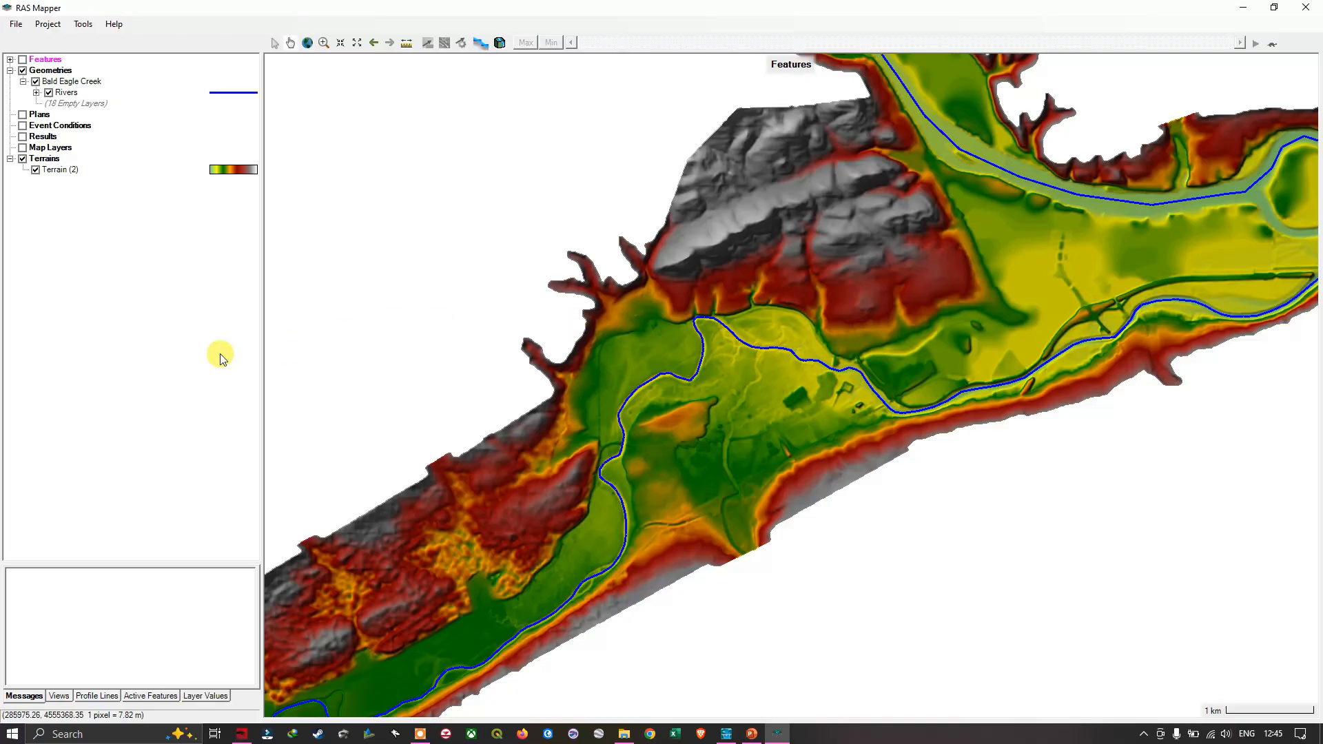
Start editing the Rivers geometry of Bald Eagle Creek and make the Bank Lines layer ready for adding new features
scroll(762, 333, "down", 1)
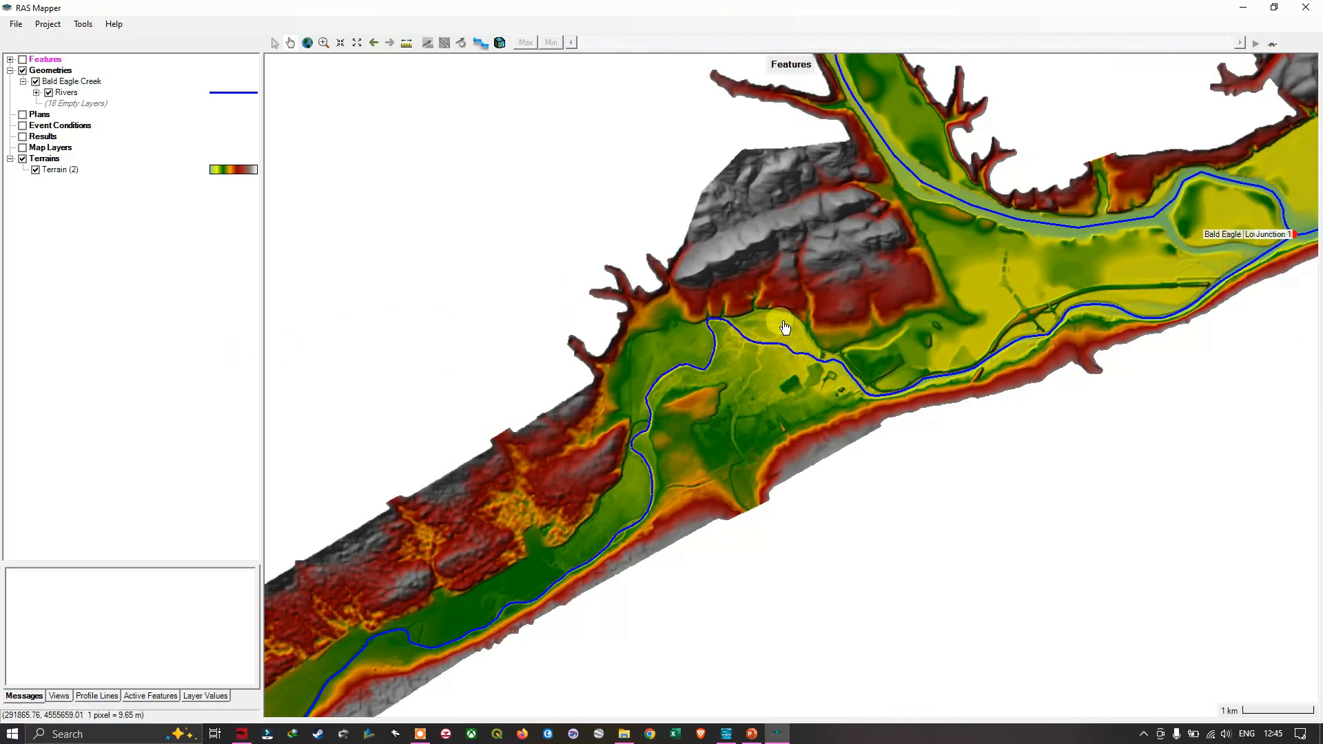
scroll(777, 325, "down", 1)
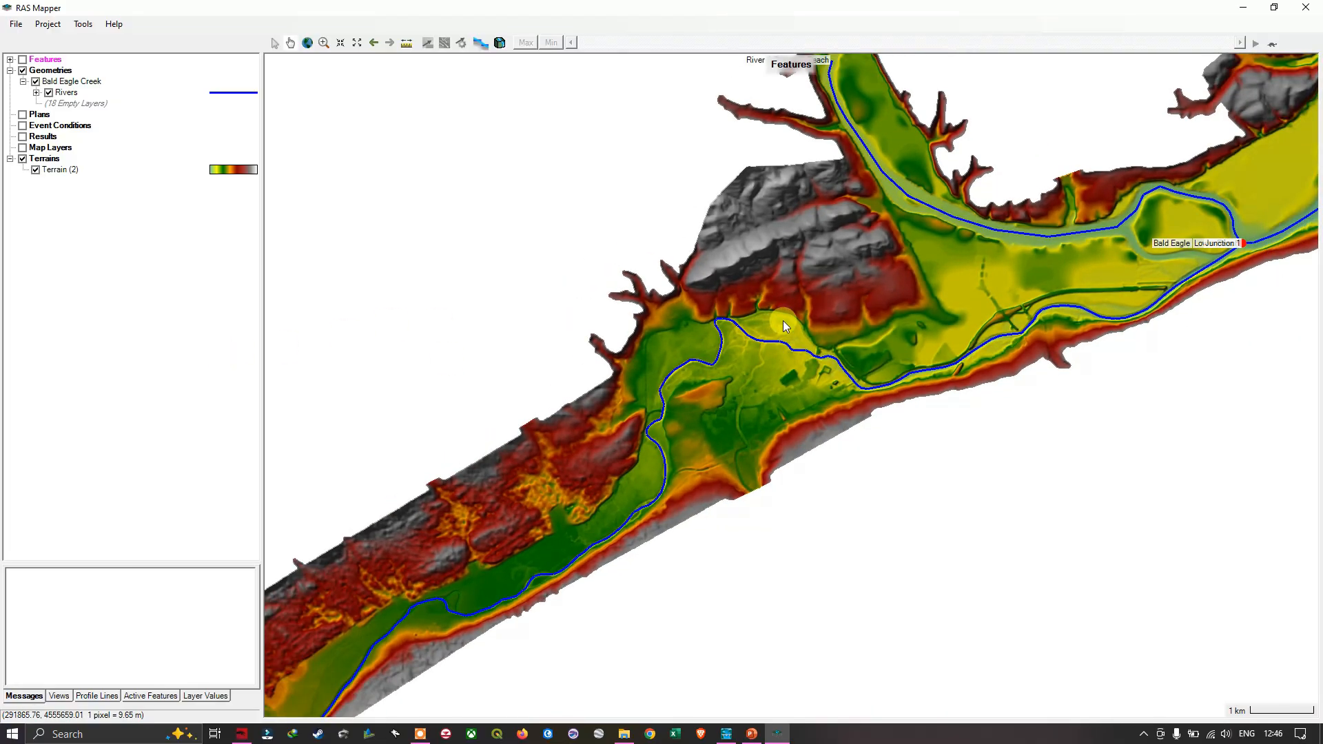
scroll(875, 304, "down", 1)
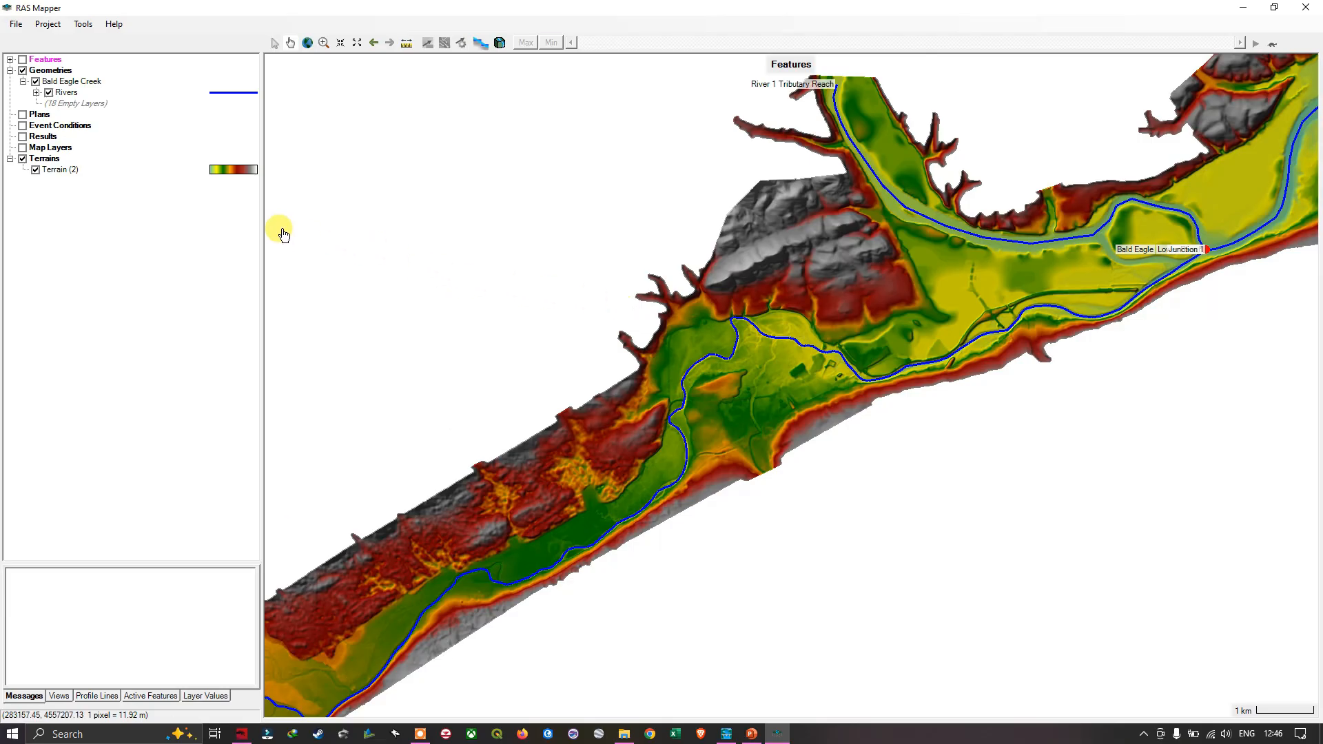
left_click(67, 93)
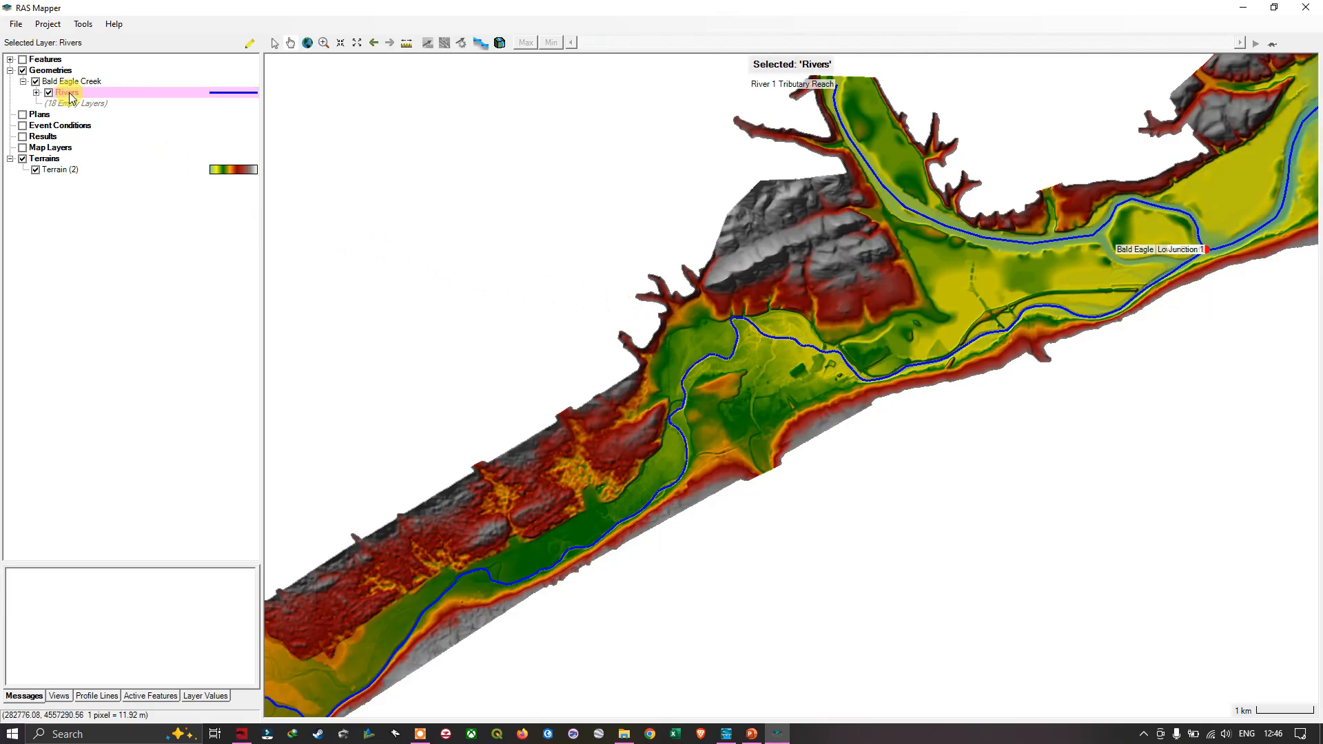
right_click(70, 97)
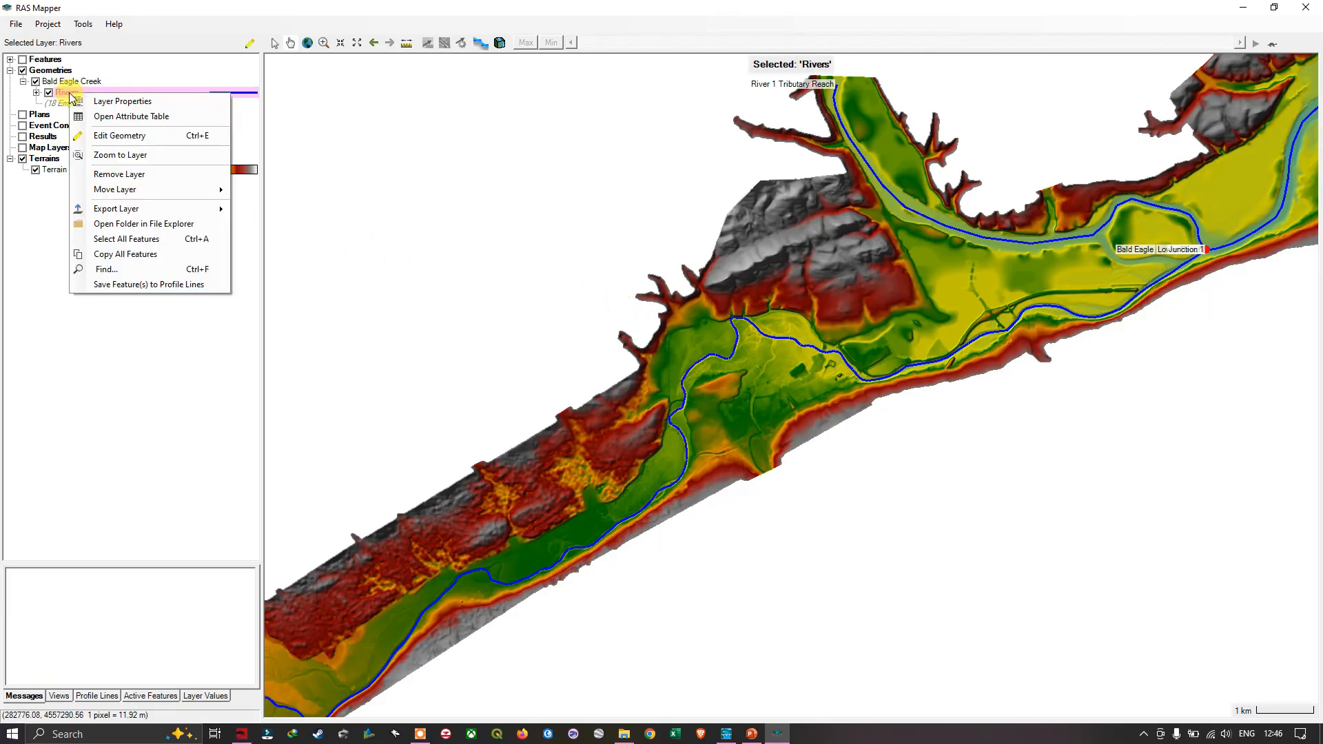
left_click(120, 135)
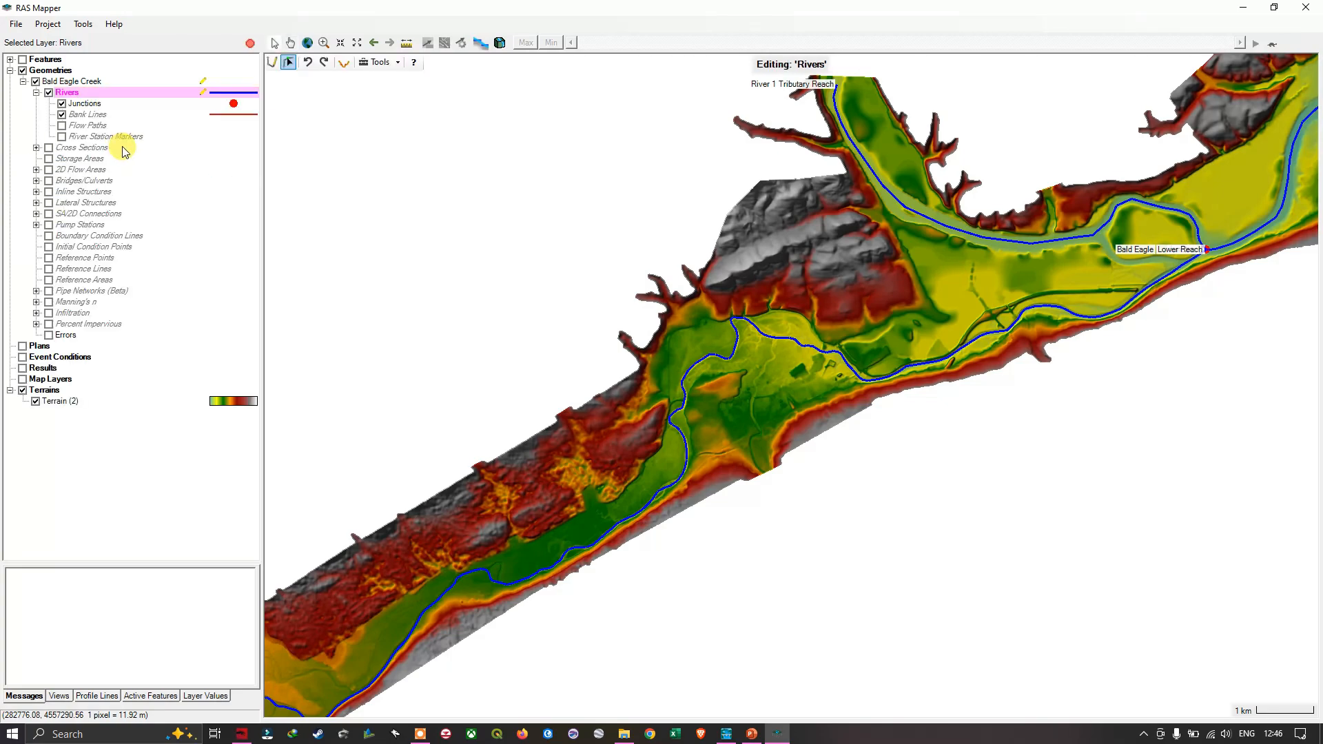
left_click(91, 116)
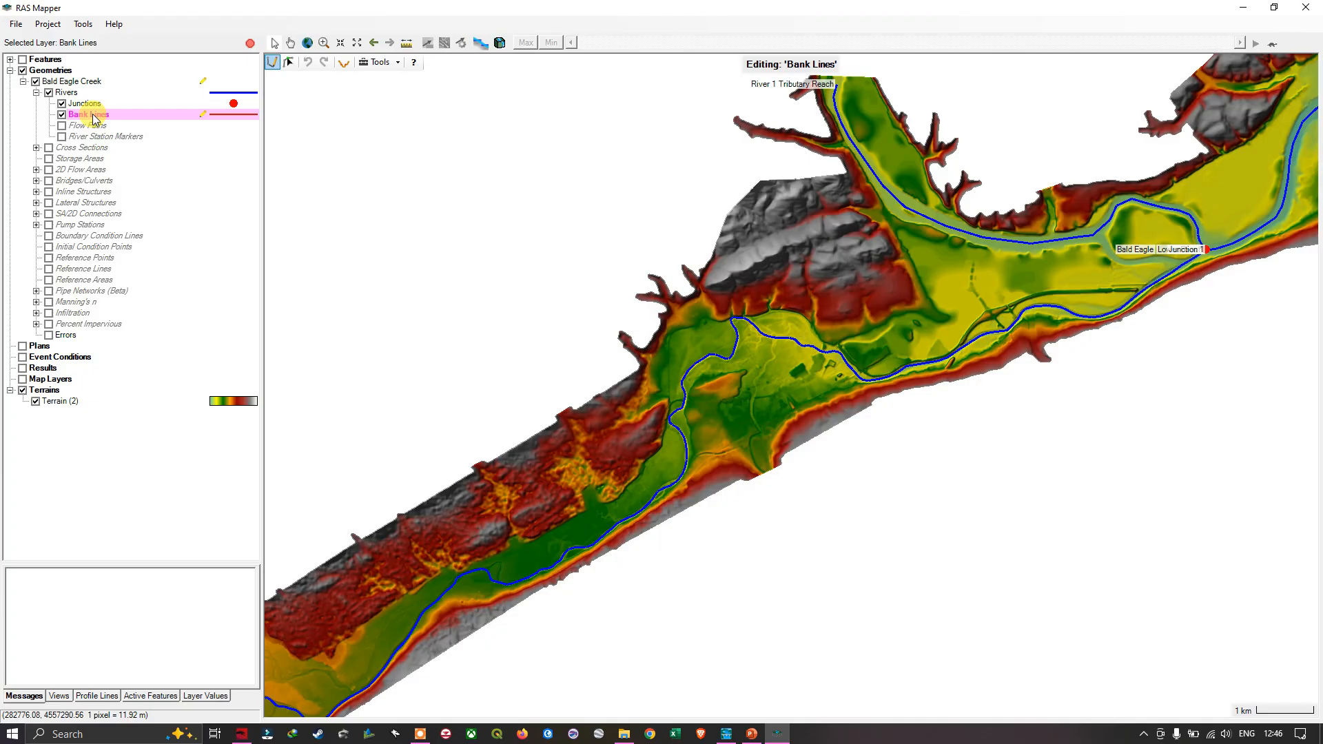
left_click(273, 69)
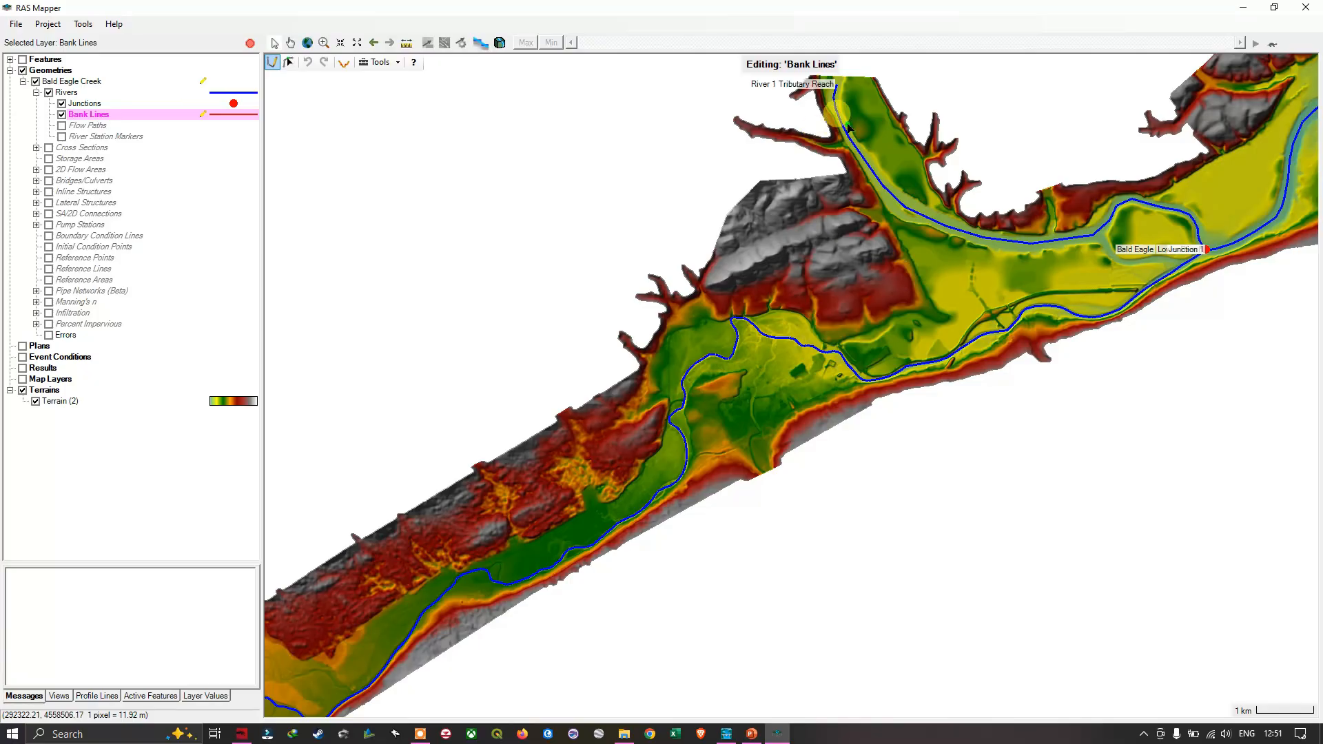
Examine the river lines and channel from the downstream end past Junction 1 to the bends in the middle of Bald Eagle Creek
scroll(896, 190, "down", 1)
scroll(942, 224, "down", 1)
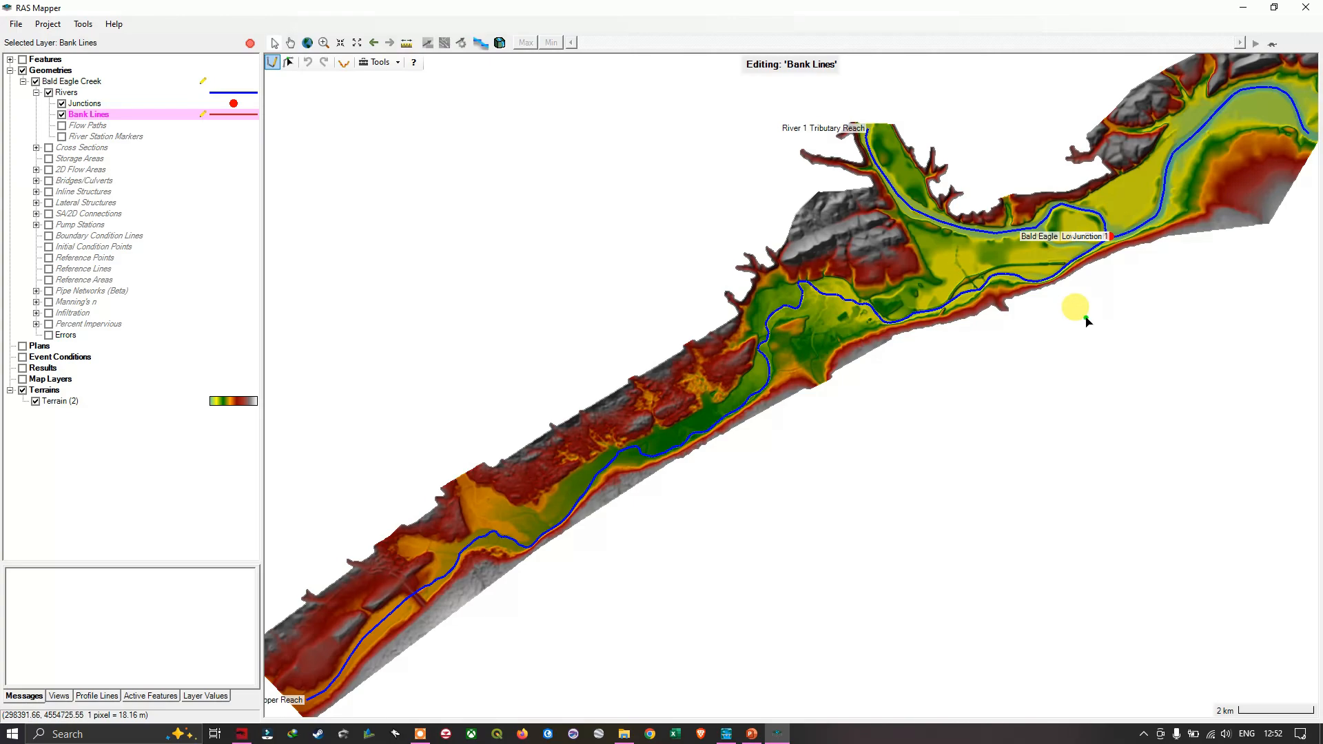
left_click_drag(1084, 320, 964, 428)
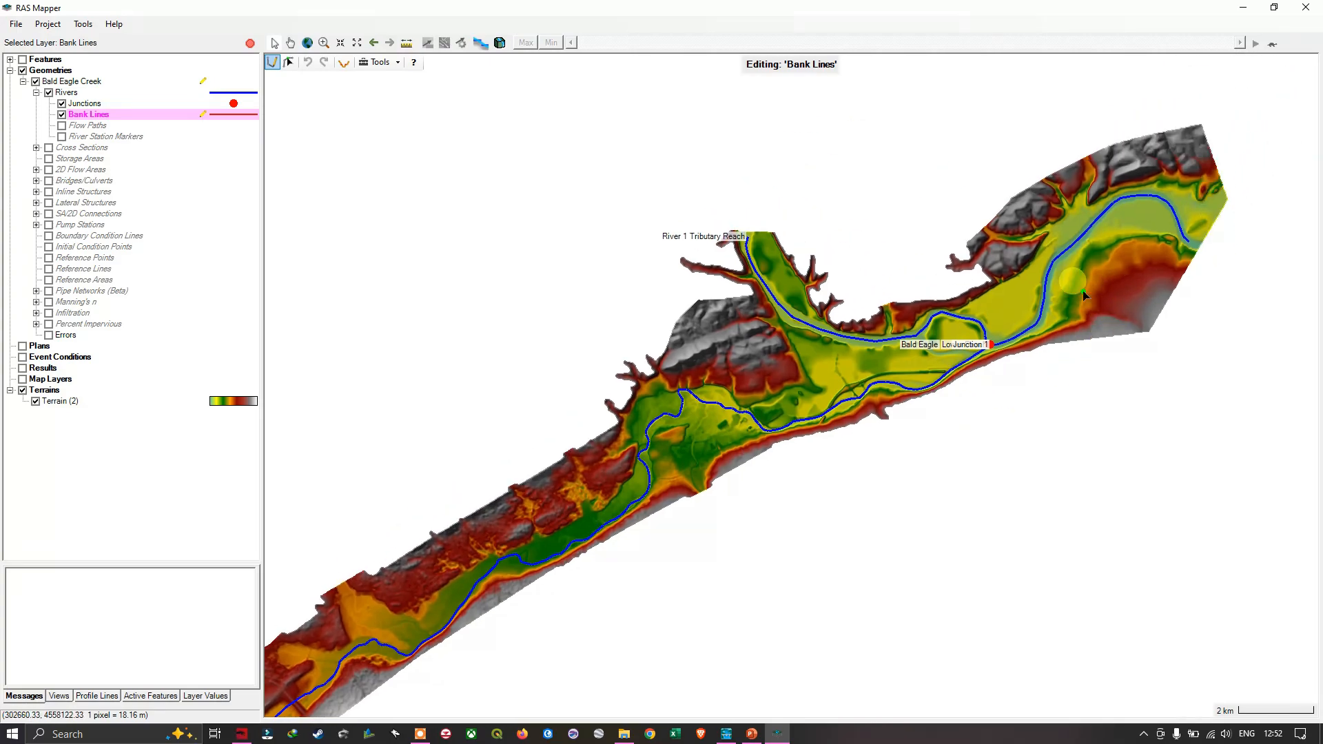
scroll(1067, 298, "up", 2)
scroll(1072, 295, "up", 1)
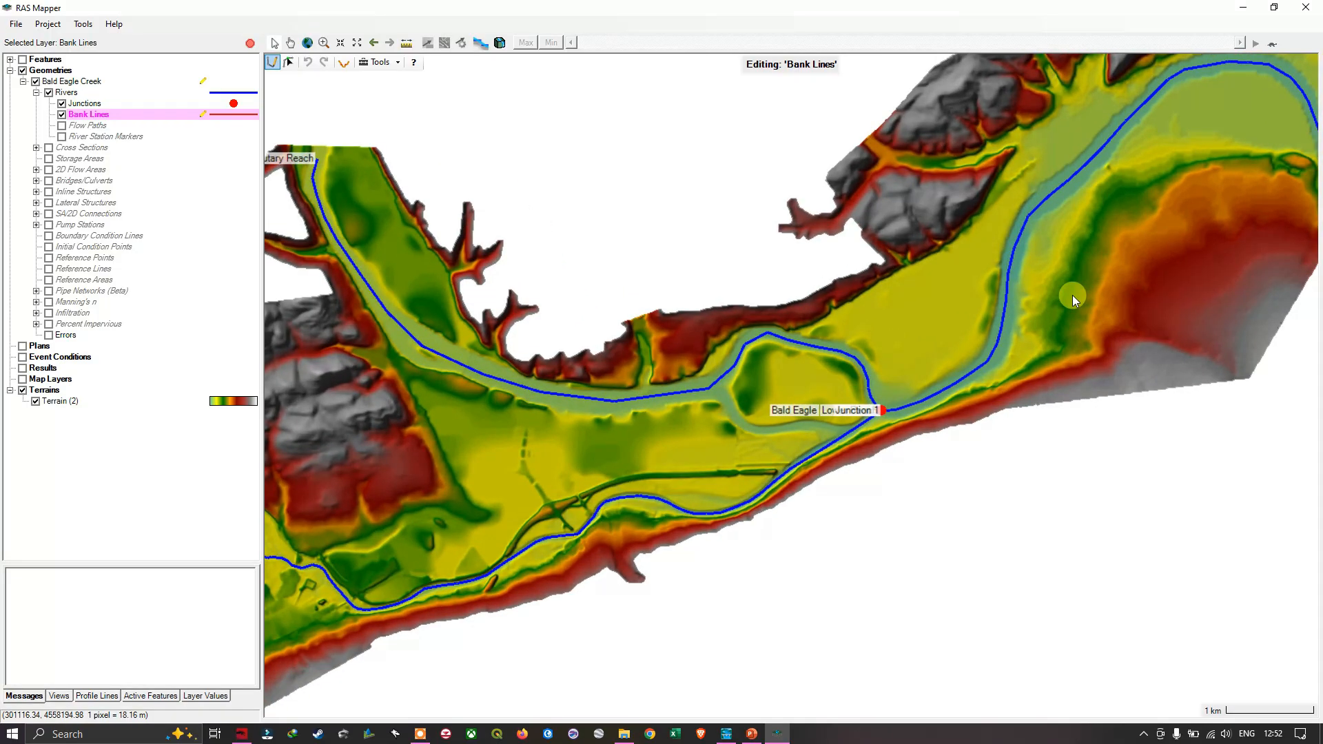
scroll(1092, 278, "up", 1)
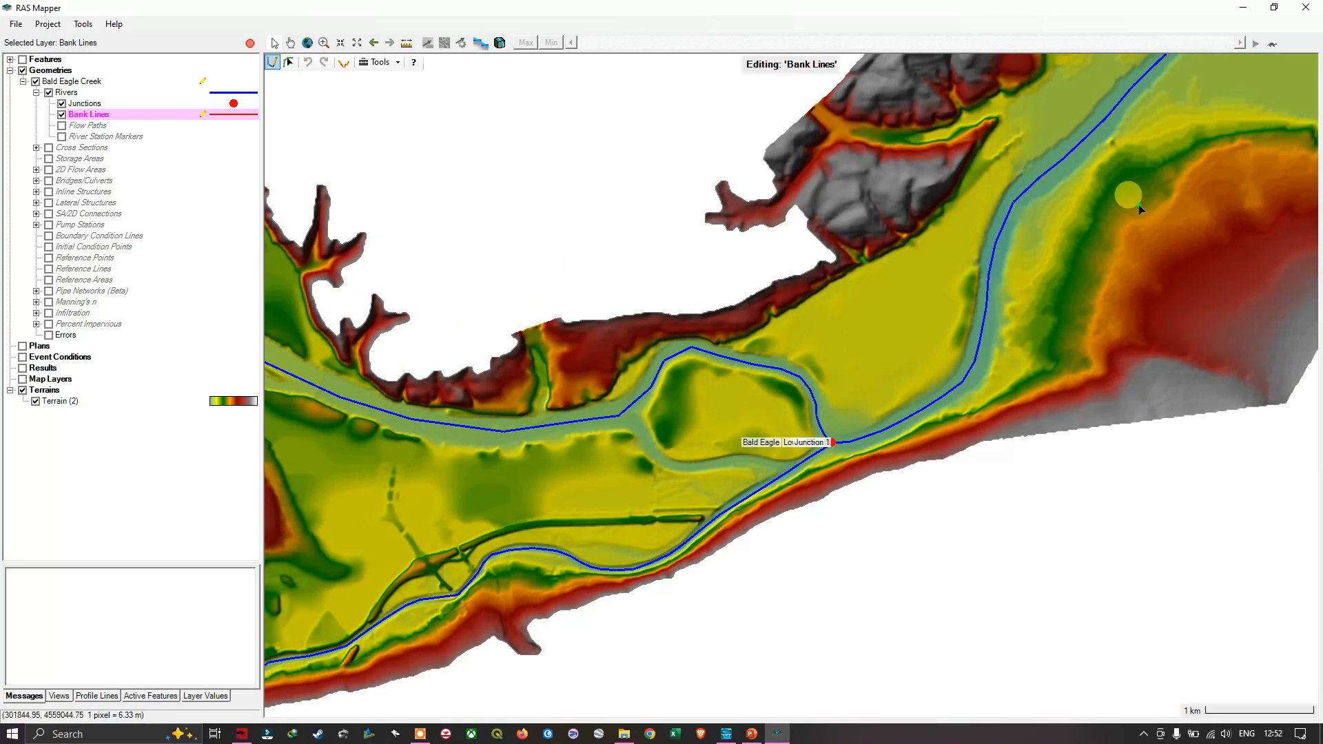
scroll(955, 387, "up", 3)
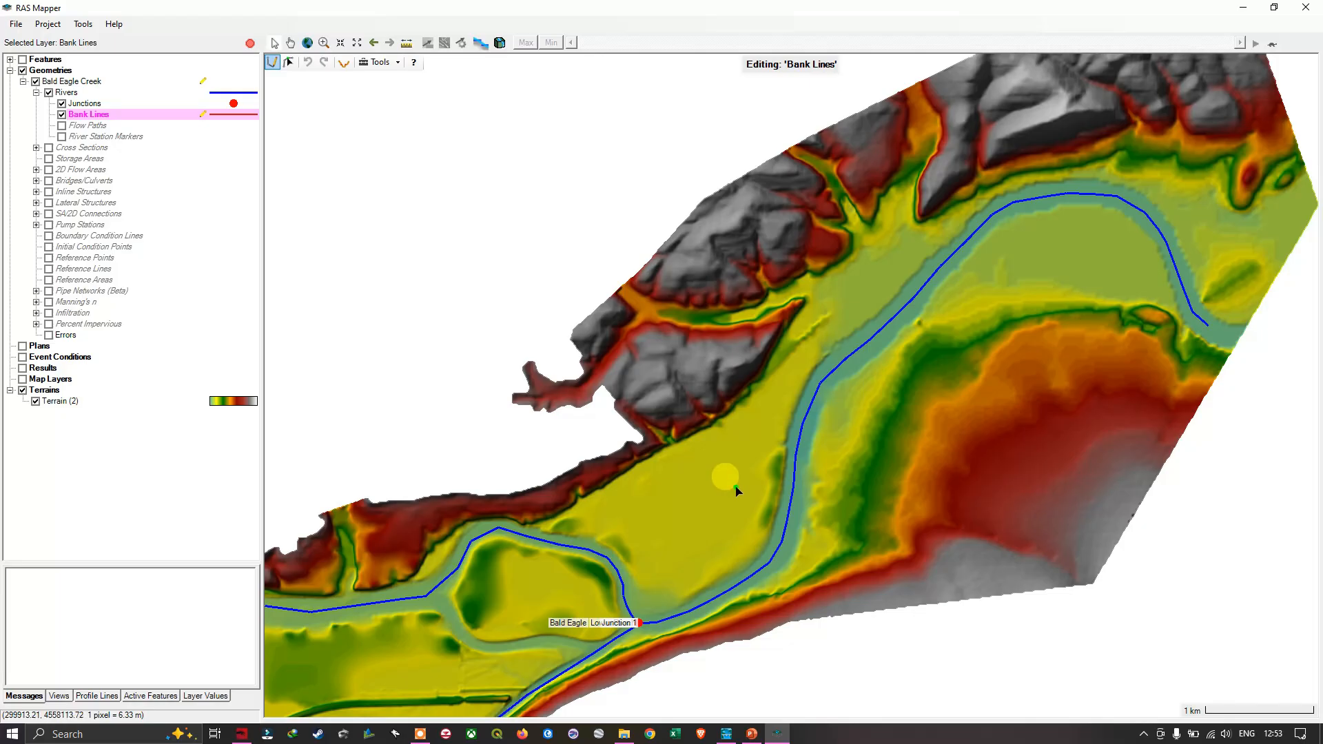
left_click_drag(777, 495, 1079, 314)
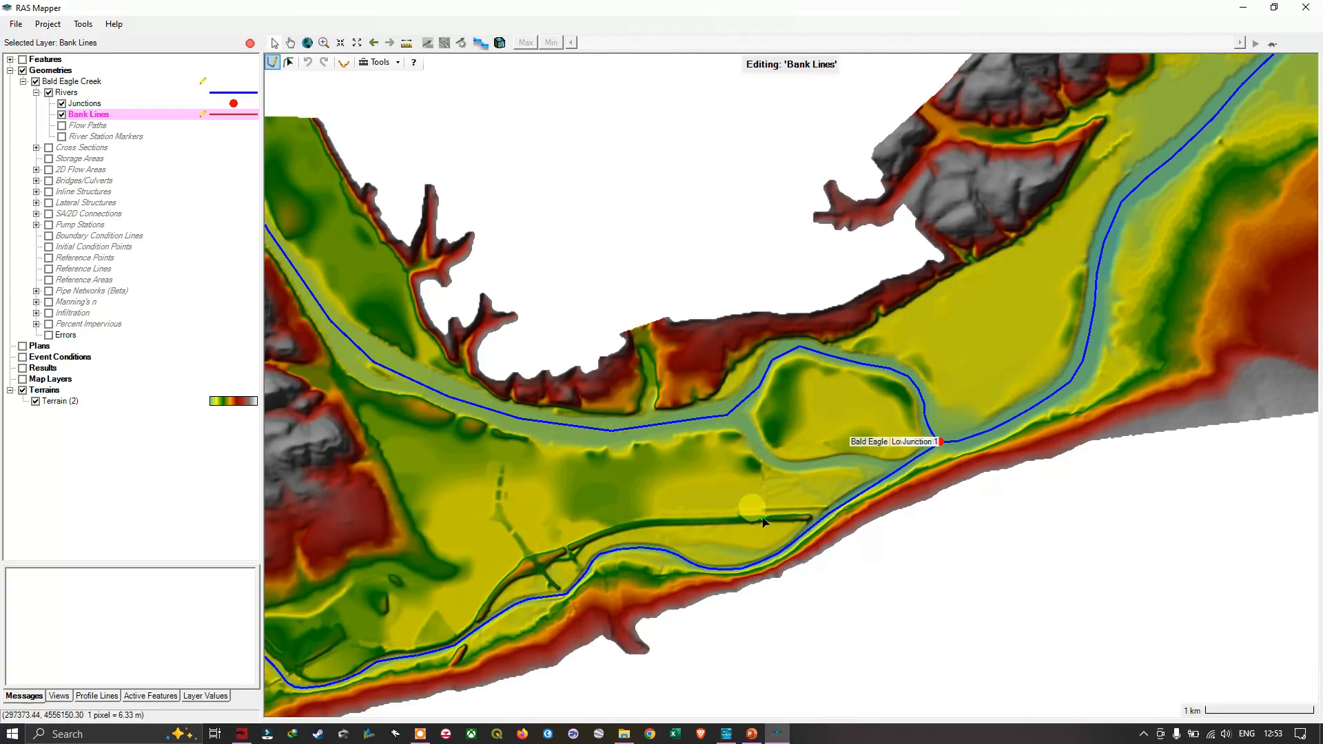
left_click_drag(817, 486, 982, 456)
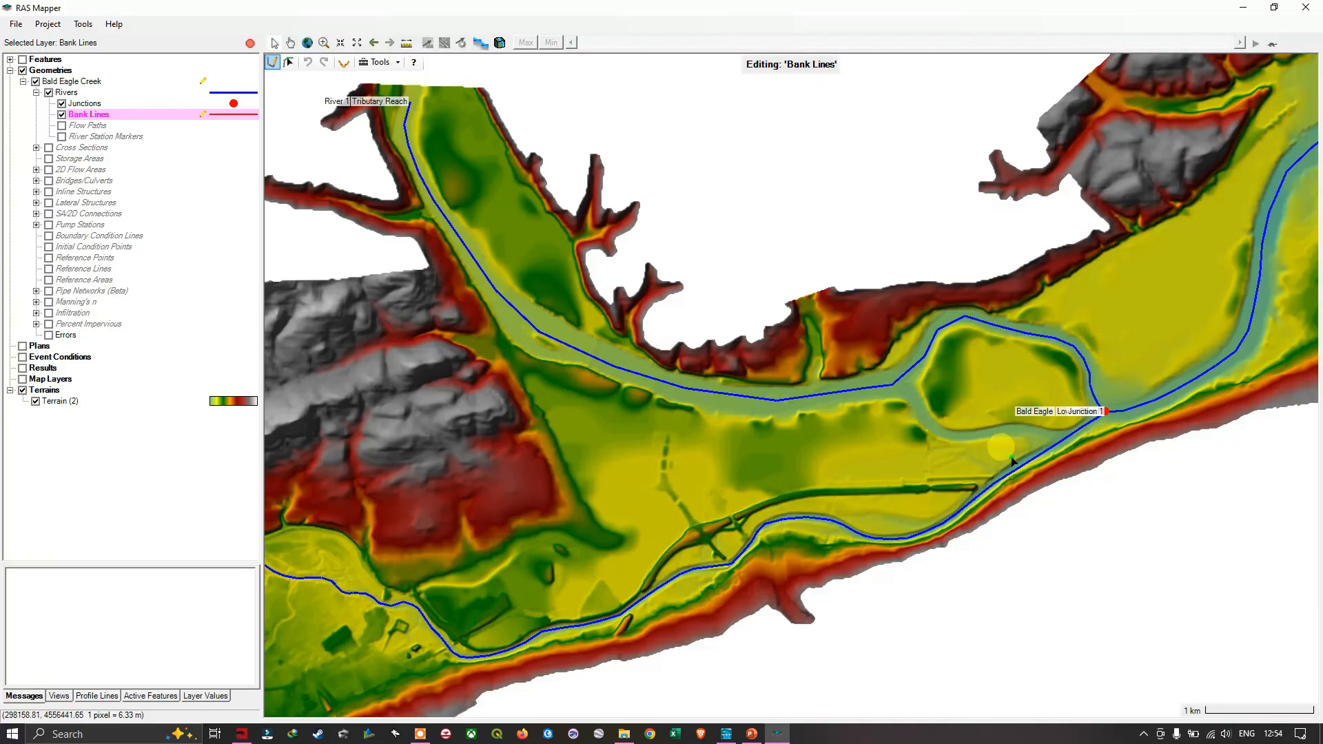
left_click_drag(436, 540, 848, 363)
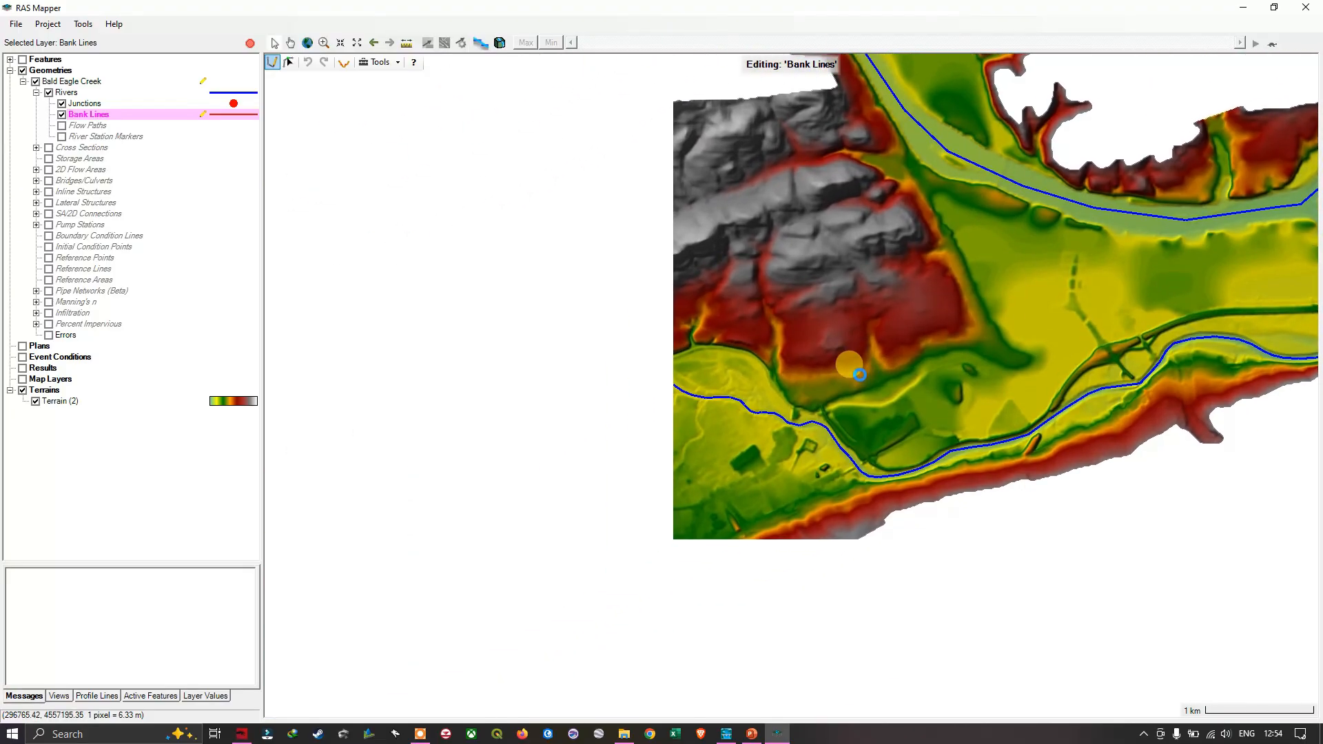
scroll(675, 381, "up", 3)
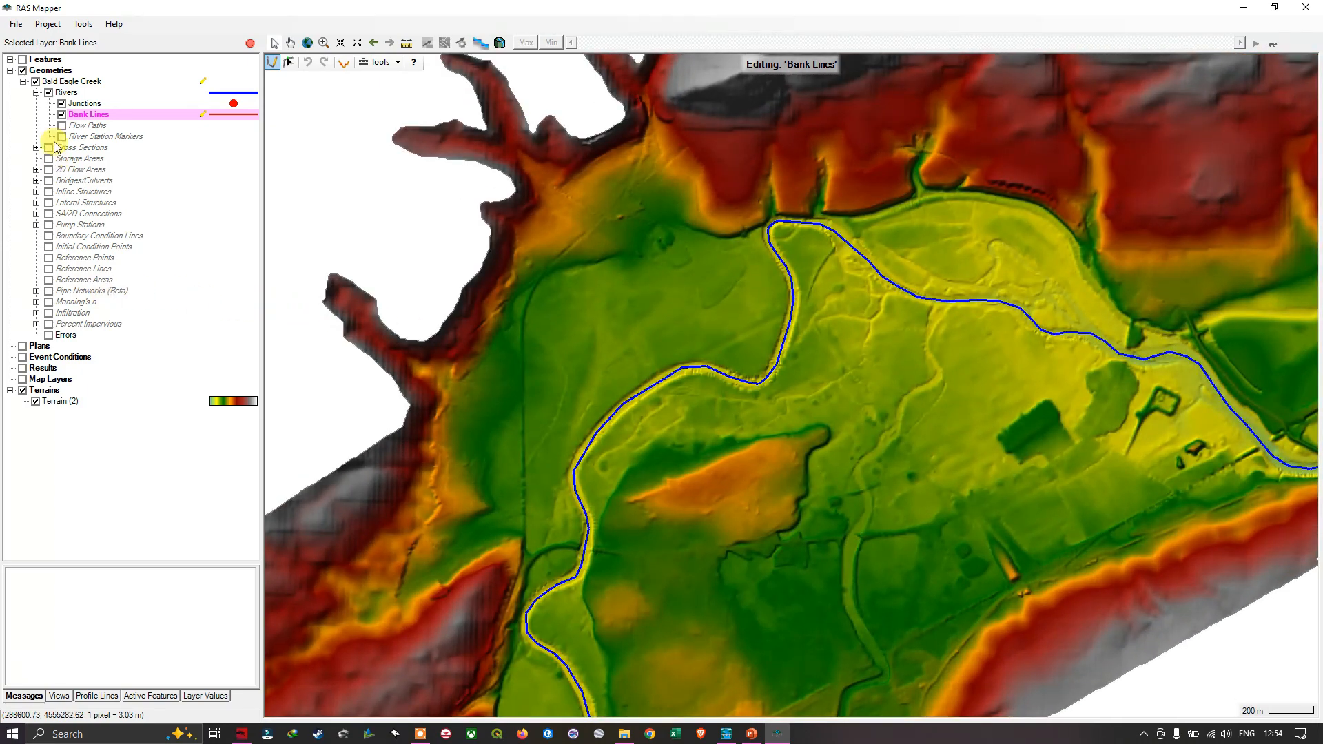
Examine the channel edges on the bare terrain from the middle bends to the downstream end with the Rivers layer temporarily hidden
left_click(48, 93)
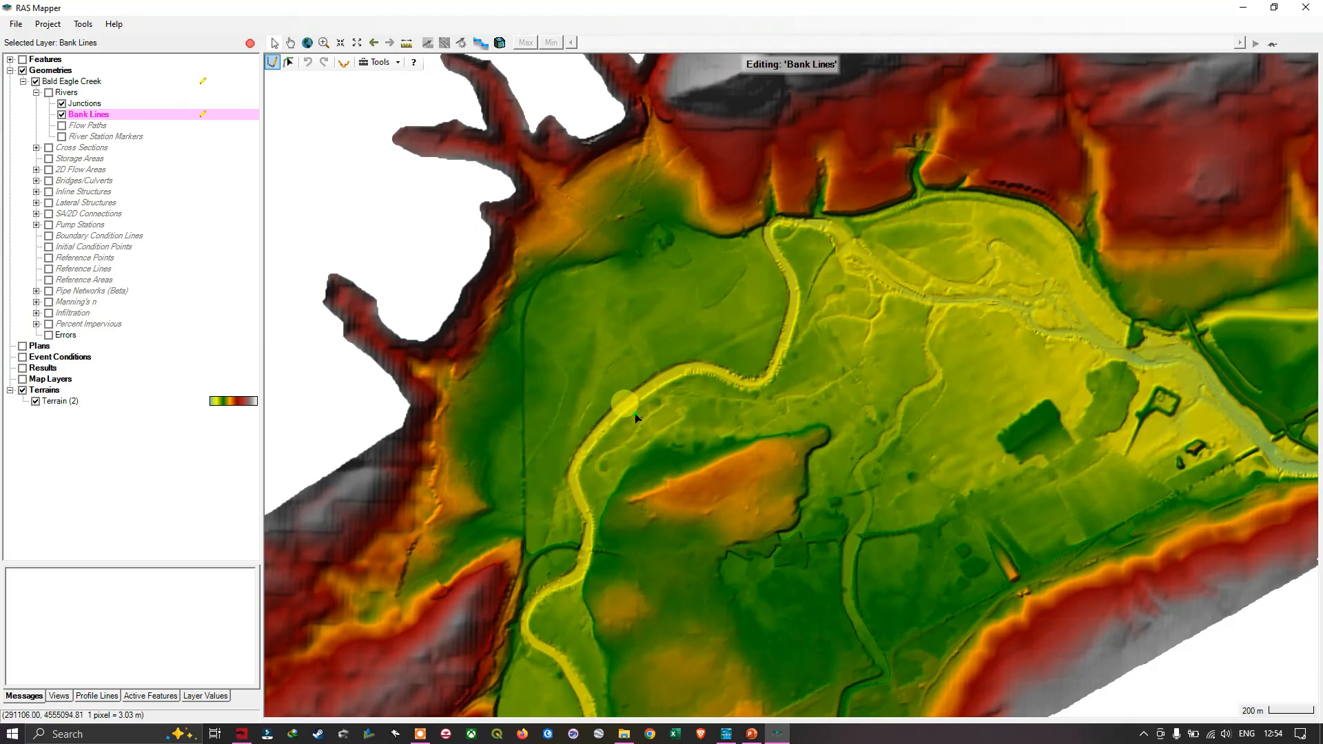
scroll(1078, 299, "down", 1)
scroll(1078, 300, "down", 2)
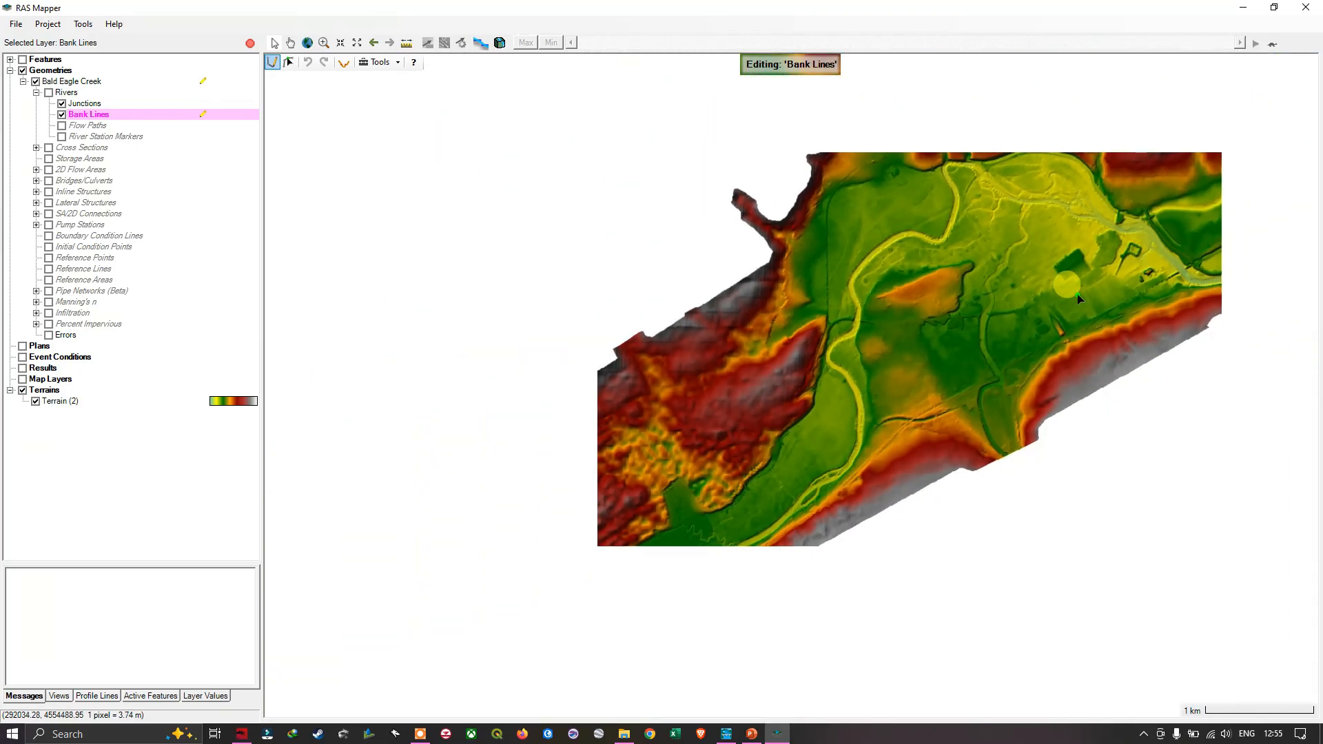
left_click_drag(1044, 298, 523, 489)
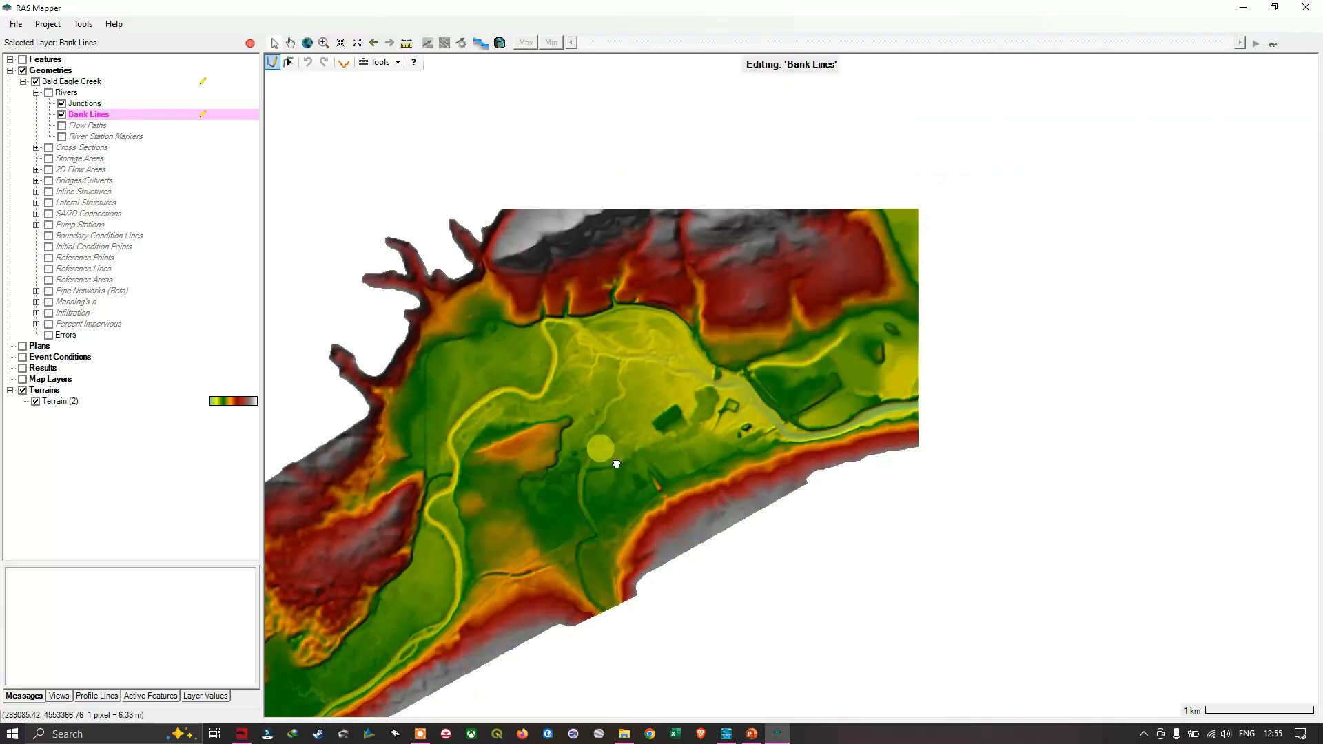
left_click_drag(876, 374, 645, 443)
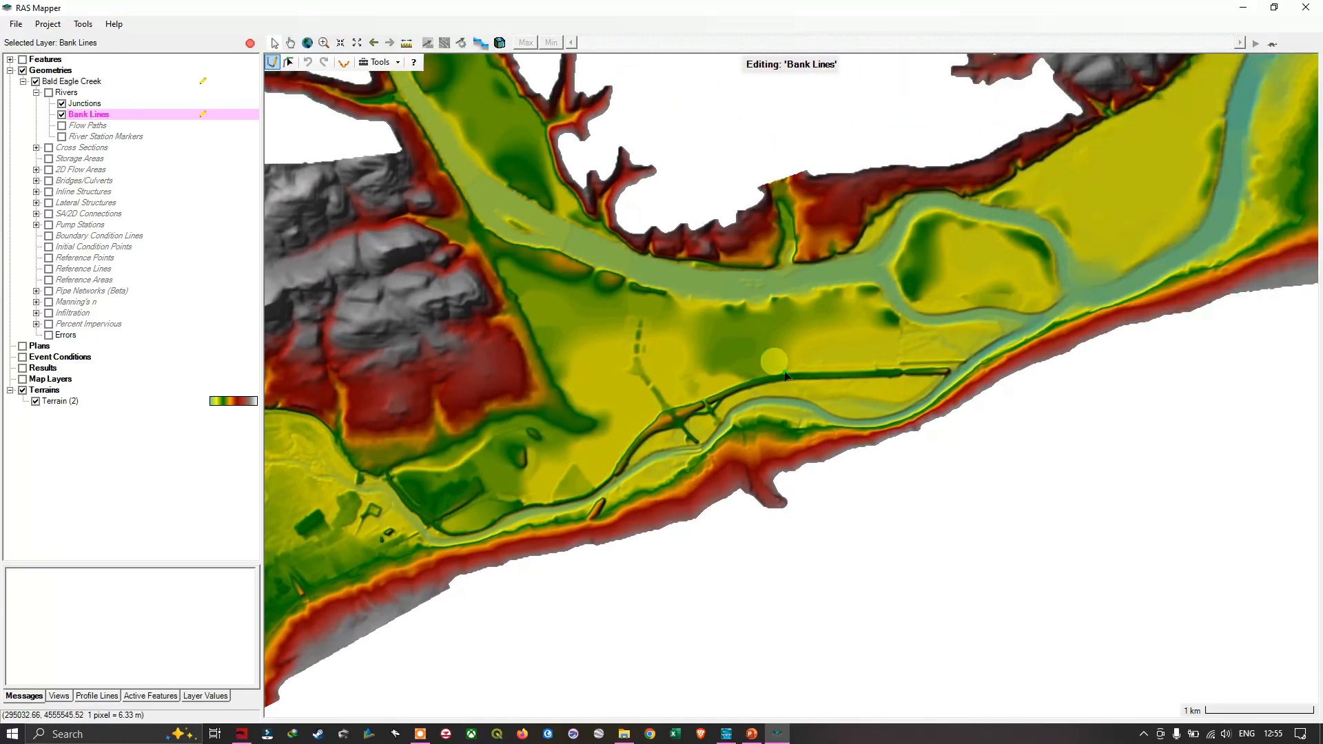
left_click_drag(829, 360, 721, 452)
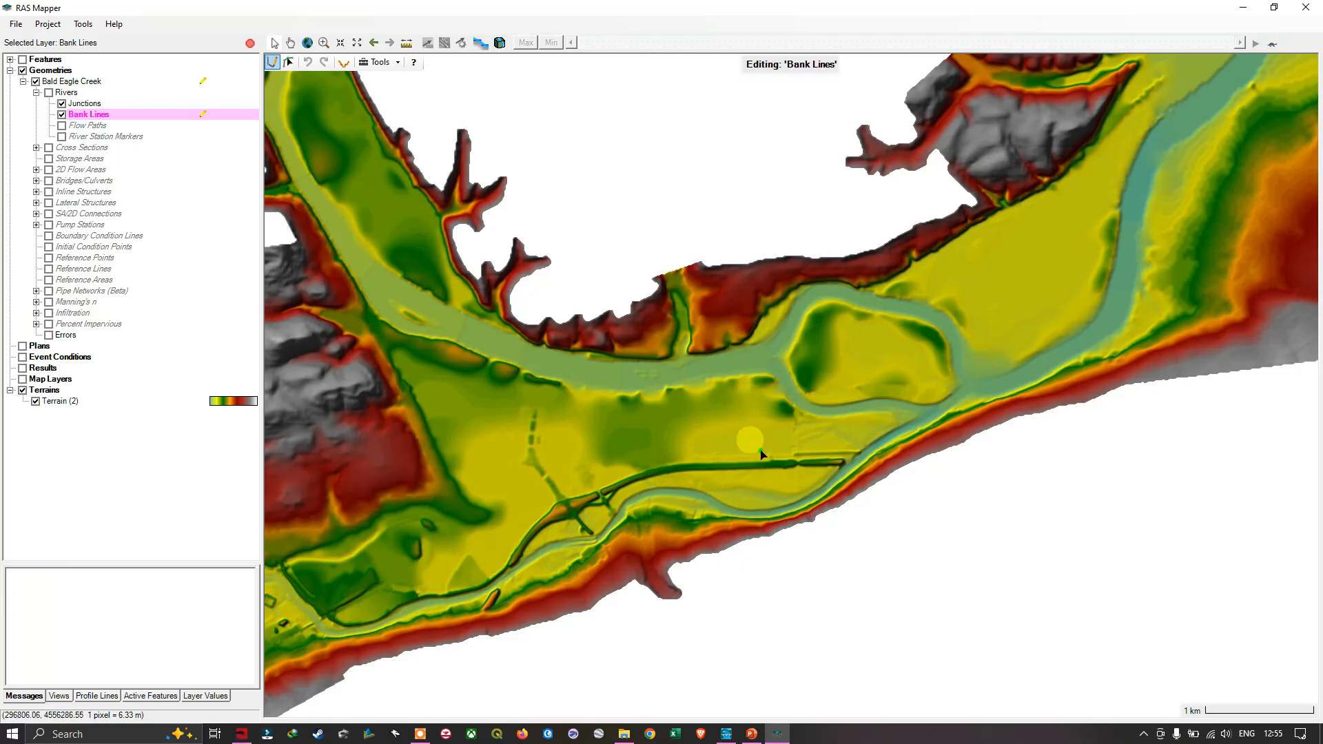
left_click_drag(1093, 244, 743, 439)
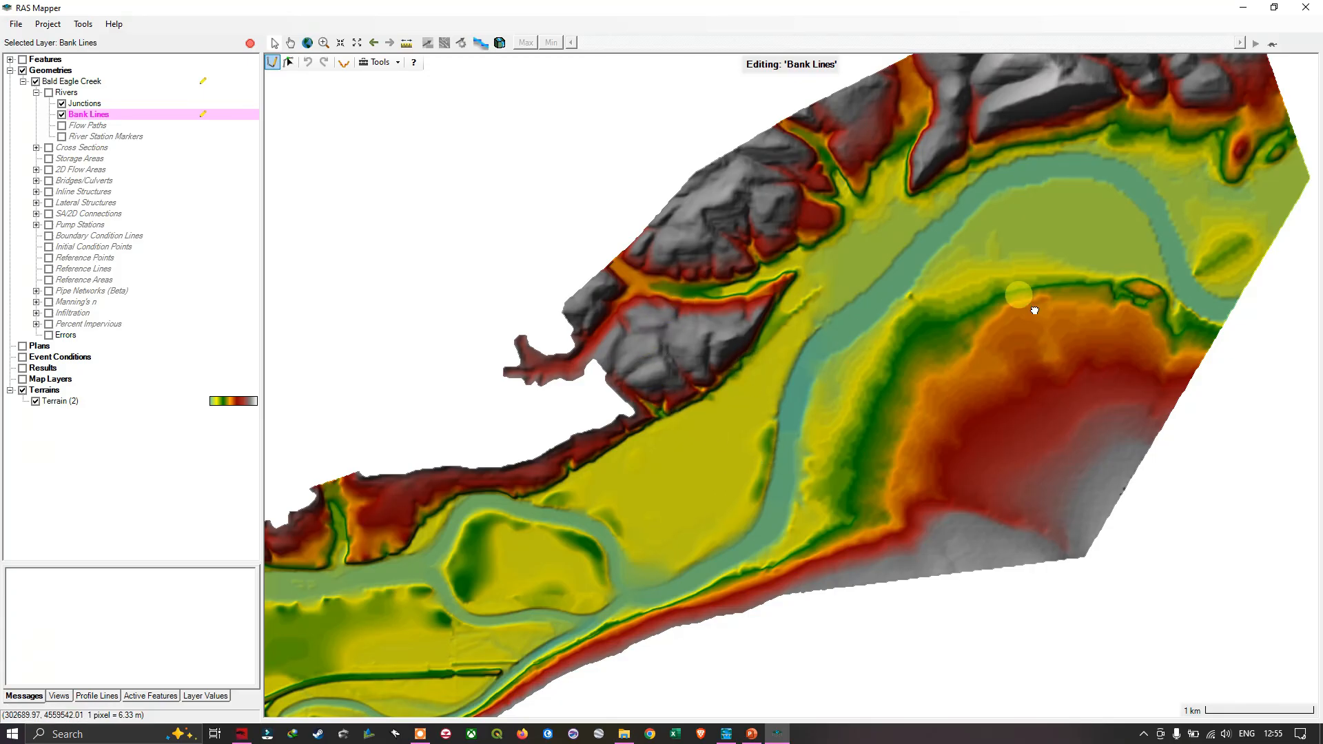
left_click_drag(1034, 311, 935, 366)
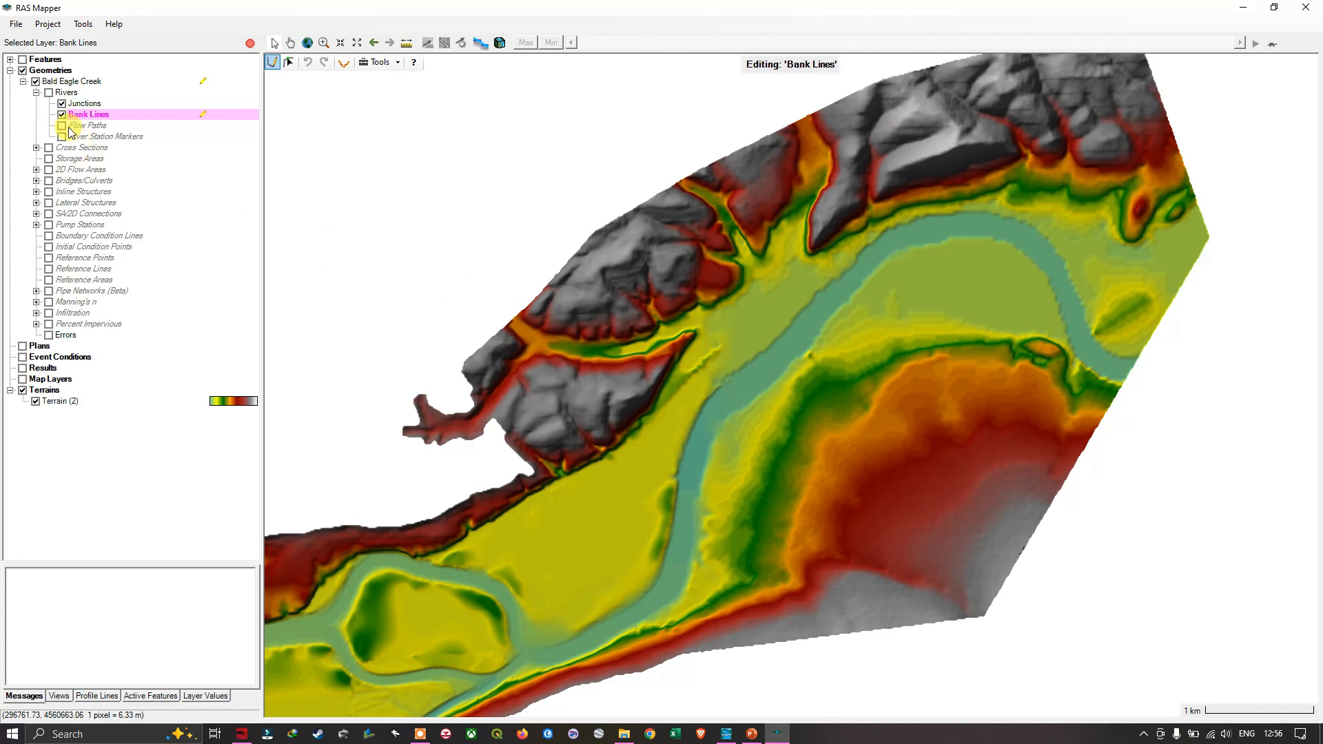
left_click(49, 93)
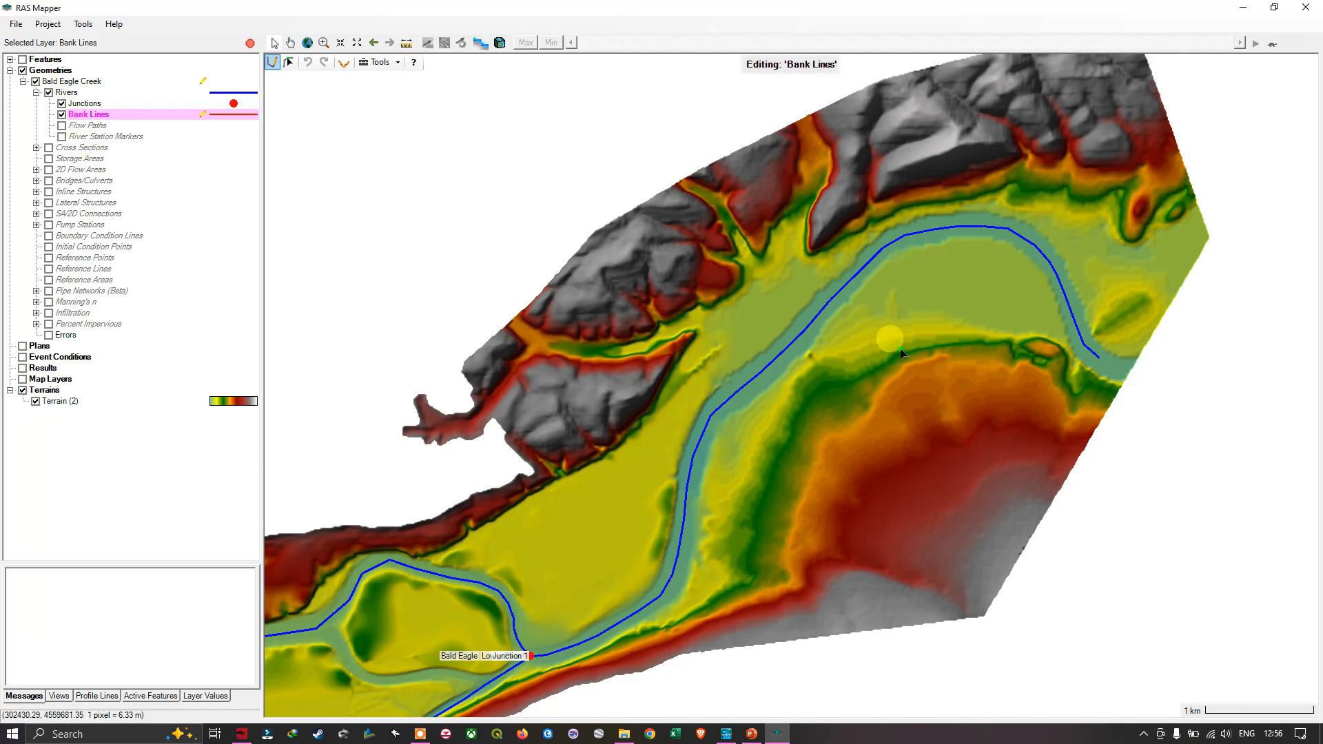
Follow the river lines upstream from the downstream end through Junction 1 to the start of the Bald Eagle Upper Reach
scroll(900, 354, "down", 2)
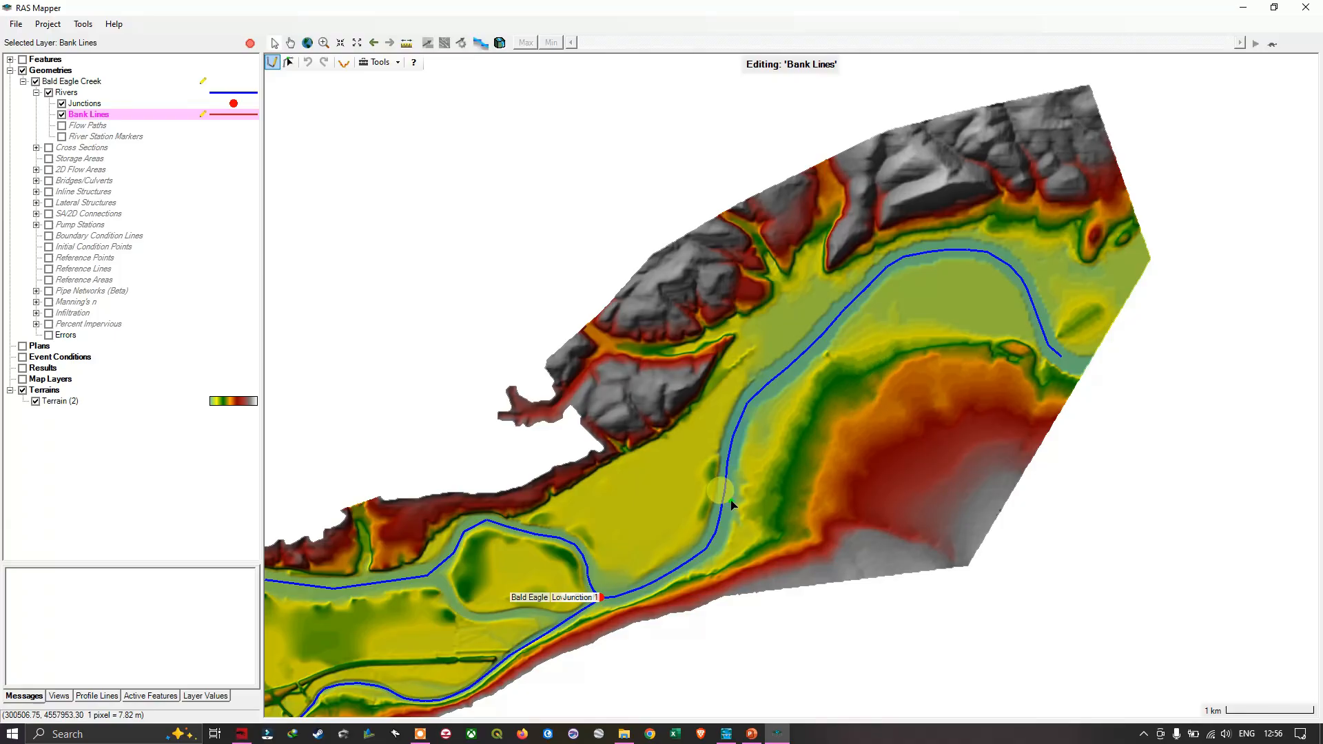
left_click_drag(731, 501, 1060, 305)
scroll(775, 481, "down", 2)
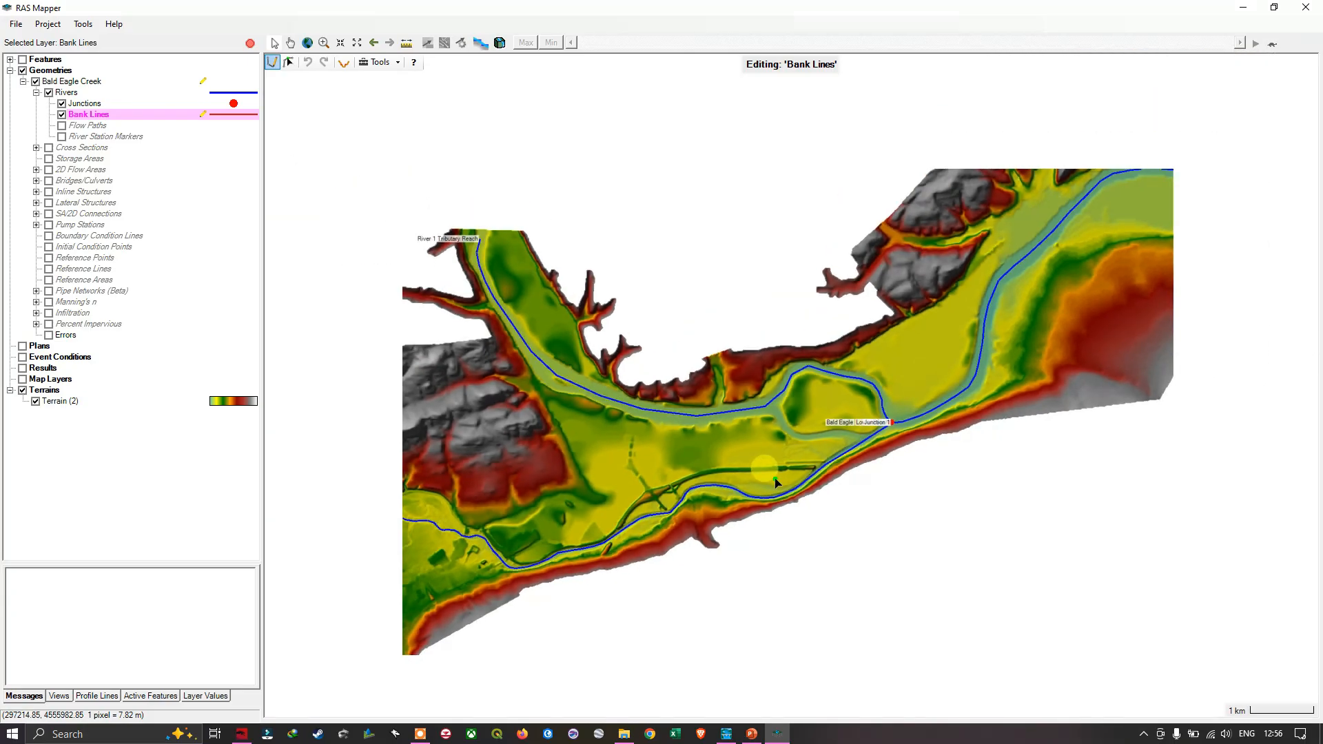
left_click_drag(412, 534, 845, 311)
left_click_drag(582, 493, 740, 335)
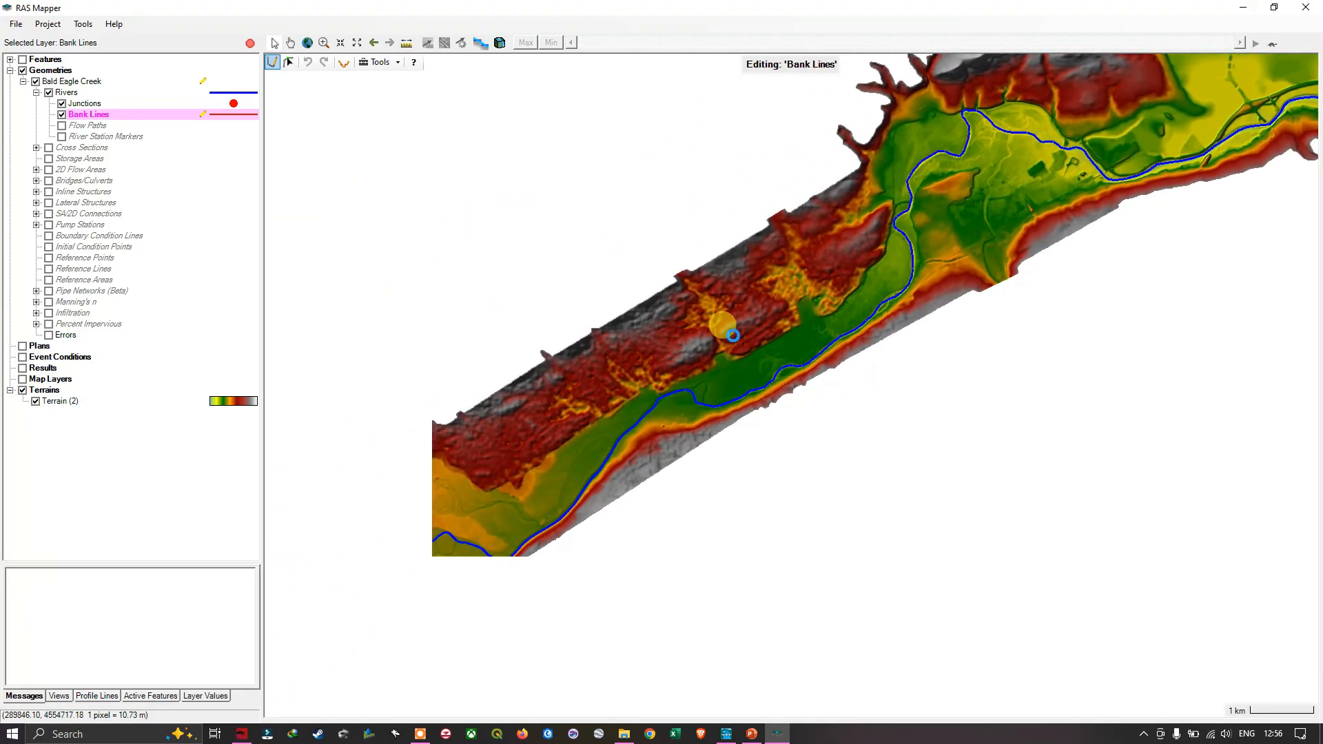
left_click_drag(553, 486, 706, 391)
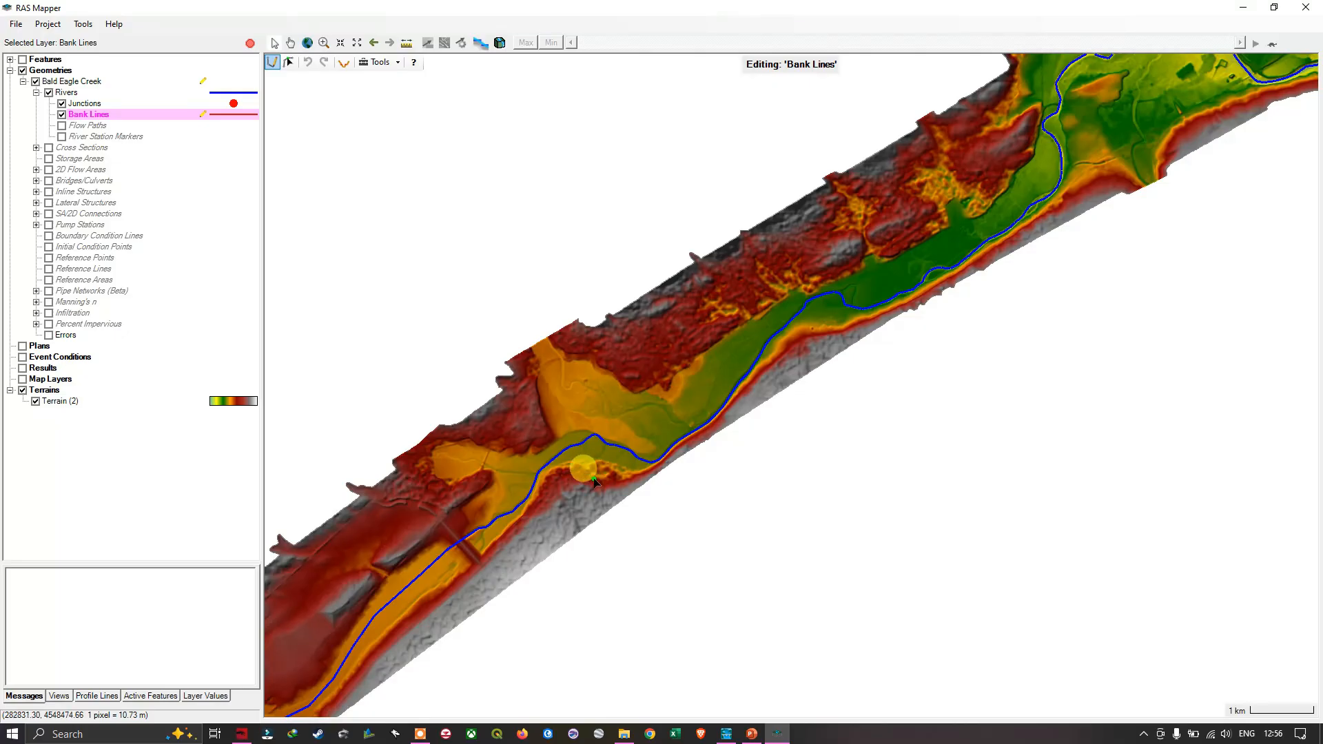
left_click_drag(557, 497, 689, 377)
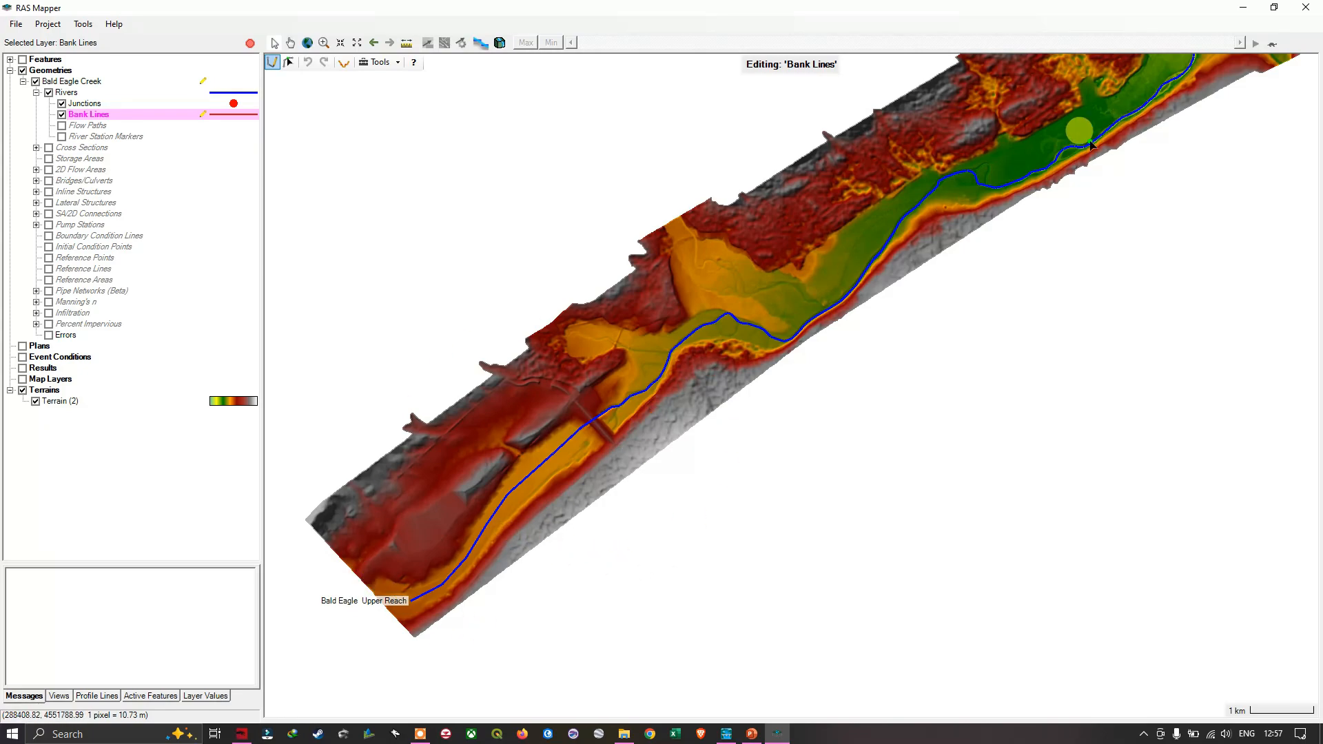
Review the full extent of Bald Eagle Creek between the Upper Reach and the tributary junction against the terrain
left_click_drag(1095, 146, 808, 378)
left_click_drag(976, 215, 752, 366)
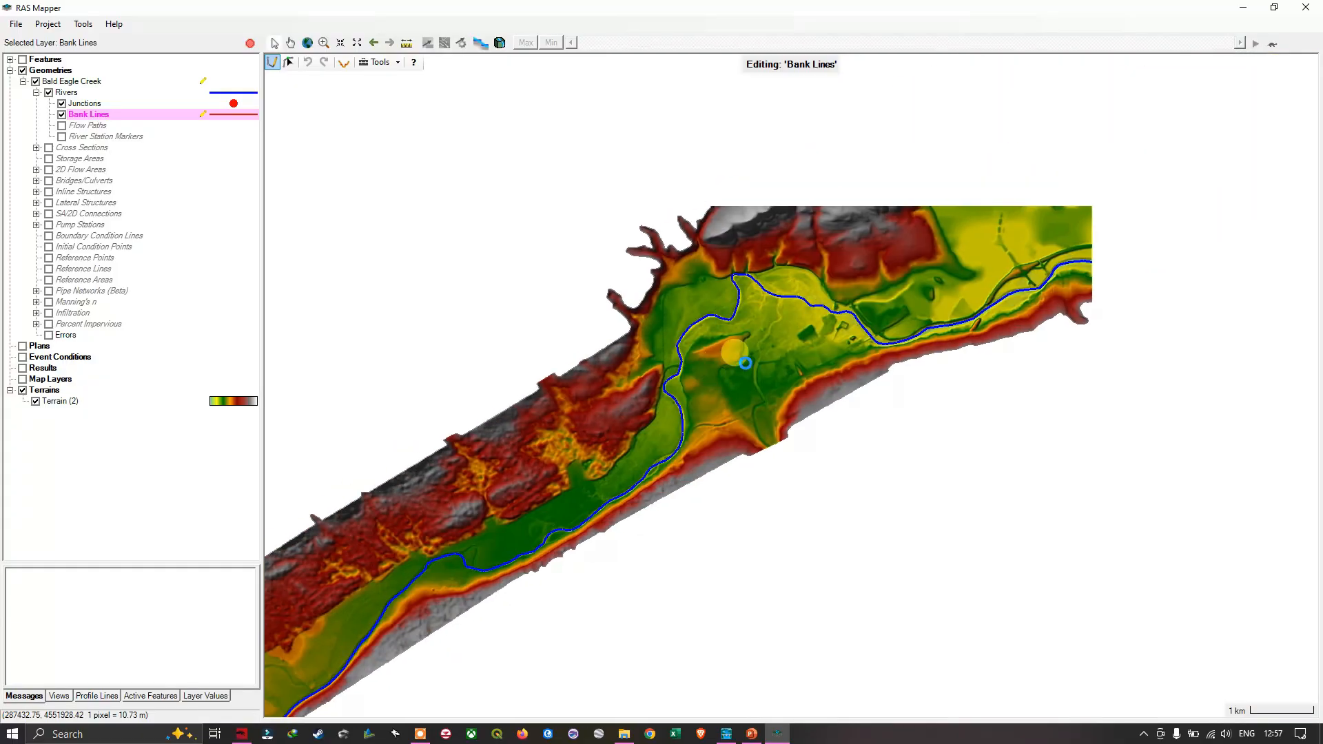
left_click_drag(639, 461, 848, 357)
left_click_drag(733, 402, 876, 276)
scroll(911, 345, "down", 2)
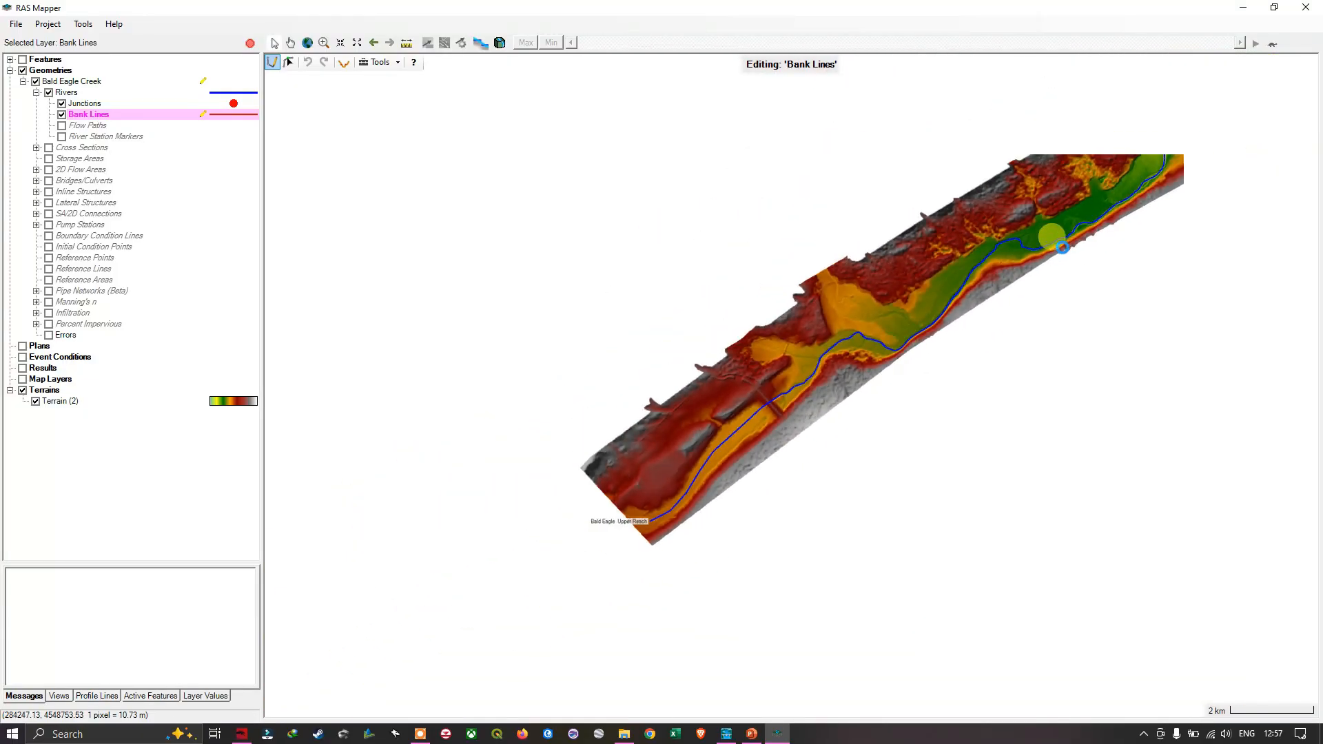
left_click_drag(1096, 219, 634, 423)
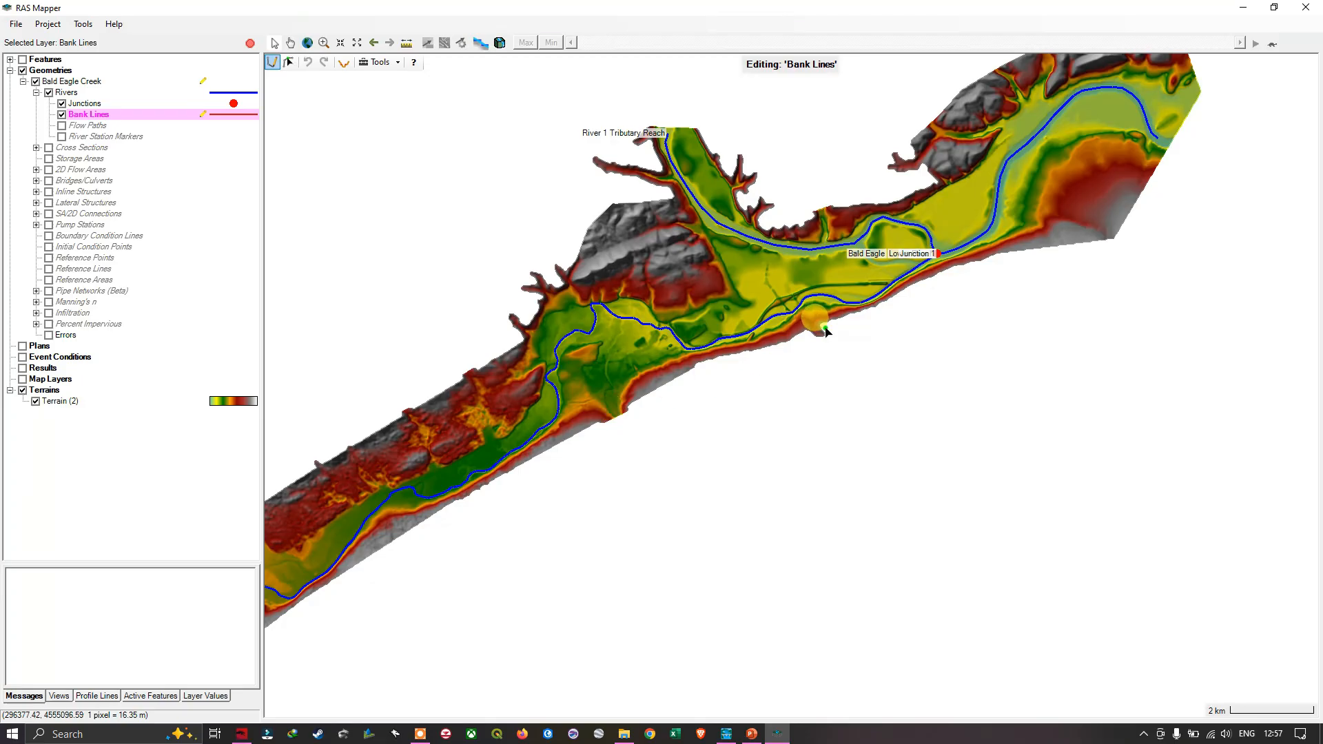
left_click_drag(829, 324, 769, 403)
scroll(893, 241, "up", 2)
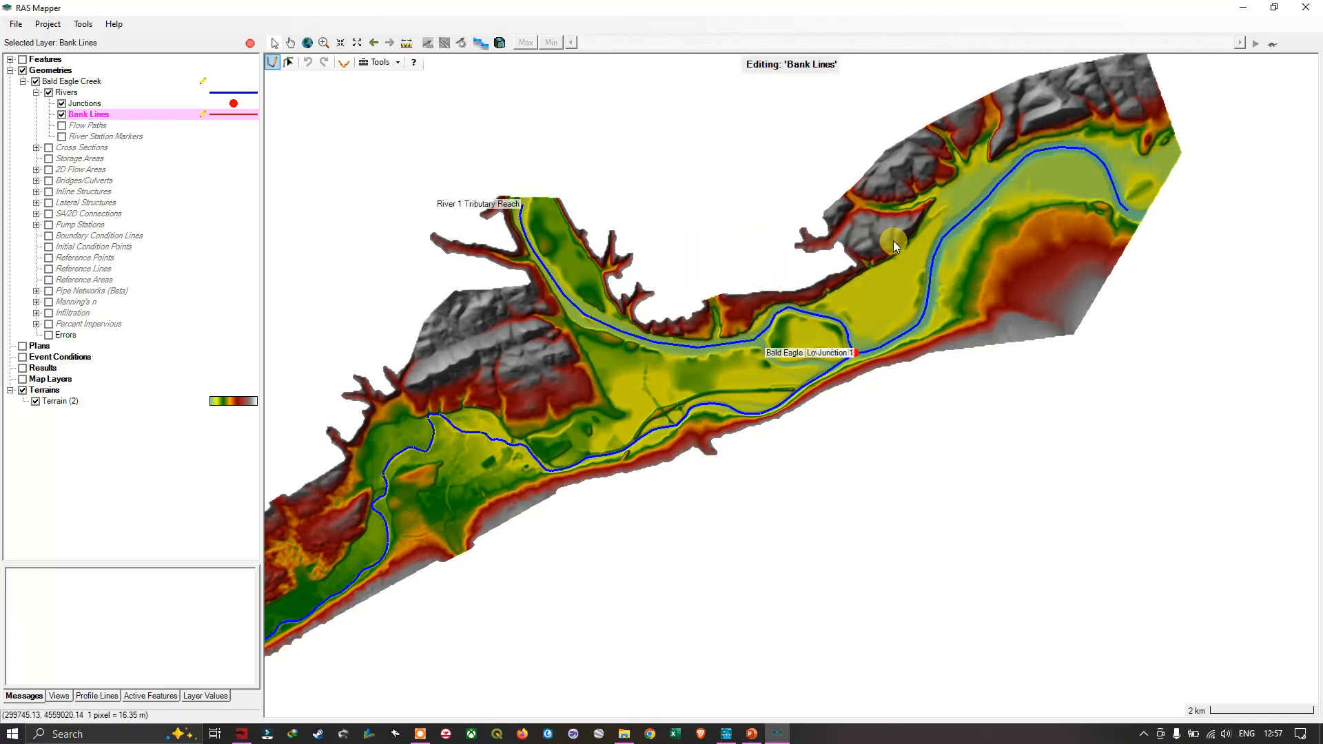
scroll(863, 346, "up", 1)
scroll(863, 344, "up", 3)
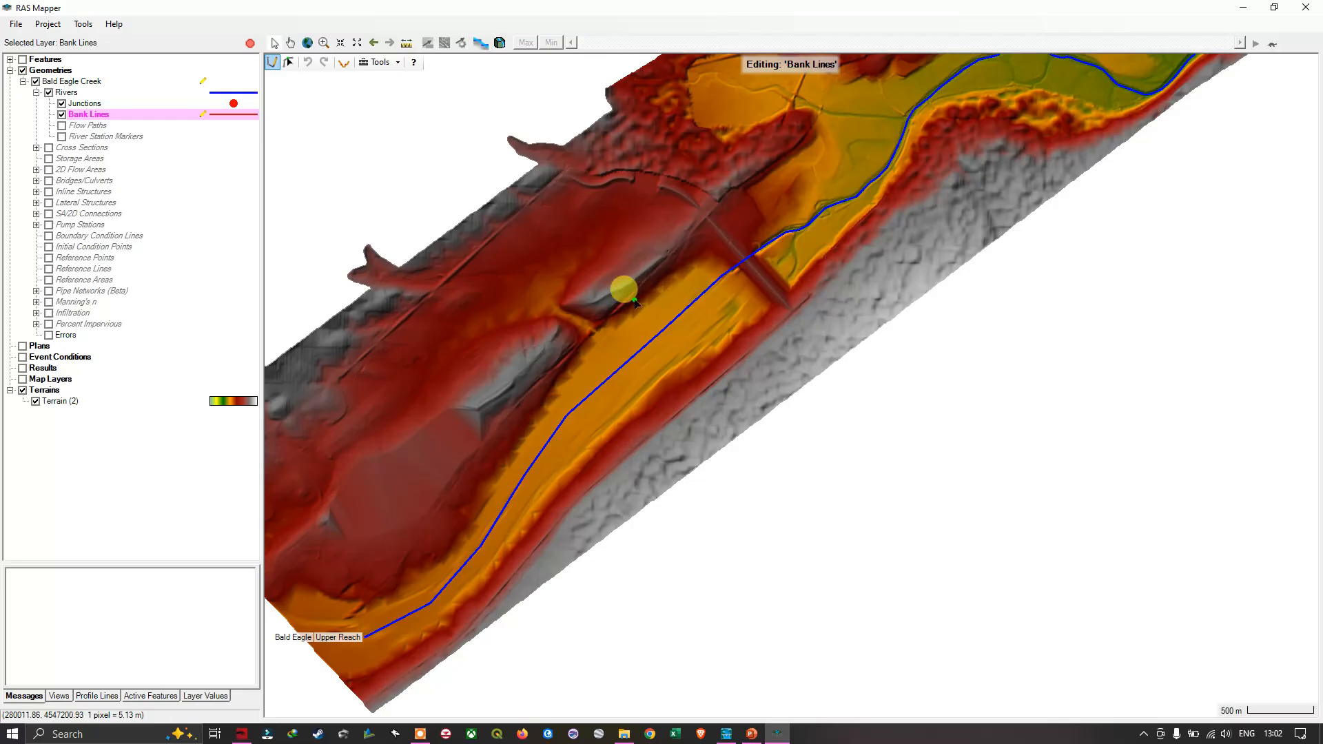
Examine the channel and its edges through the bends near the start of the Bald Eagle Upper Reach
right_click(90, 115)
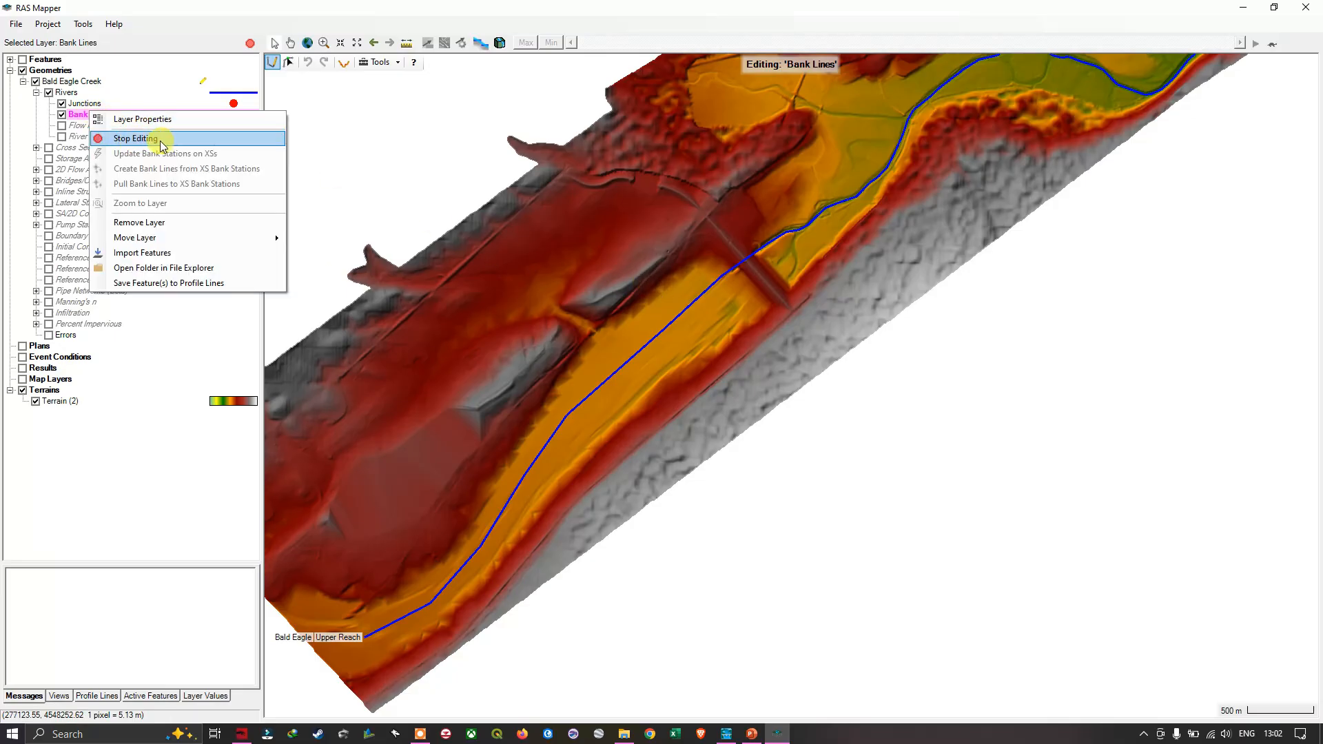
left_click(205, 38)
left_click_drag(430, 441, 486, 348)
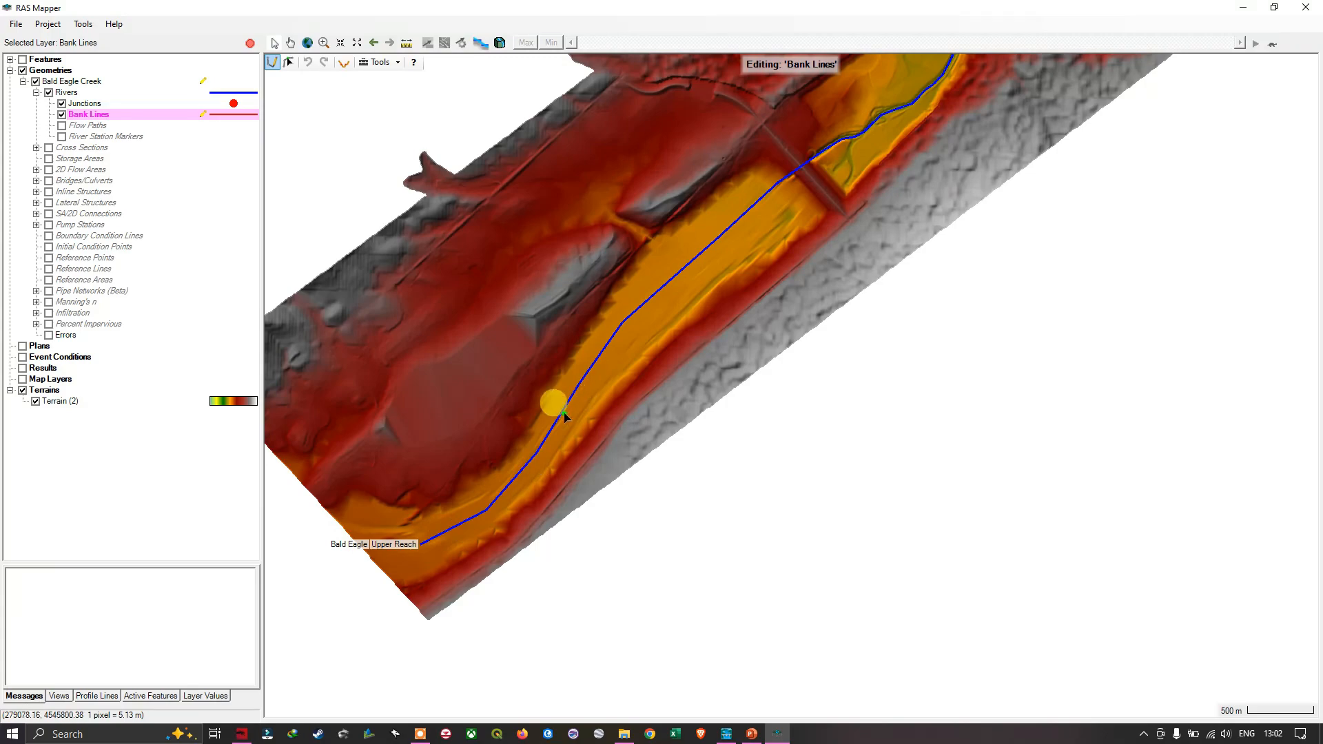
scroll(543, 446, "up", 2)
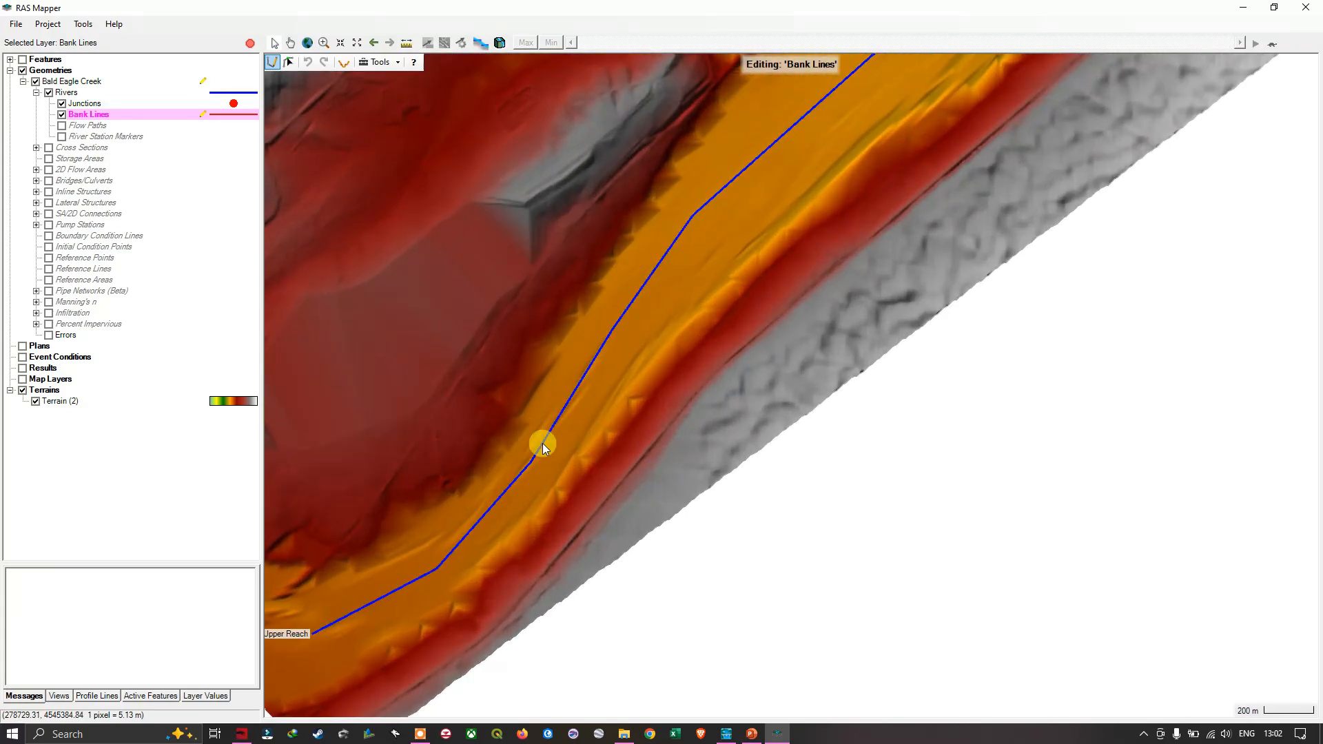
scroll(543, 445, "up", 1)
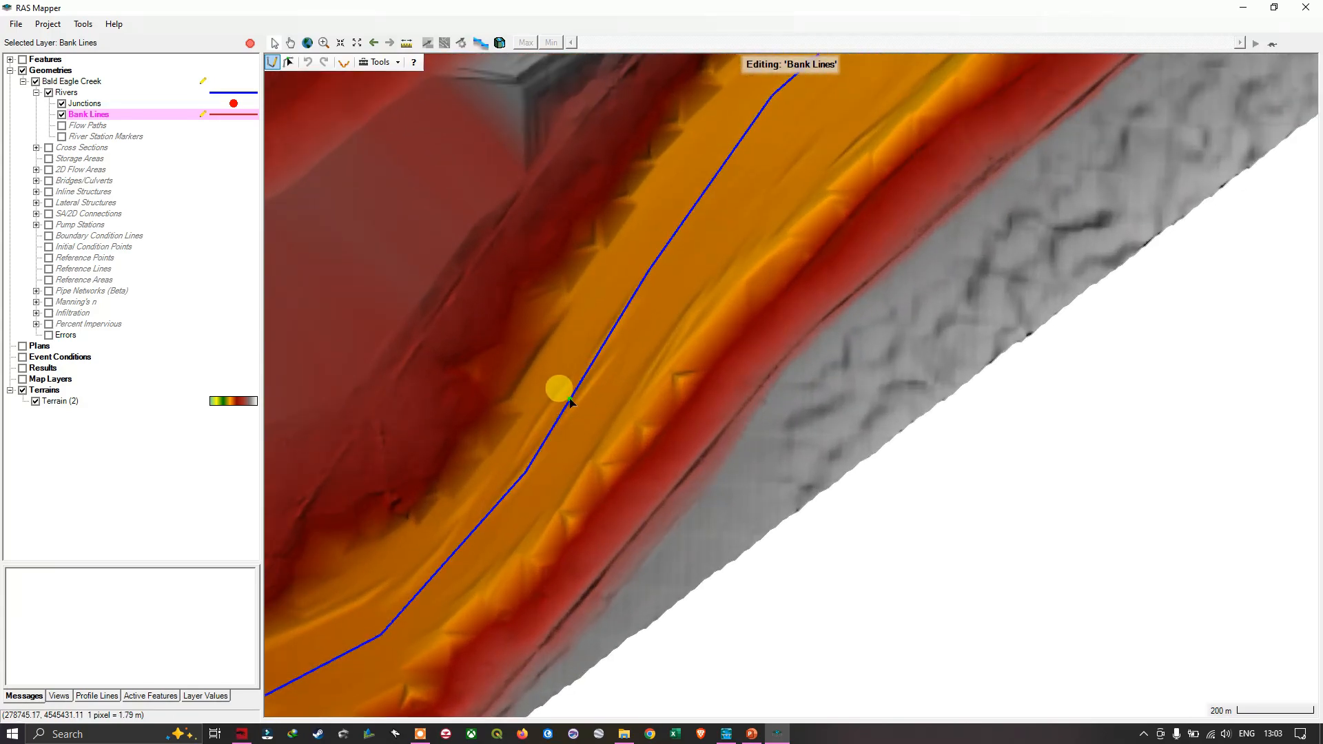
scroll(572, 396, "down", 1)
scroll(572, 396, "down", 2)
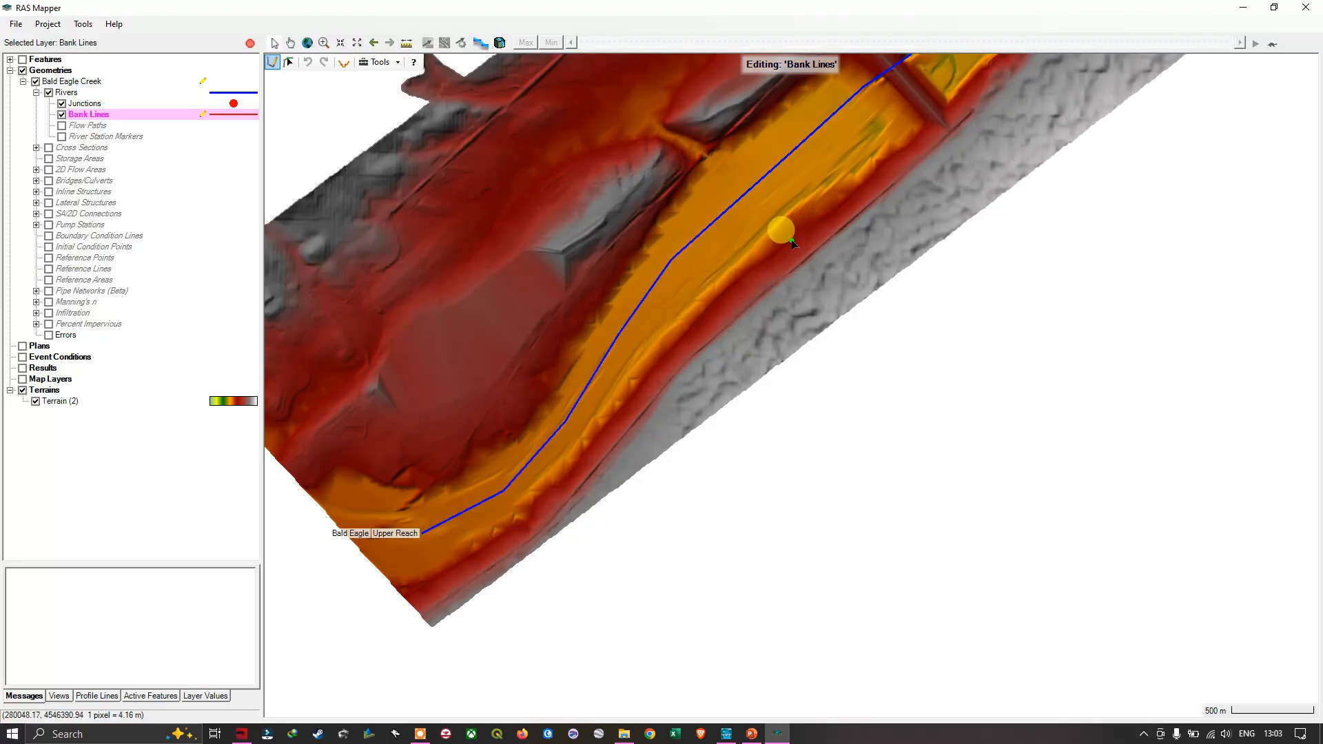
Examine the channel around the embankment crossing and back upstream to the start of the Upper Reach
left_click_drag(795, 251, 517, 514)
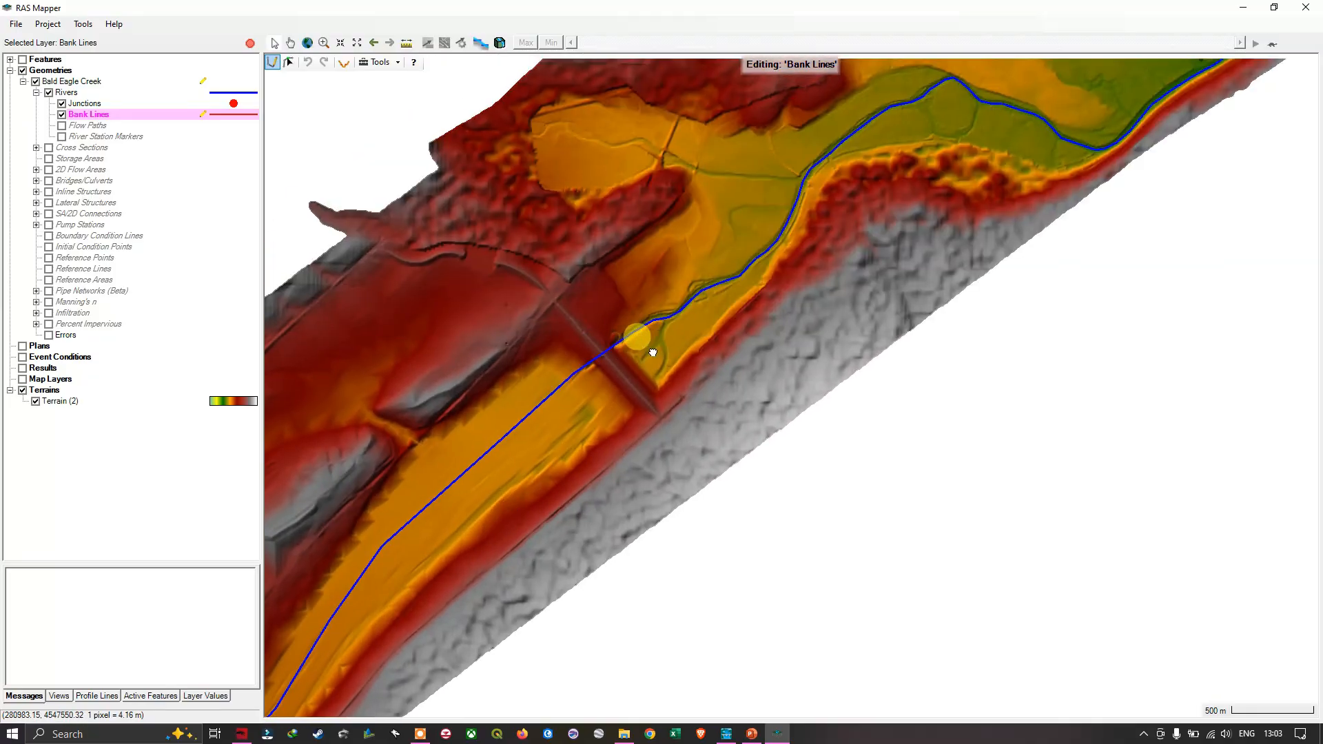
scroll(638, 307, "up", 3)
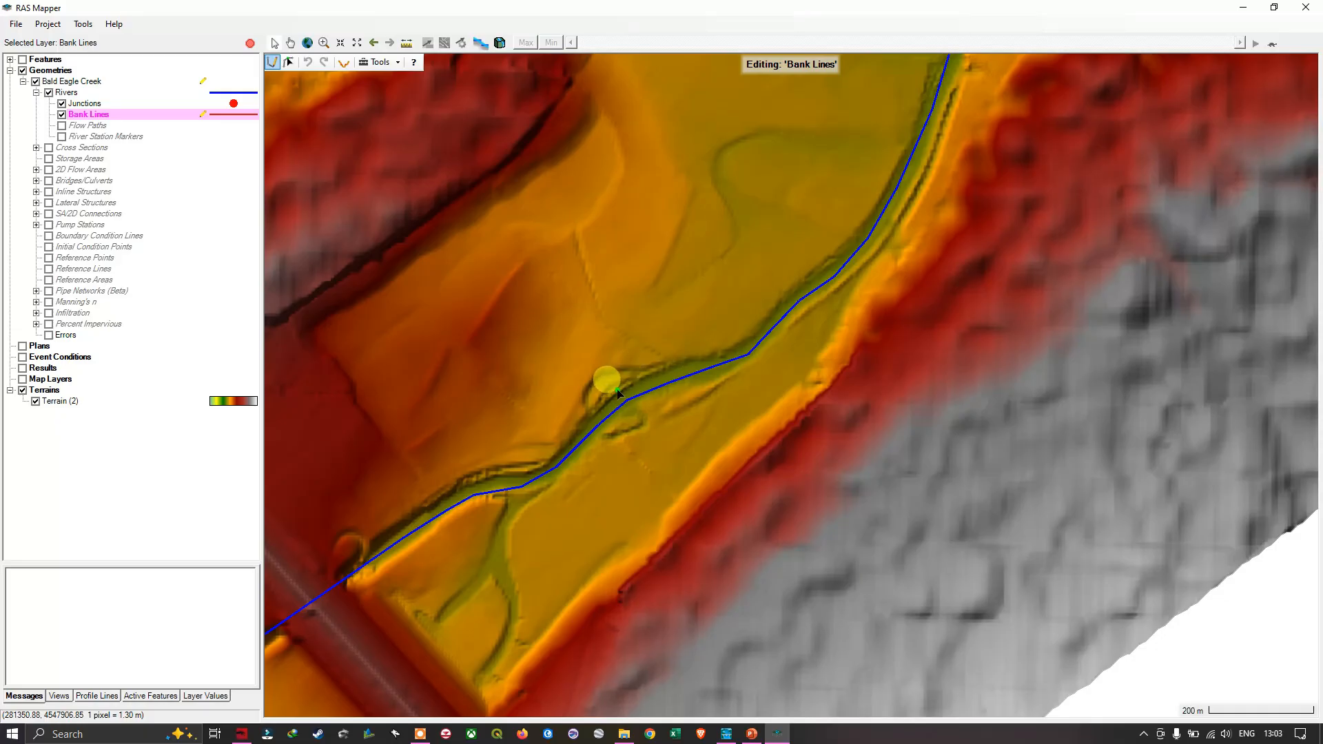
left_click_drag(496, 399, 966, 162)
left_click_drag(678, 450, 684, 447)
scroll(657, 412, "down", 1)
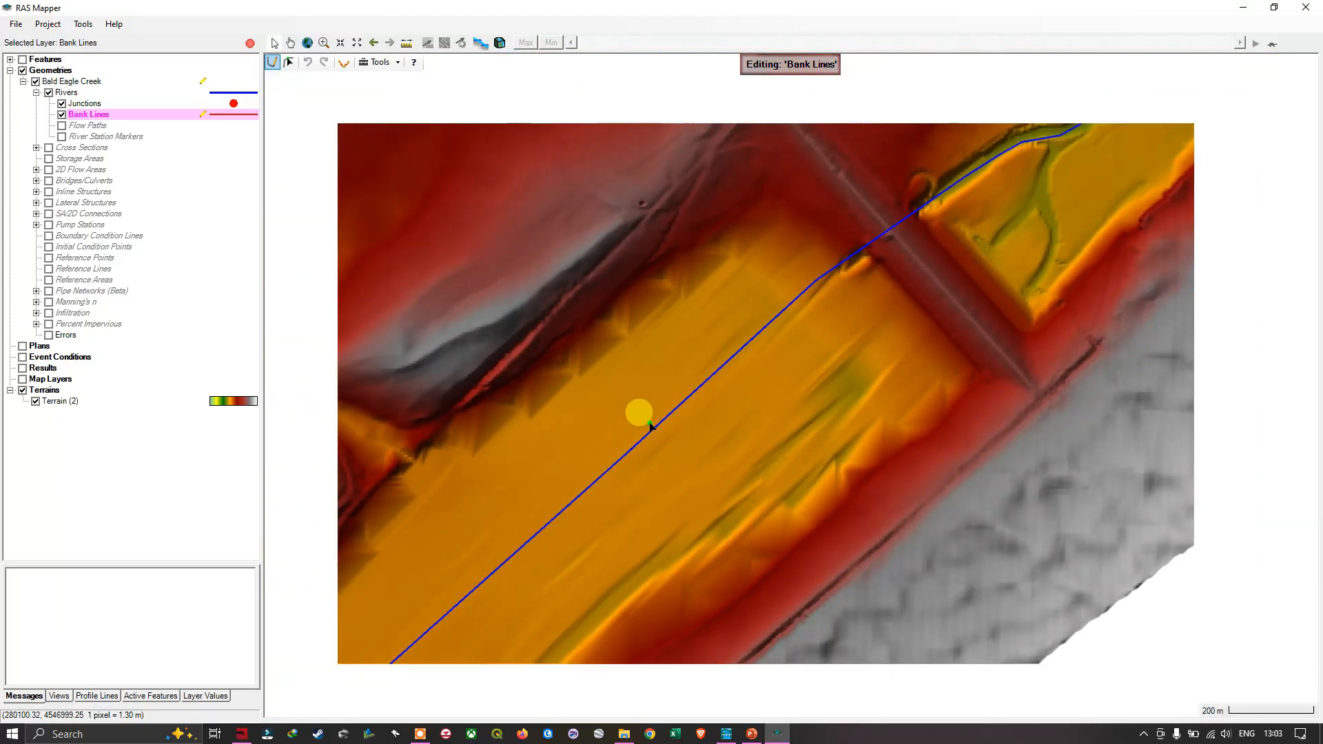
left_click_drag(540, 535, 648, 404)
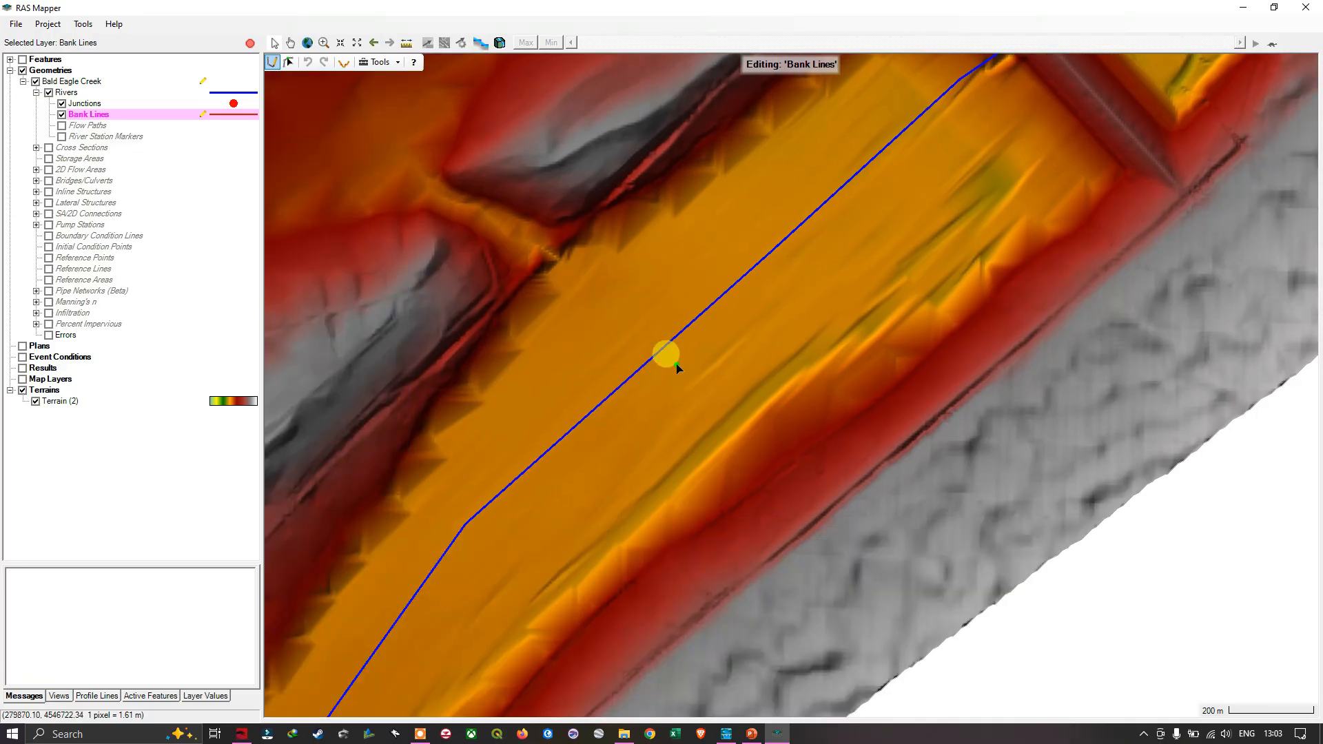
left_click_drag(527, 407, 733, 245)
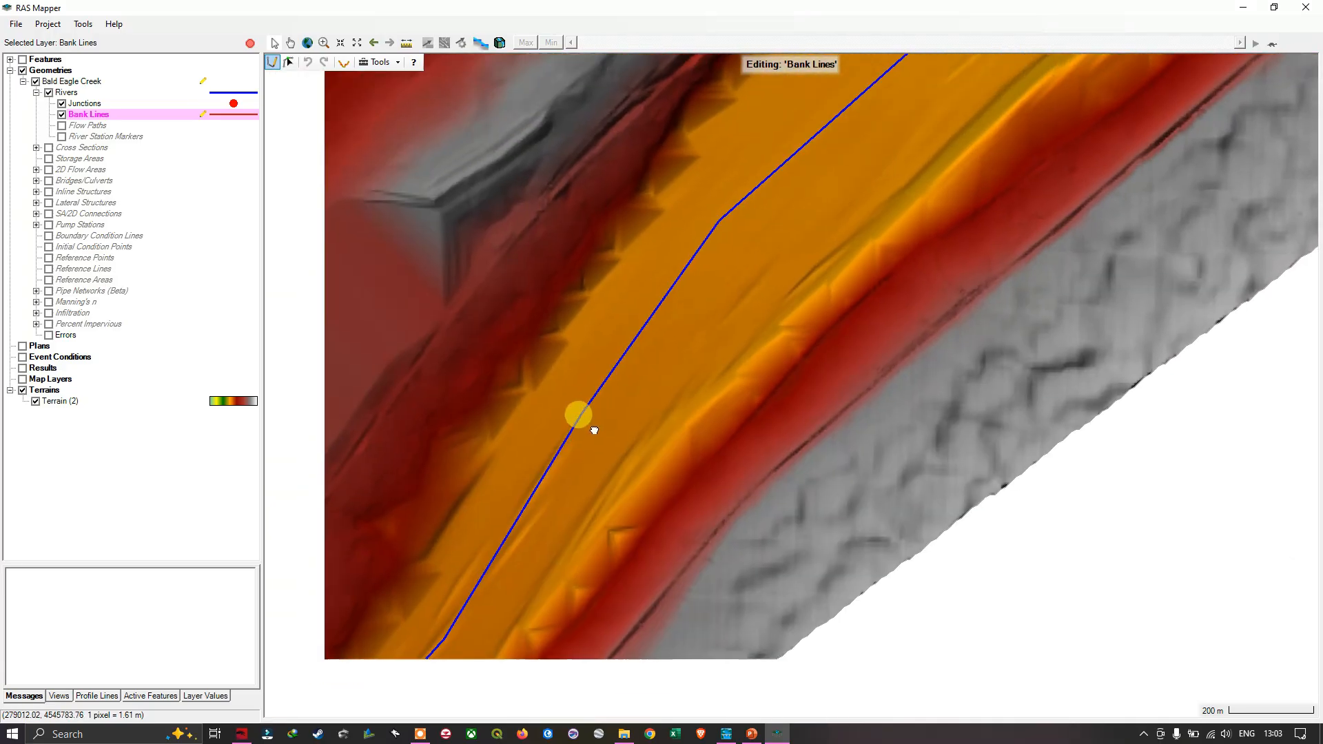
left_click_drag(590, 428, 720, 293)
left_click_drag(566, 517, 632, 476)
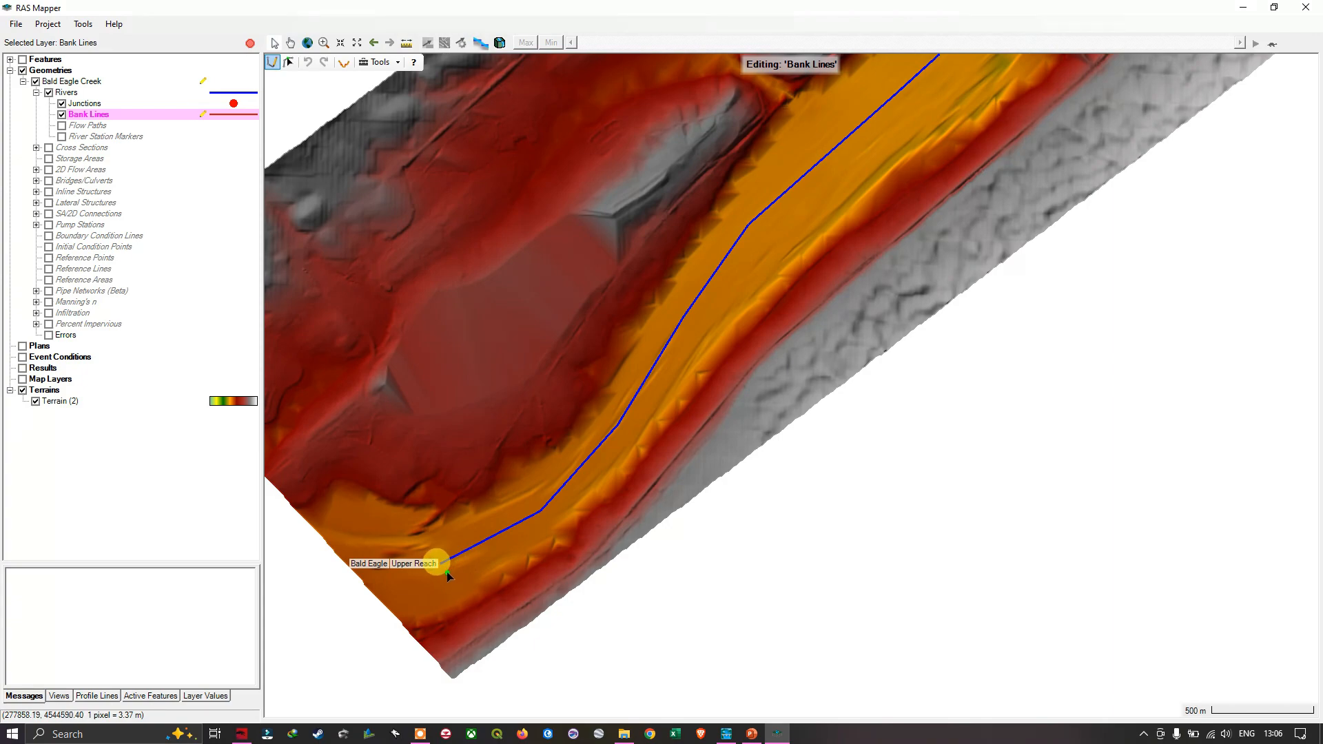
Start the right bank line at the upstream end of the Upper Reach and trace it around the first bend
left_click(448, 573)
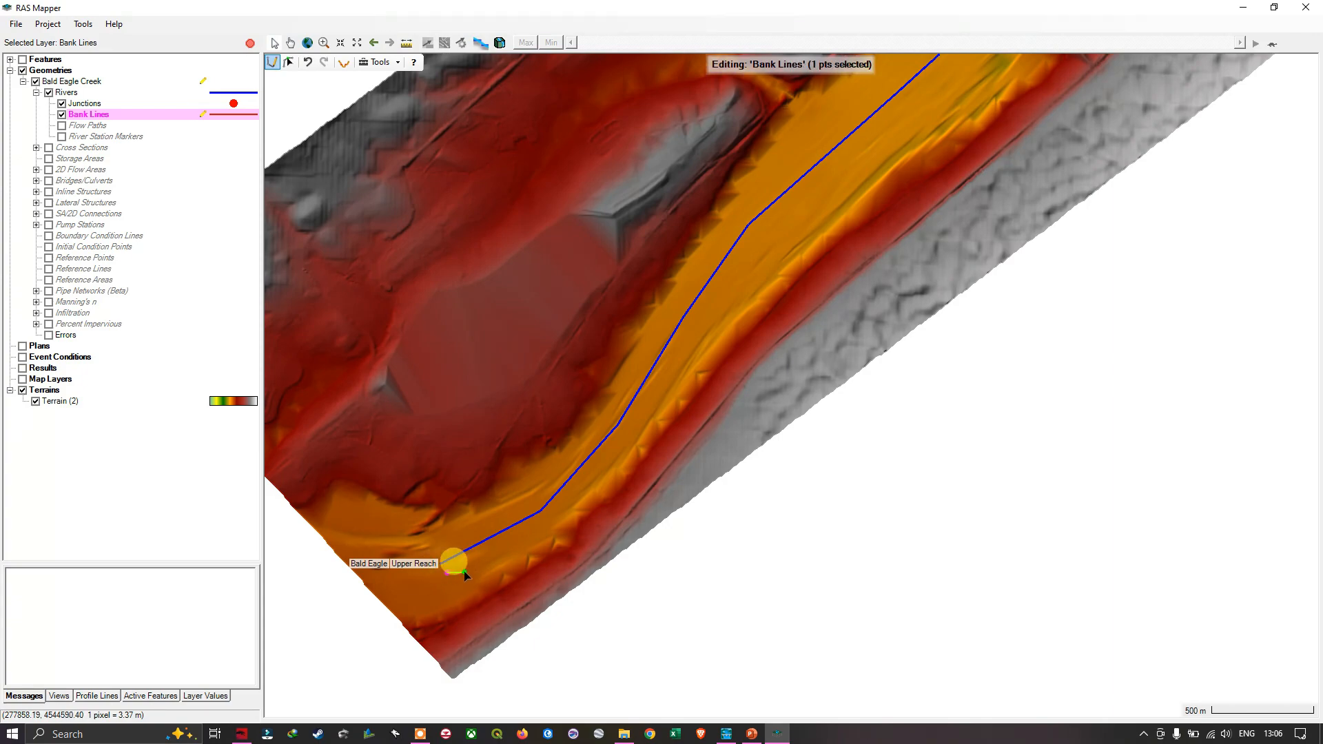
left_click(513, 538)
left_click(541, 523)
left_click(562, 502)
left_click(585, 474)
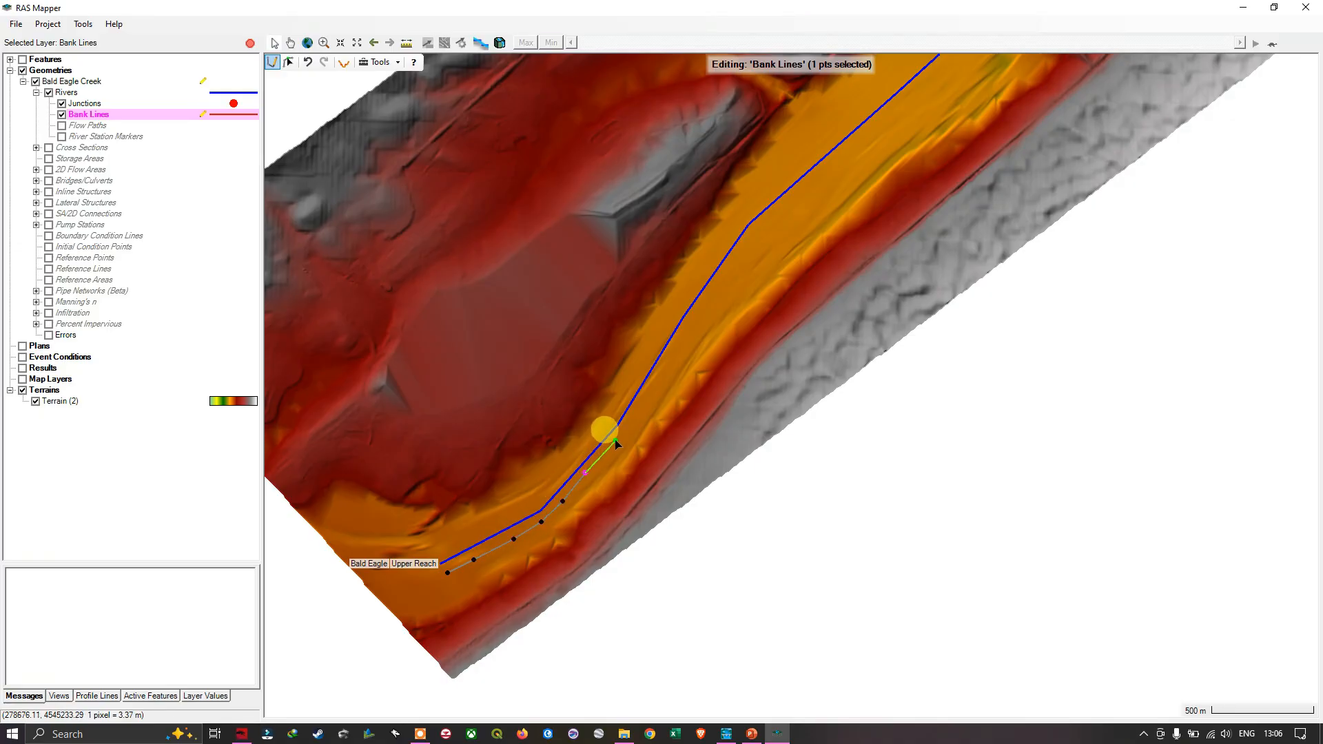
Extend the right bank line alongside the river from the first bend toward the start of the long straight stretch
left_click(615, 440)
left_click(640, 404)
left_click(661, 368)
left_click(688, 327)
left_click(715, 284)
left_click(735, 256)
Trace the right bank line along the long straight stretch up to the upstream side of the embankment
left_click_drag(759, 229, 607, 399)
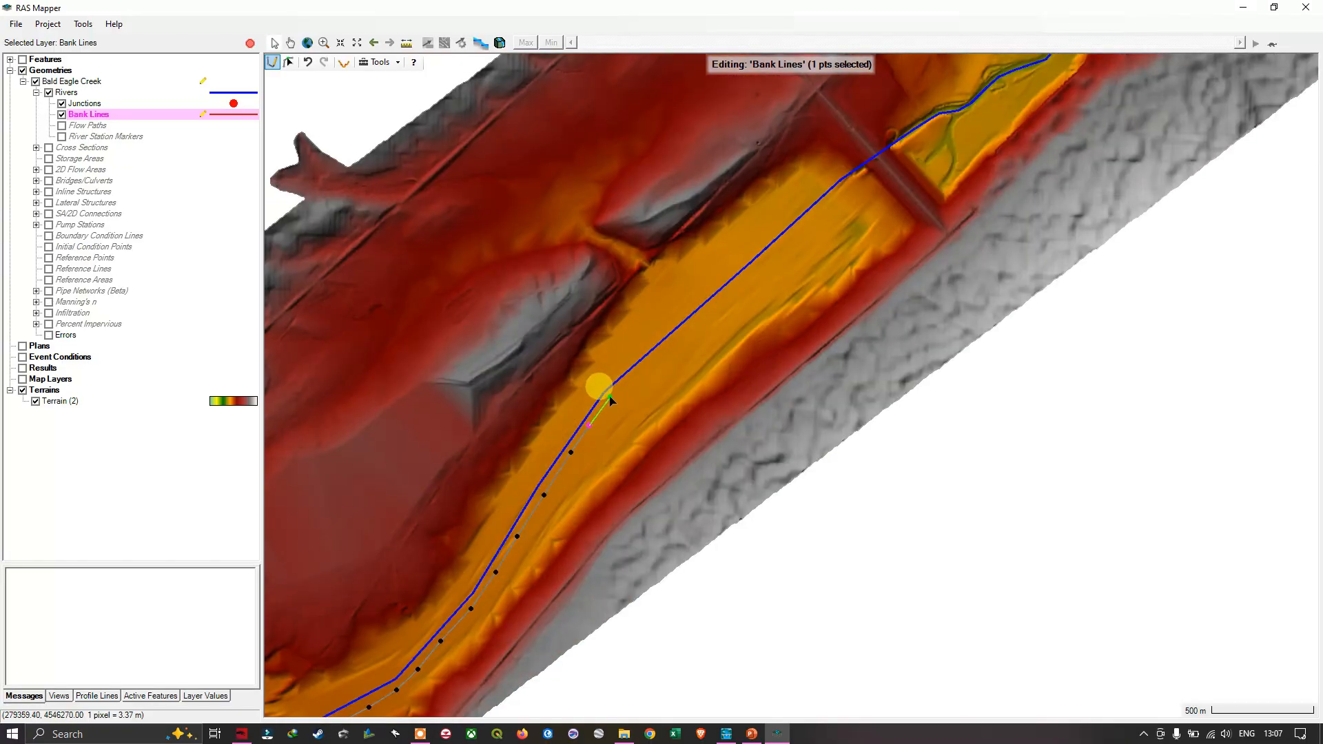
left_click(610, 397)
left_click(640, 368)
left_click(714, 303)
left_click(744, 275)
left_click(780, 246)
left_click(806, 222)
left_click(829, 202)
left_click(855, 181)
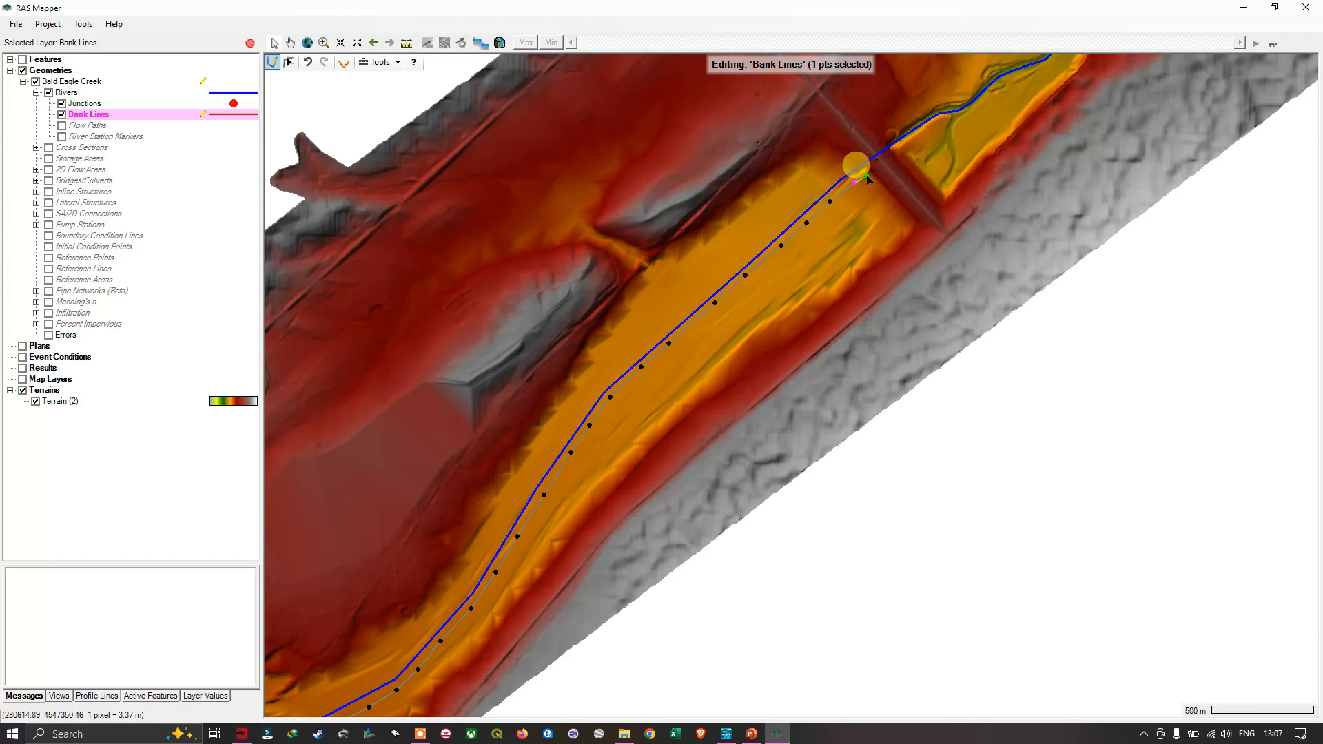
Carry the right bank line across the embankment and along the narrow channel just downstream of it
left_click_drag(881, 177, 627, 370)
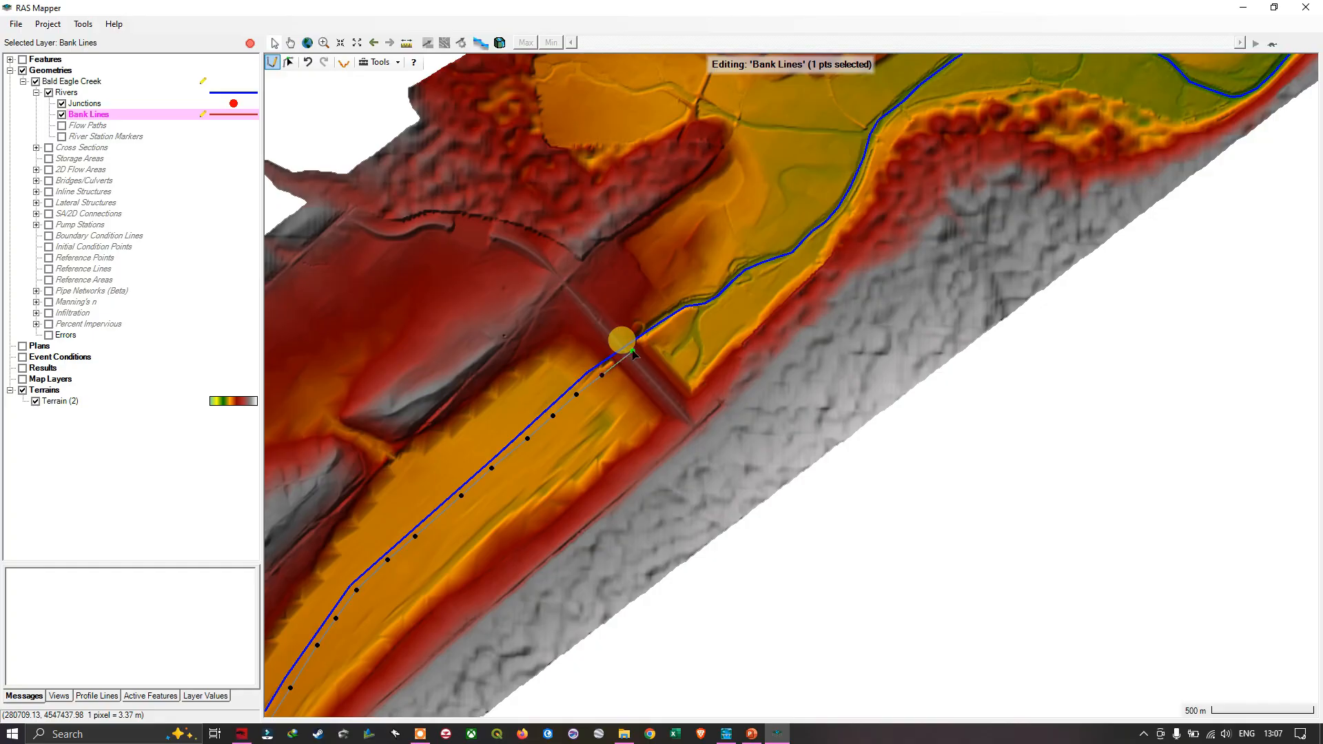
left_click(633, 351)
scroll(653, 338, "up", 2)
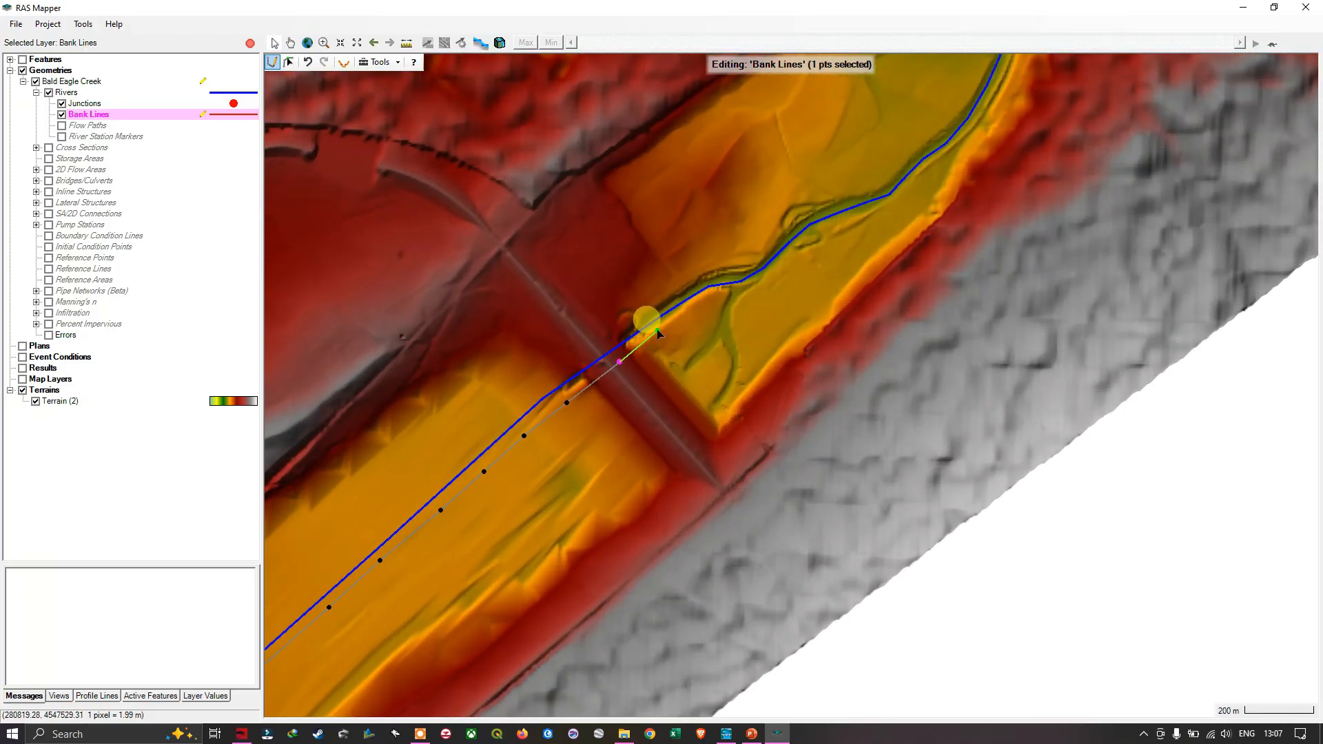
left_click(657, 330)
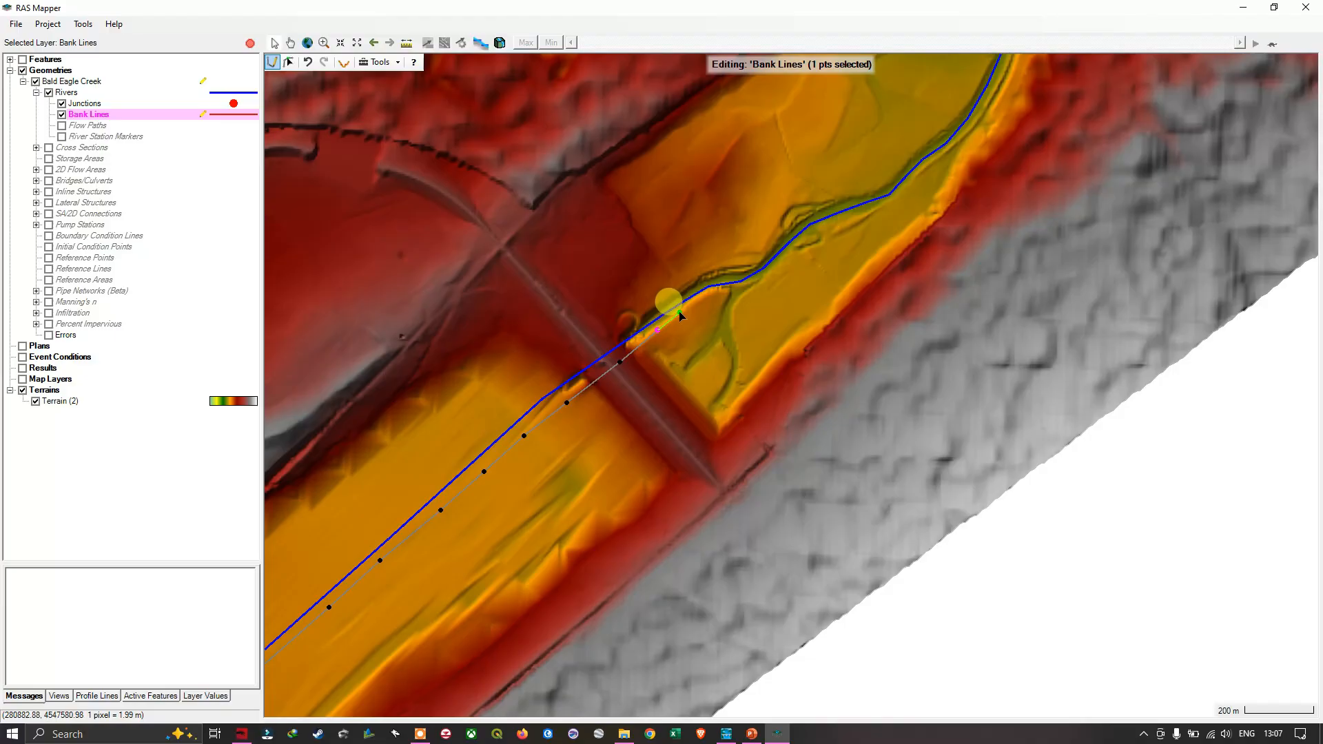
left_click(679, 313)
left_click(694, 301)
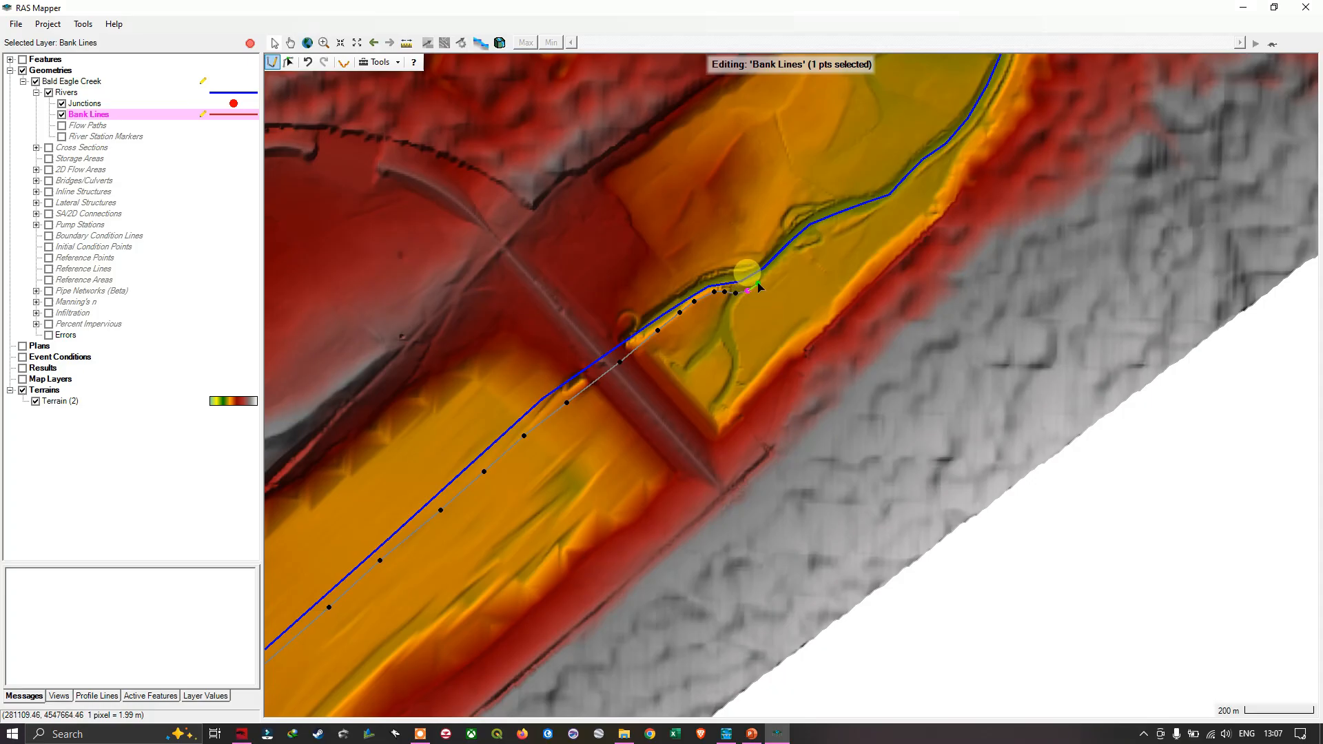
Trace the right bank line with closely spaced points along the channel edge past the side branch and small side loop
scroll(767, 278, "up", 3)
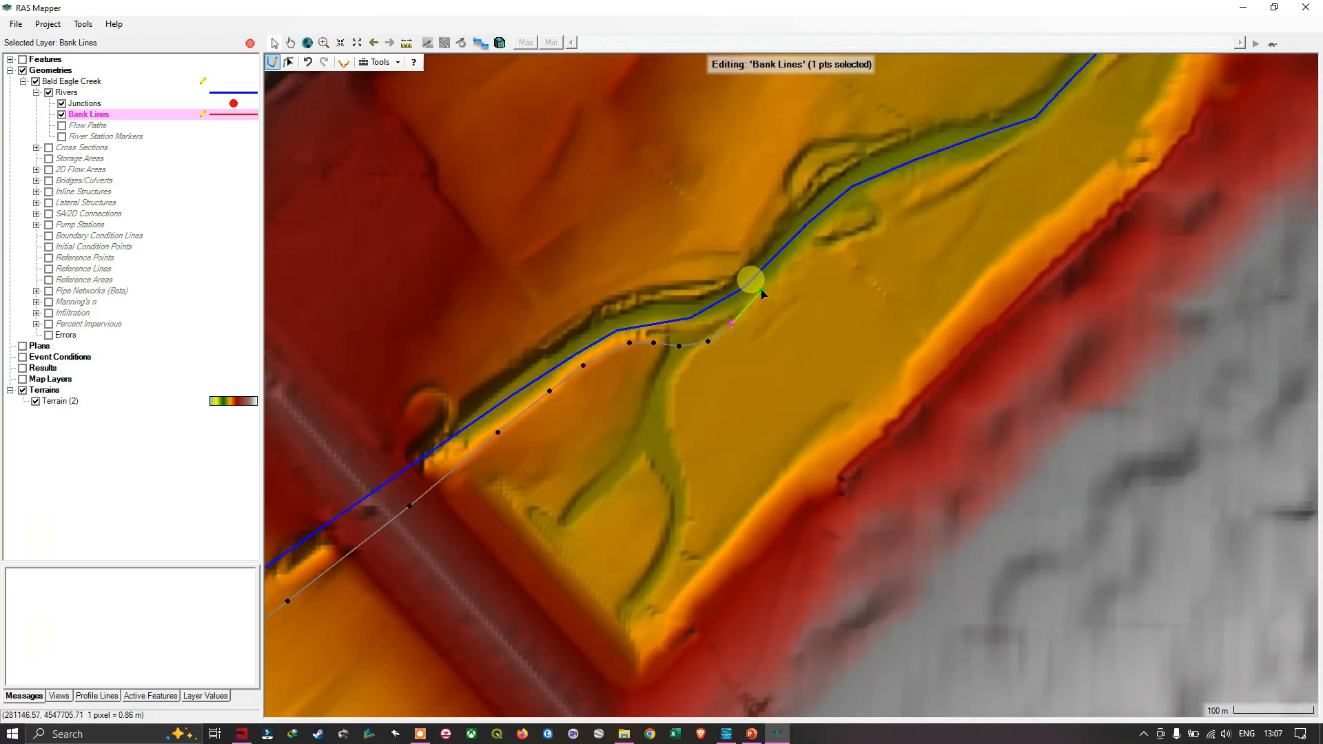
left_click(761, 290)
left_click(787, 263)
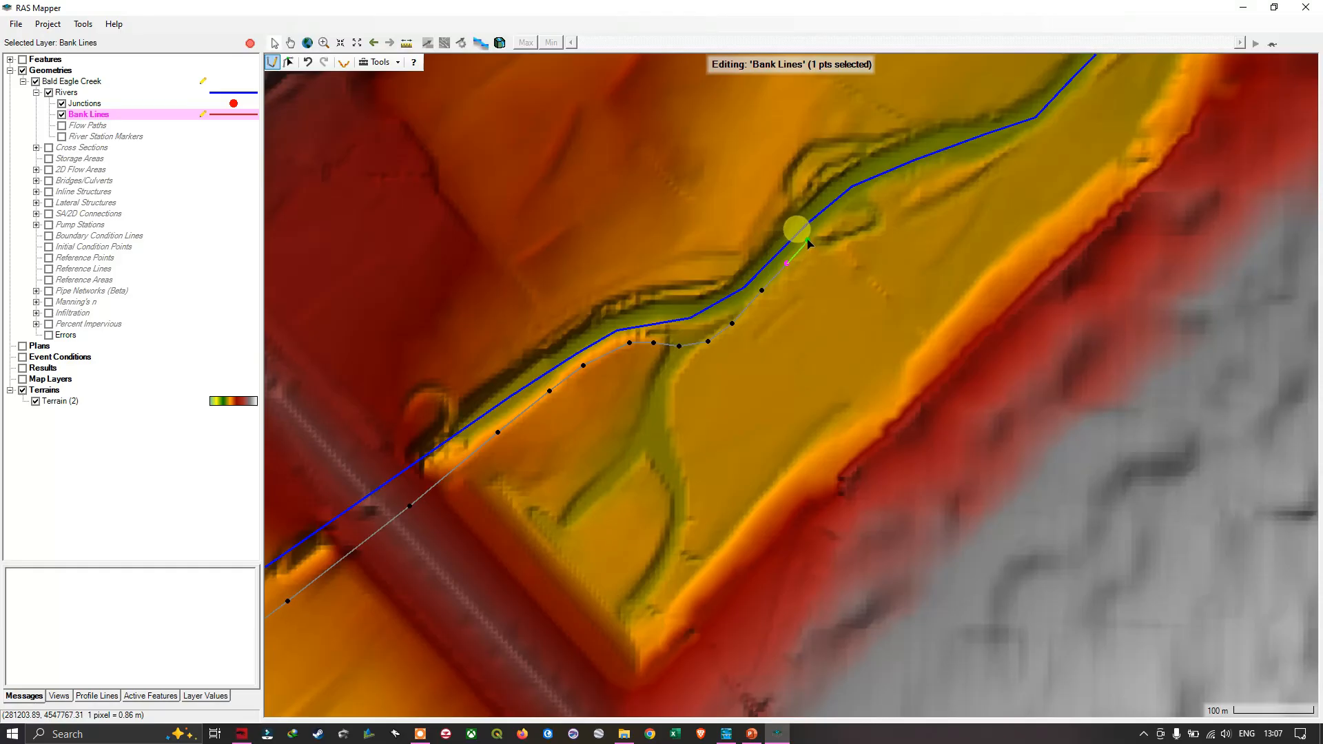
left_click(808, 240)
left_click(831, 219)
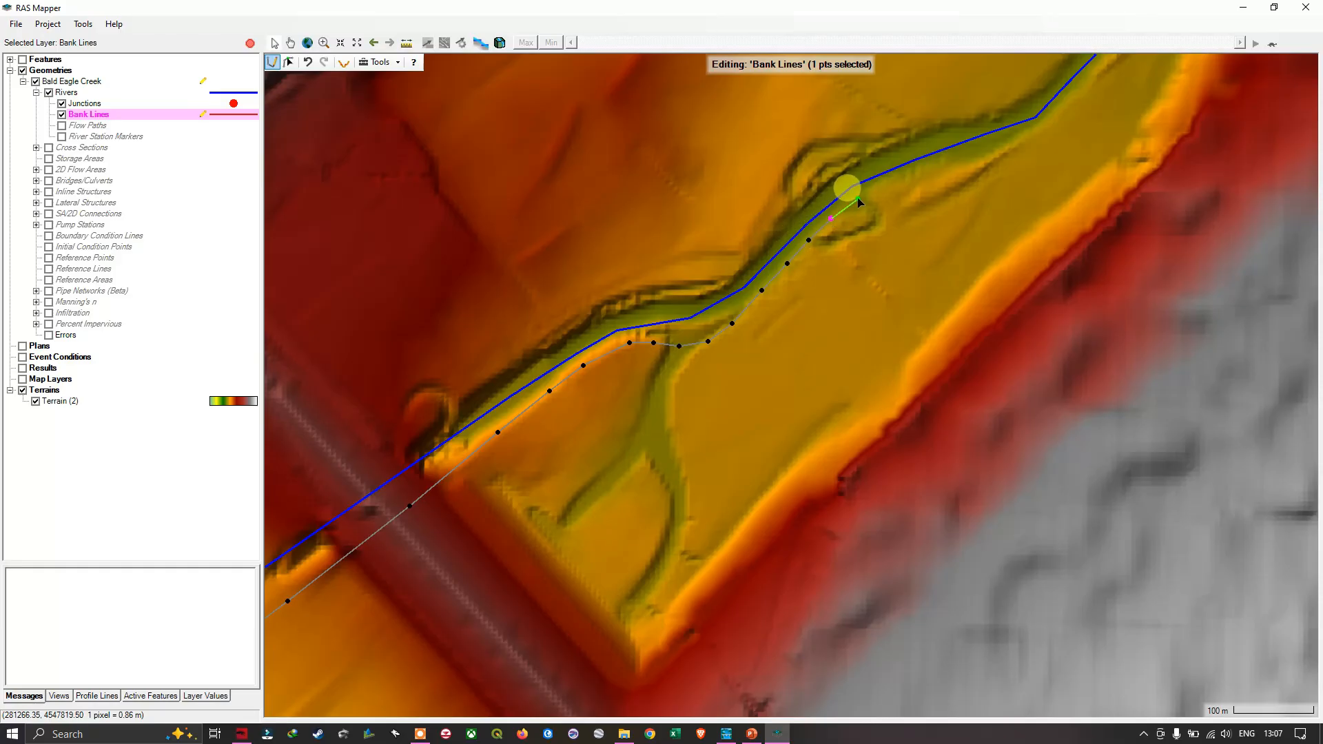
left_click(857, 198)
left_click(879, 184)
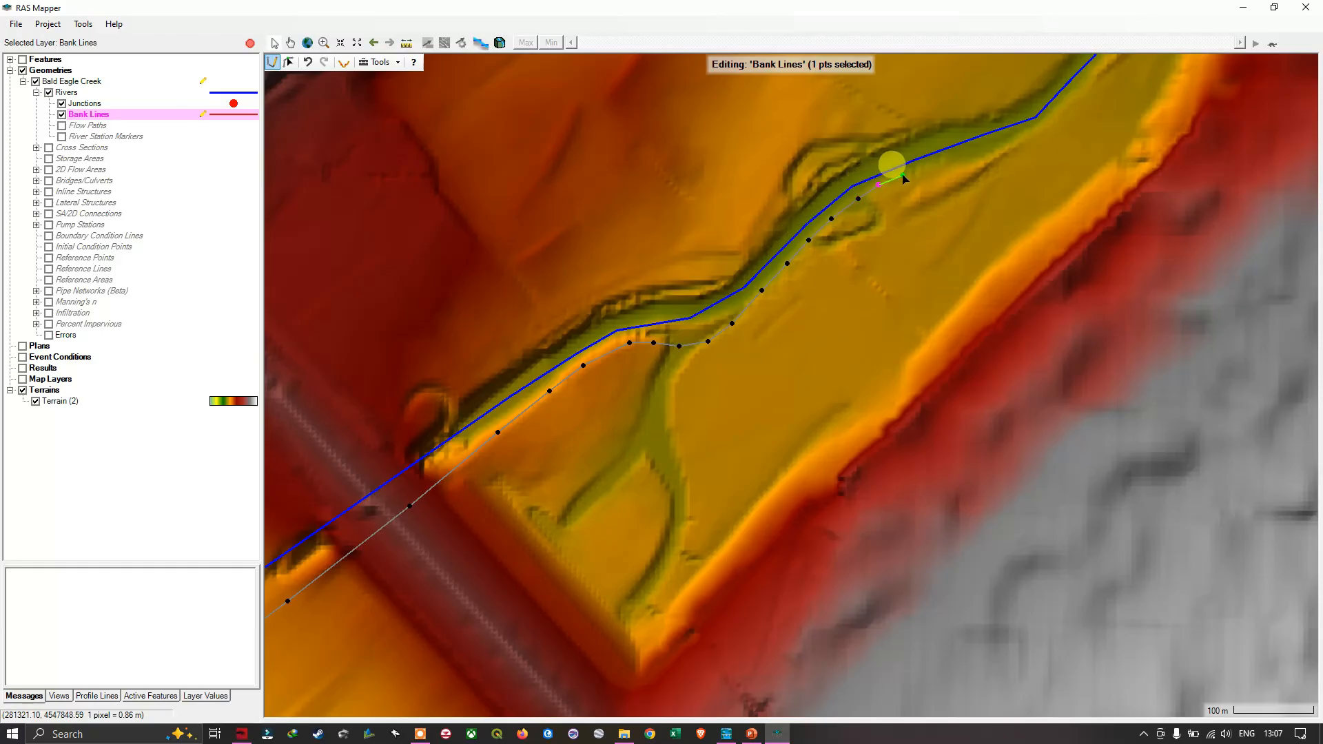
Try to extend the right bank line from the small side loop toward the next river bend
left_click(923, 176)
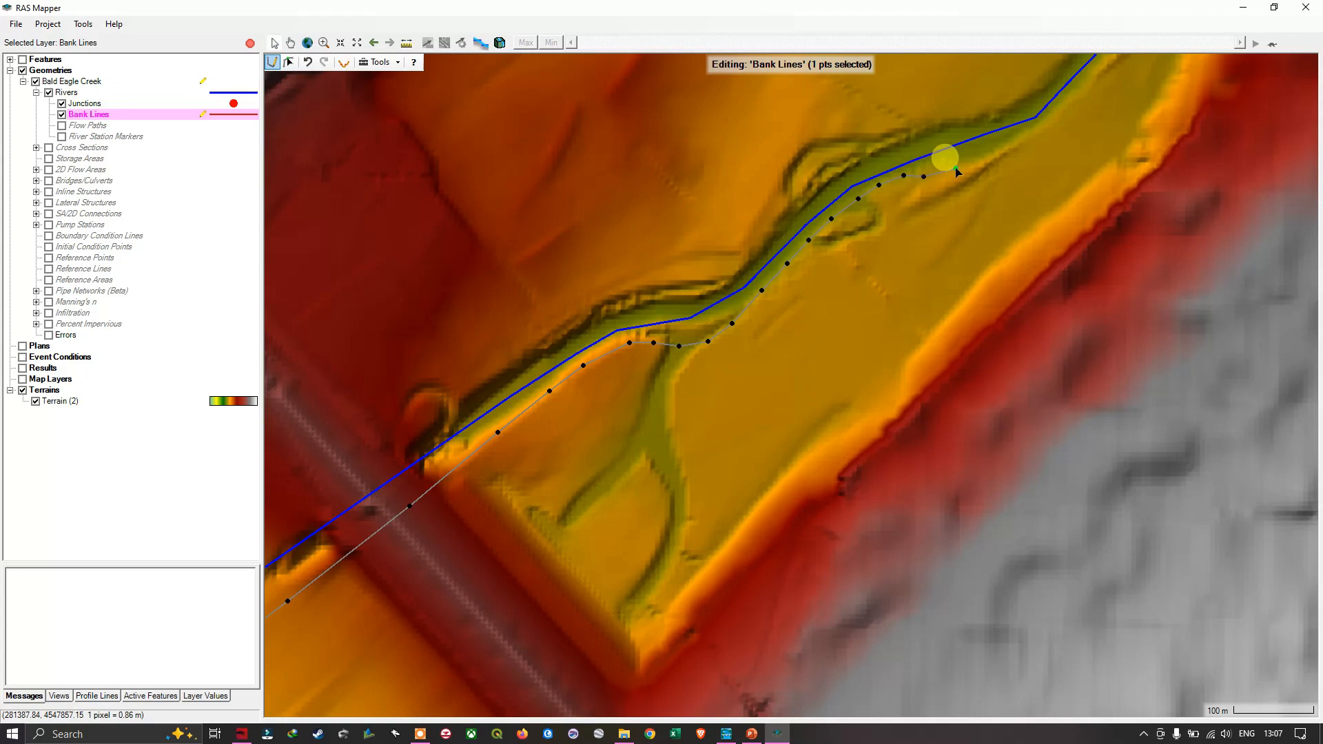
left_click(956, 169)
double_click(1004, 127)
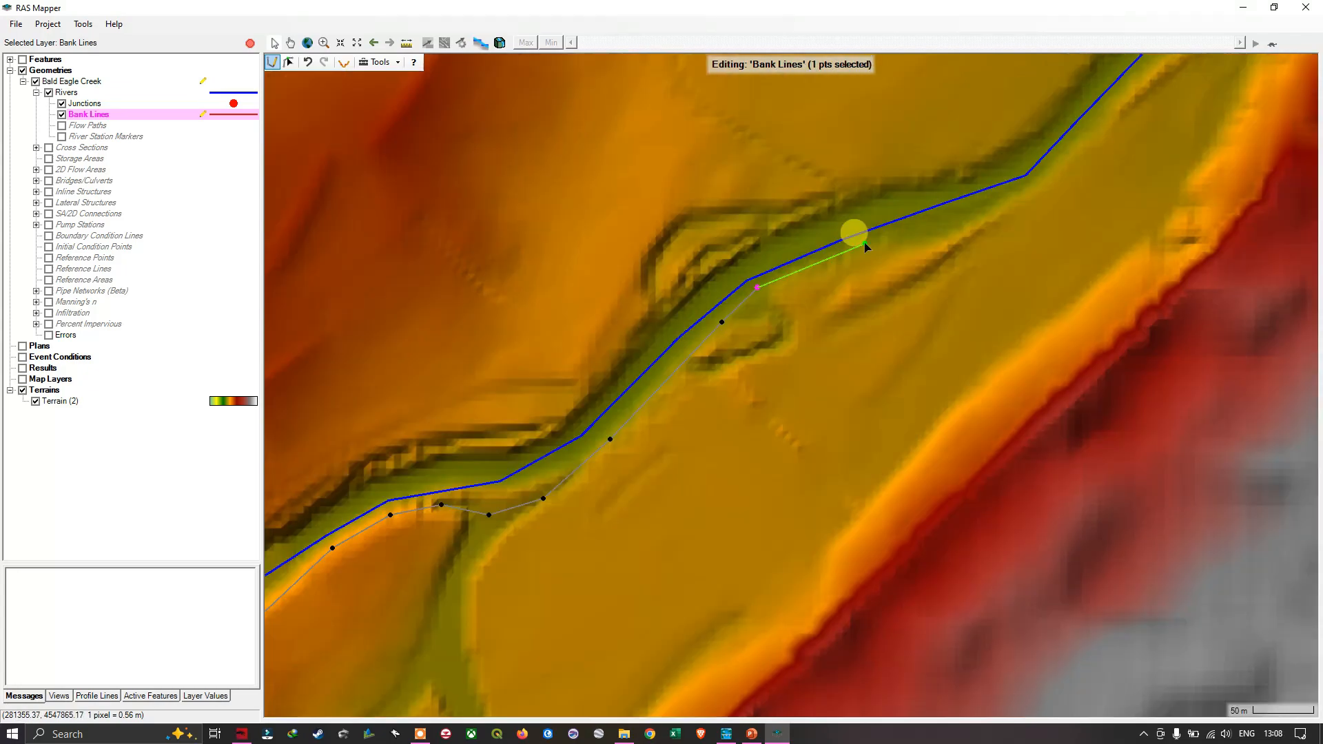
Place right bank line points from the small side loop along the channel edge to just past the next river bend
left_click(865, 244)
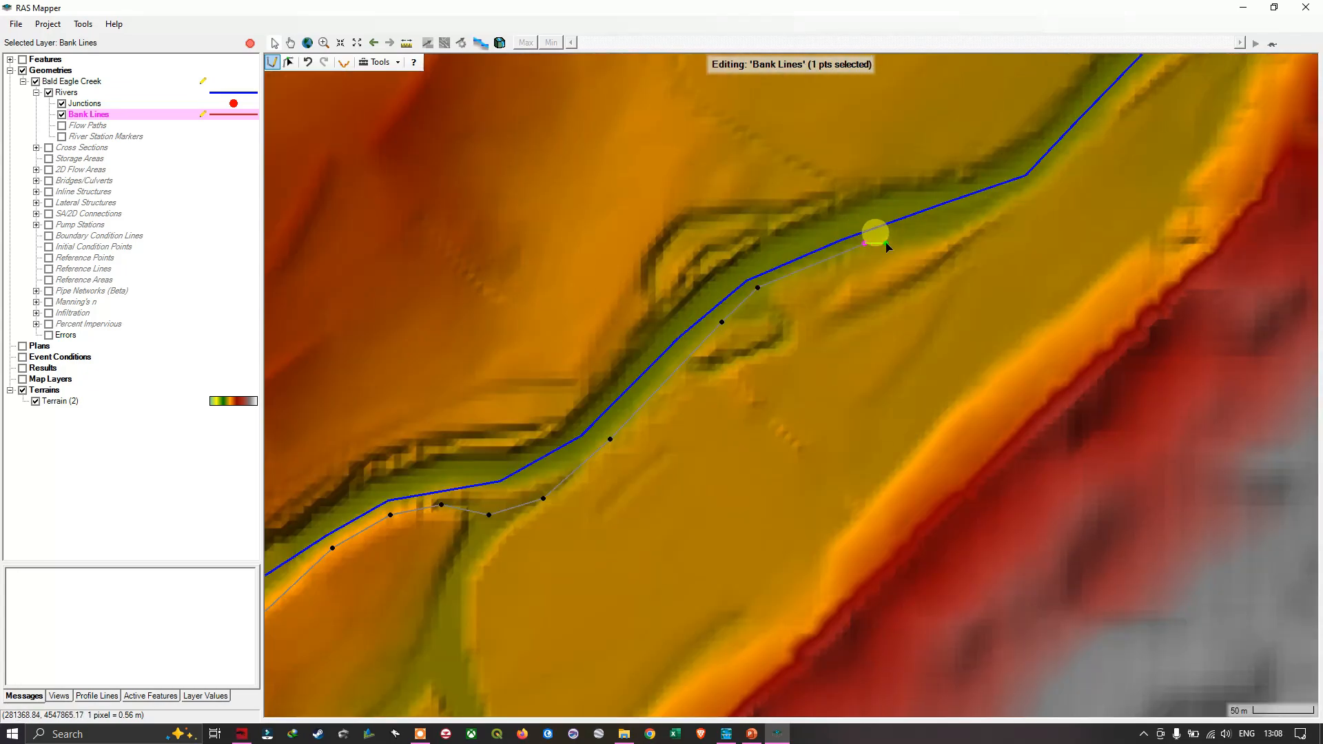
left_click(941, 237)
left_click(988, 207)
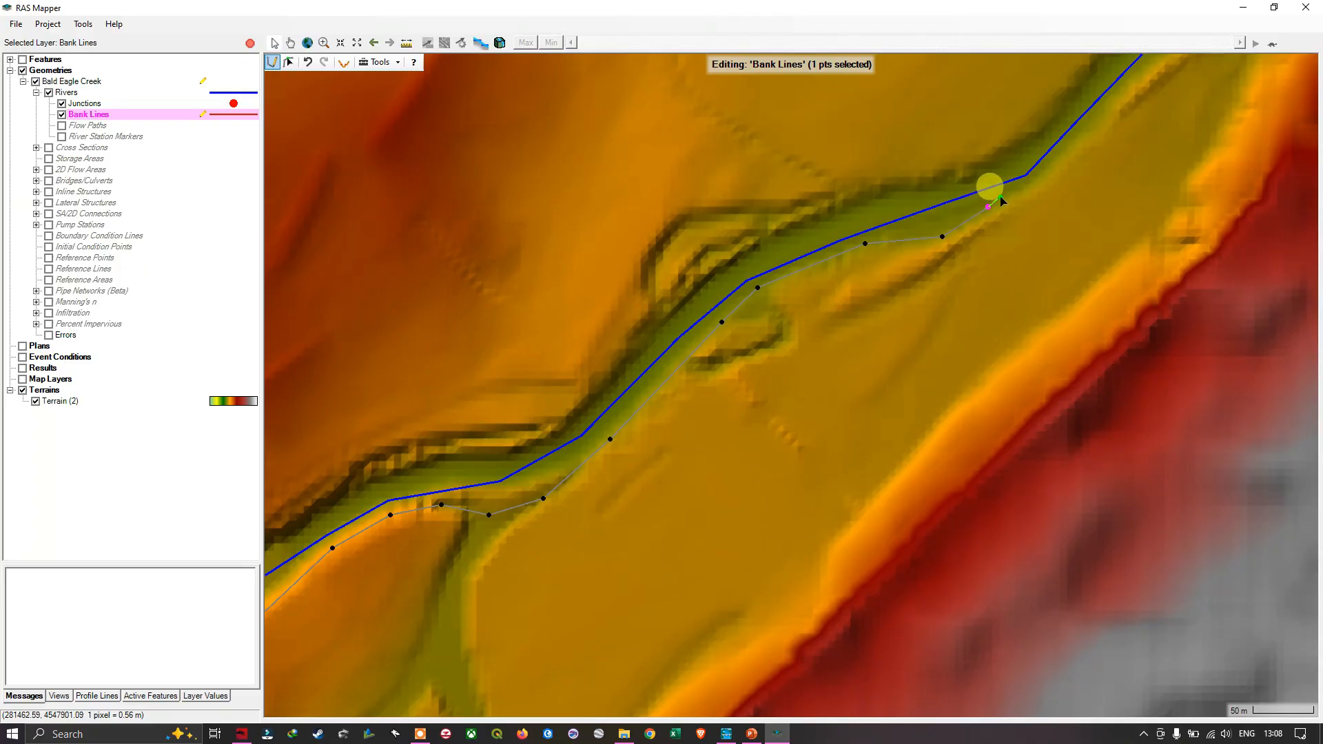
left_click(1026, 186)
left_click(1072, 149)
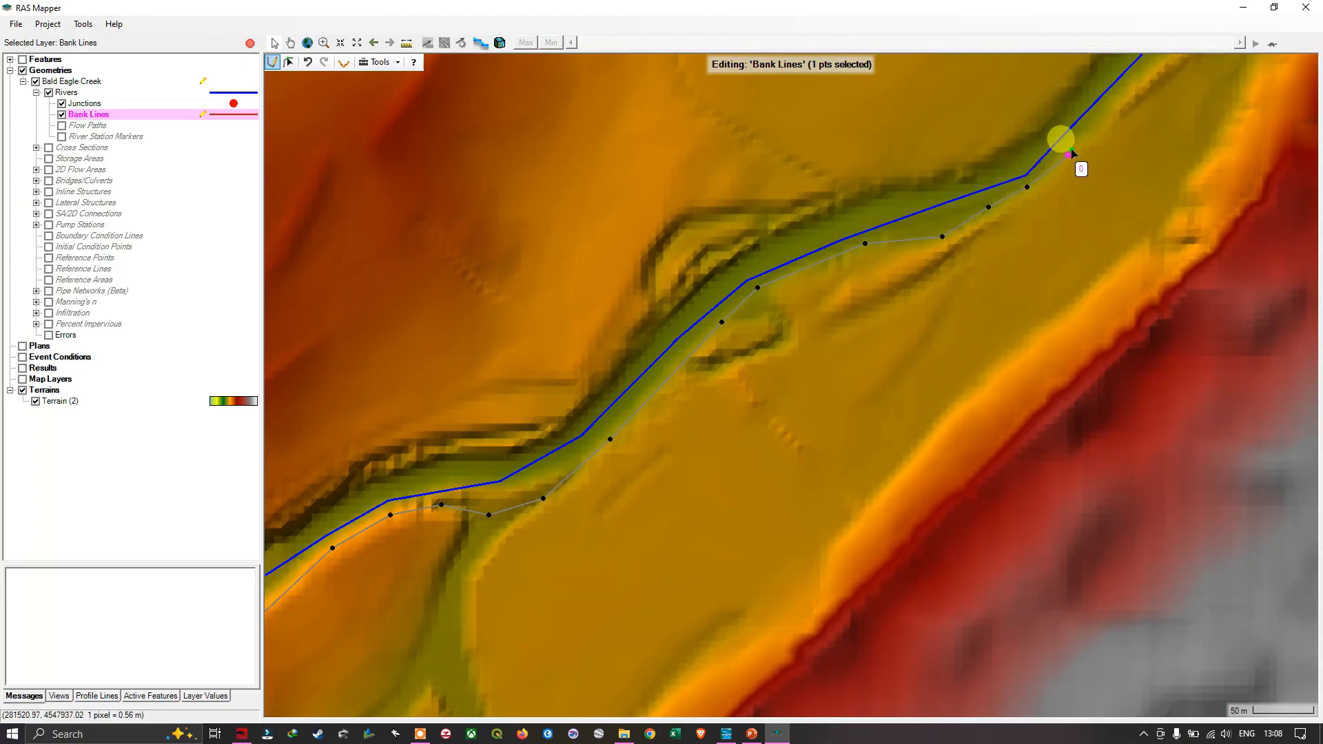
Extend the right bank line along the channel edge beside the narrow parallel ditch, following the river's curve toward the north
mouse_move(1126, 102)
left_mouse_down()
mouse_move(965, 287)
mouse_move(895, 346)
left_mouse_up()
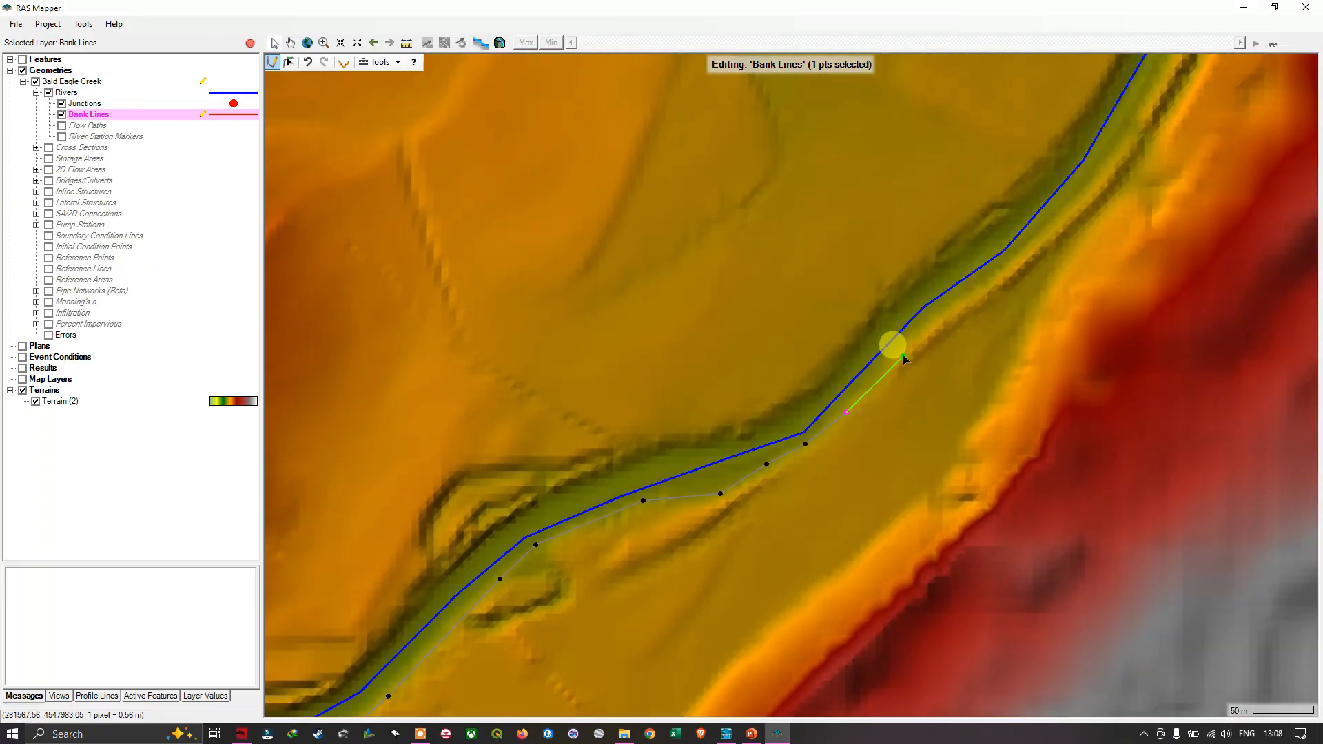
scroll(925, 338, "down", 1)
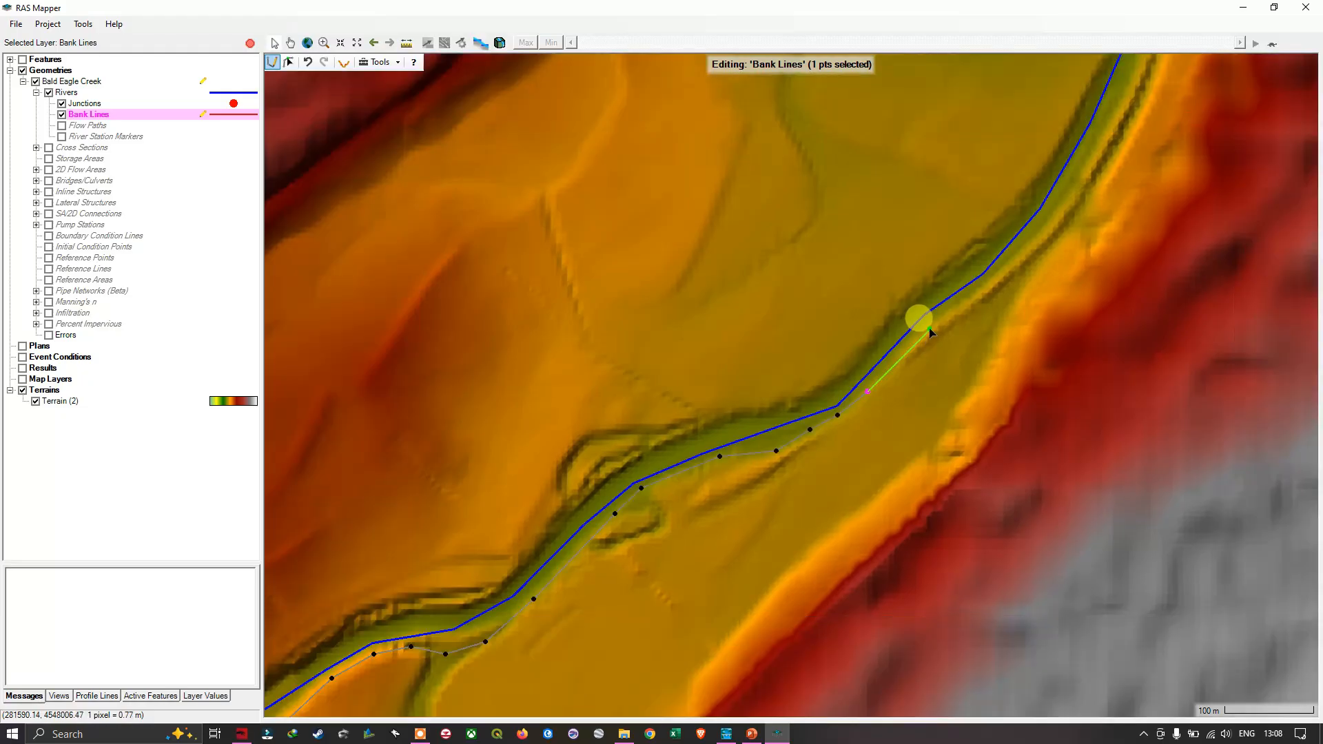
scroll(929, 334, "up", 1)
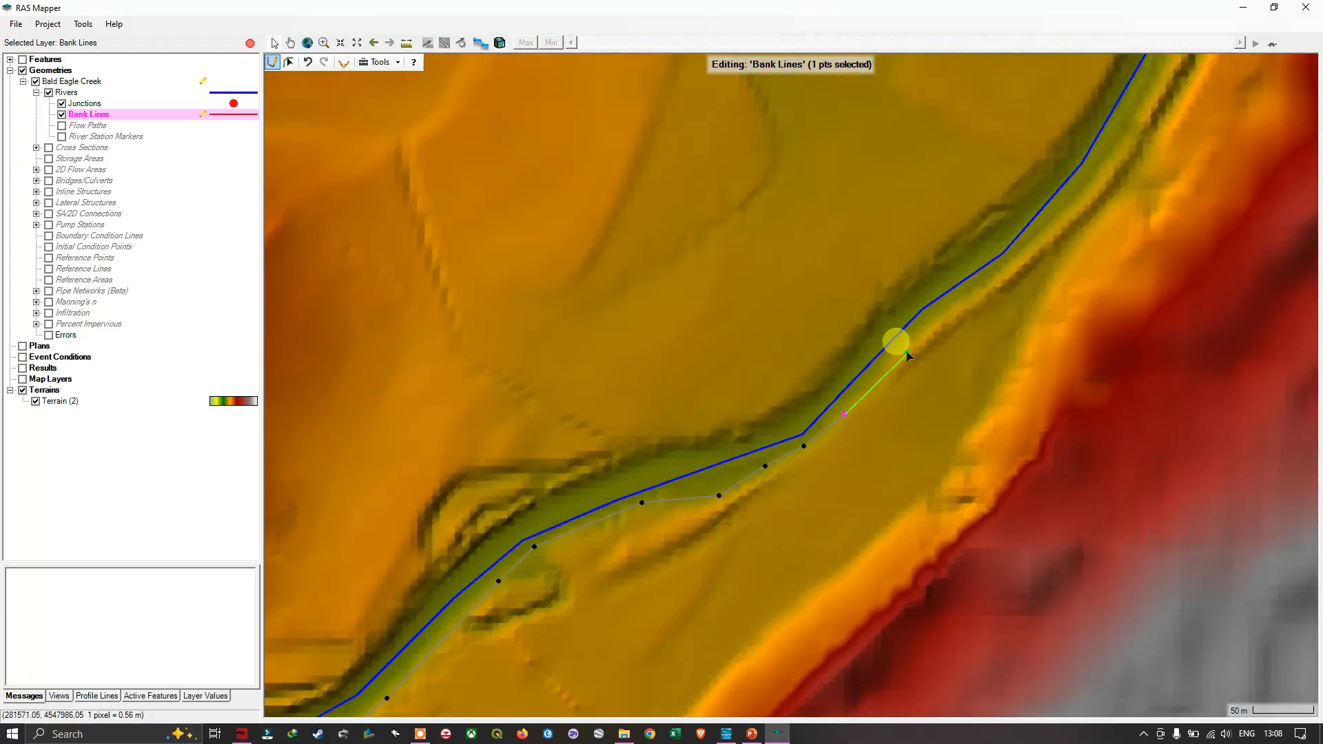
left_click(914, 346)
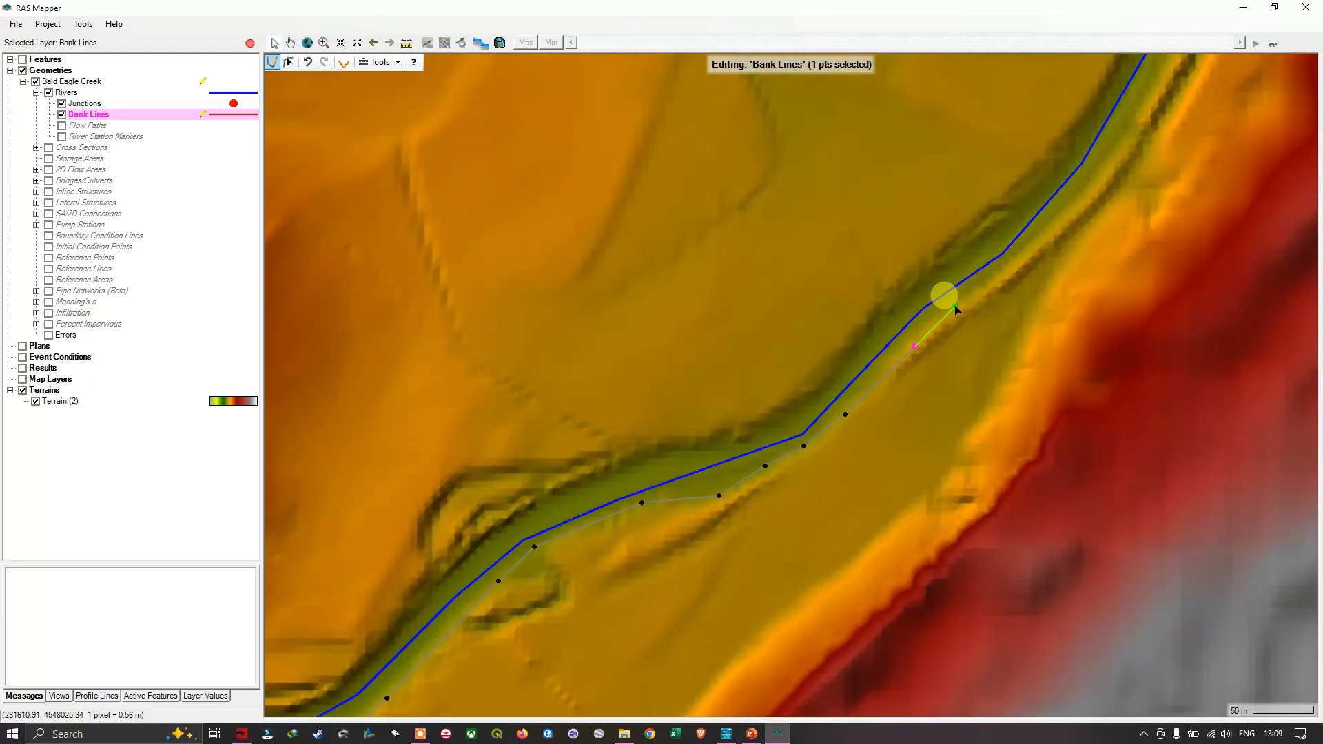
left_click(974, 295)
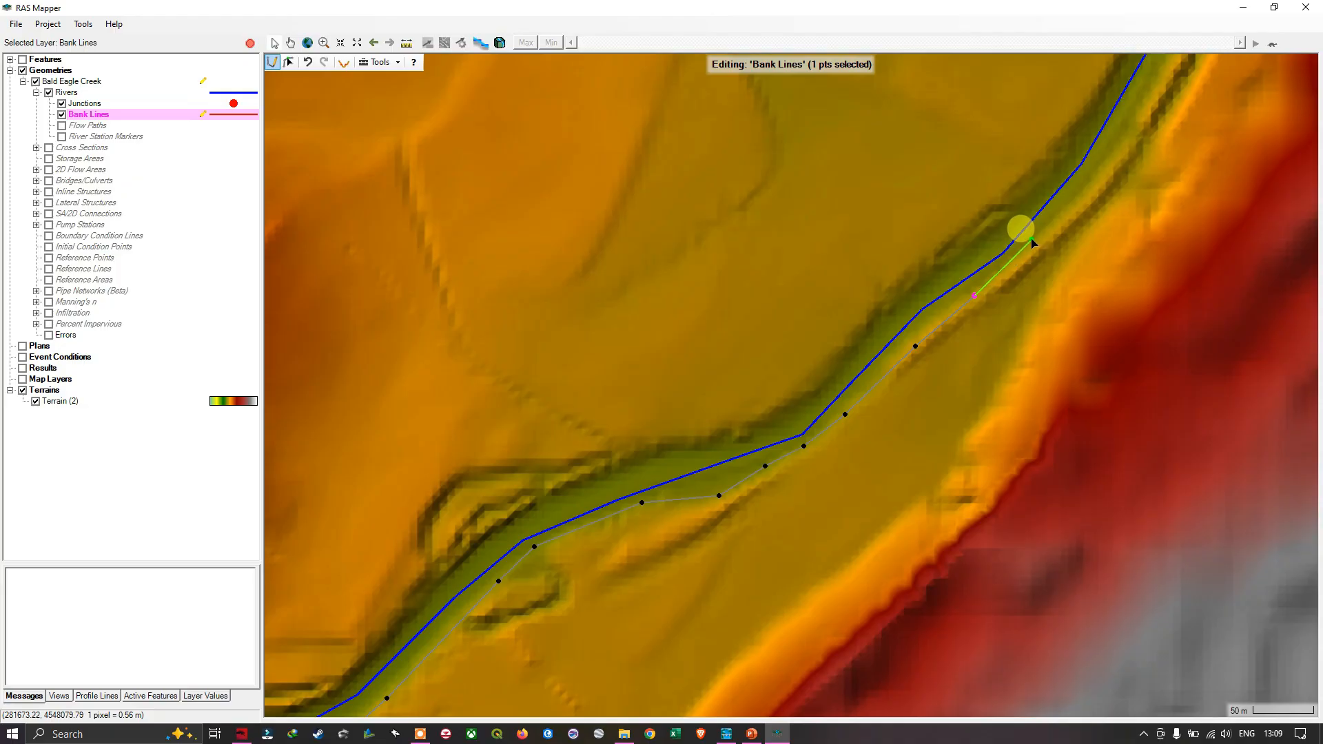
left_click(1031, 239)
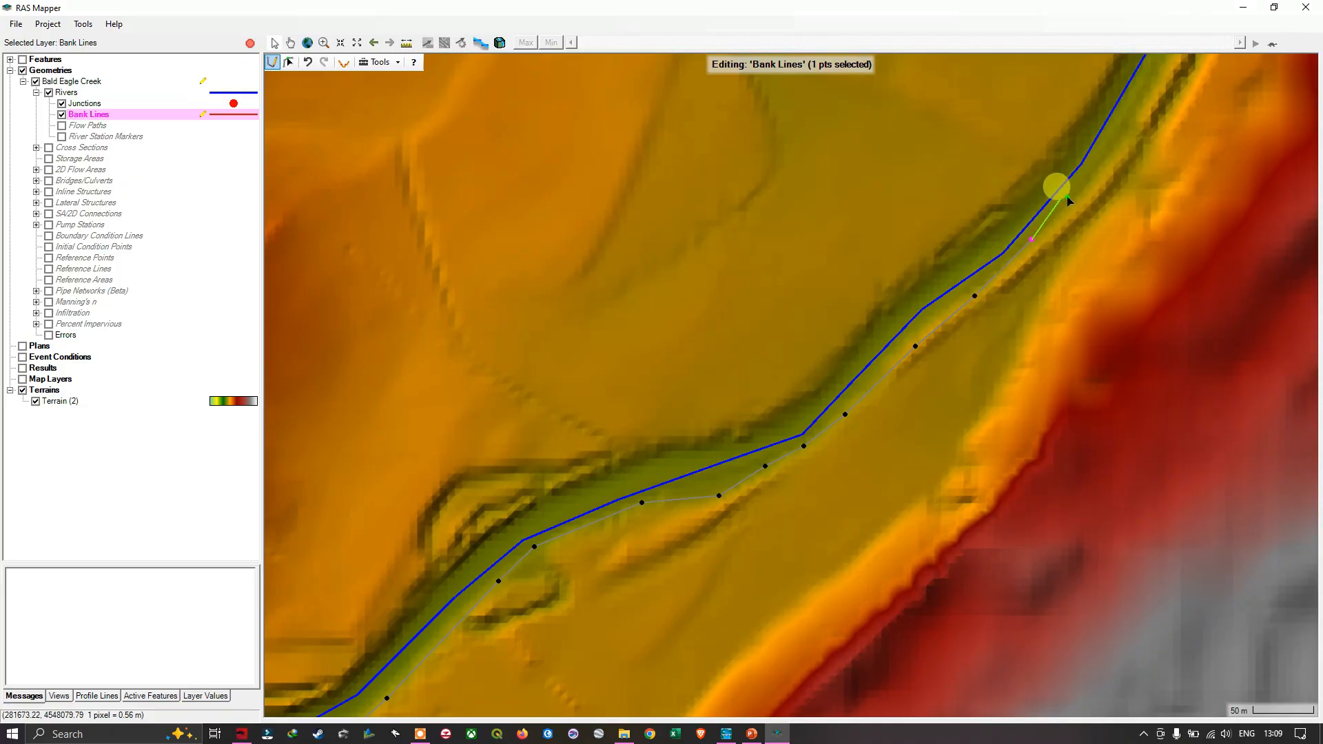
left_click(1104, 167)
left_click_drag(1138, 152, 768, 485)
left_click(809, 377)
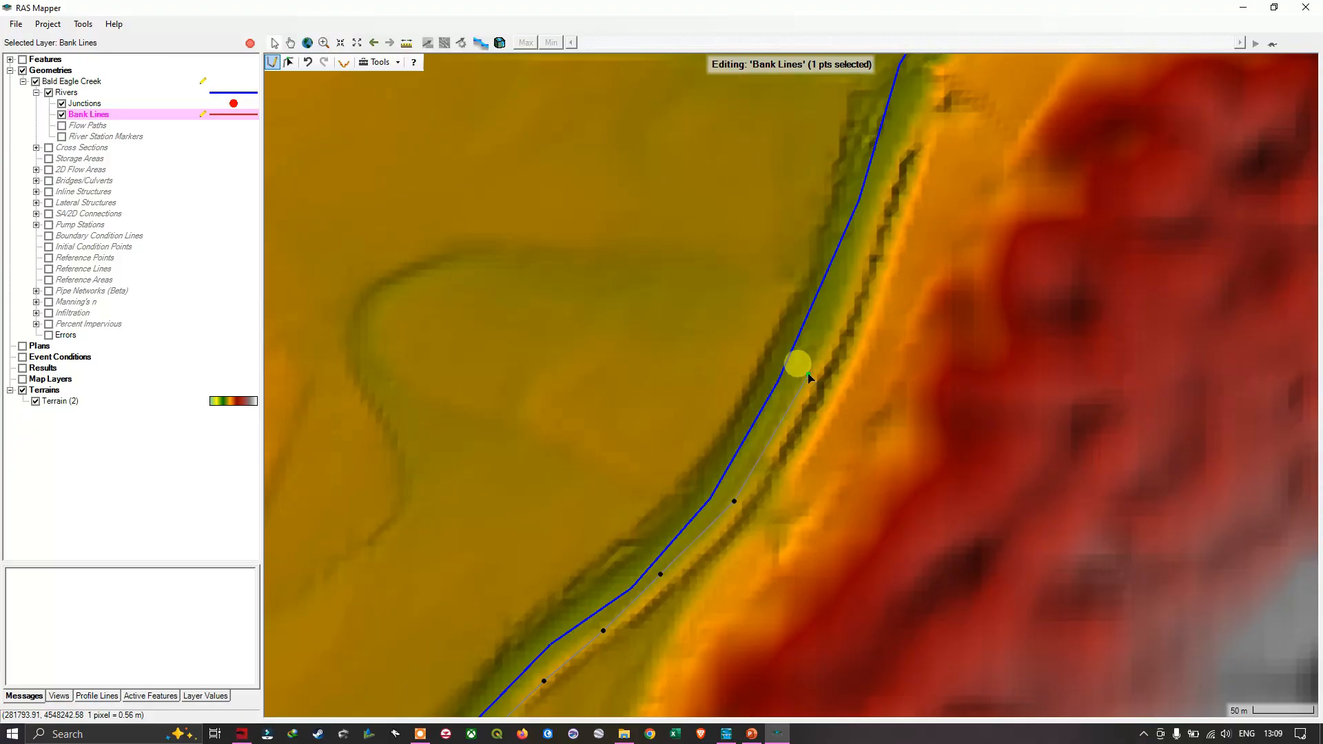
Trace the right bank line along the northeast-running reach from the hillside bend to just before the rounded old meander loop
scroll(854, 324, "down", 2)
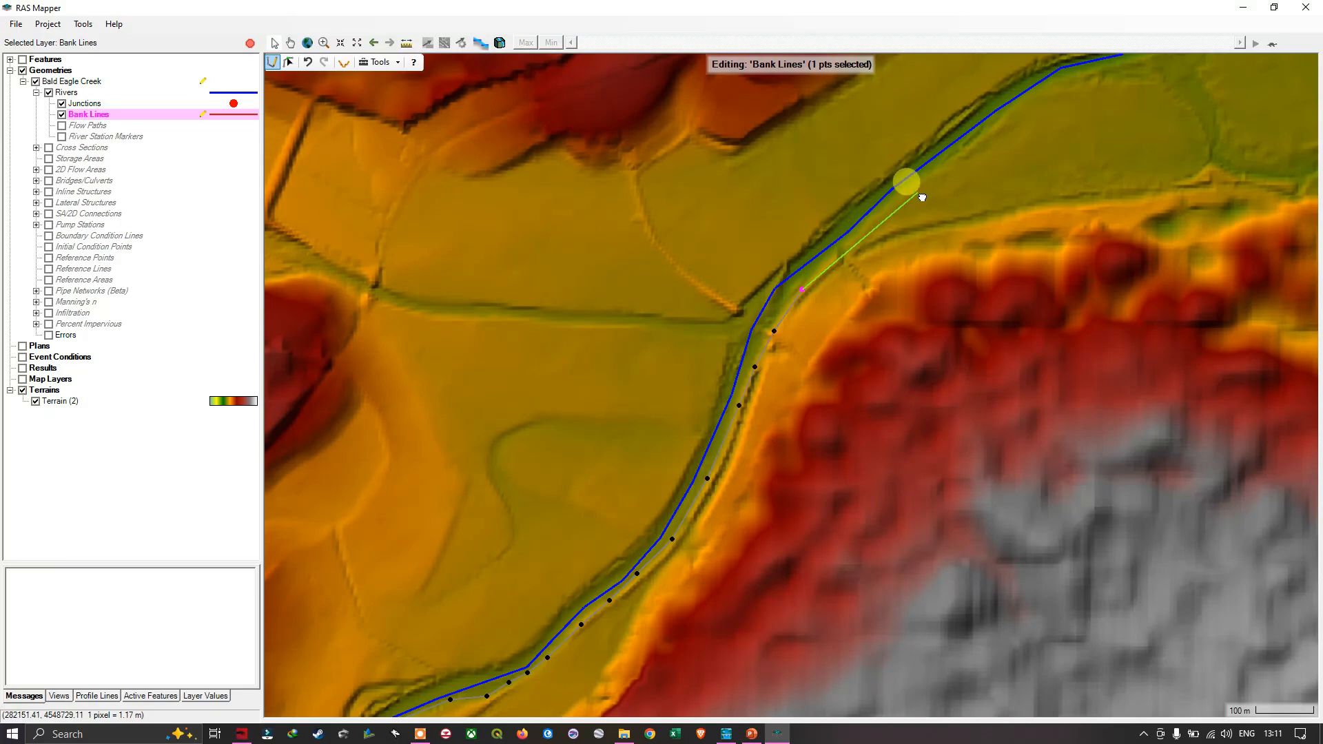
left_click_drag(920, 192, 861, 312)
left_click(792, 353)
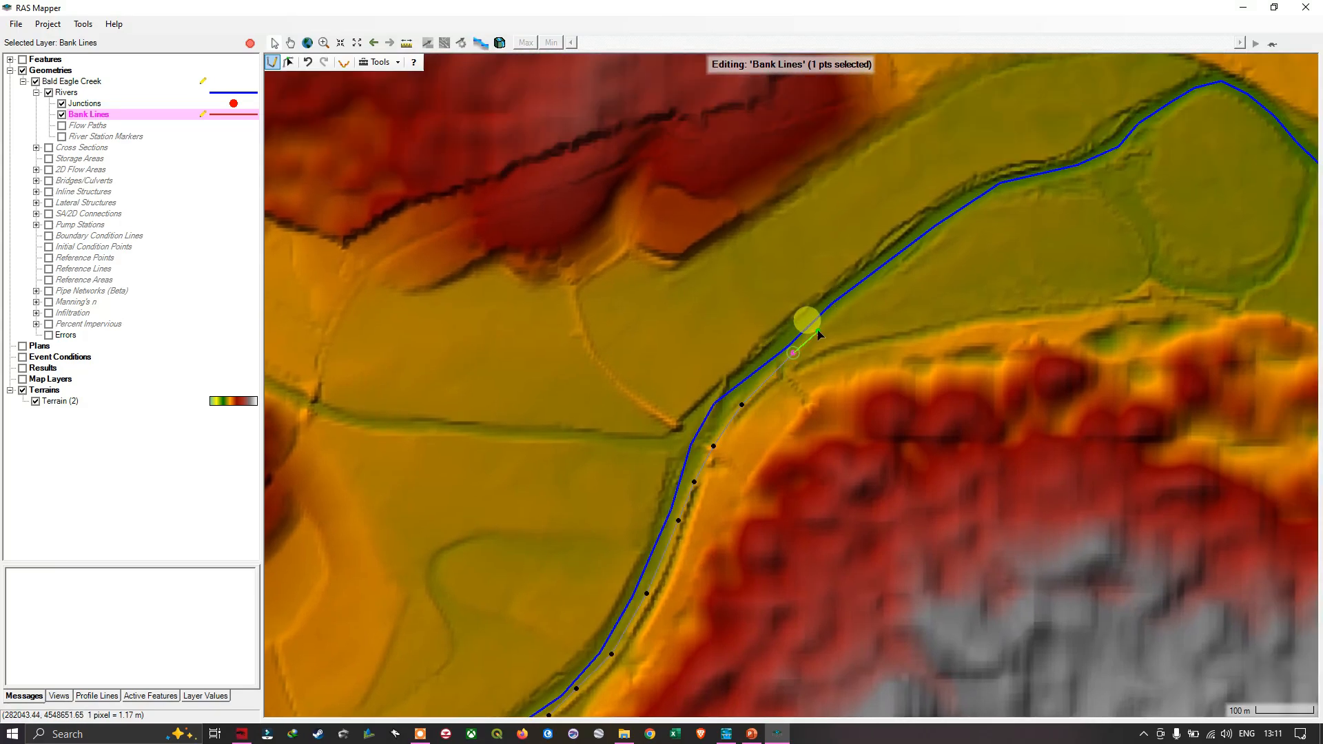
left_click(821, 327)
left_click(891, 273)
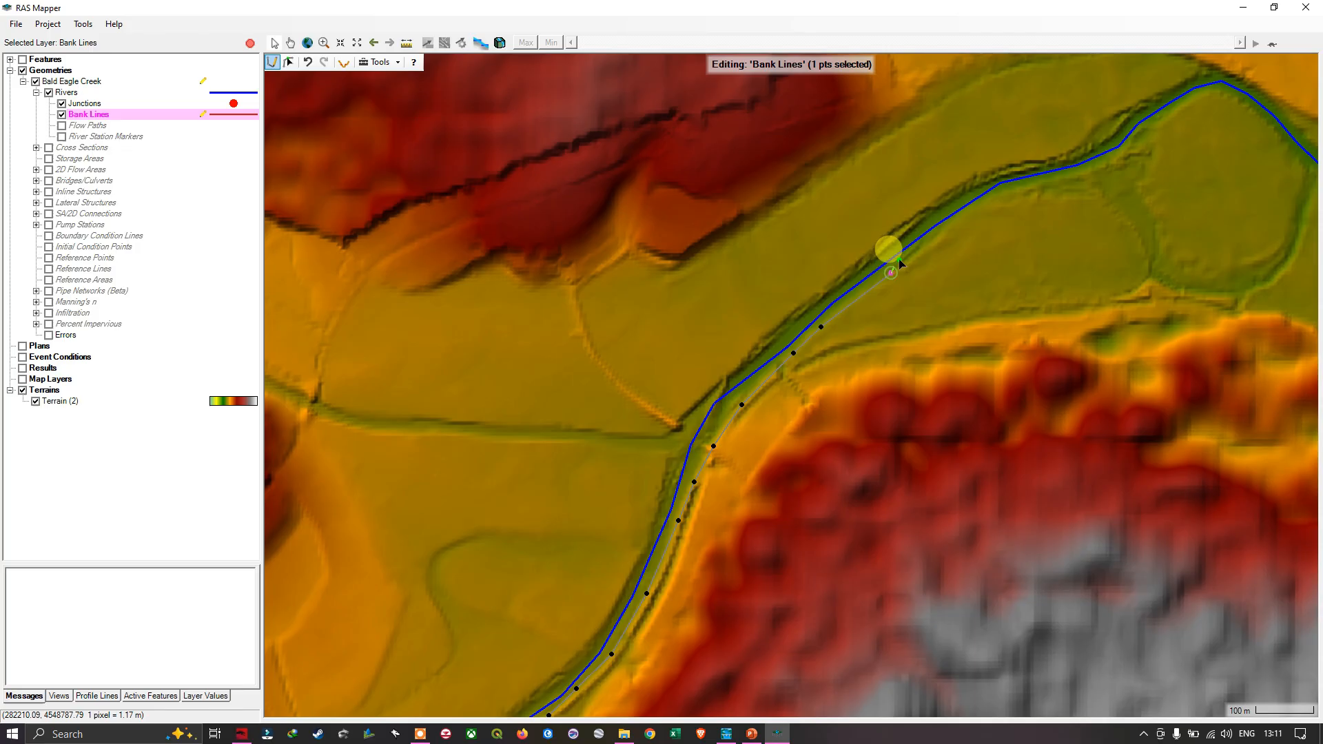
left_click(933, 238)
left_click(987, 203)
left_click(1031, 183)
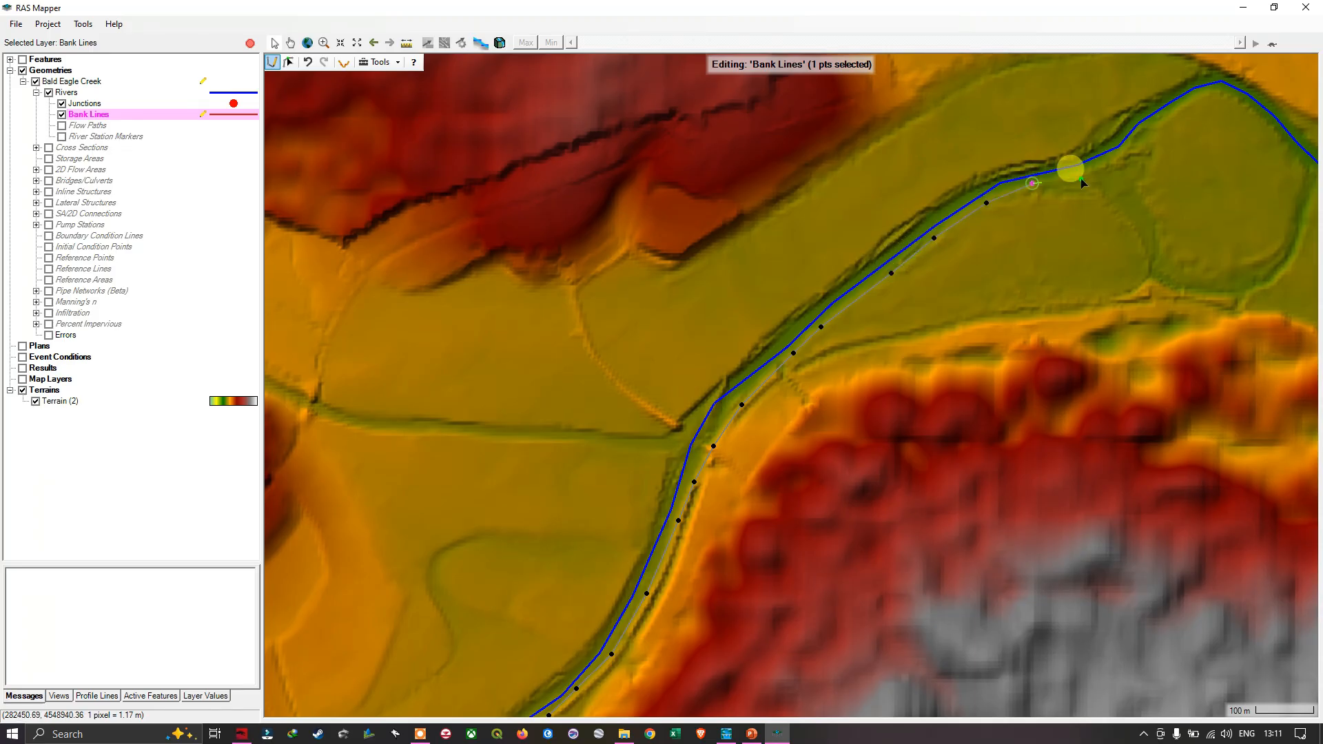
left_click(1108, 163)
Carry the right bank line across the upstream mouth of the old meander loop to the crest of the bend
scroll(1109, 166, "down", 2)
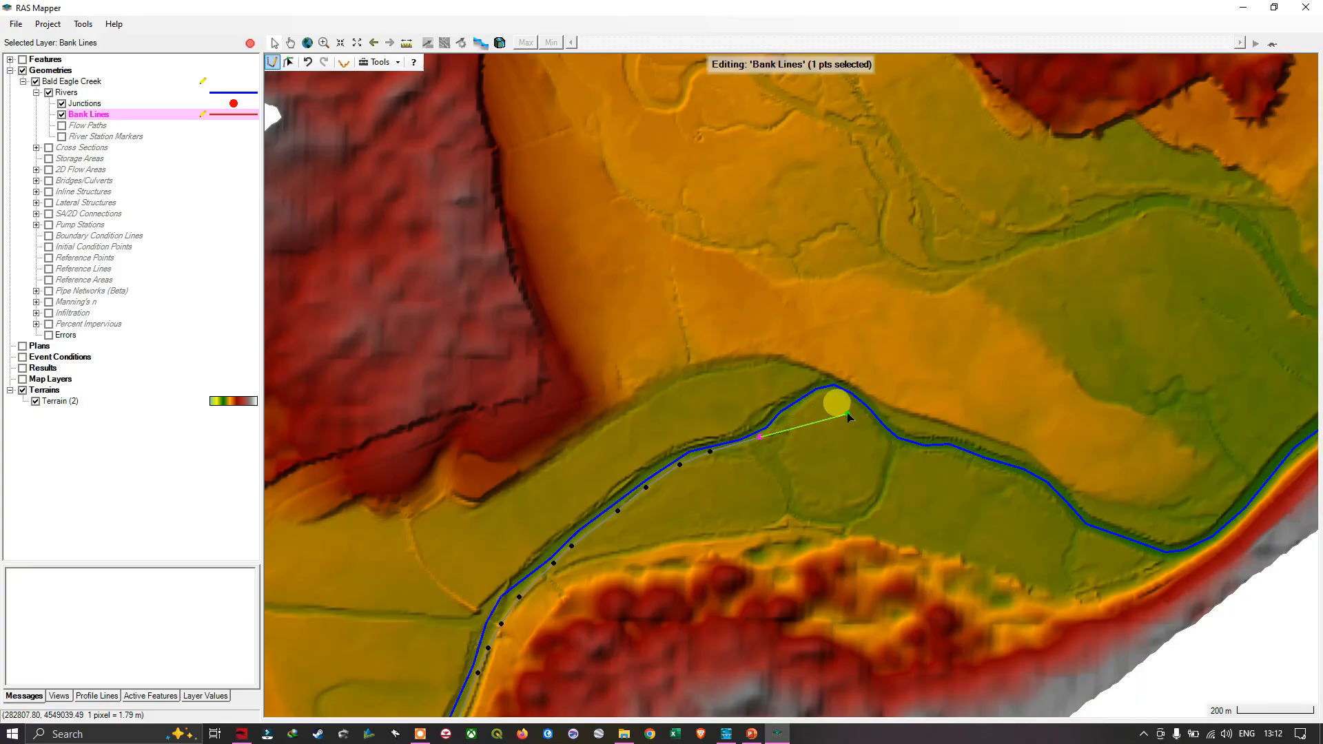
left_click_drag(845, 422, 679, 463)
scroll(661, 473, "up", 2)
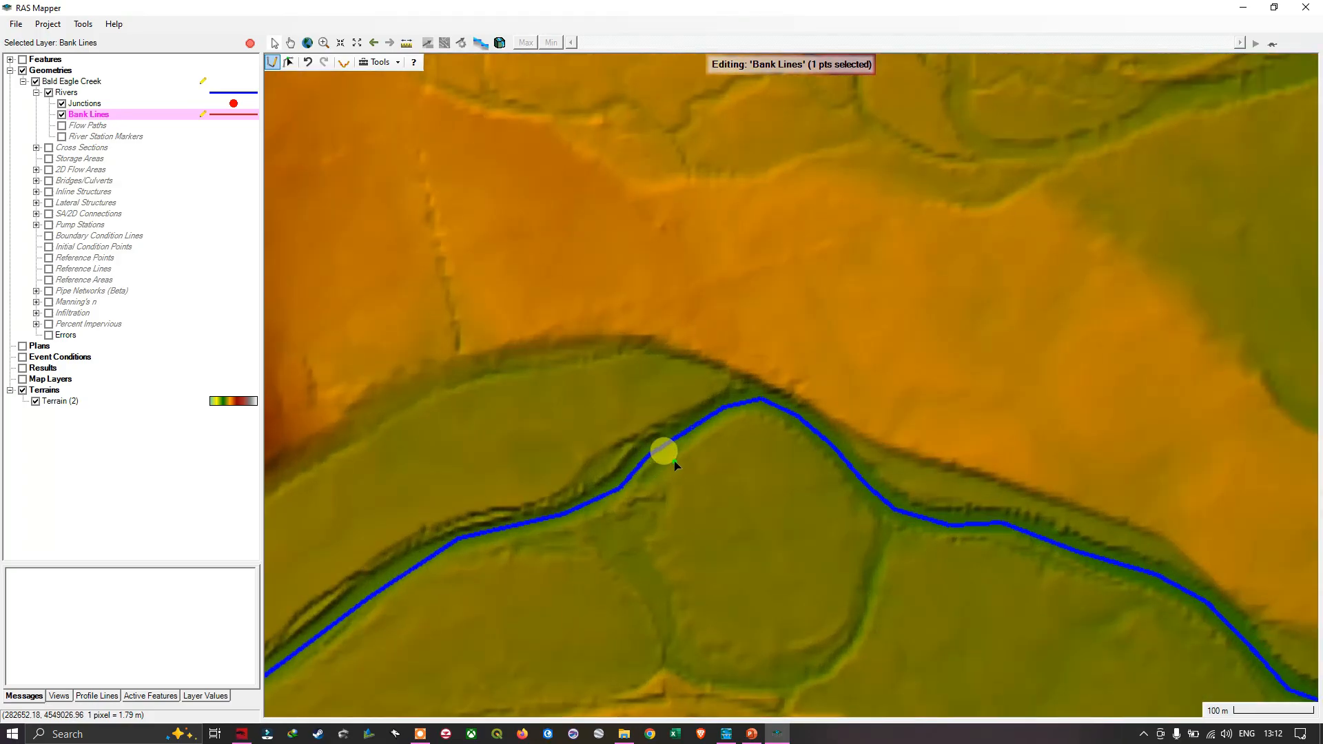
left_click(675, 458)
left_click(703, 434)
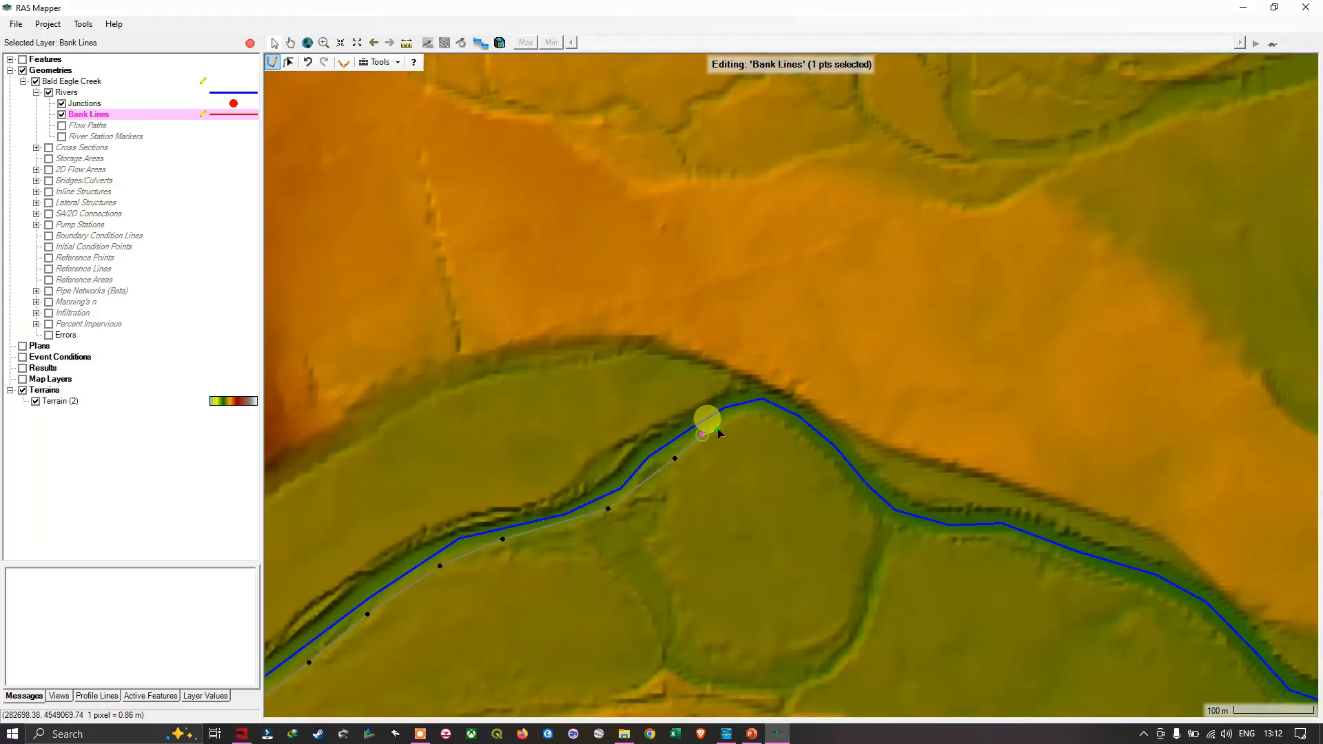
left_click(769, 417)
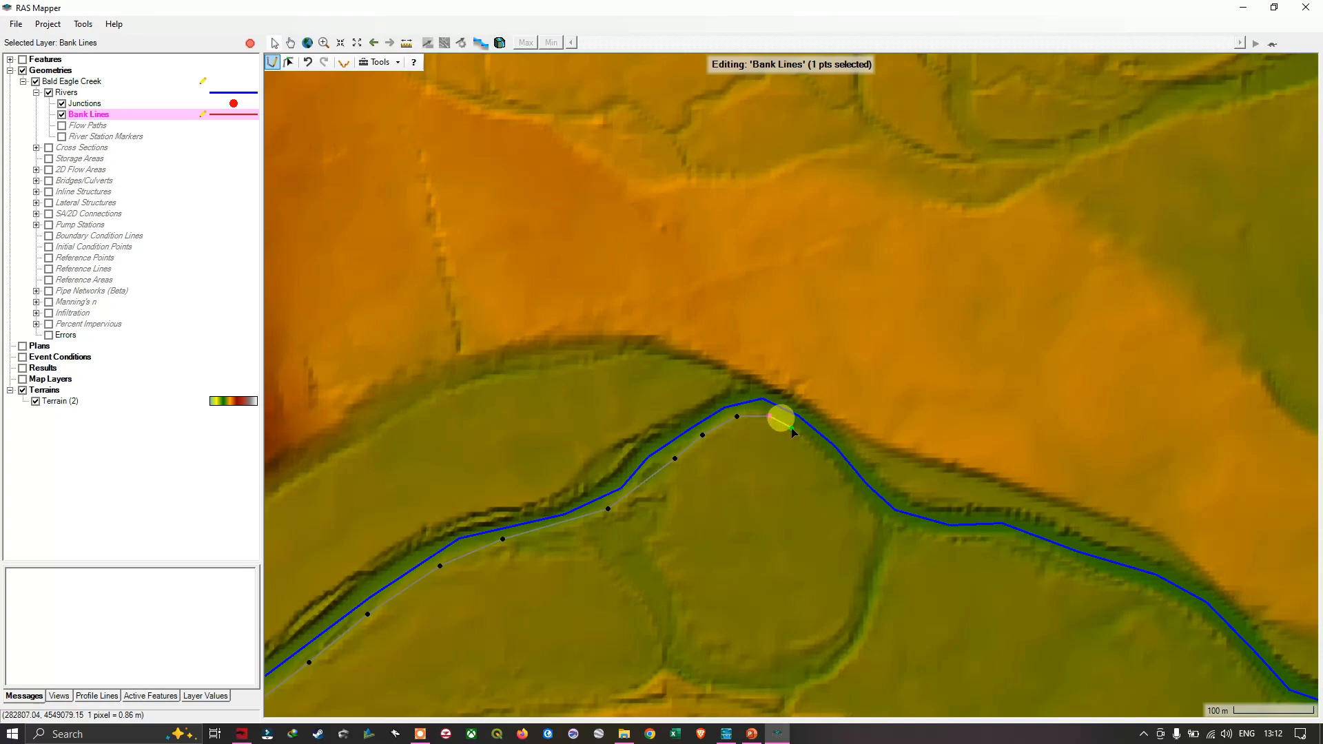
Trace the right bank line down the far side of the bend and past the meander loop's downstream mouth
left_click(792, 429)
left_click(820, 450)
left_click(854, 485)
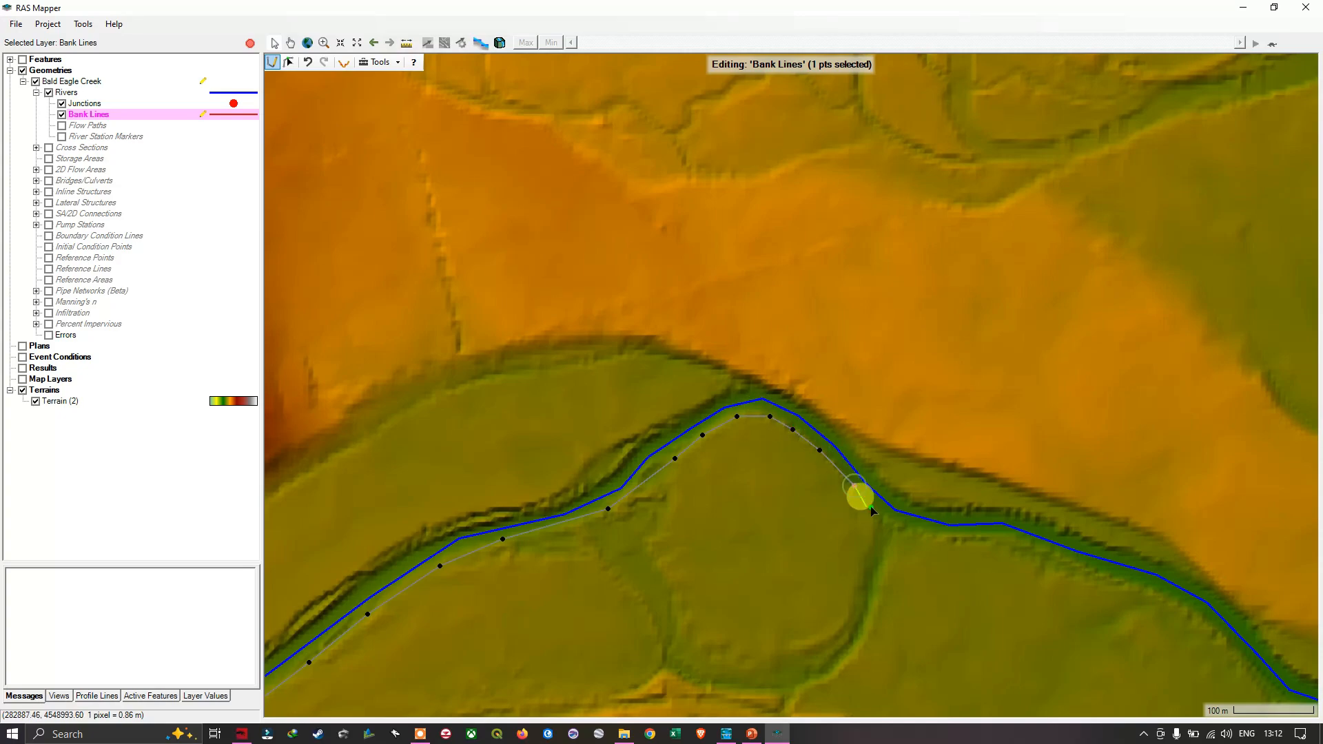
left_click(898, 528)
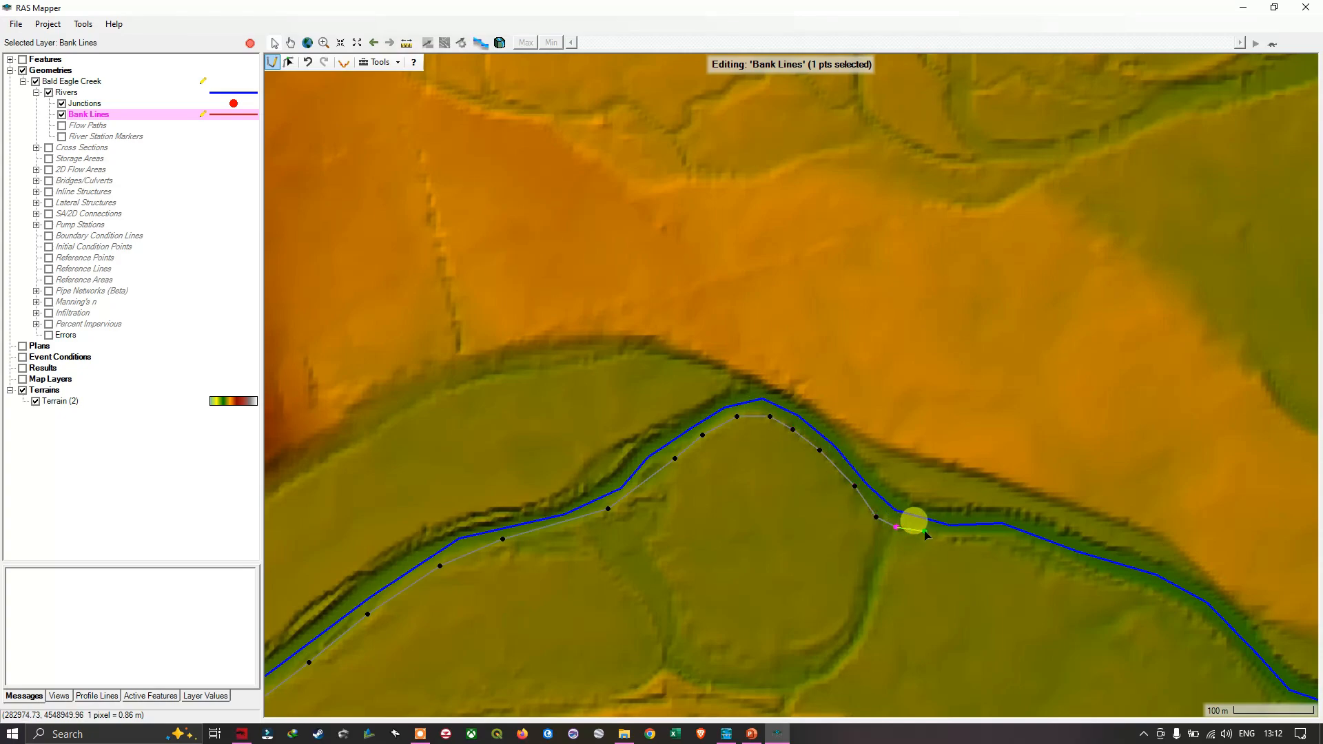
left_click(925, 531)
left_click(972, 536)
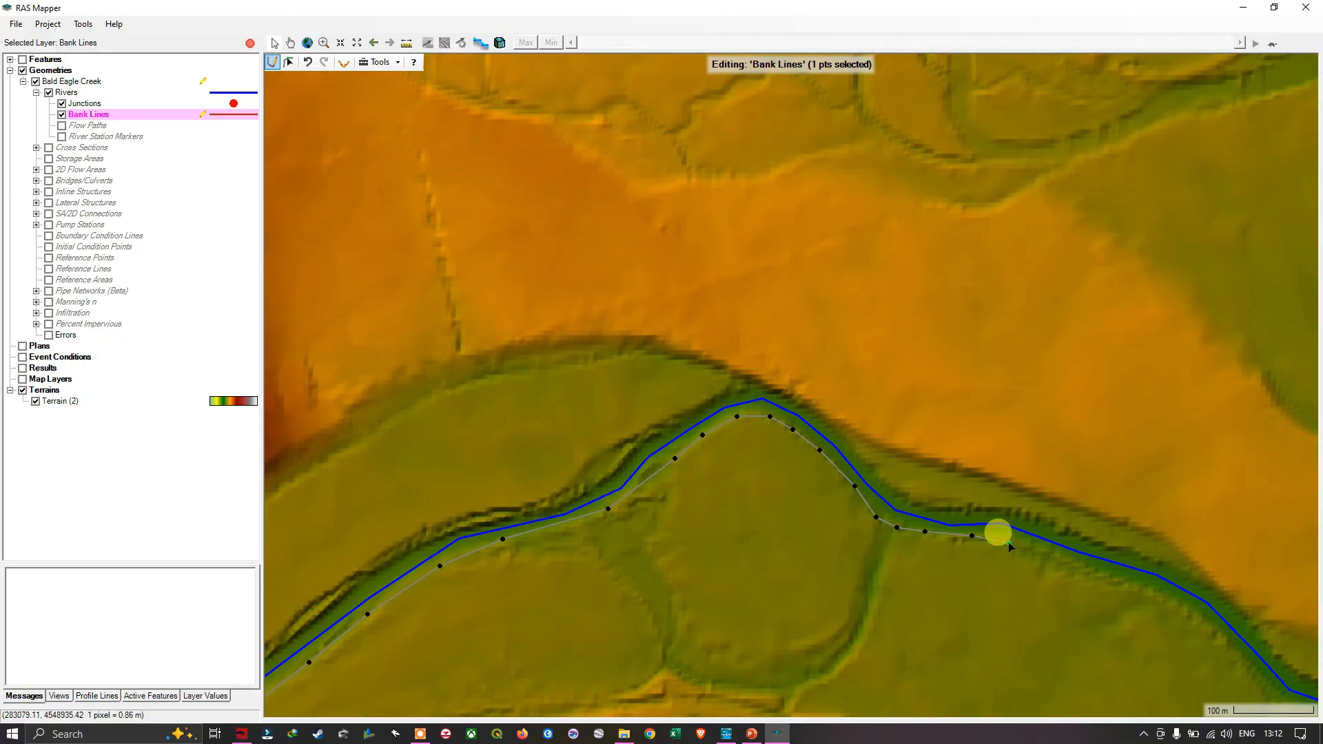
Continue the right bank line downstream along the foot of the steep hillside, past the side channel joining from the opposite bank
scroll(1008, 545, "down", 3)
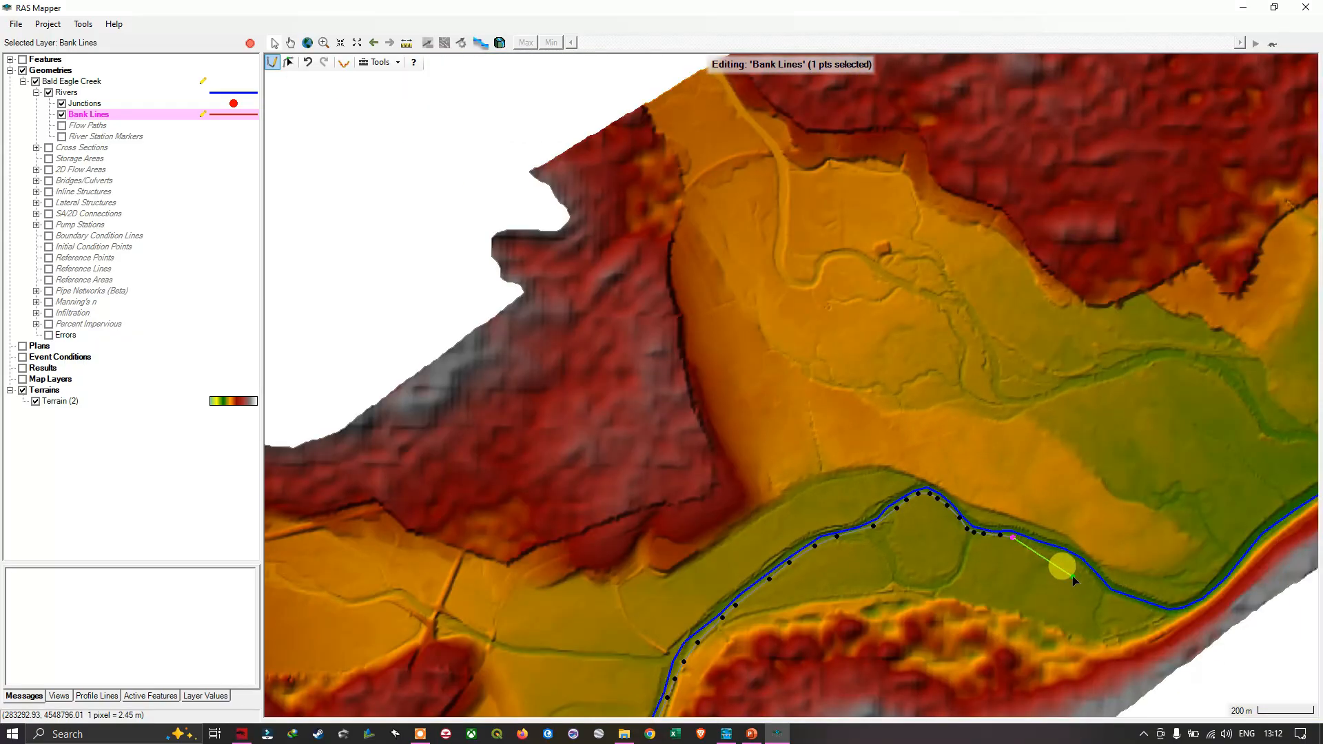
left_click_drag(1075, 577, 788, 417)
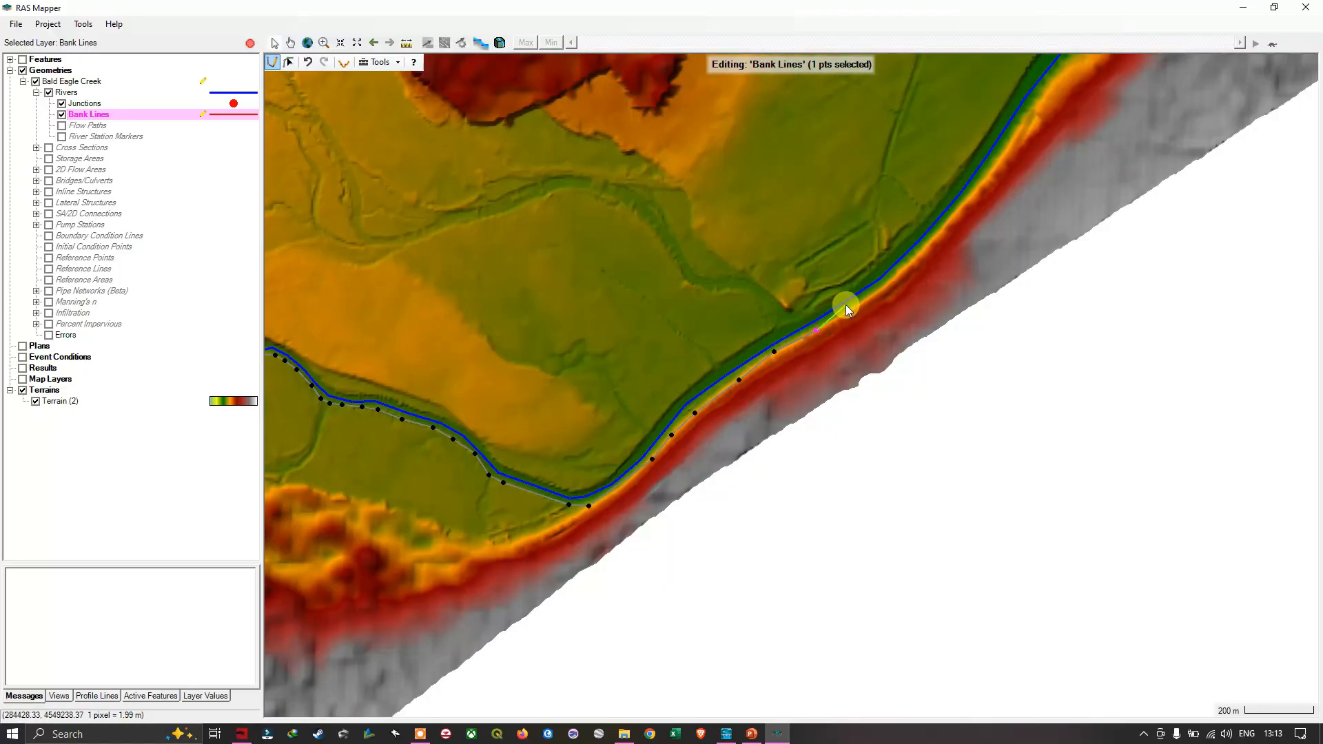
scroll(869, 293, "up", 2)
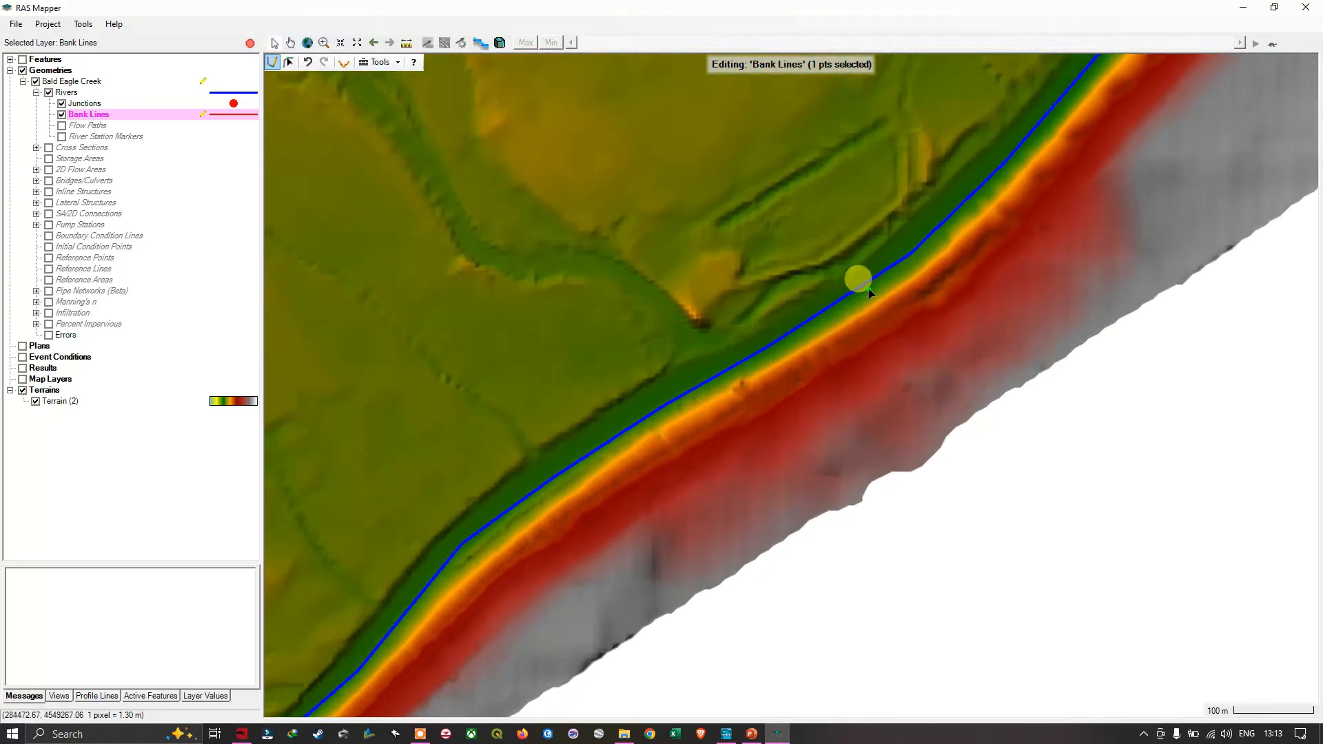
left_click(895, 291)
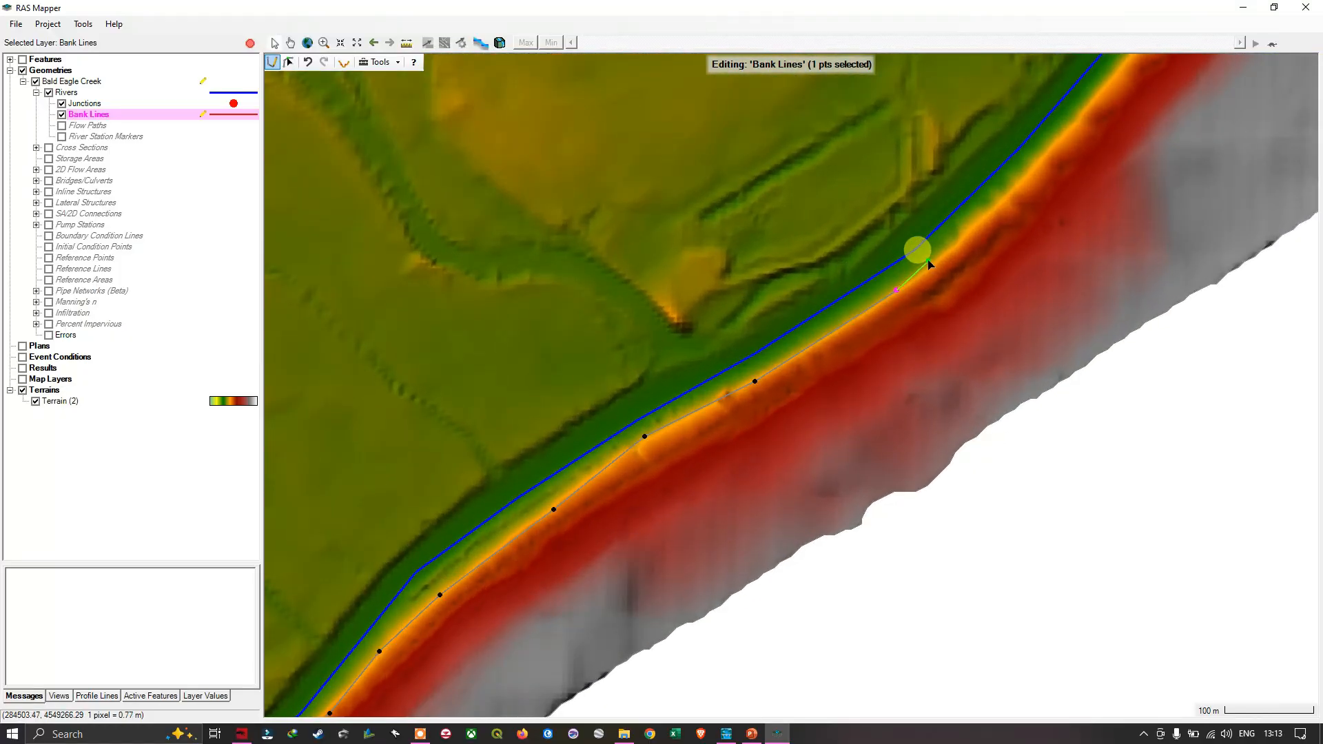
left_click(962, 232)
left_click_drag(1015, 168, 649, 447)
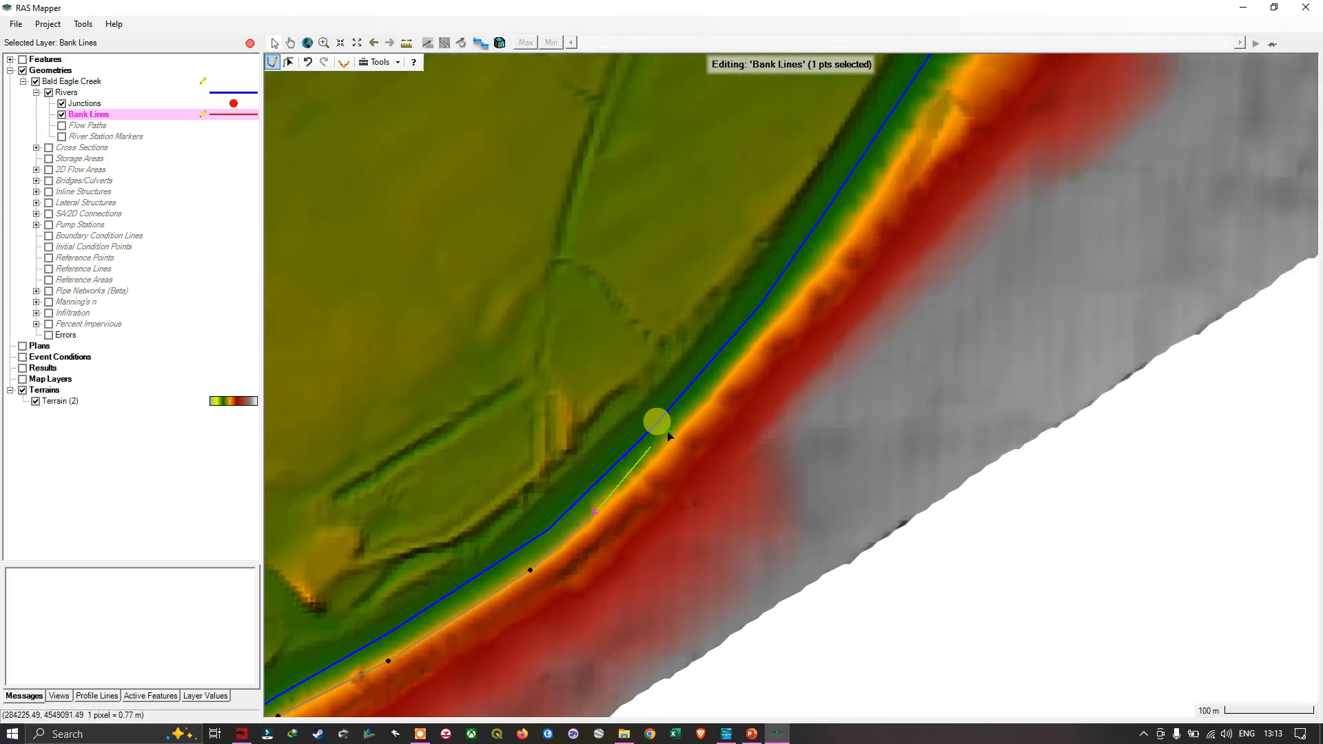
left_click(769, 334)
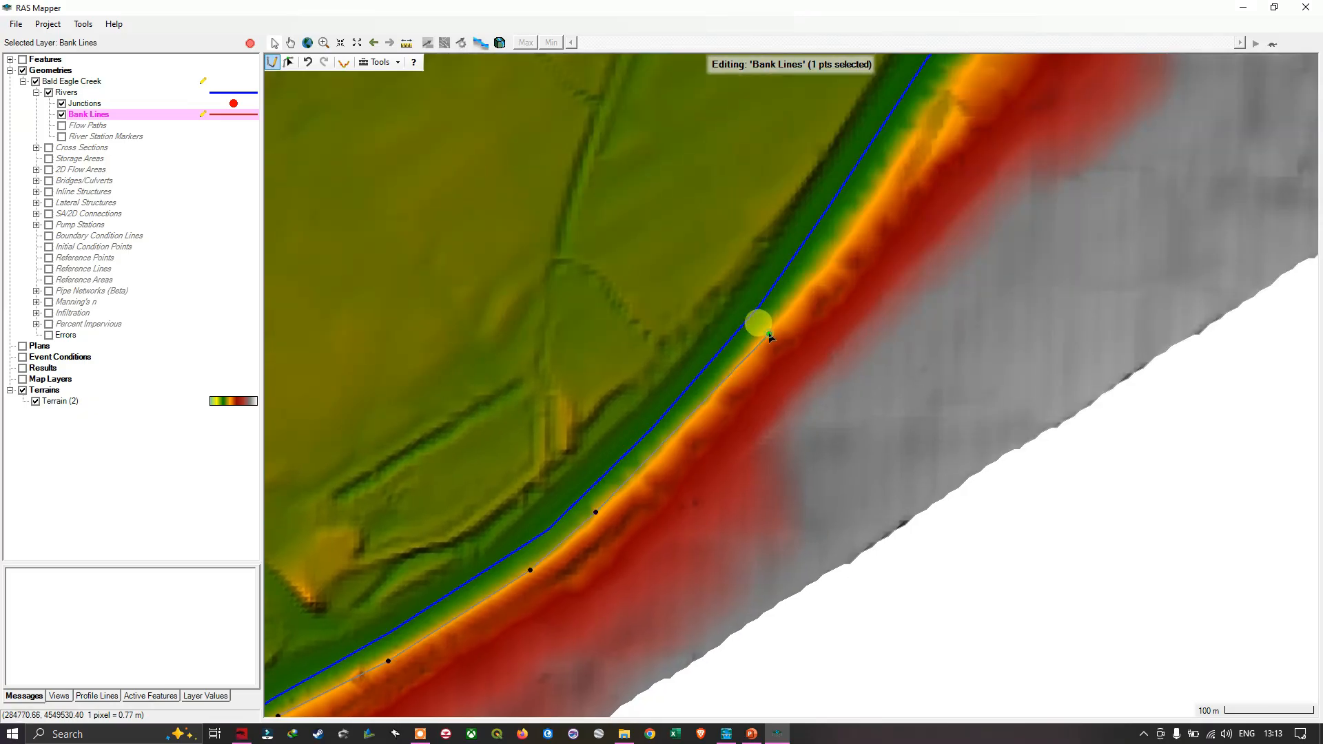
left_click(828, 261)
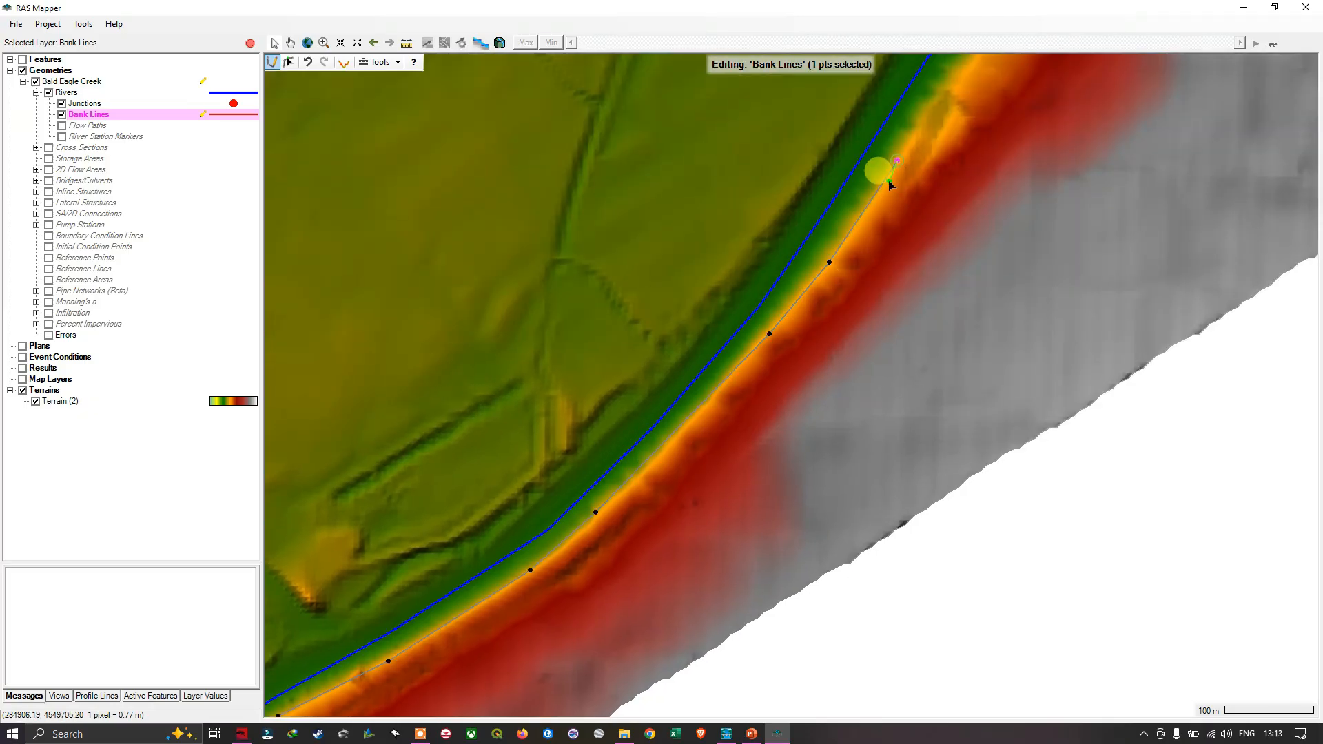
Extend the right bank line from the steep hillside along the widening valley floor to just past the dotted embankment crossing
scroll(703, 413, "down", 2)
left_click_drag(821, 372, 745, 449)
scroll(635, 488, "up", 1)
scroll(635, 489, "up", 2)
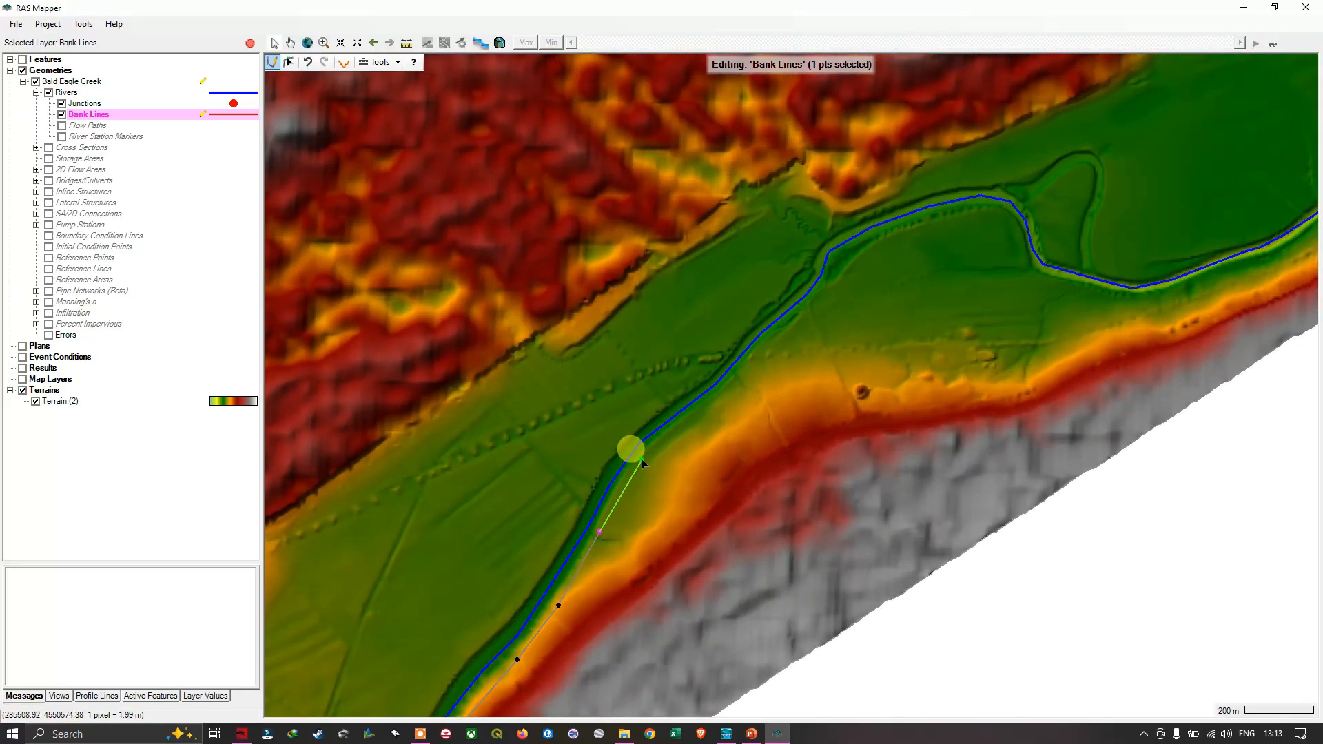
left_click(642, 461)
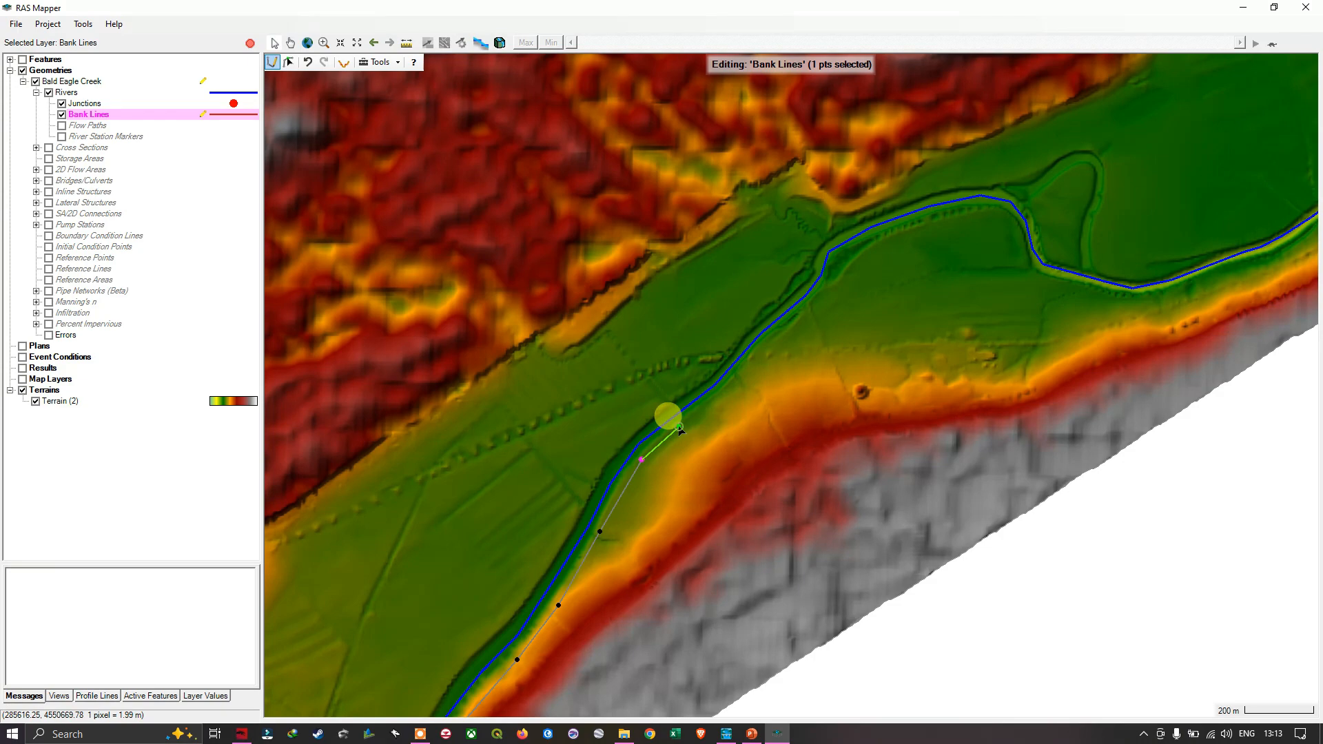
left_click(678, 428)
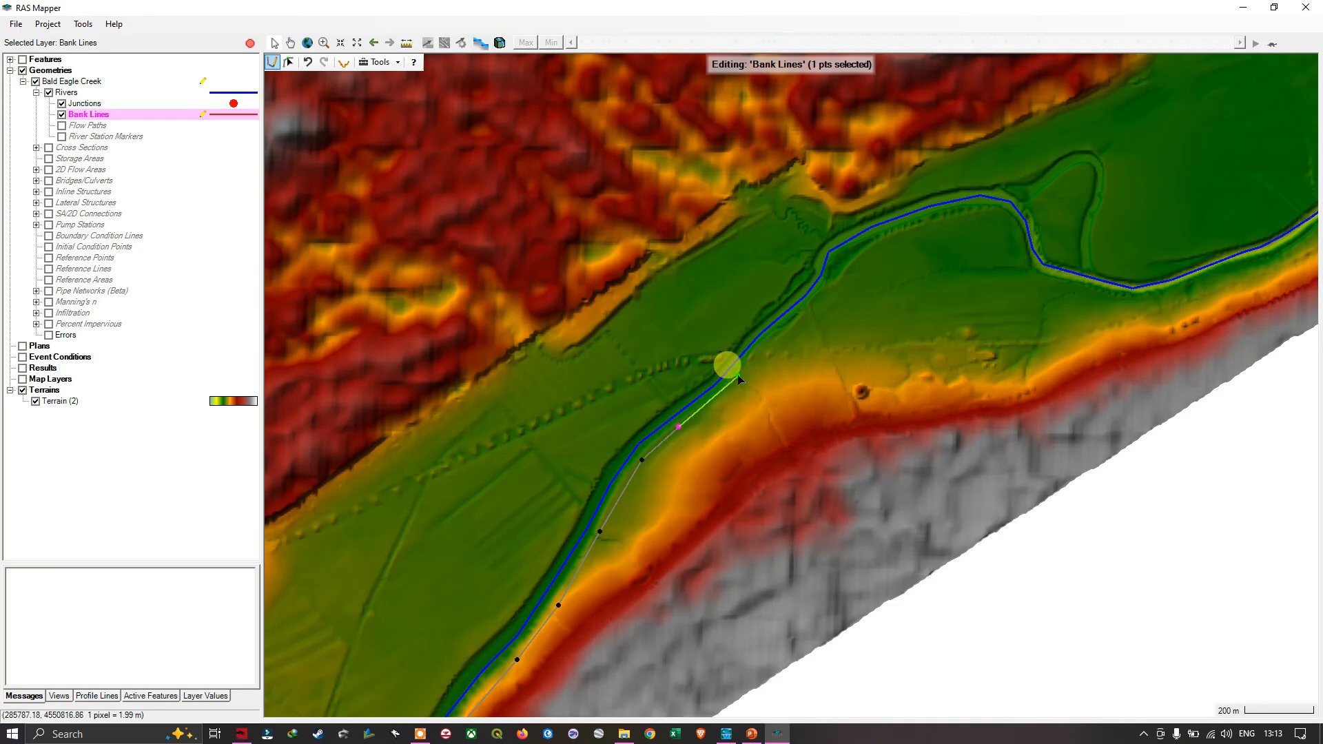
left_click(739, 374)
left_click(765, 346)
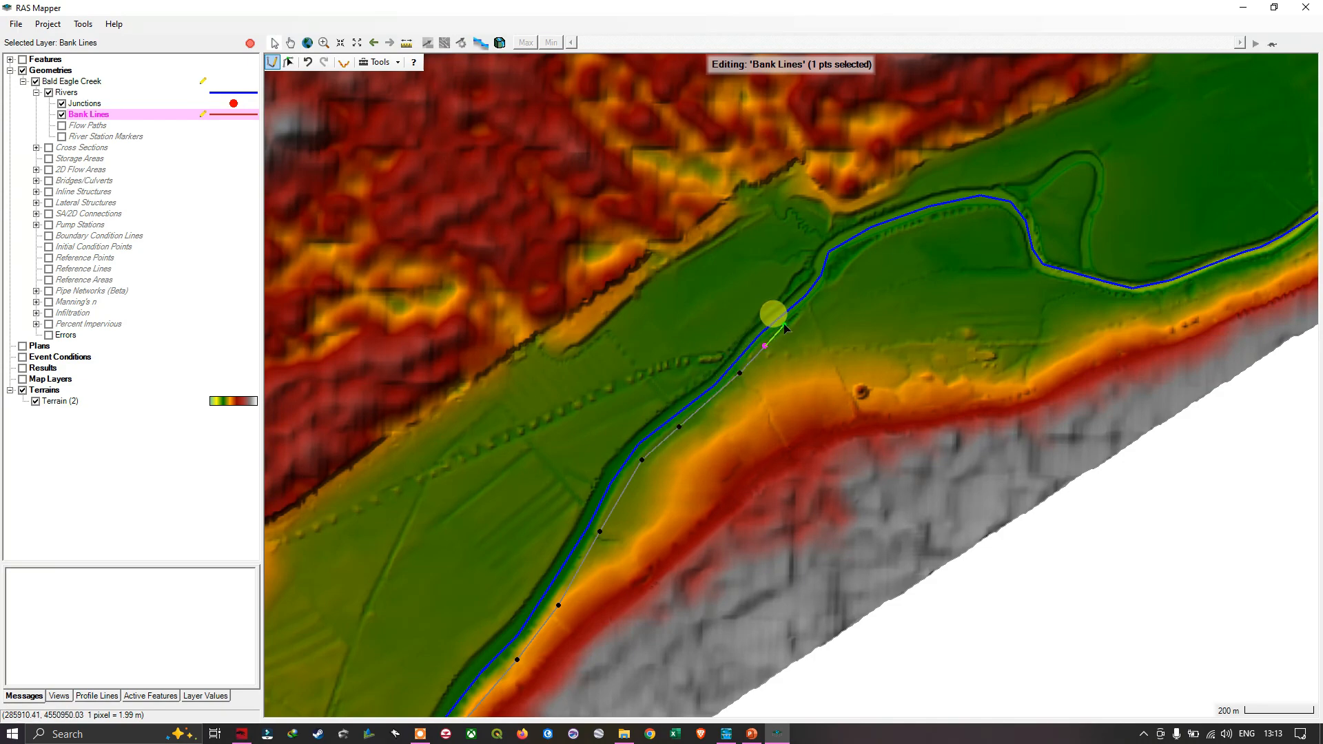
Place closely spaced right bank line points around the sharp kink in the river downstream of the embankment crossing
scroll(795, 321, "up", 2)
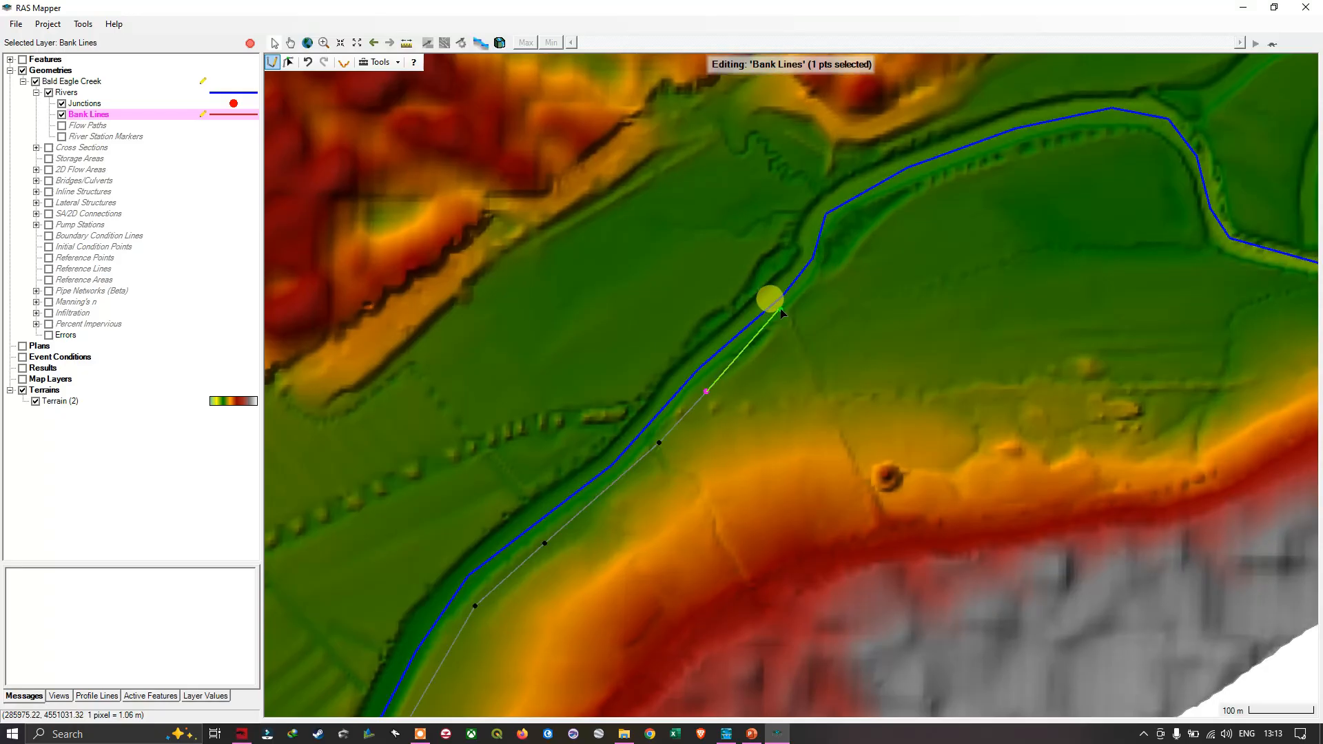
left_click(786, 308)
left_click(817, 276)
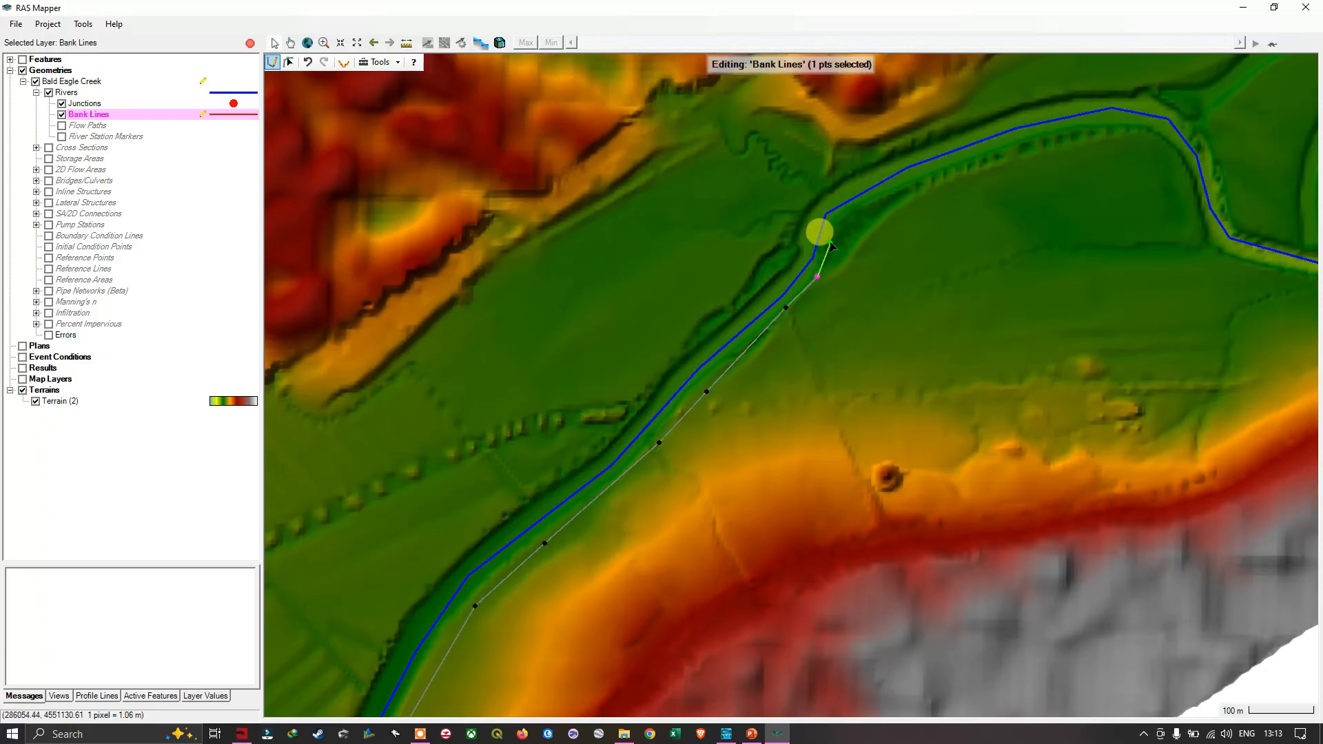
left_click(830, 242)
left_click(842, 218)
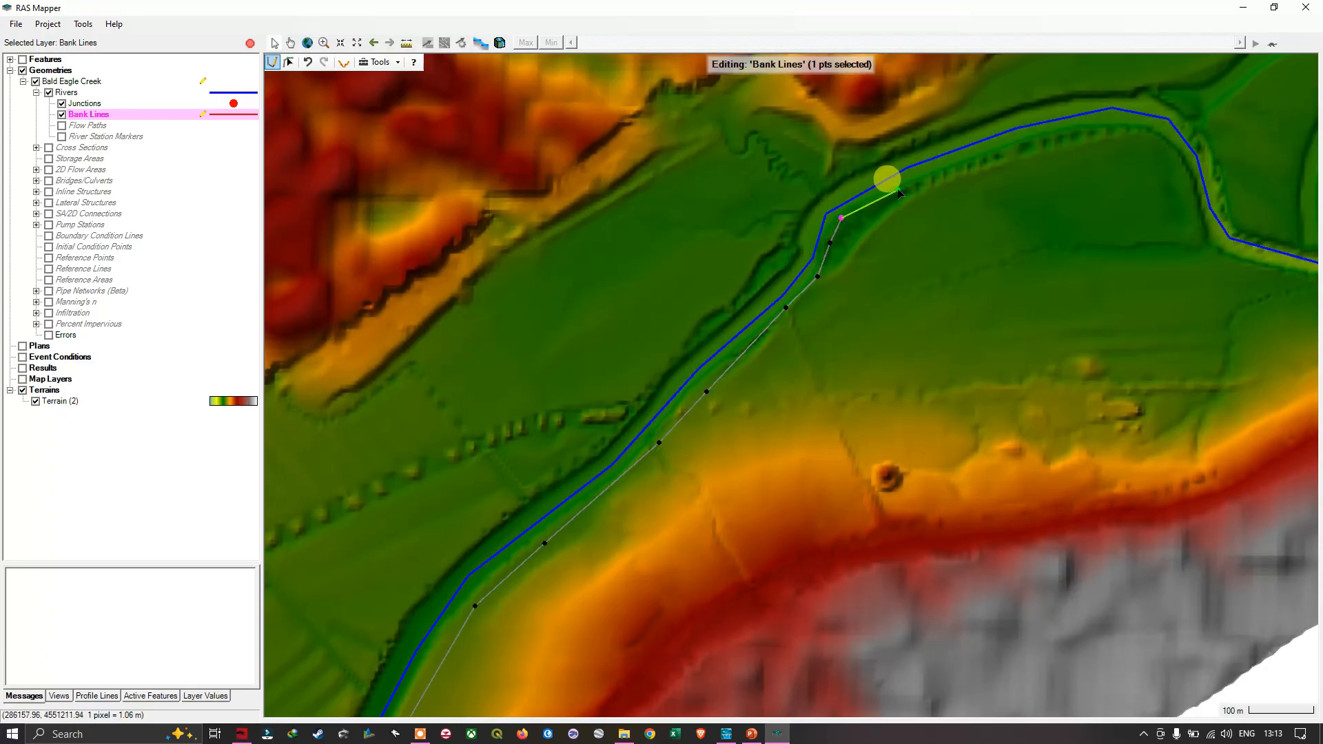
left_click(876, 200)
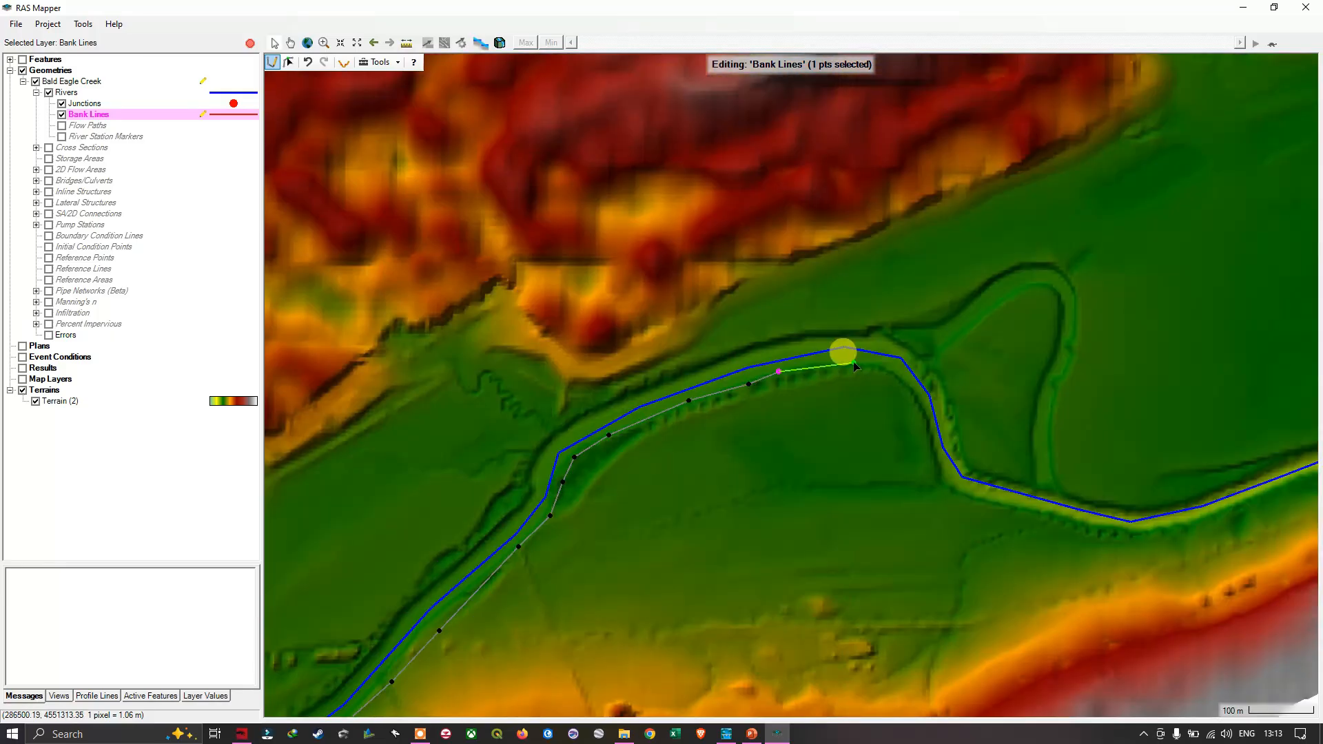
Trace the right bank line around the inside of the next bend, opposite the cutoff loop, with closely spaced points
left_click(853, 363)
left_click(876, 364)
left_click(894, 372)
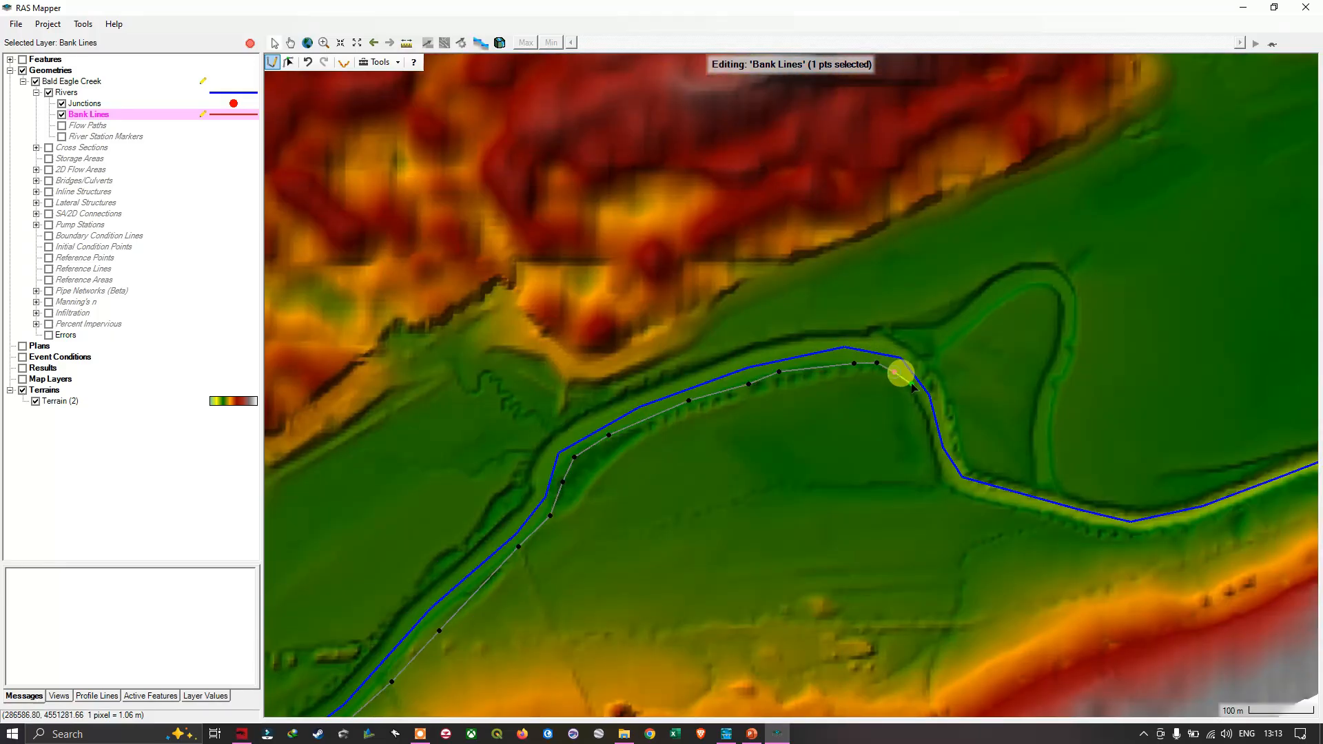
left_click(915, 391)
left_click(924, 415)
left_click(931, 443)
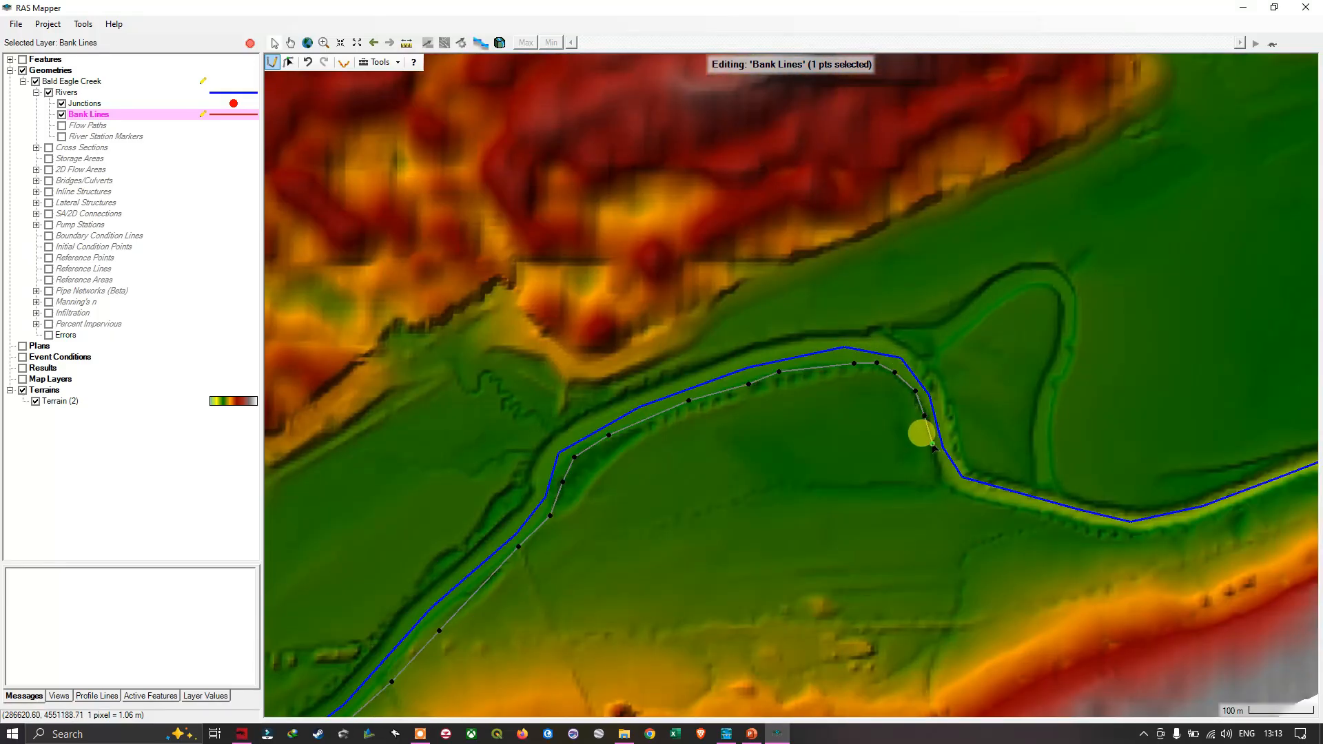
Extend the right bank line around the lower corner of the bend and past the downstream end of the cutoff loop
left_click(940, 470)
left_click(947, 486)
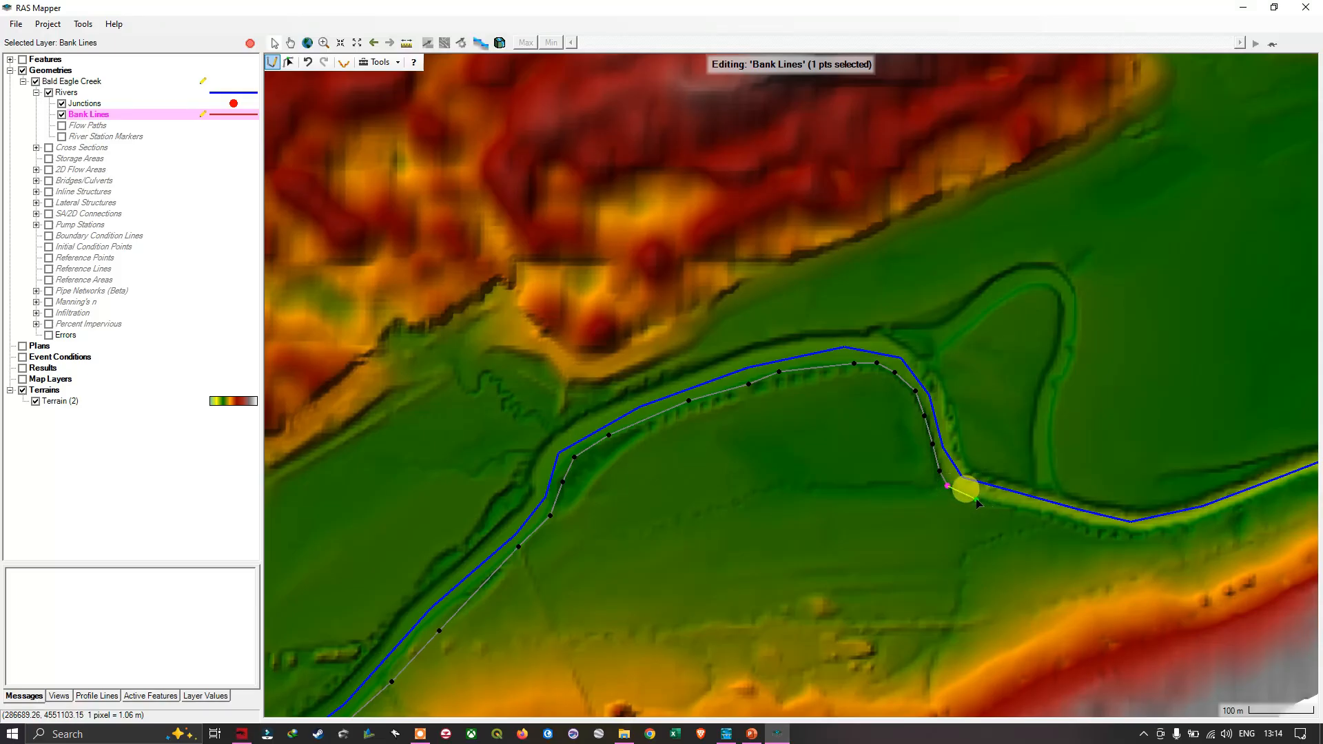
left_click(977, 498)
left_click(1073, 519)
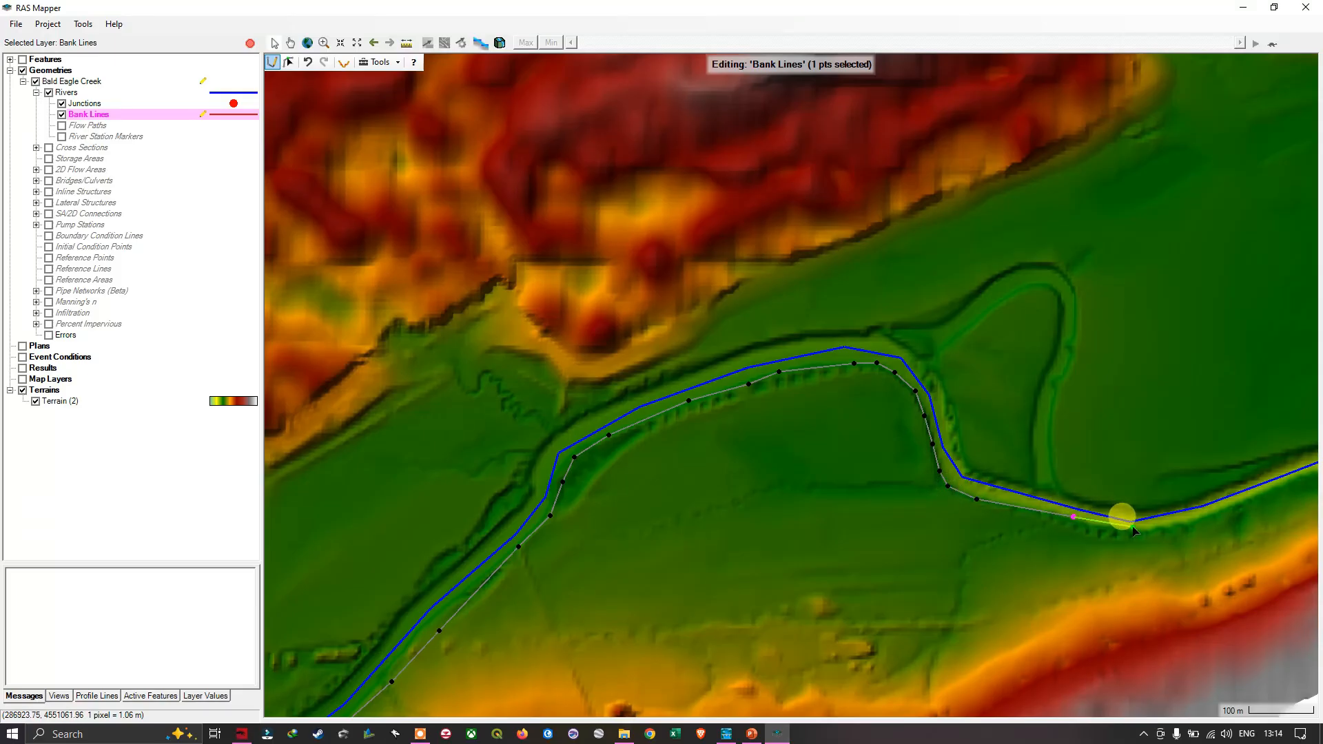
right_click(1053, 461)
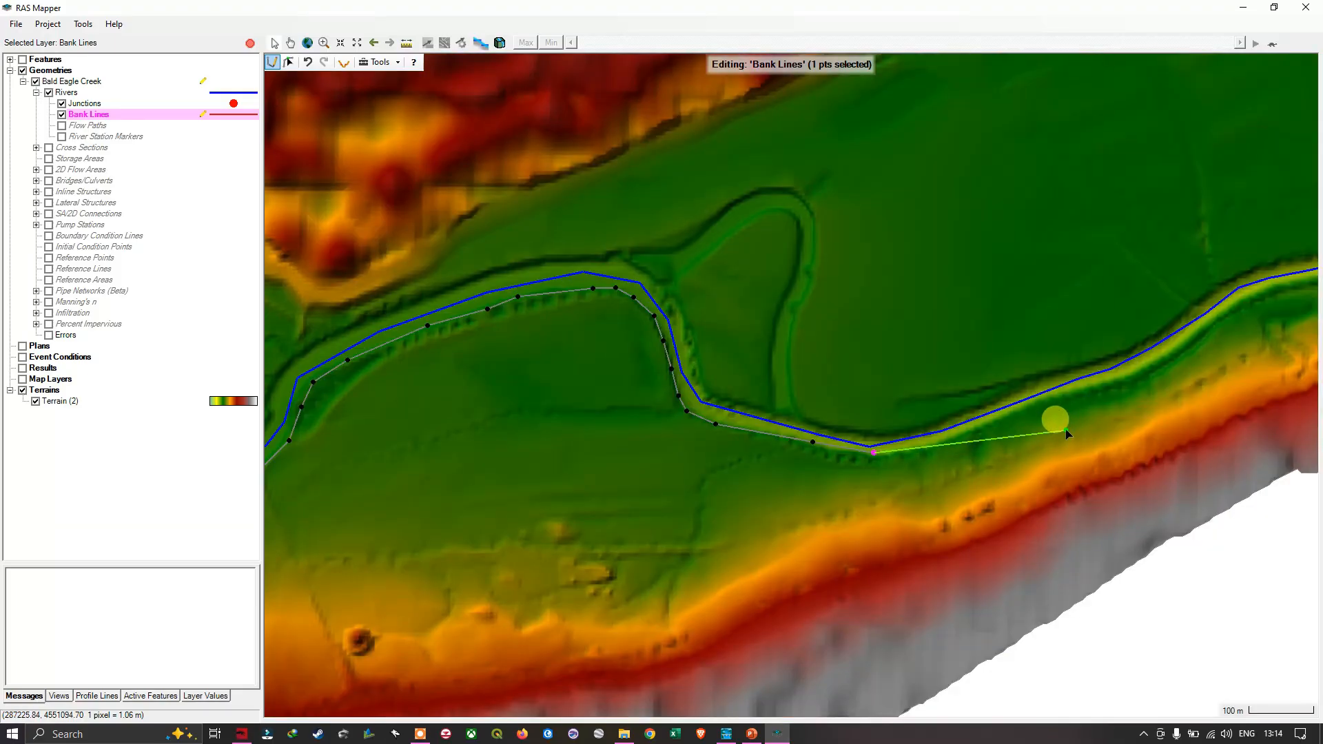
Trace the right bank line from the cutoff loop's outlet along the gently curving reach beside the southern hillside
left_click_drag(1083, 434, 662, 502)
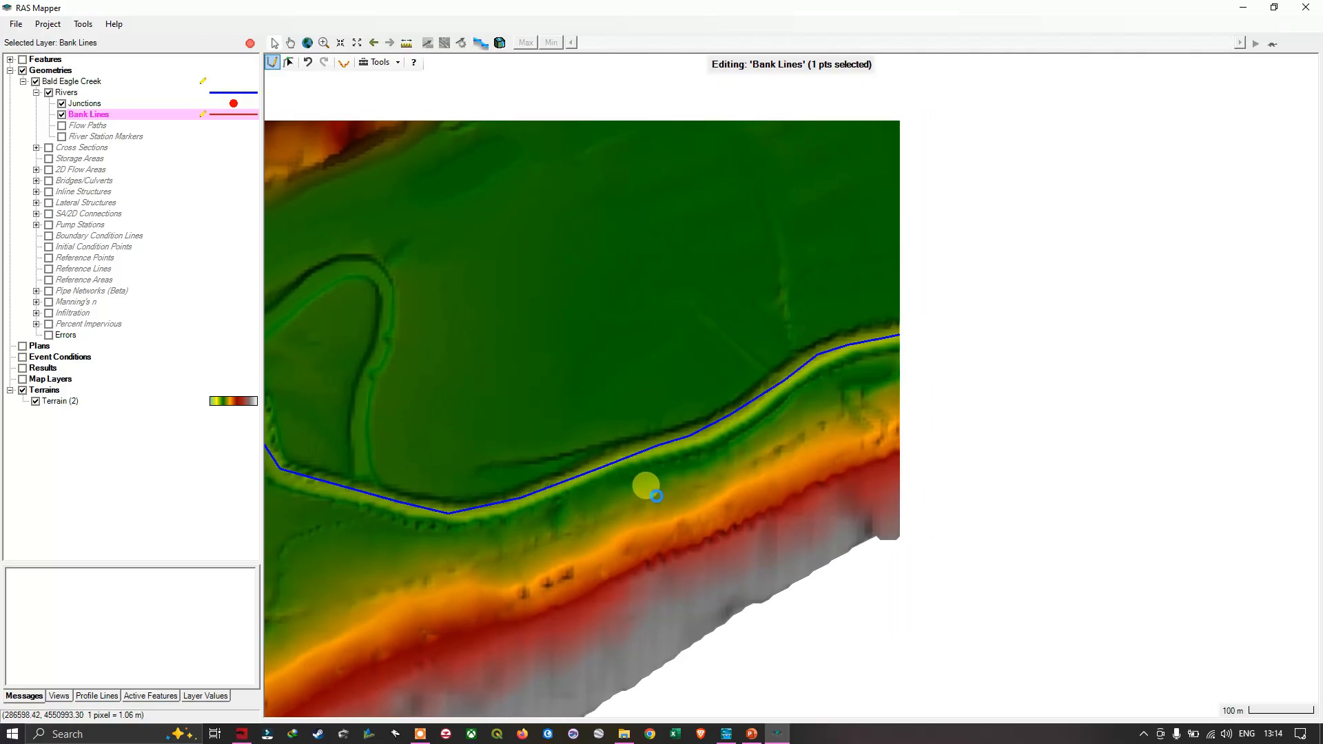
left_click(496, 516)
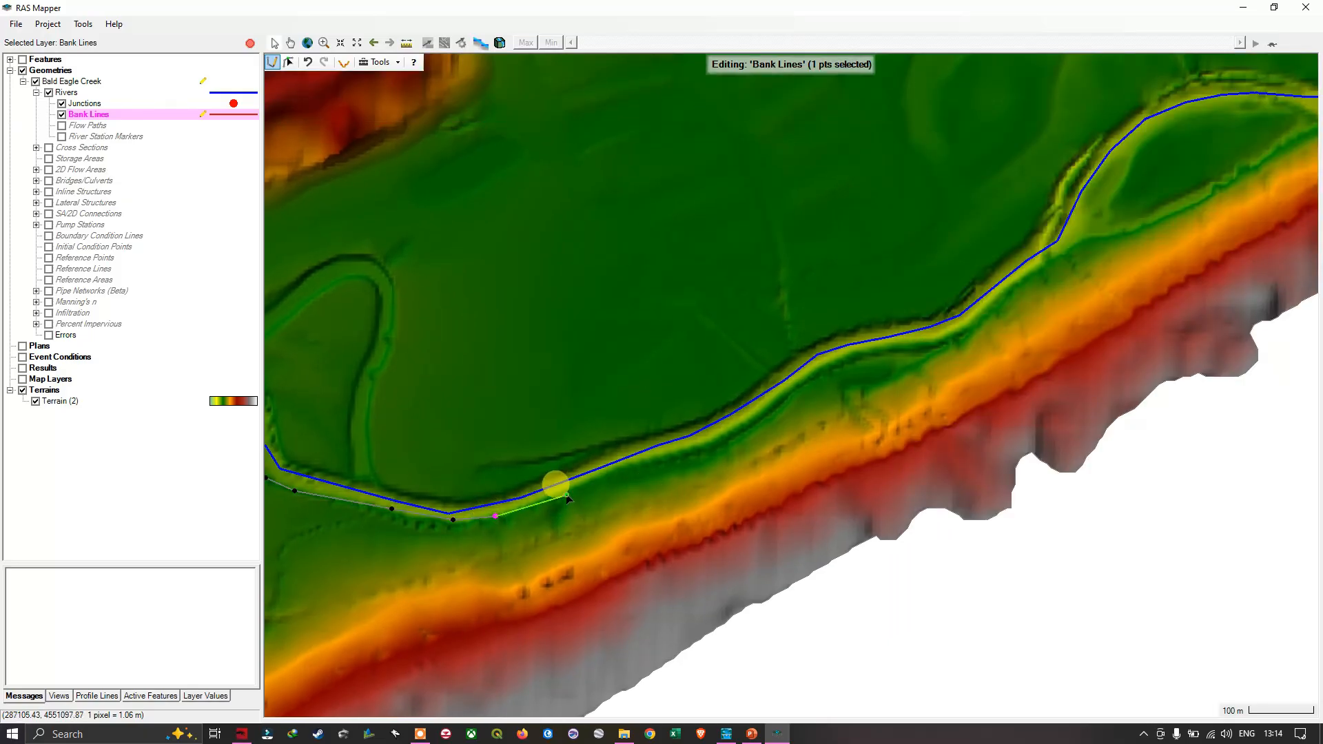
left_click(567, 496)
left_click(603, 480)
left_click(641, 470)
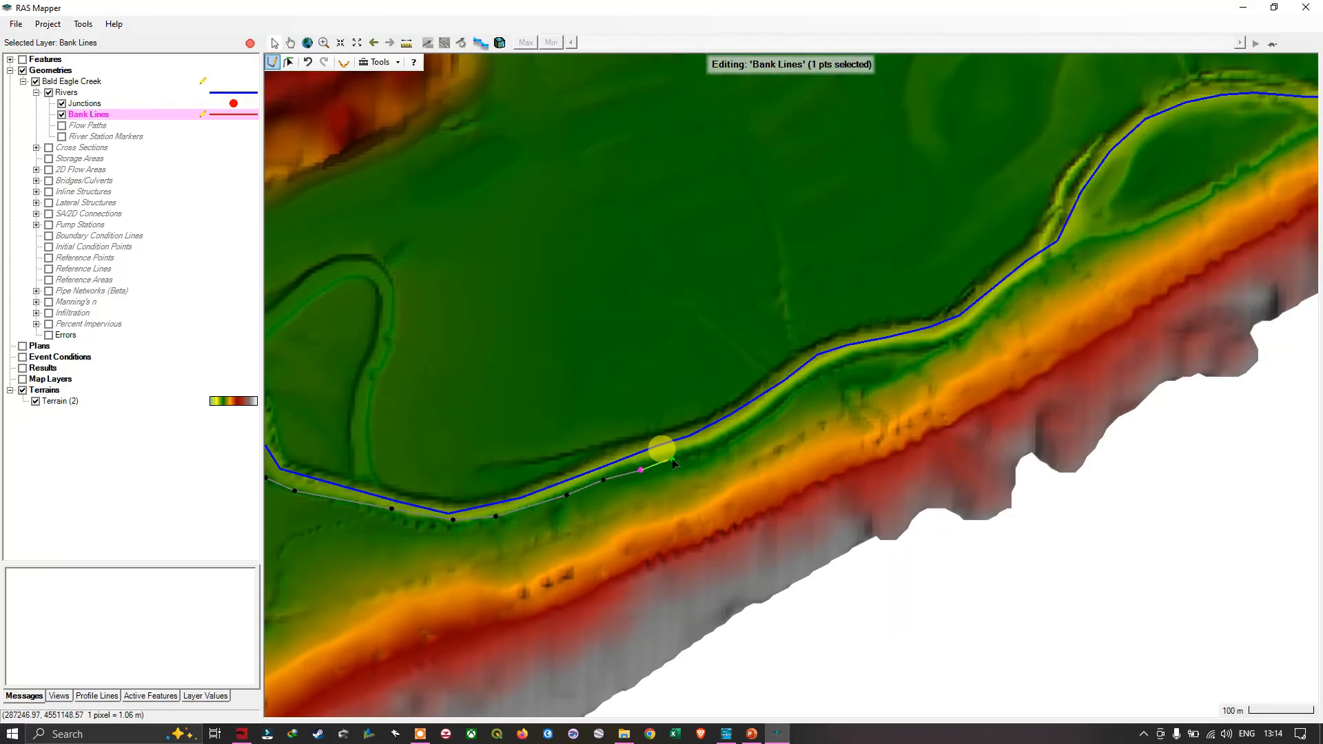
left_click(694, 455)
left_click(729, 437)
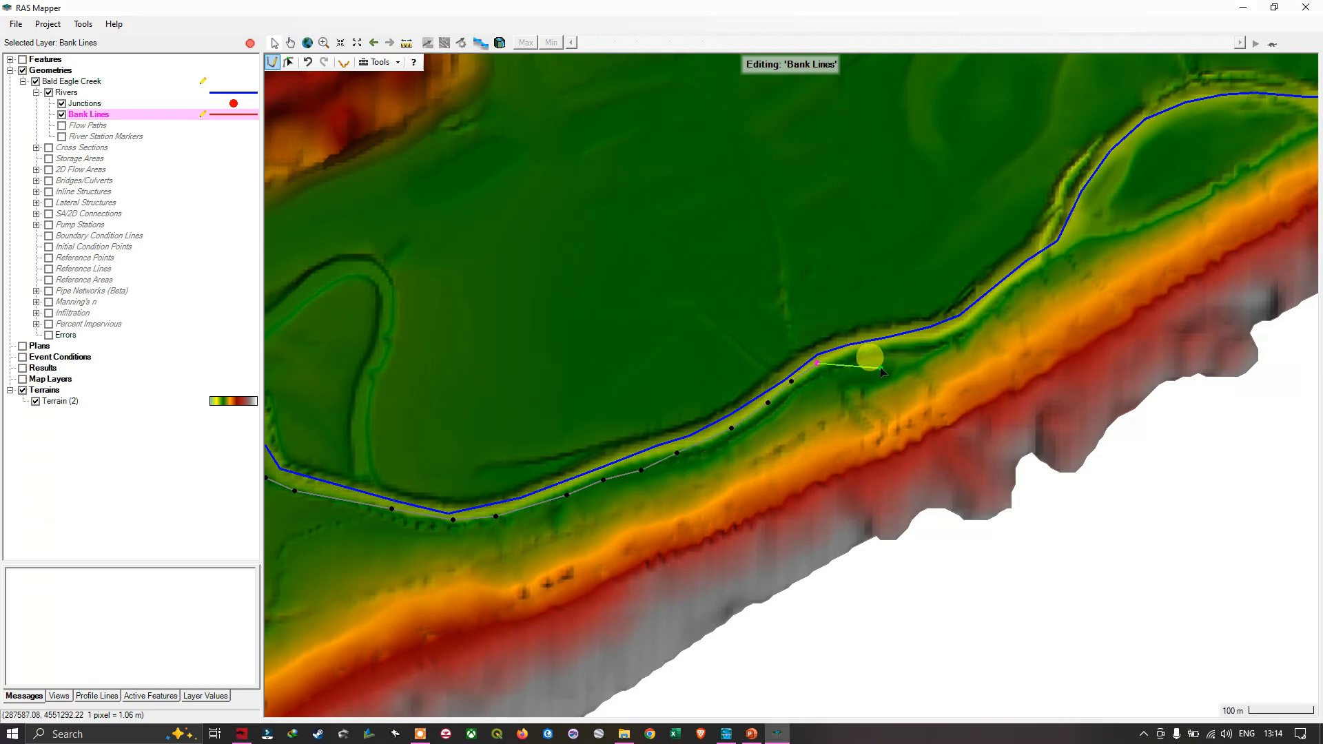
left_click(880, 371)
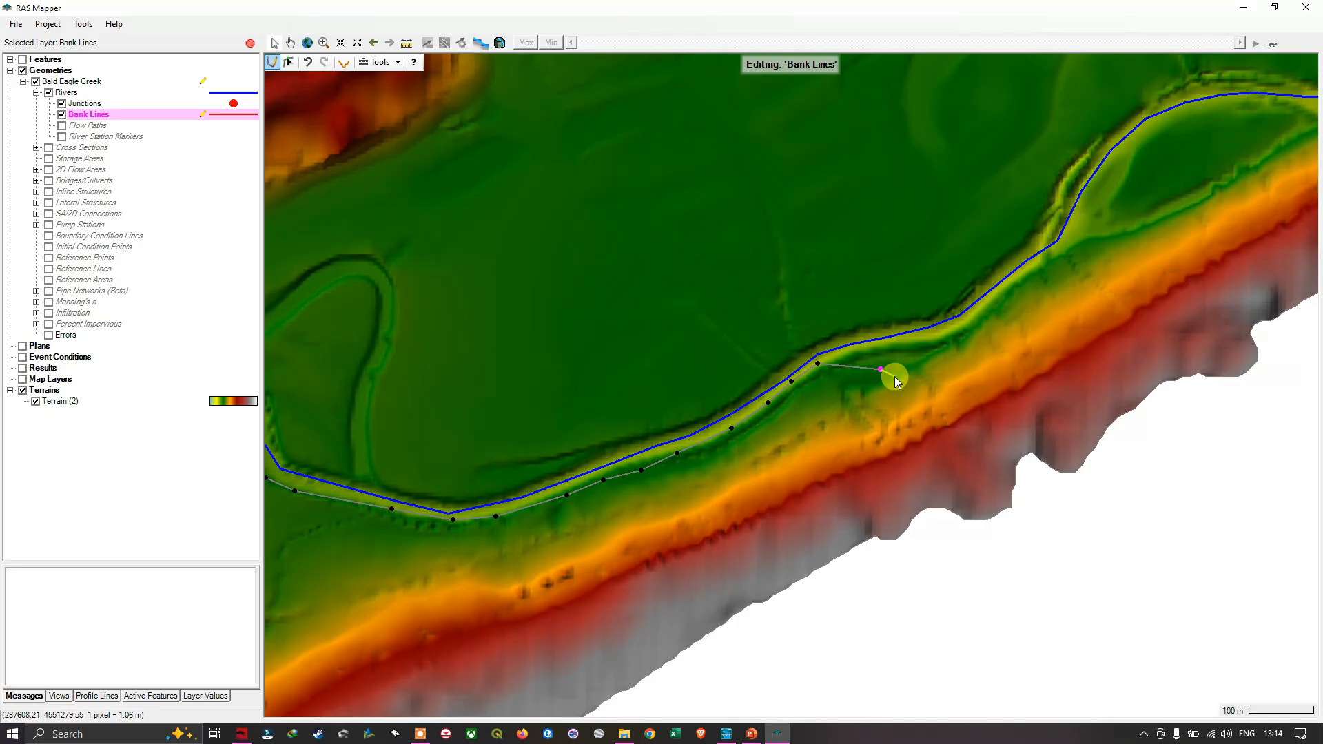
key("ctrl+z")
key("ctrl+z")
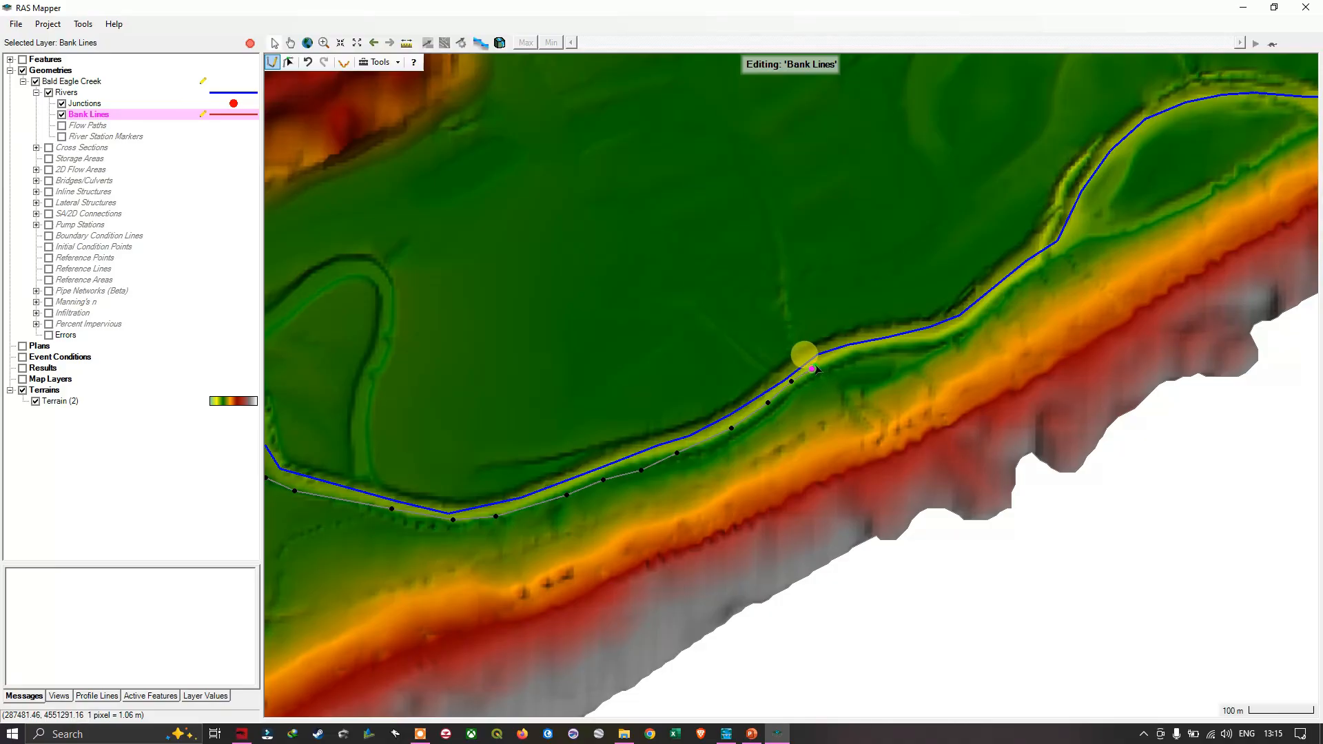
Continue the right bank line along the main channel edge, keeping it on the river side of the small side channel
left_click(837, 357)
left_click(867, 349)
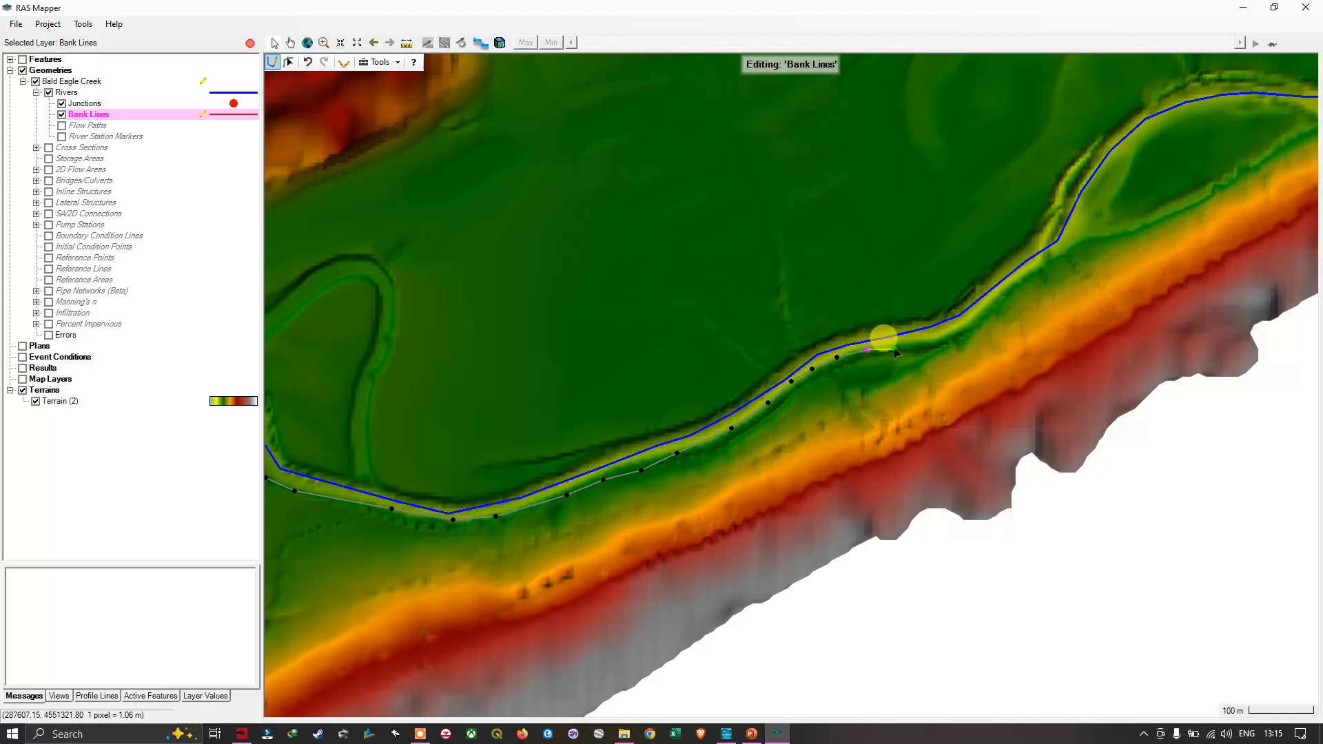
double_click(935, 345)
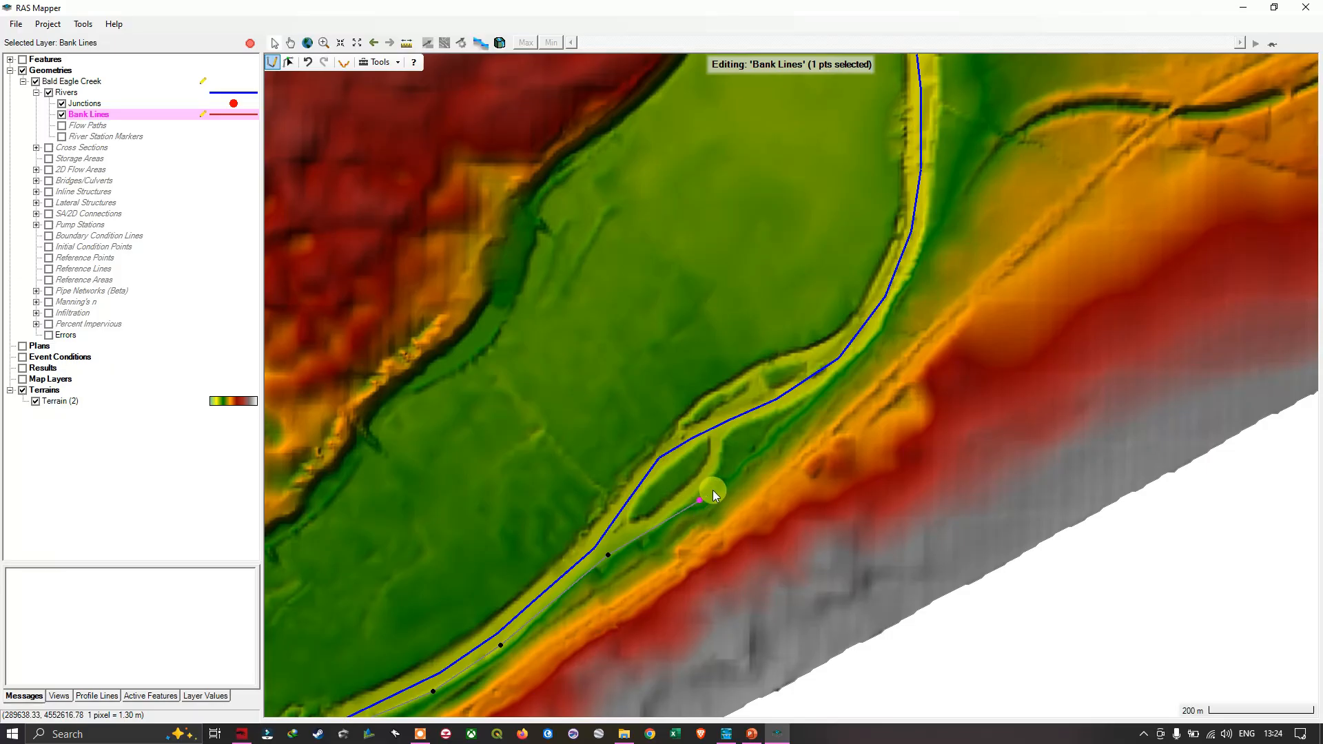
Undo the last point outside the island and reroute the right bank line along the island's main-channel edge
key("ctrl+z")
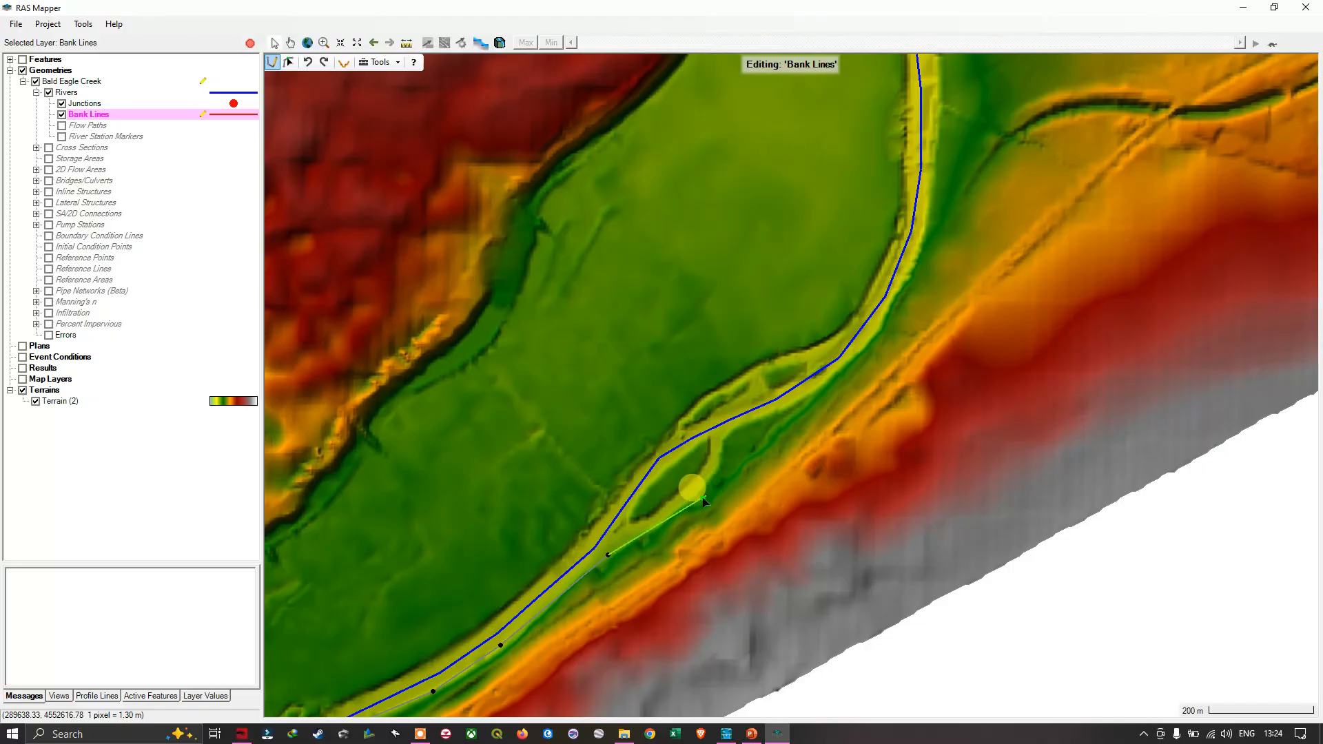
left_click(632, 522)
left_click(644, 492)
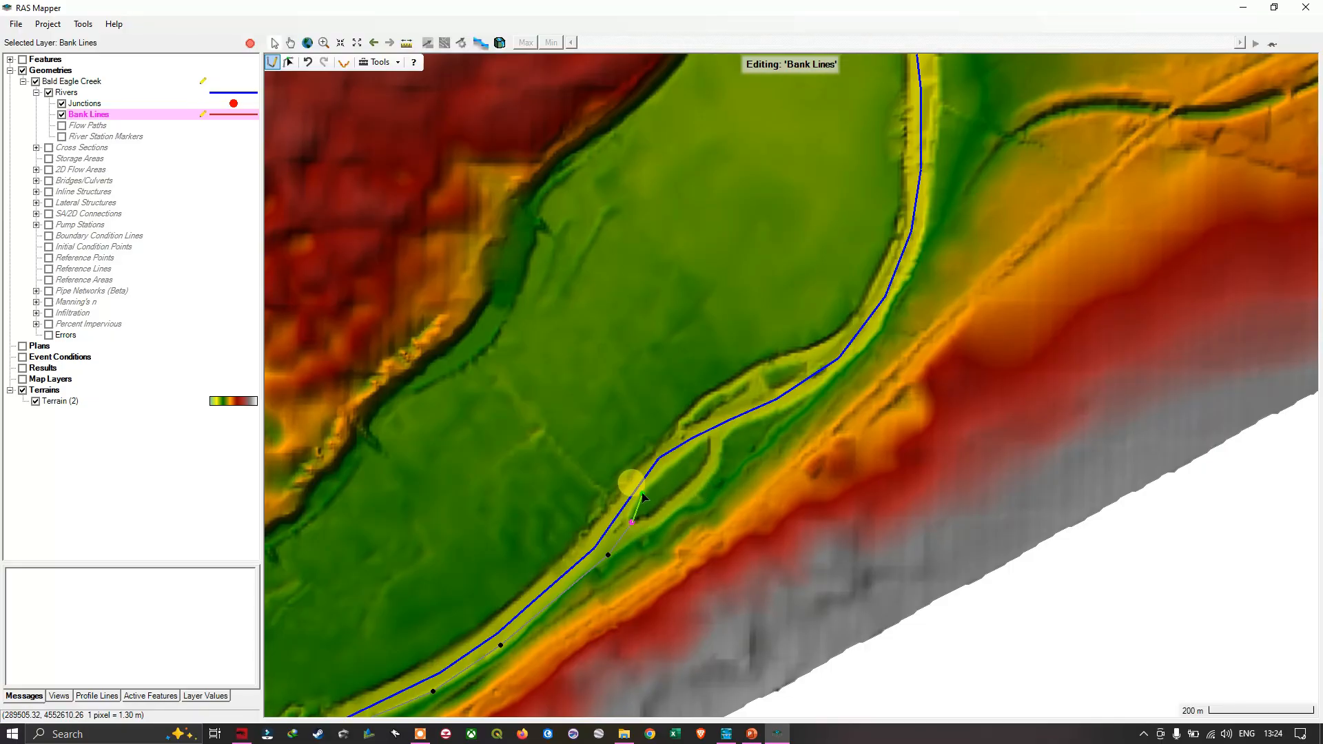
left_click(674, 463)
left_click(696, 446)
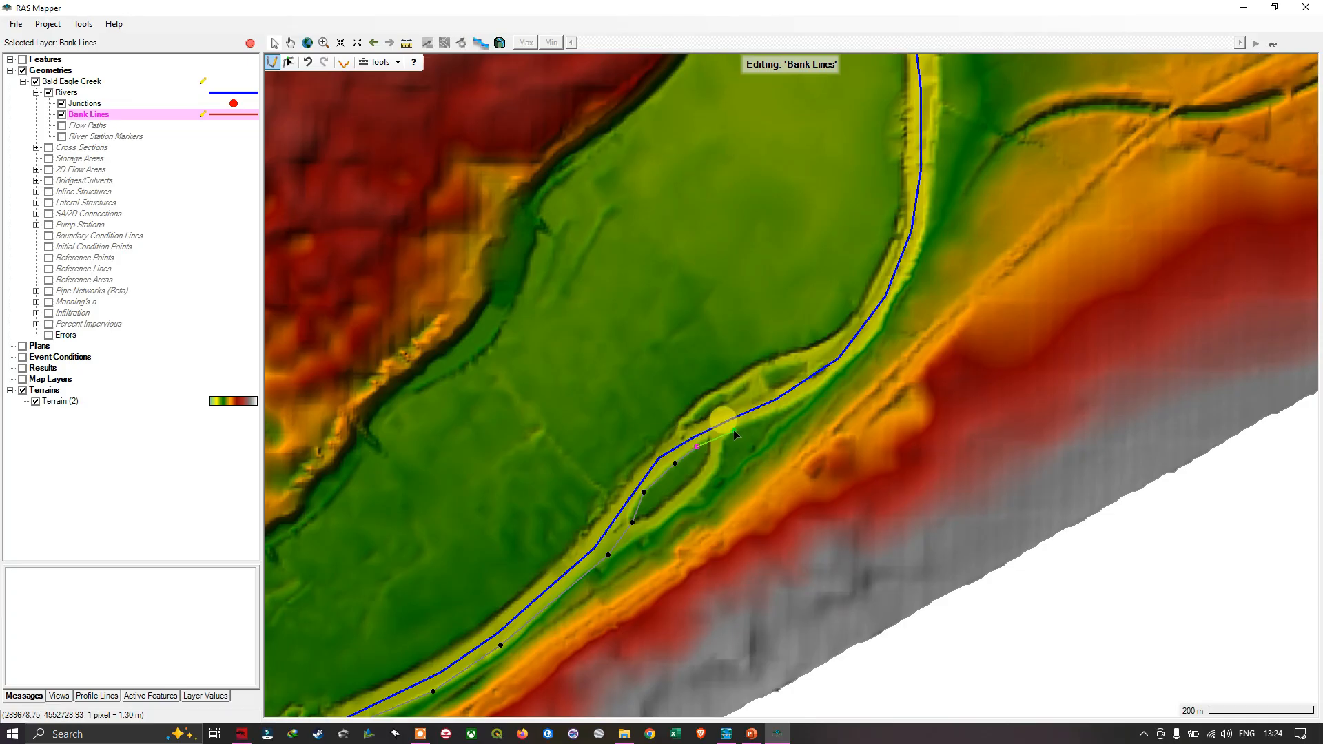
left_click(734, 430)
Extend the right bank line from the island along the outer side of the long bend, past the tributary channel from the east
left_click(850, 363)
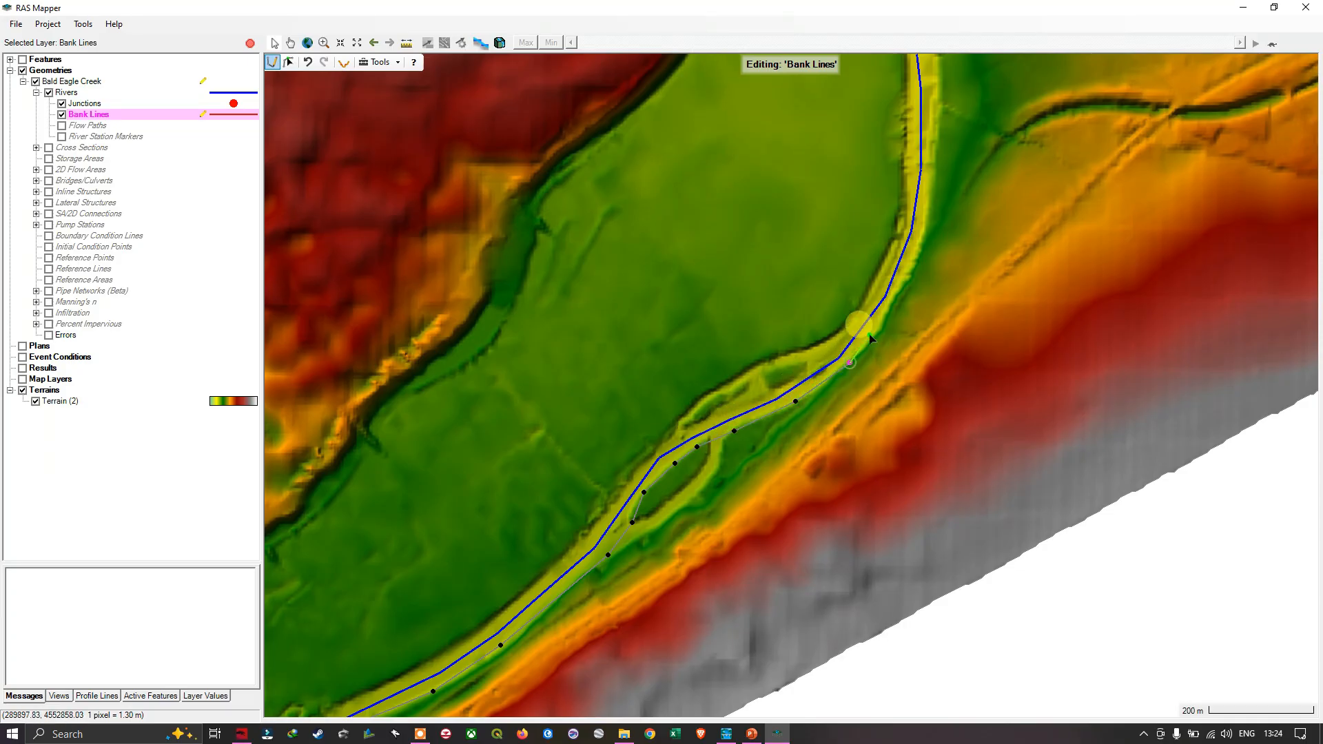
left_click(888, 314)
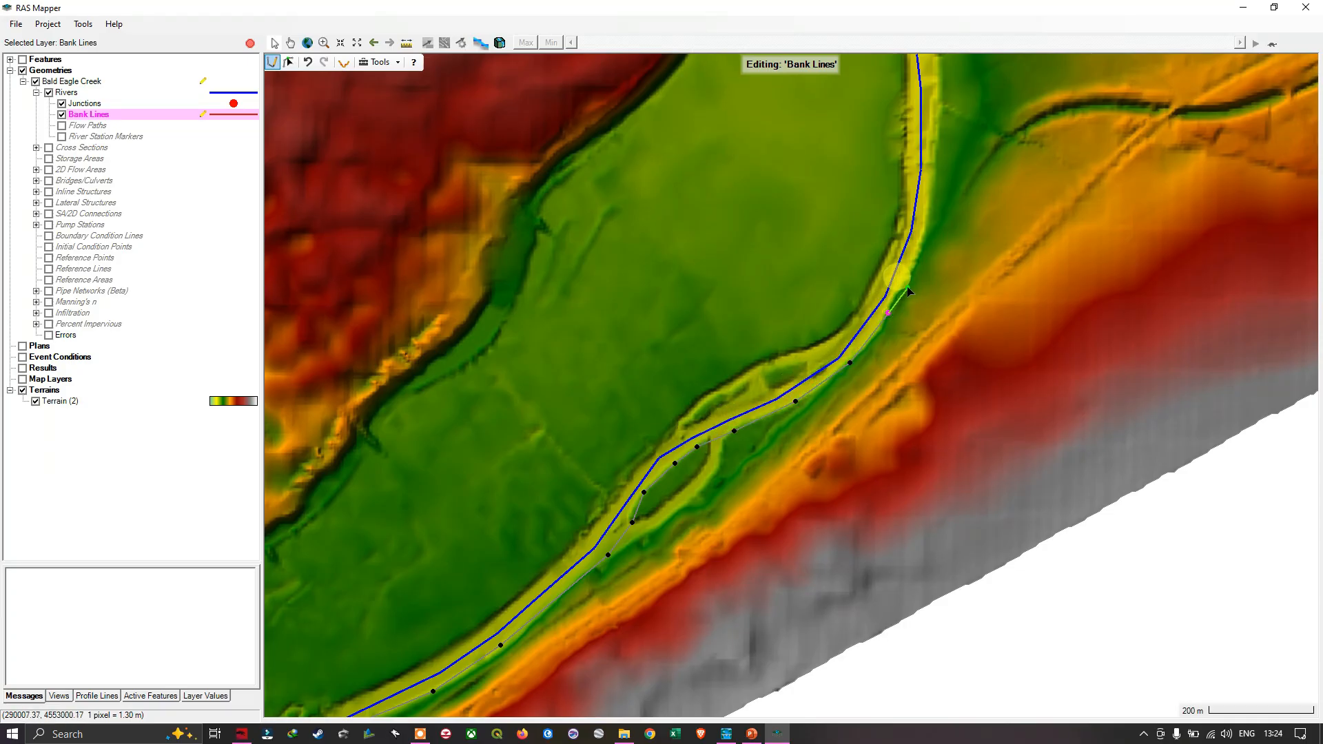
left_click_drag(958, 252, 855, 490)
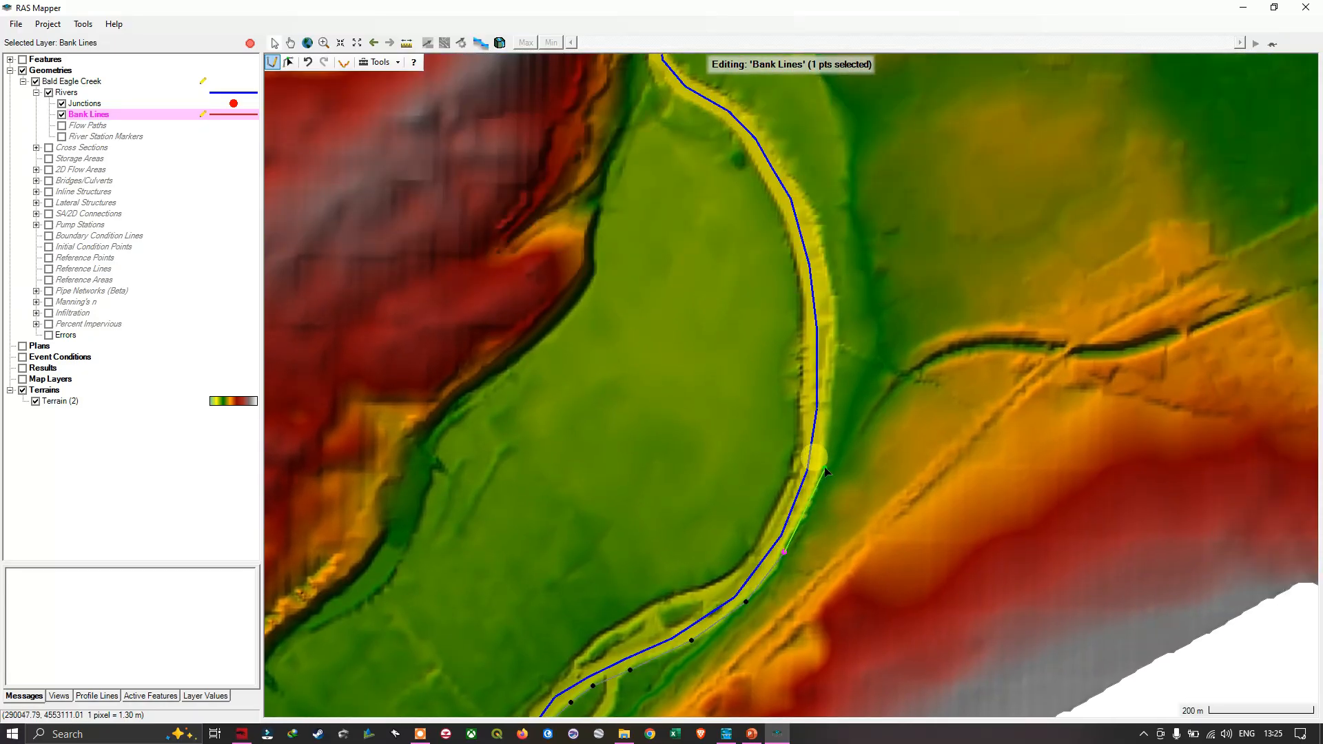
left_click(825, 460)
left_click(830, 390)
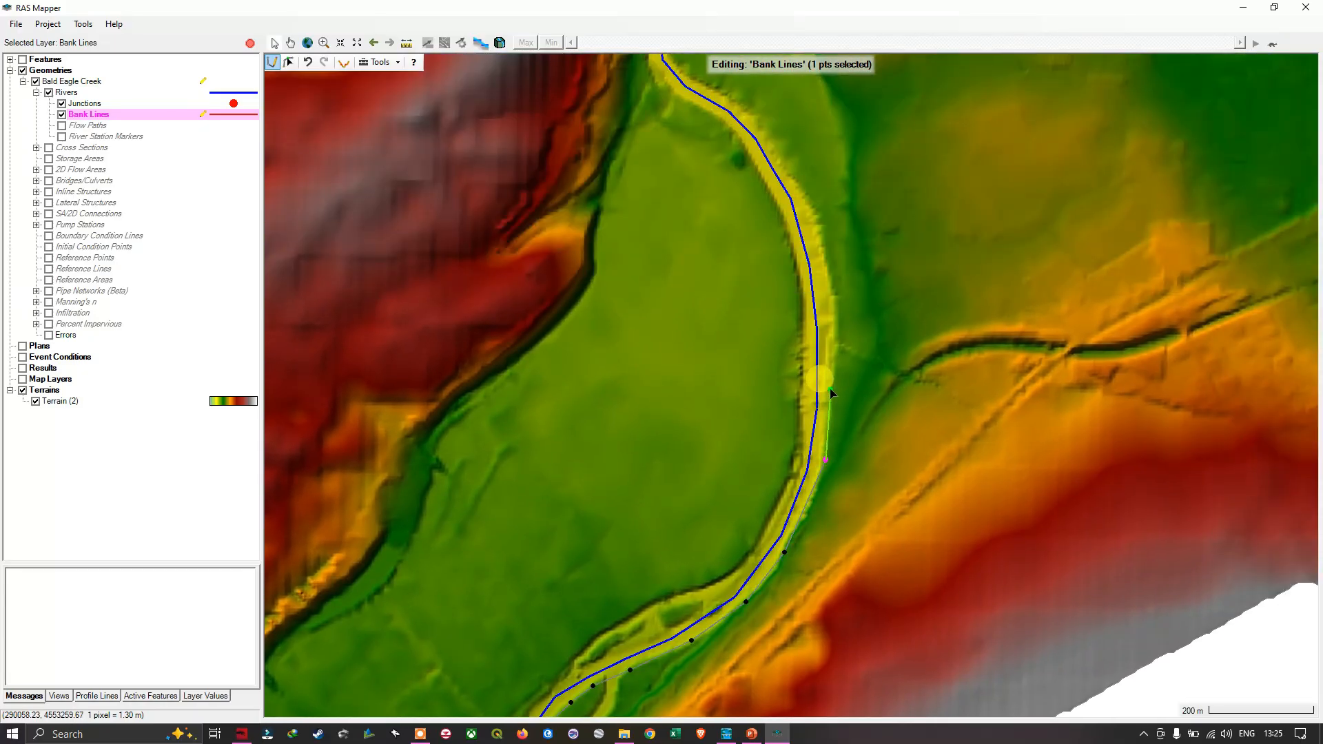
left_click(831, 303)
left_click(827, 248)
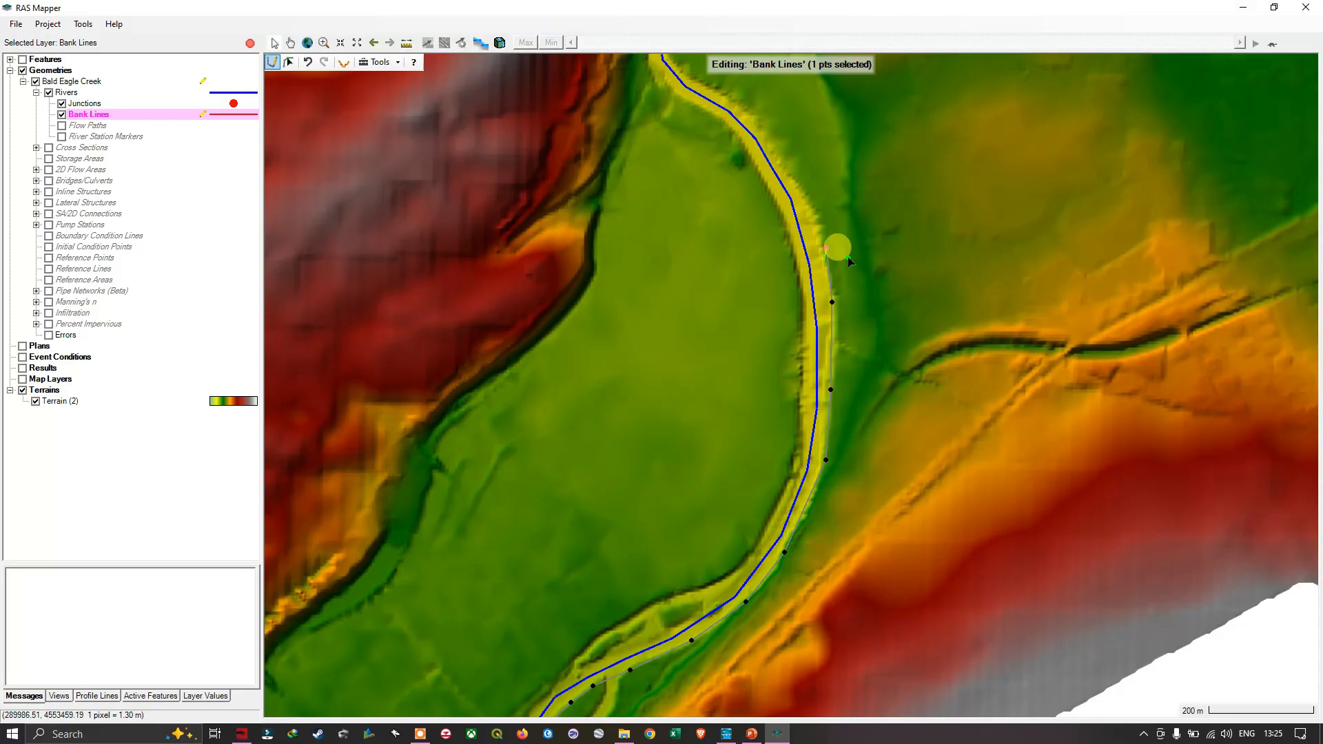
Continue the right bank line north of the long bend toward the tight S-shaped meander
left_click_drag(860, 265, 879, 496)
left_click(833, 441)
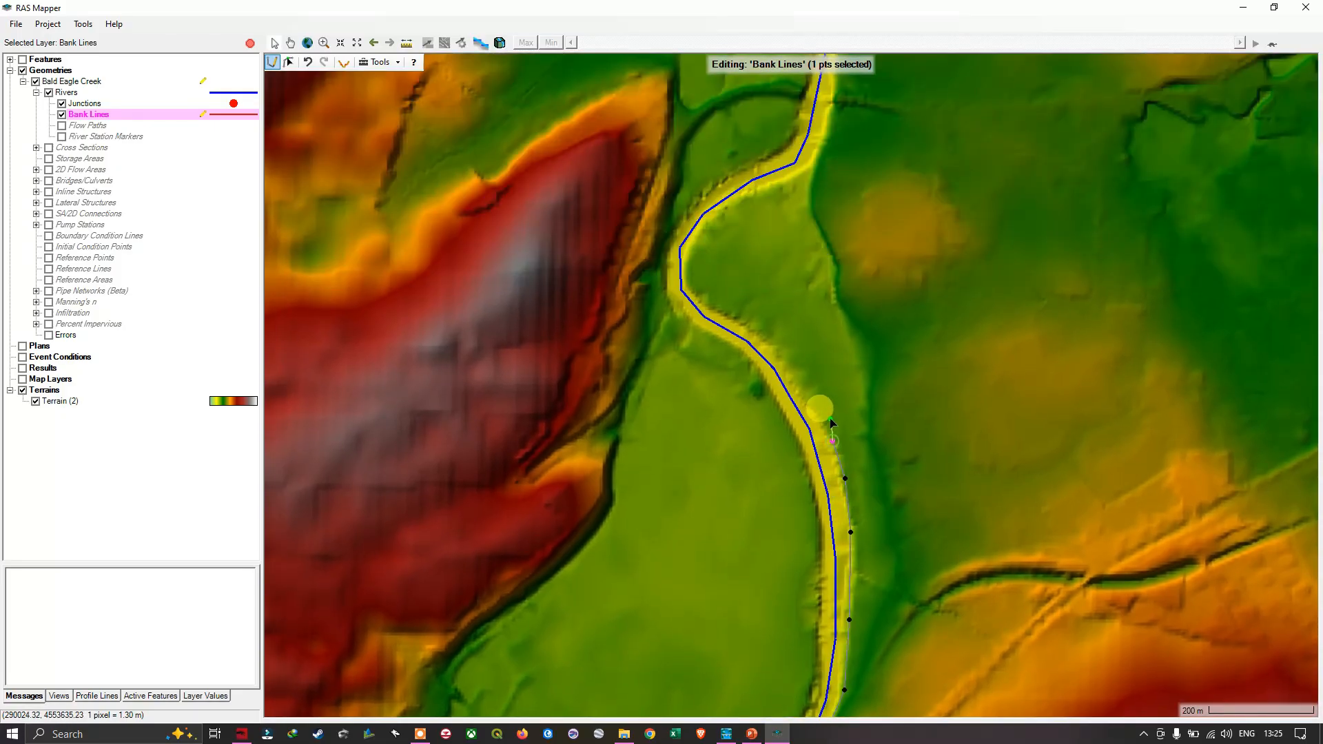
left_click(781, 350)
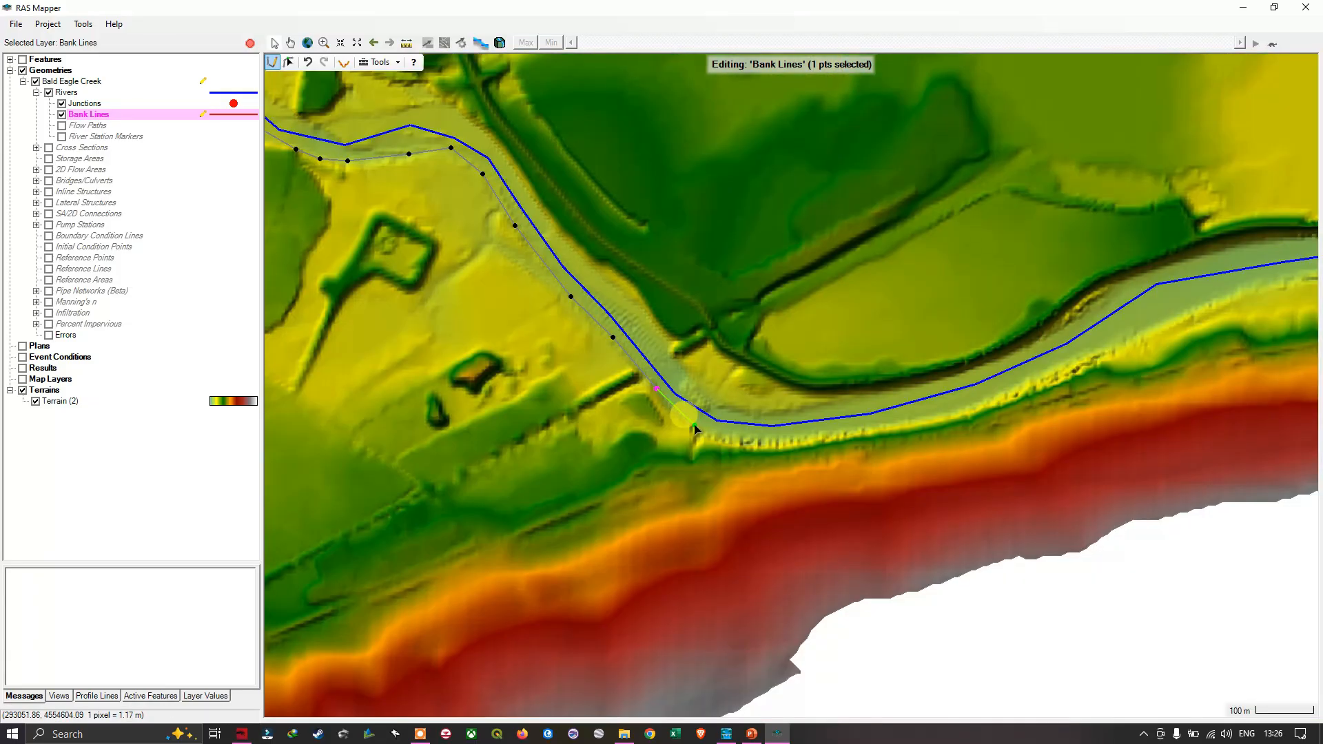
Trace the right bank line around the sharp bend at the foot of the southern hillside and along the following curved reach
left_click(696, 429)
left_click(723, 437)
left_click(800, 434)
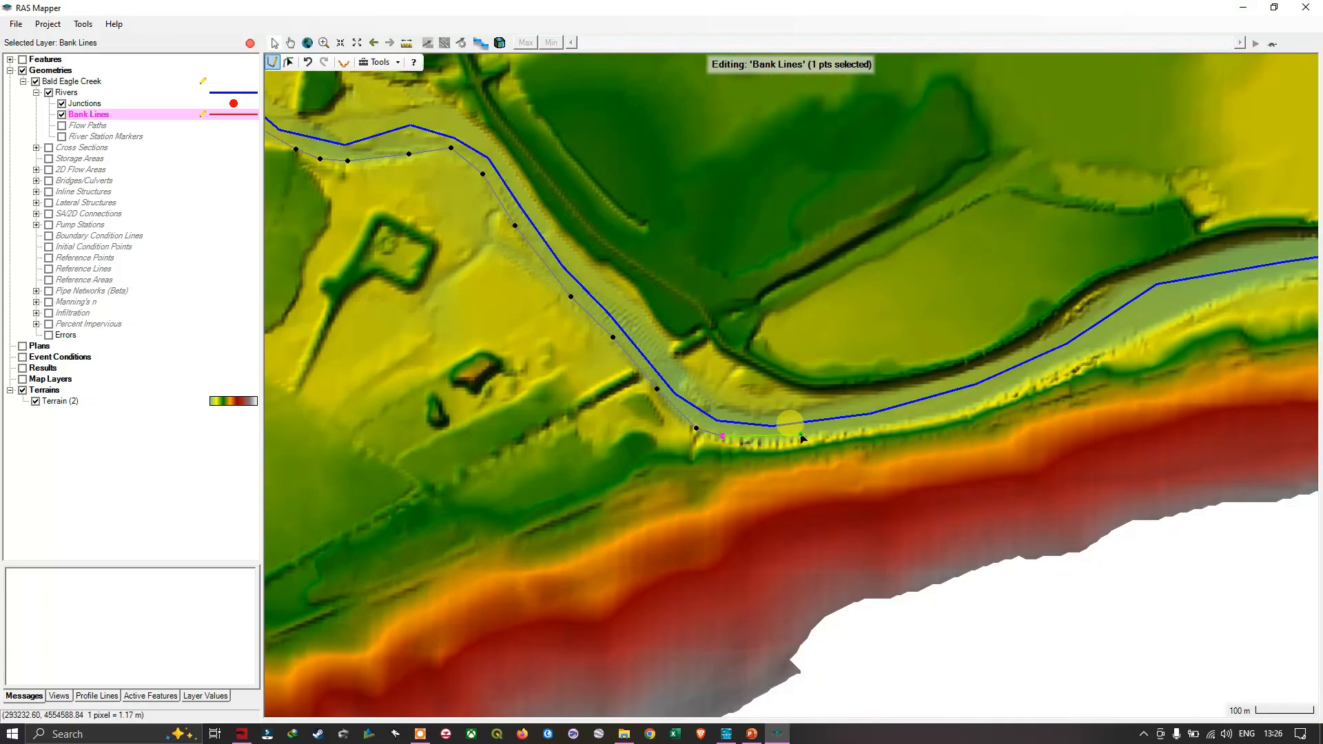
left_click(915, 417)
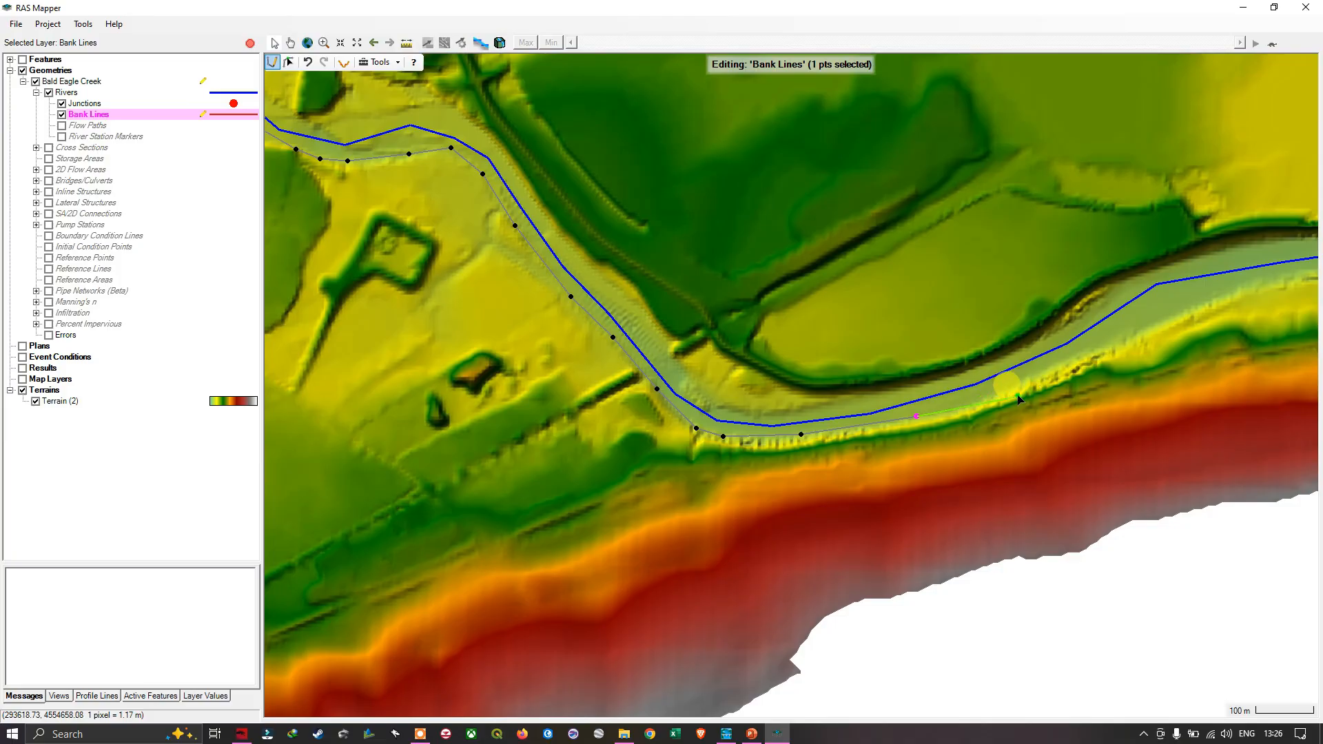
left_click(995, 396)
left_click(1061, 364)
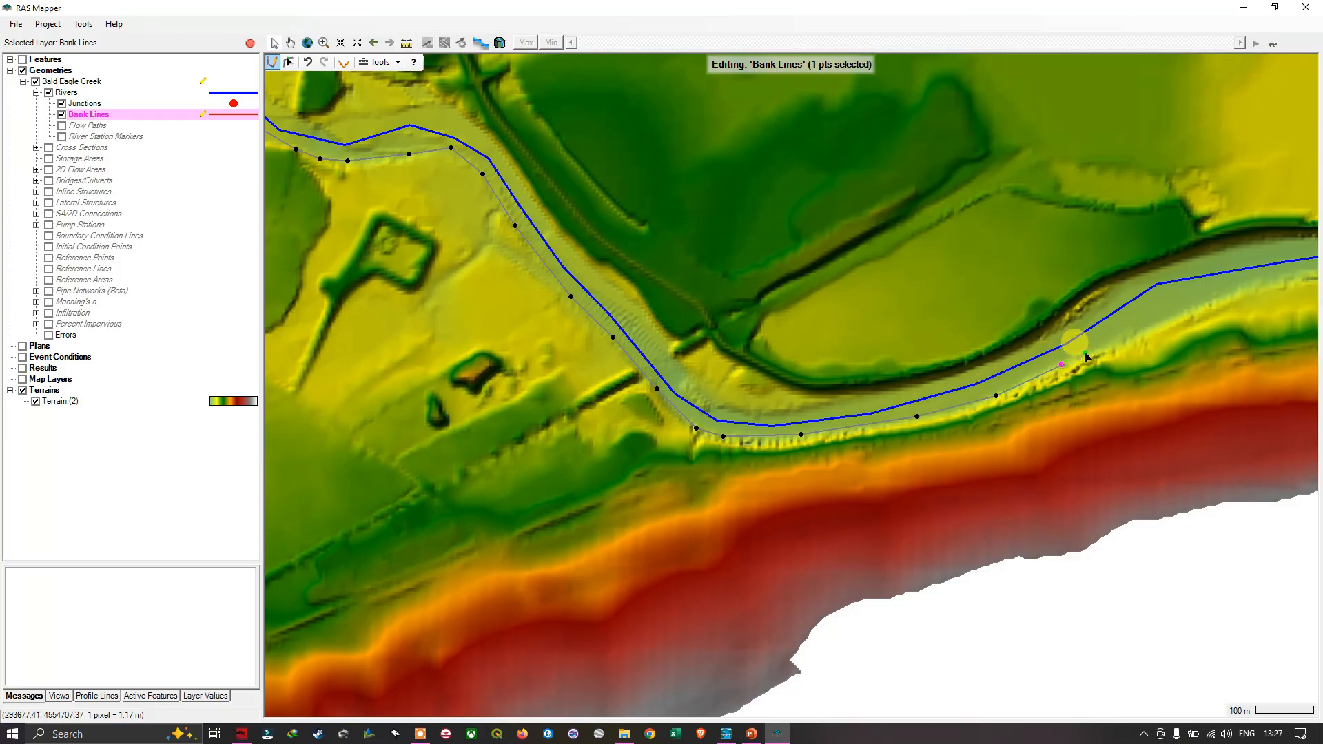
left_click(1124, 335)
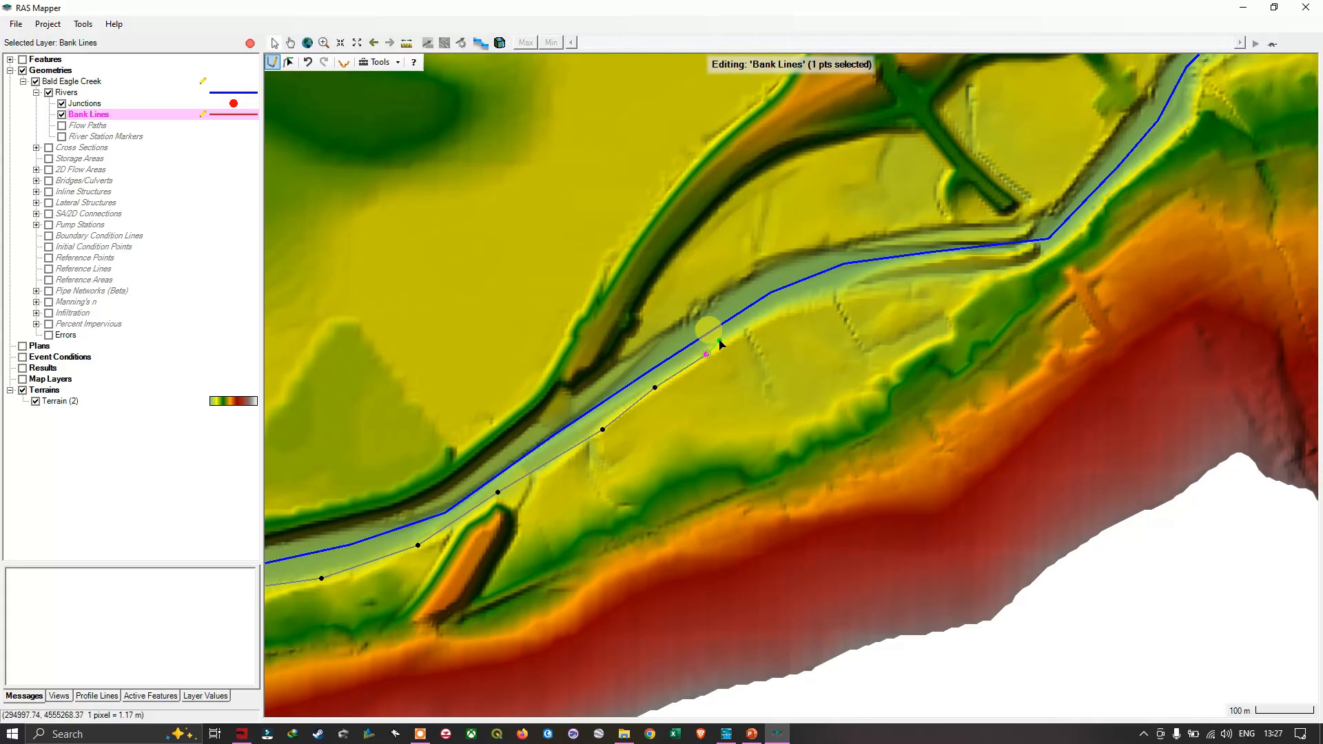
Extend the right bank line to the start of the narrow spit beside the parallel side channel
left_click(746, 324)
left_click(805, 298)
left_click(861, 291)
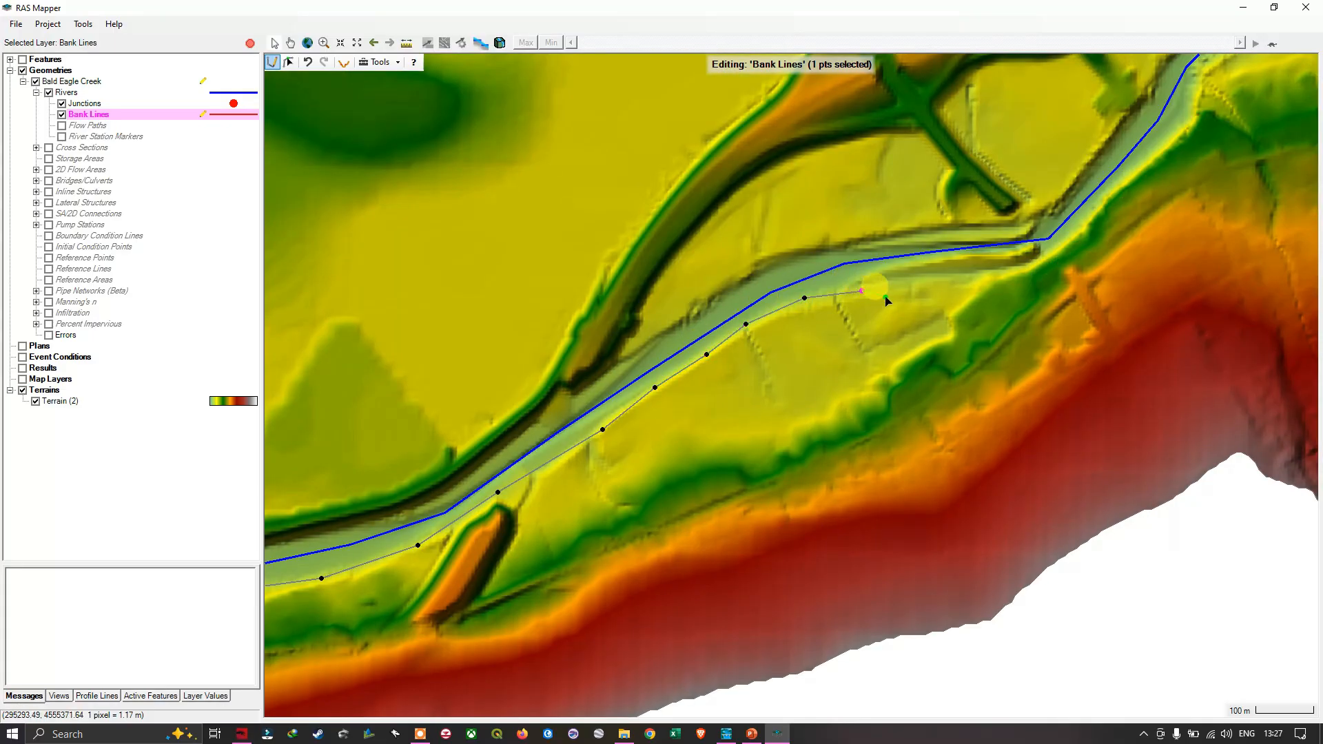
left_click(947, 285)
left_click(1010, 267)
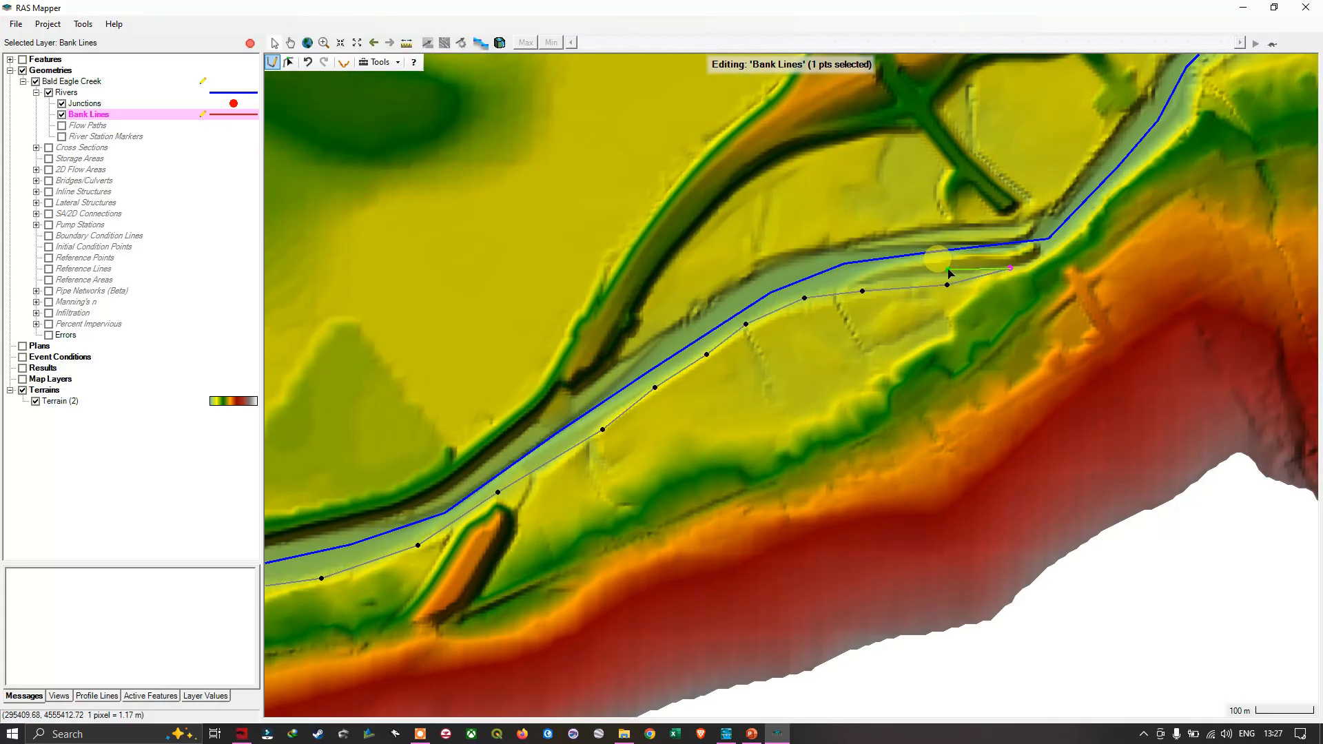
key("ctrl+z")
key("ctrl+z")
key("ctrl+z")
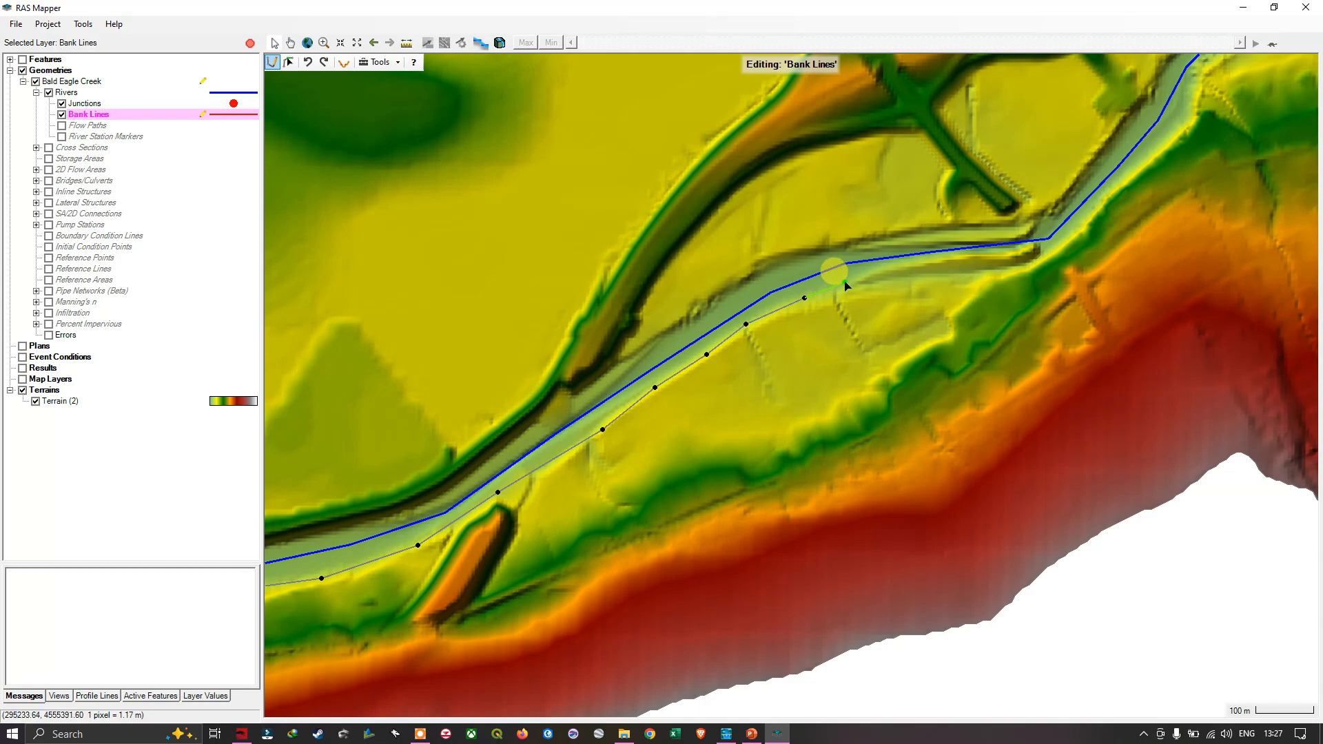
Place right bank line points along the main-channel side of the narrow spit and past its tip into the next reach
left_click(845, 281)
left_click(881, 269)
left_click(932, 260)
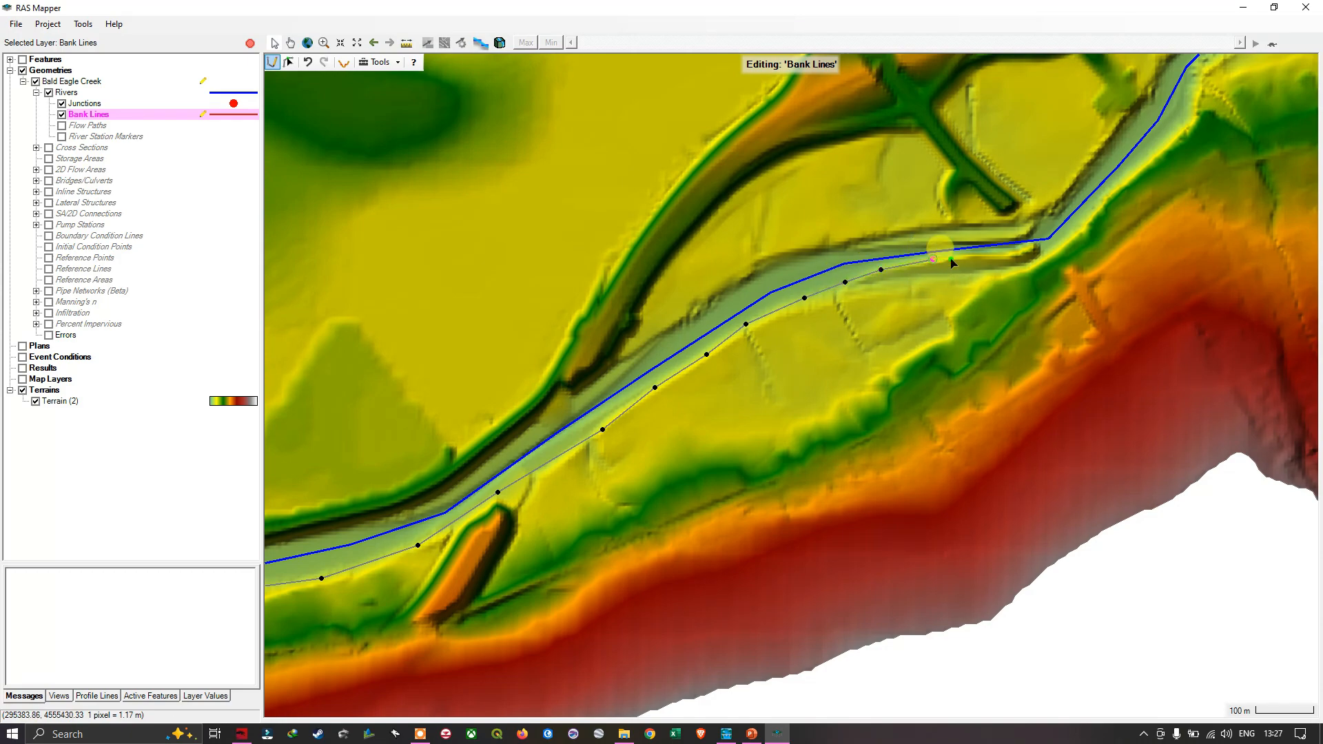
left_click(987, 256)
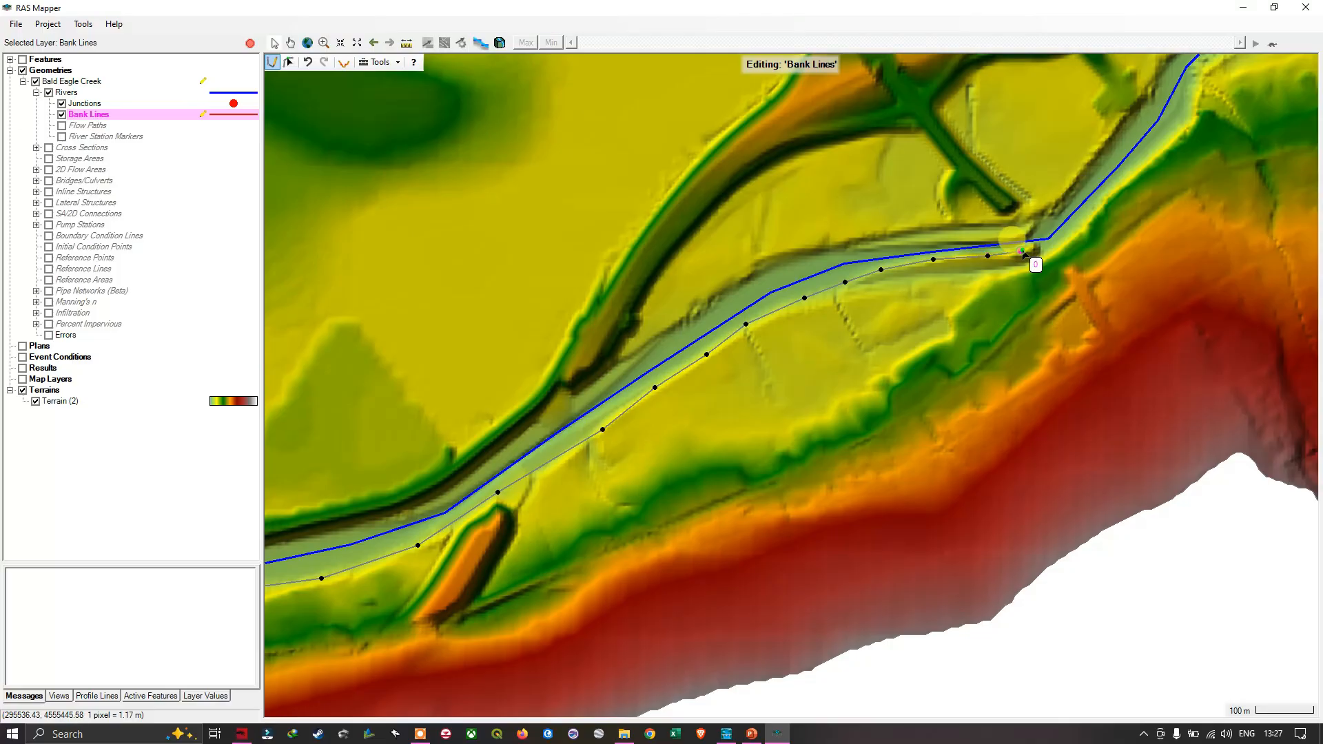
left_click(1063, 236)
left_click(1106, 198)
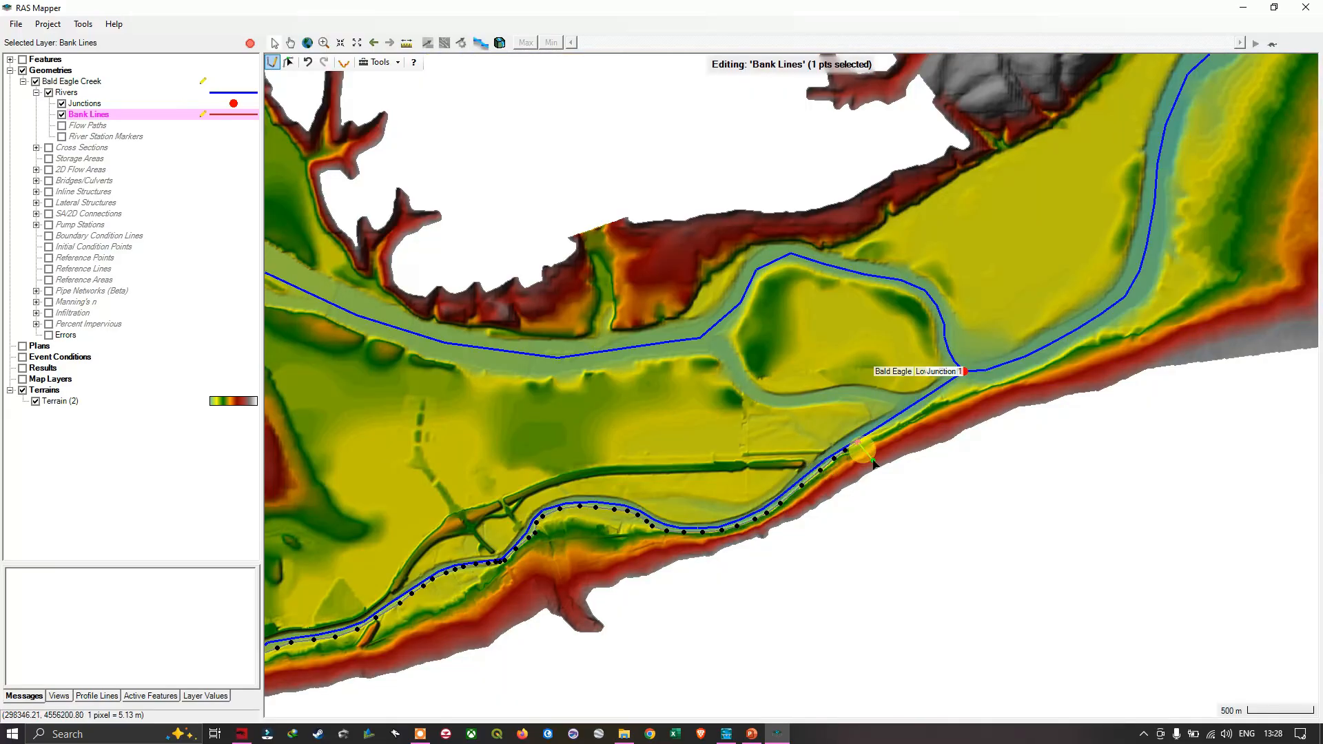
Extend the right bank line along the final reach of the creek to just past Junction 1
left_click_drag(900, 471, 991, 475)
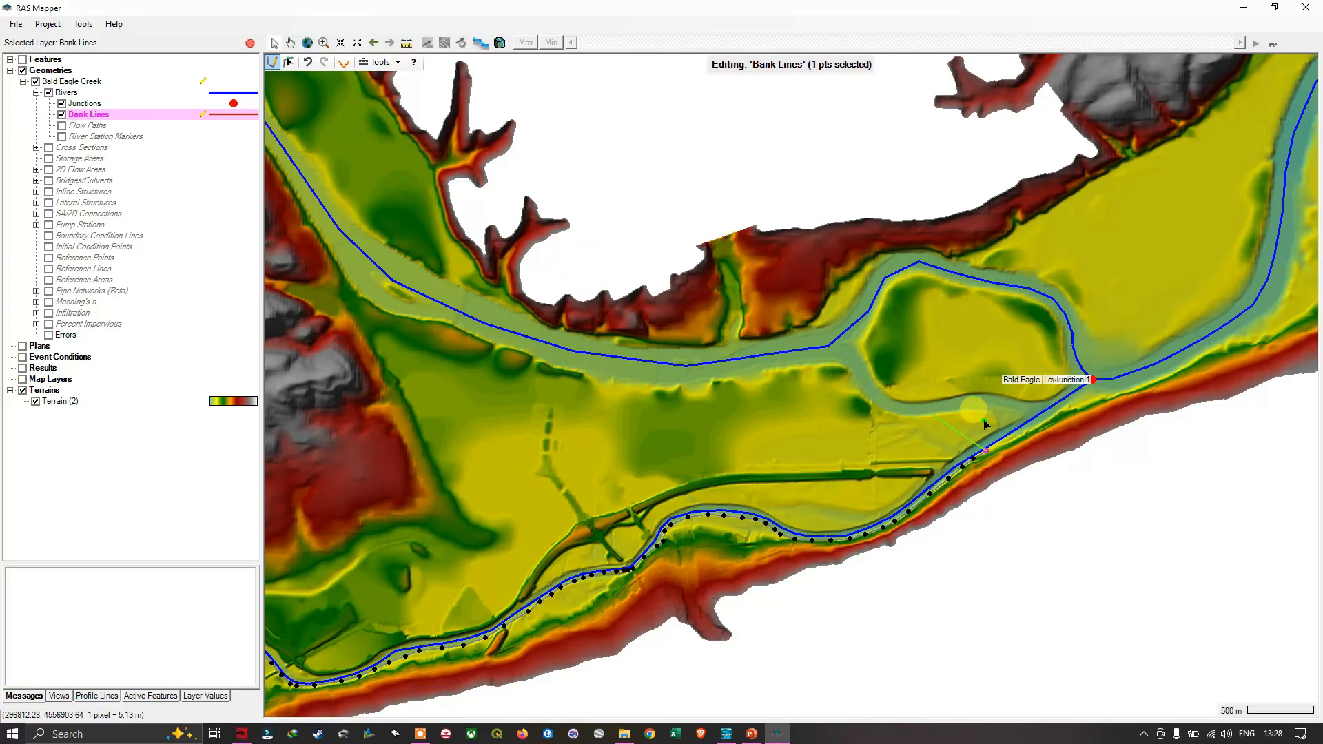
left_click_drag(1035, 451, 694, 496)
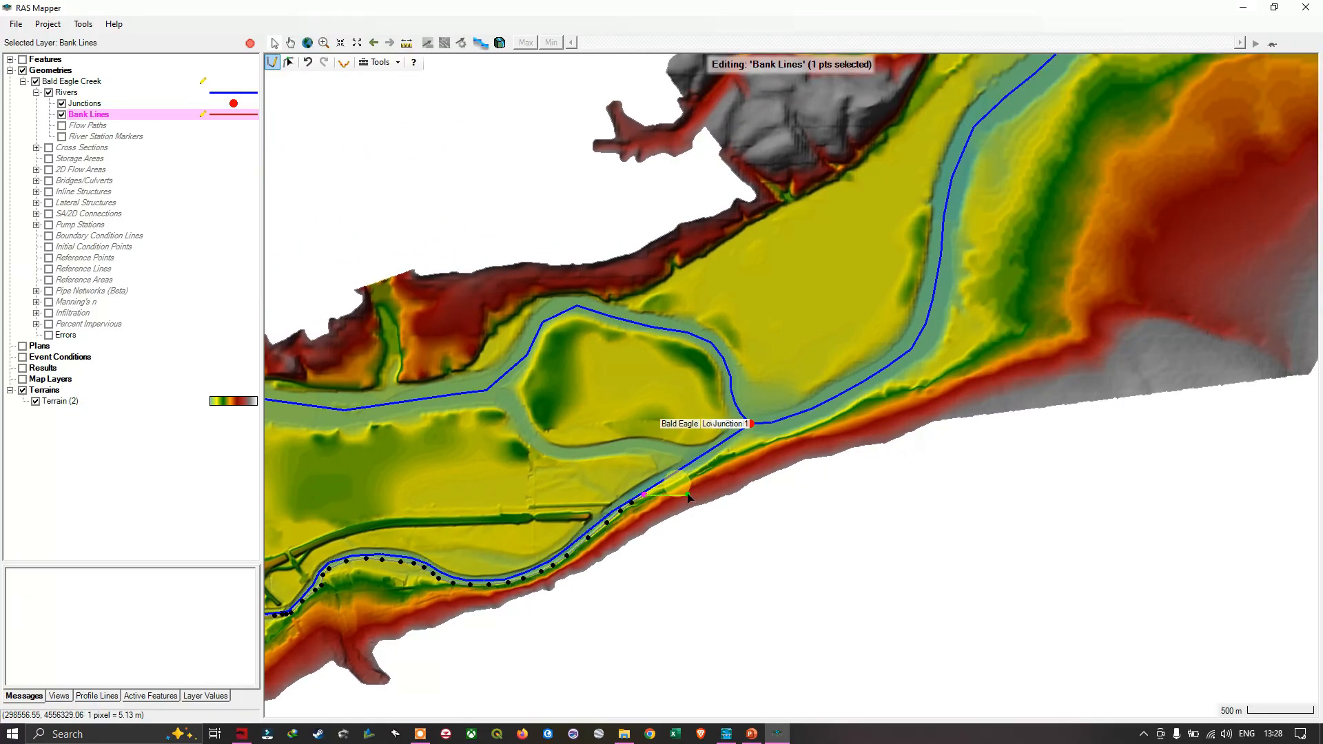
left_click(683, 478)
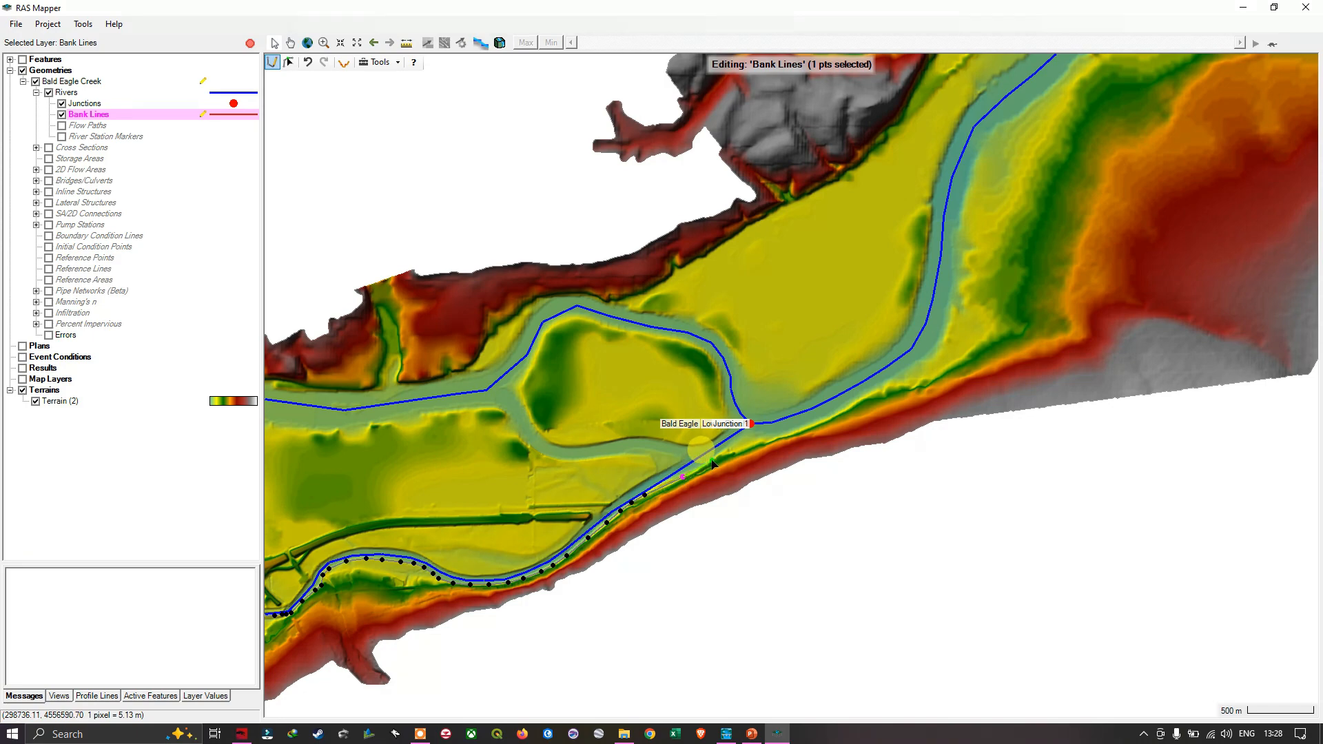
left_click(712, 461)
left_click(732, 448)
left_click(770, 438)
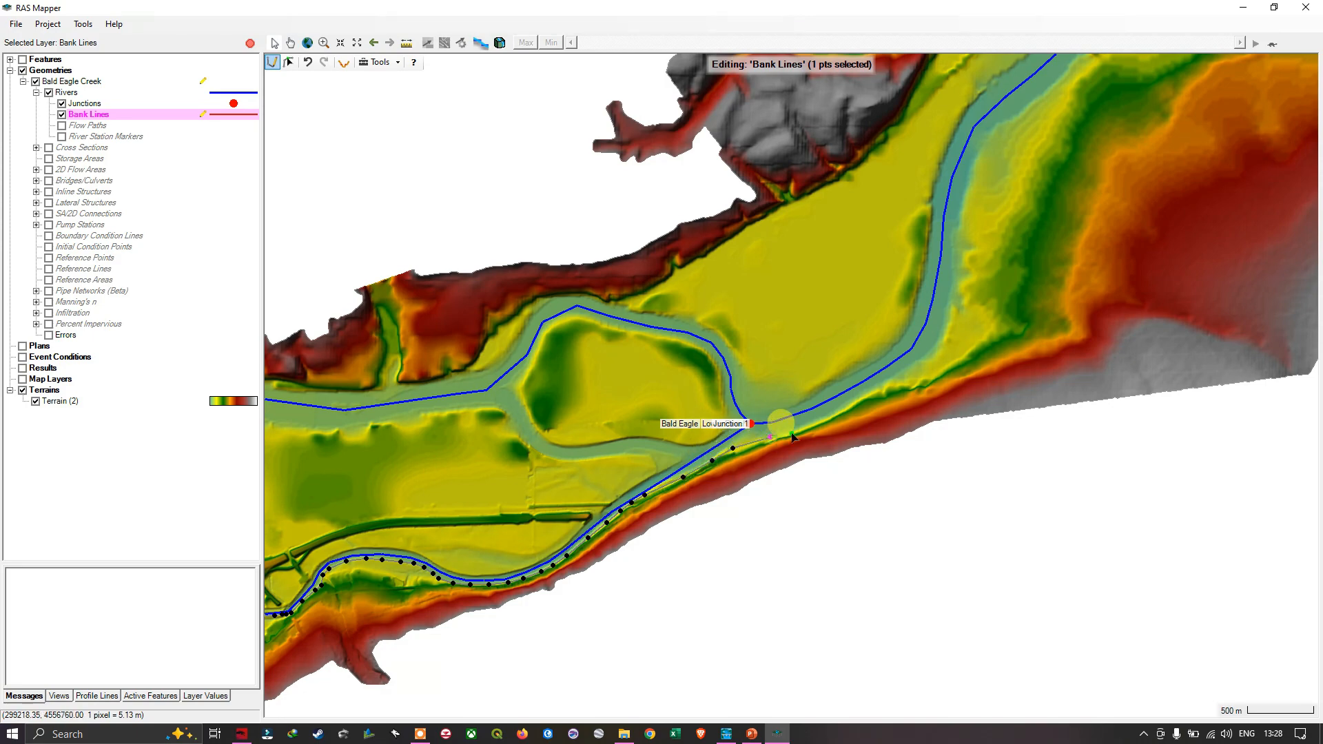
Extend the right bank line from Junction 1 around the bend and up the north-running reach of the creek
left_click(848, 404)
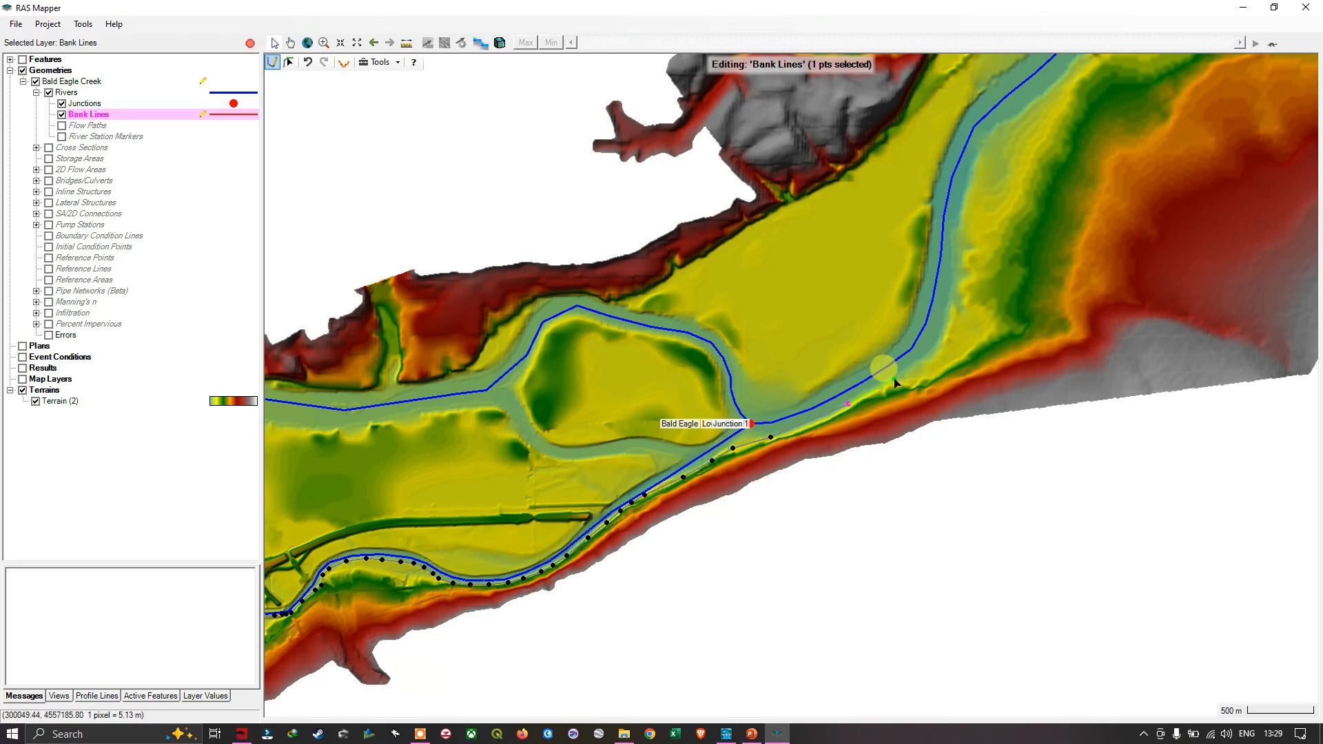
left_click(910, 365)
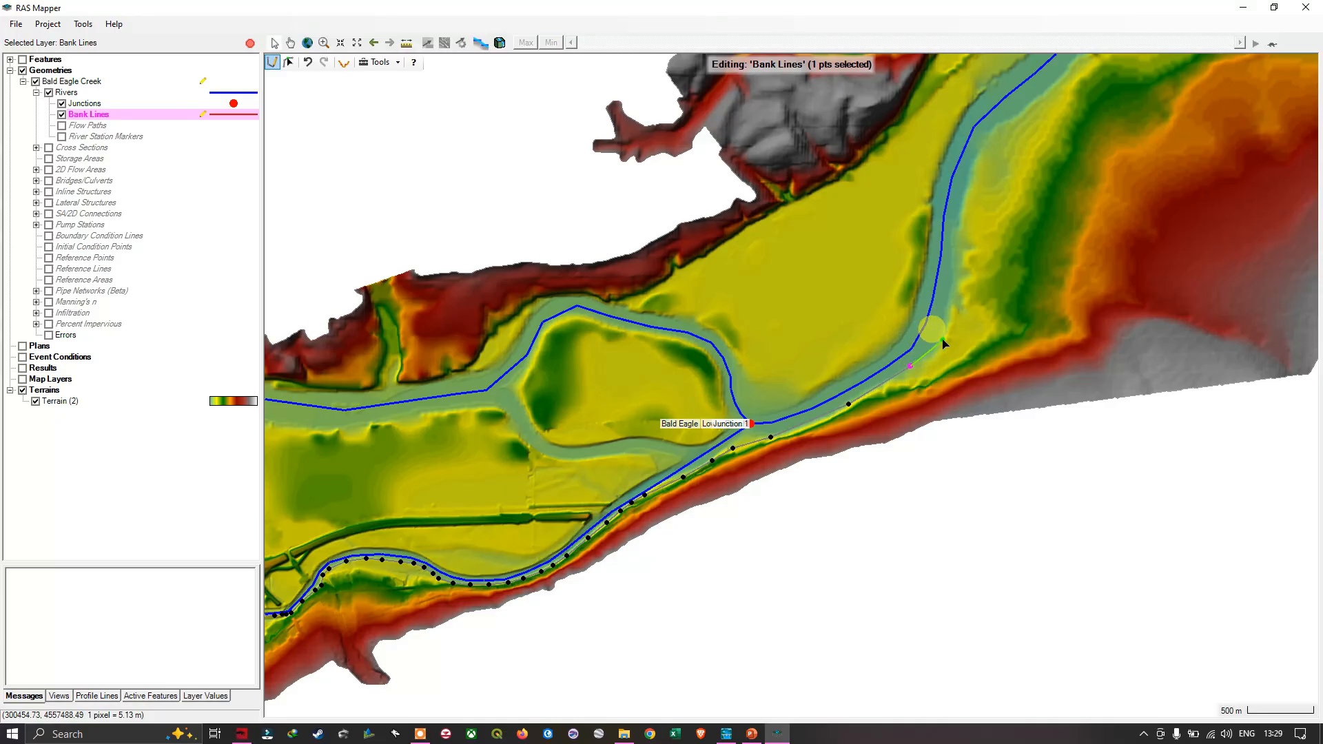
left_click(942, 340)
left_click(950, 296)
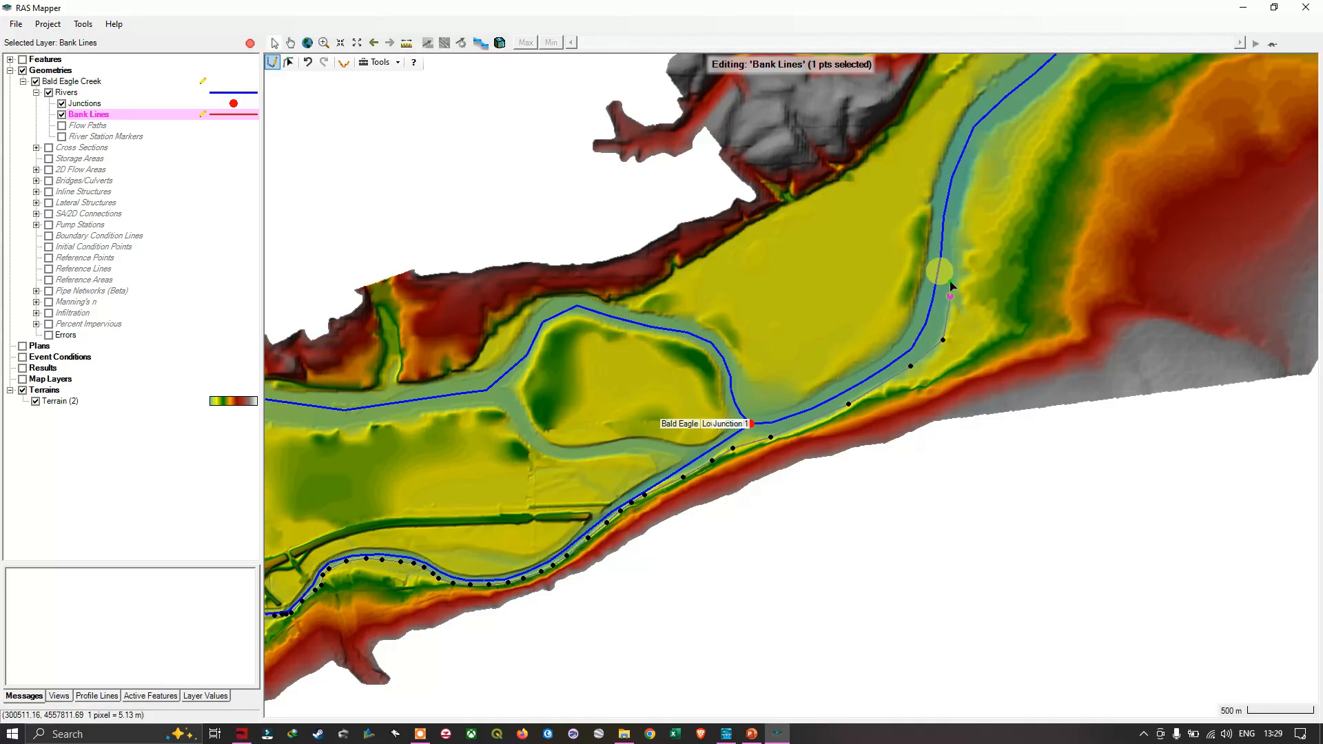
left_click(954, 227)
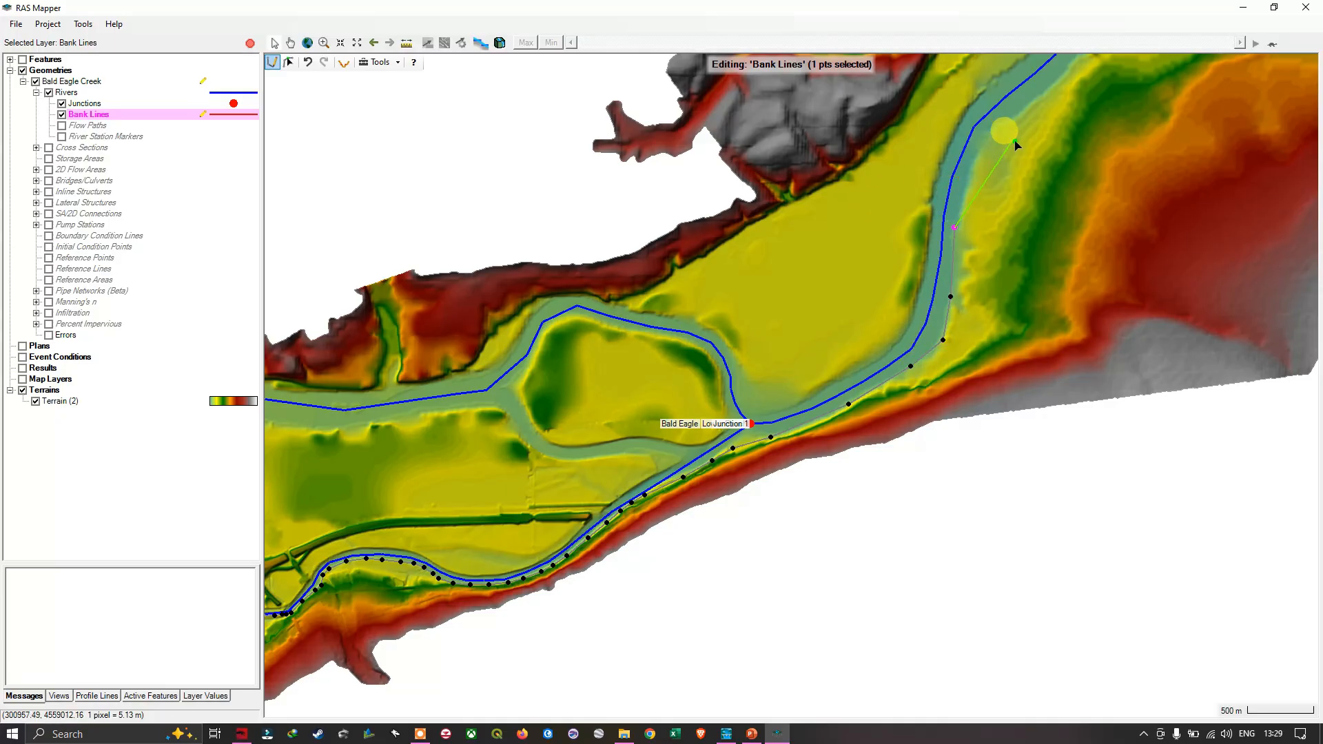
Continue the right bank line along the straight northeast-running reach toward the last large meander
left_click_drag(1016, 142, 701, 435)
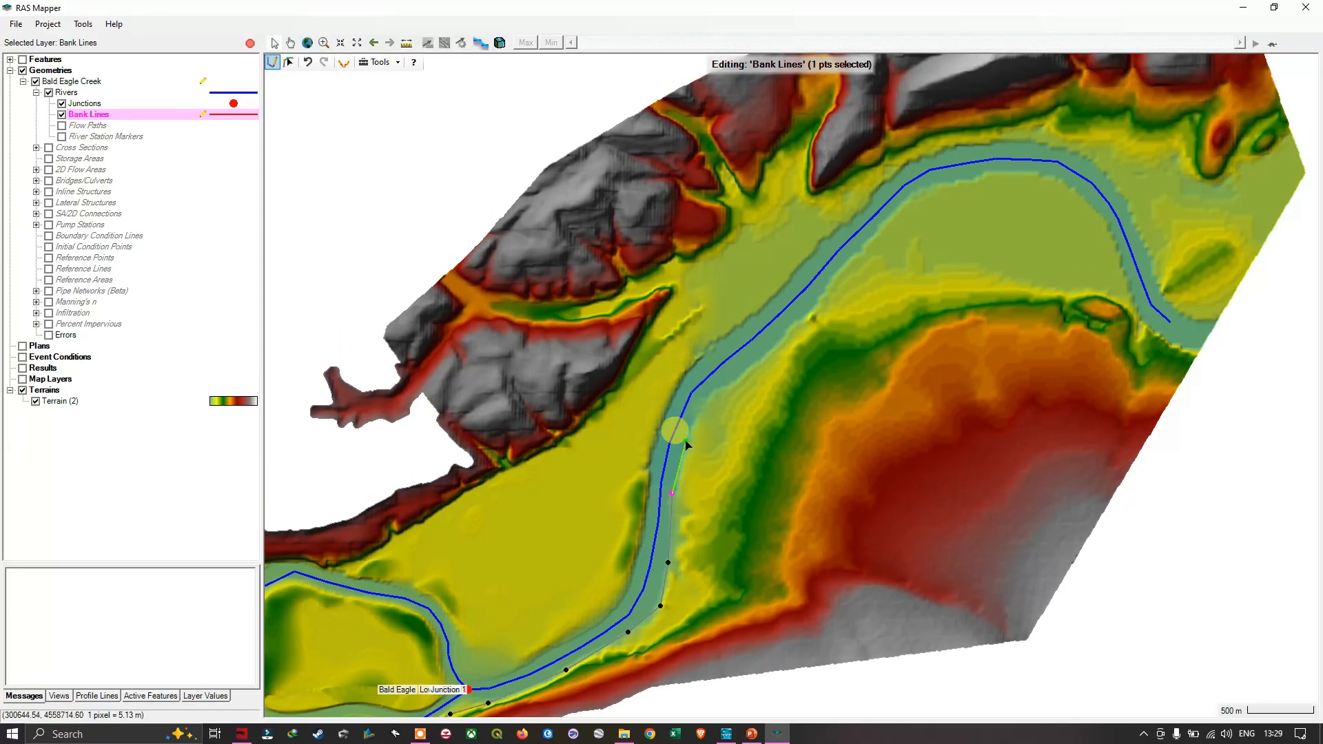
left_click(692, 430)
left_click(717, 391)
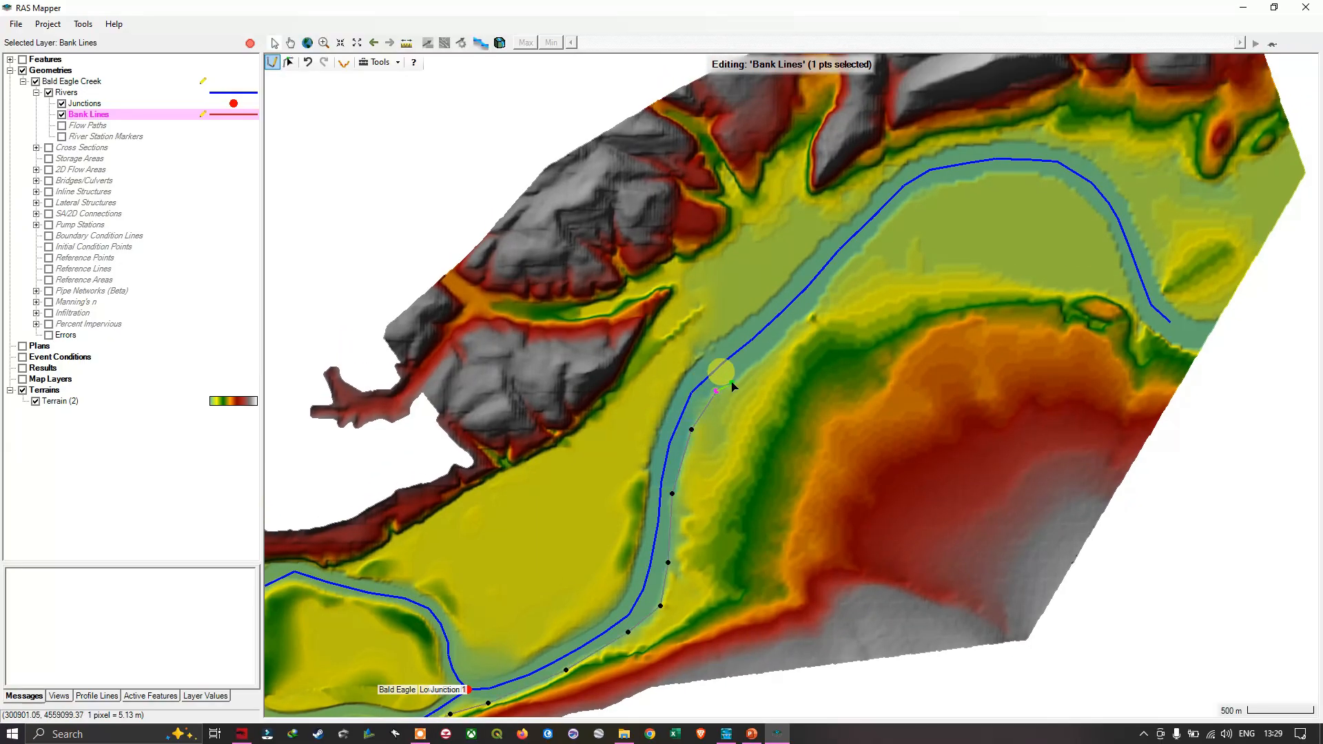
left_click(746, 372)
left_click(794, 322)
left_click(815, 301)
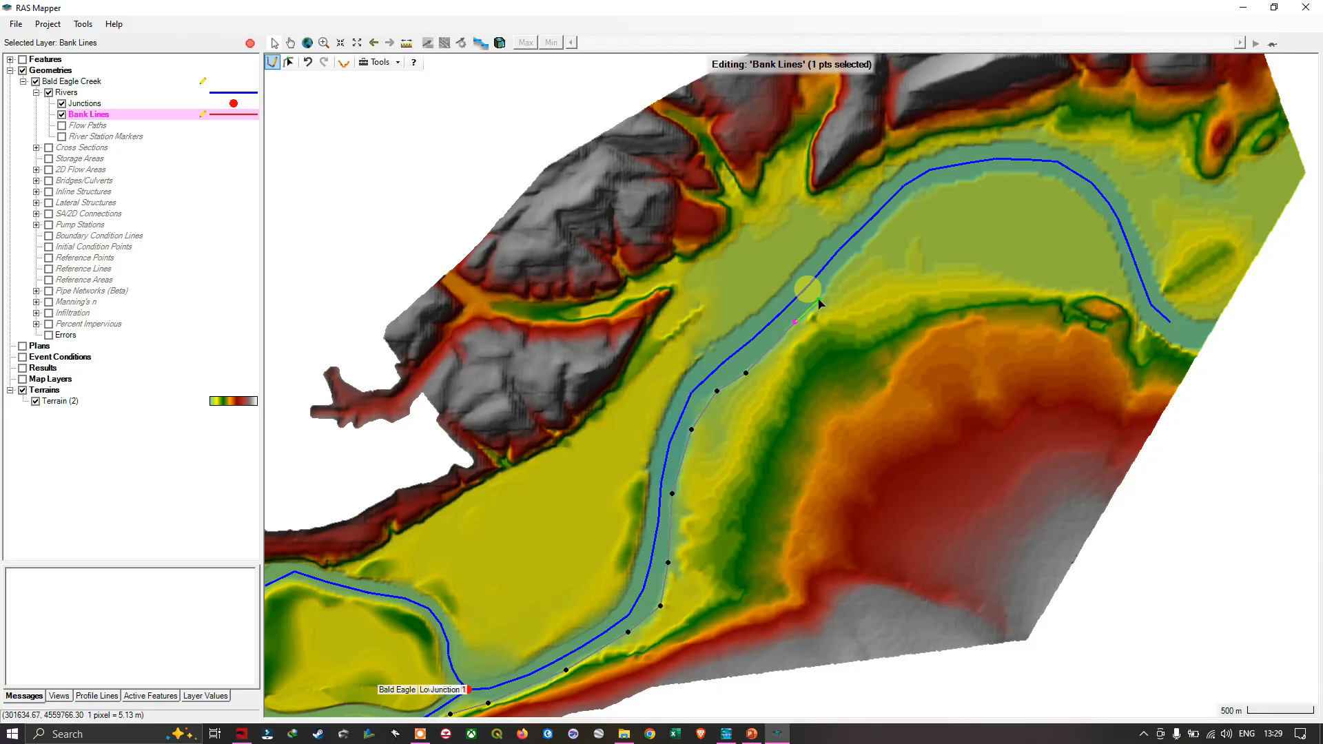
left_click(834, 275)
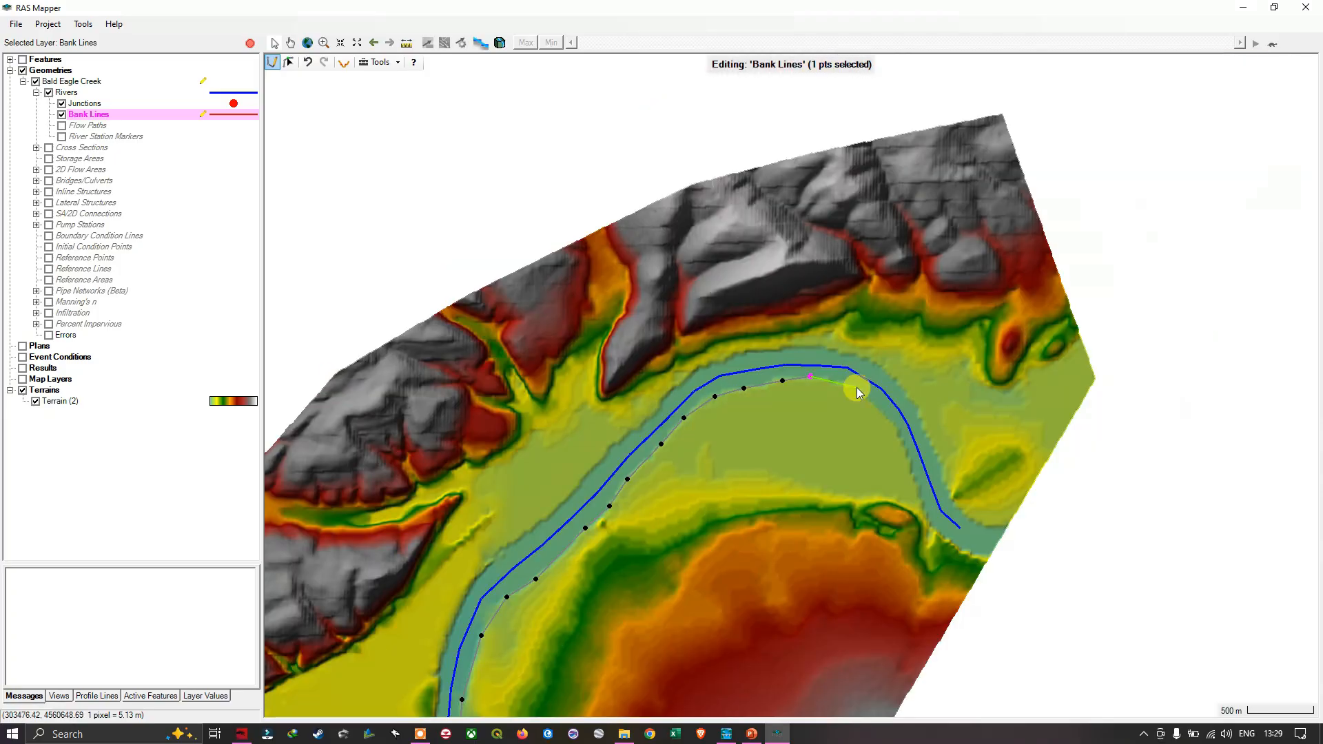
Trace the right bank line down the far side of the last meander and finish it at the river's downstream end
left_click(857, 388)
left_click(880, 408)
left_click(900, 438)
left_click(911, 470)
left_click(918, 492)
left_click(924, 512)
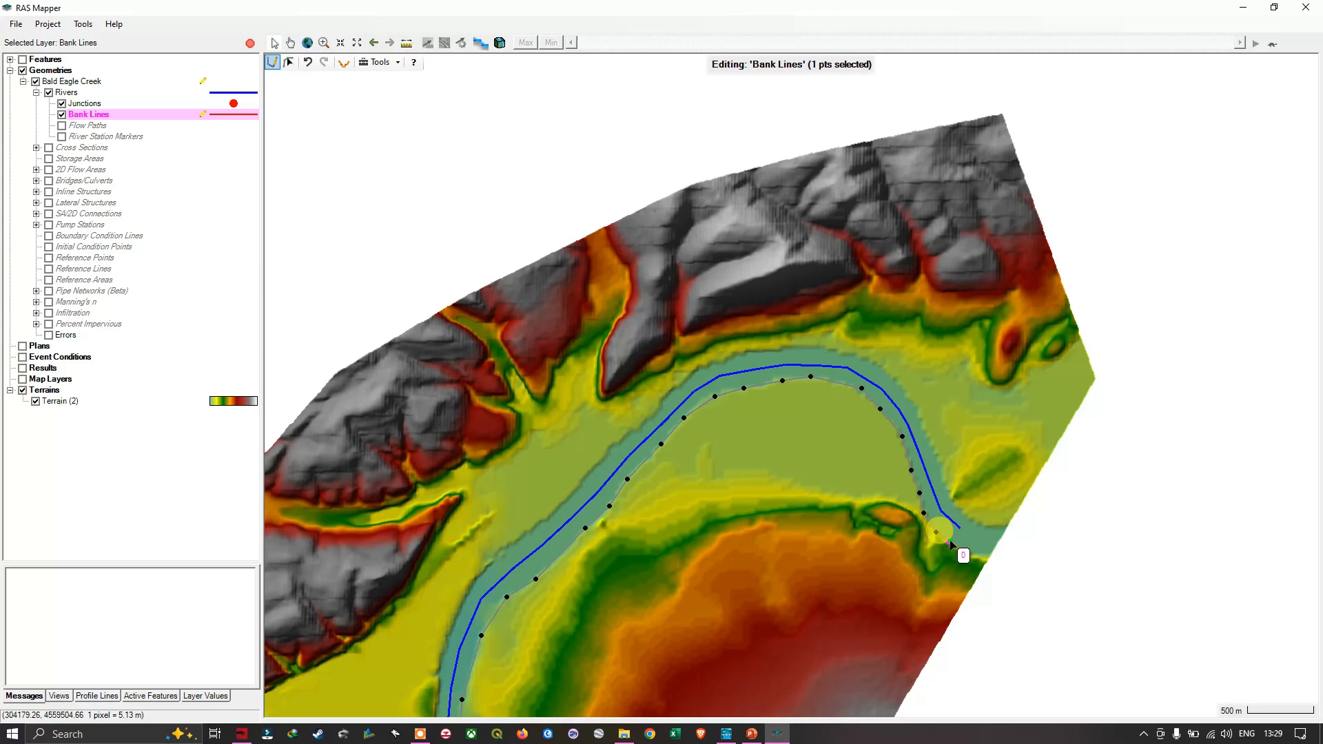
left_click(950, 543)
double_click(949, 544)
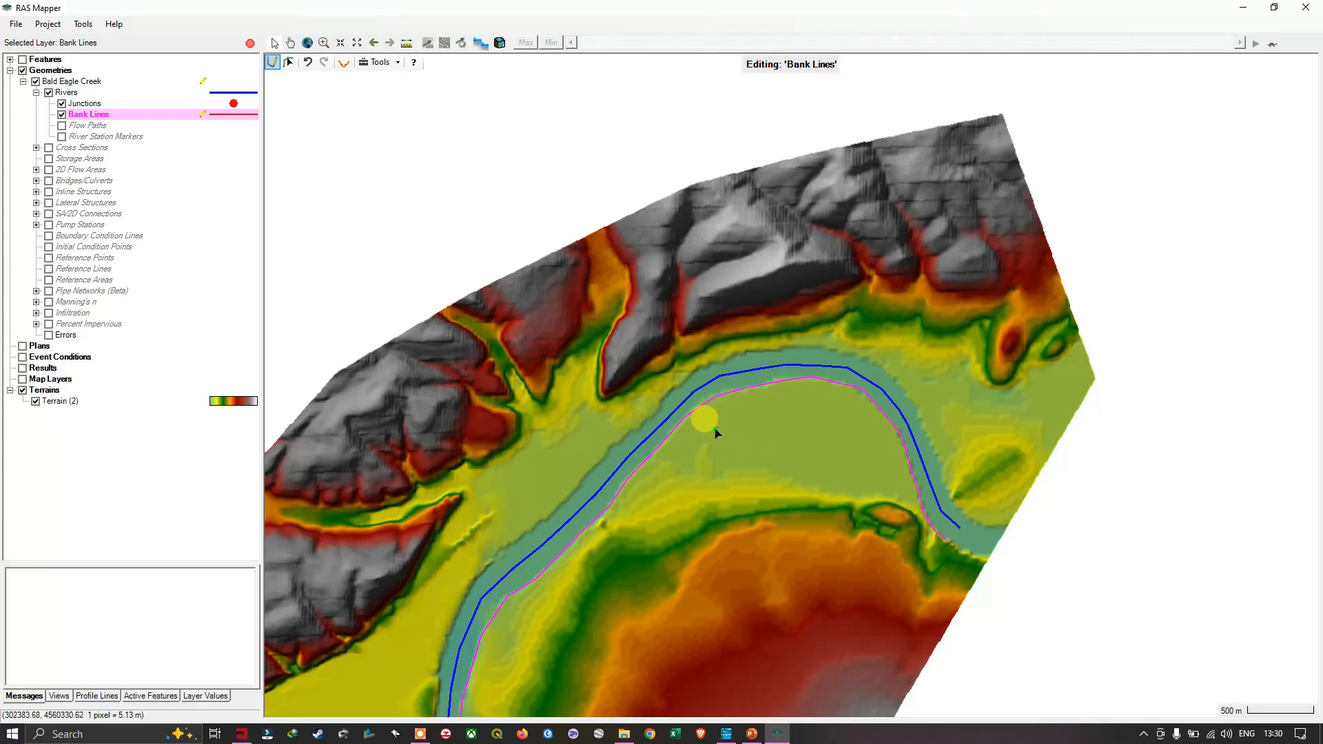
Stop editing the Bank Lines layer and save the edits to the Bald Eagle Creek geometry
scroll(799, 482, "down", 2)
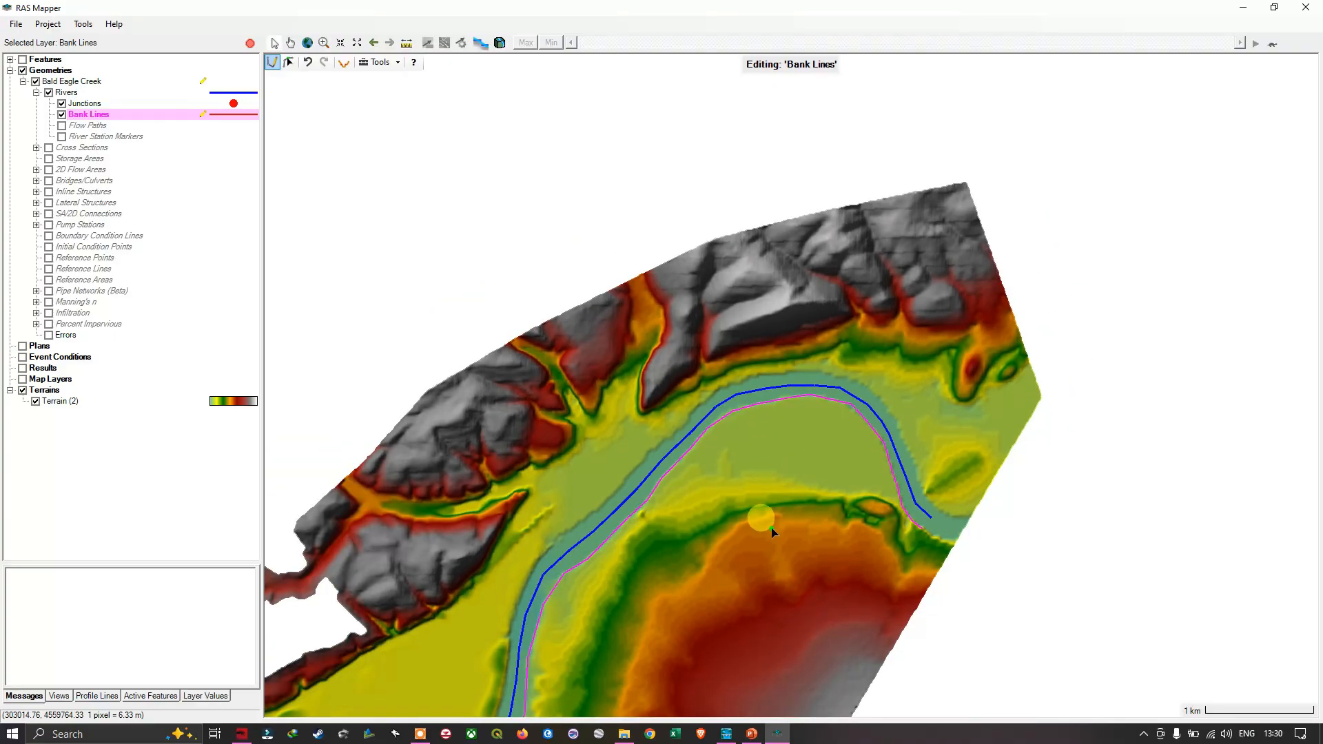
left_click_drag(758, 519, 886, 360)
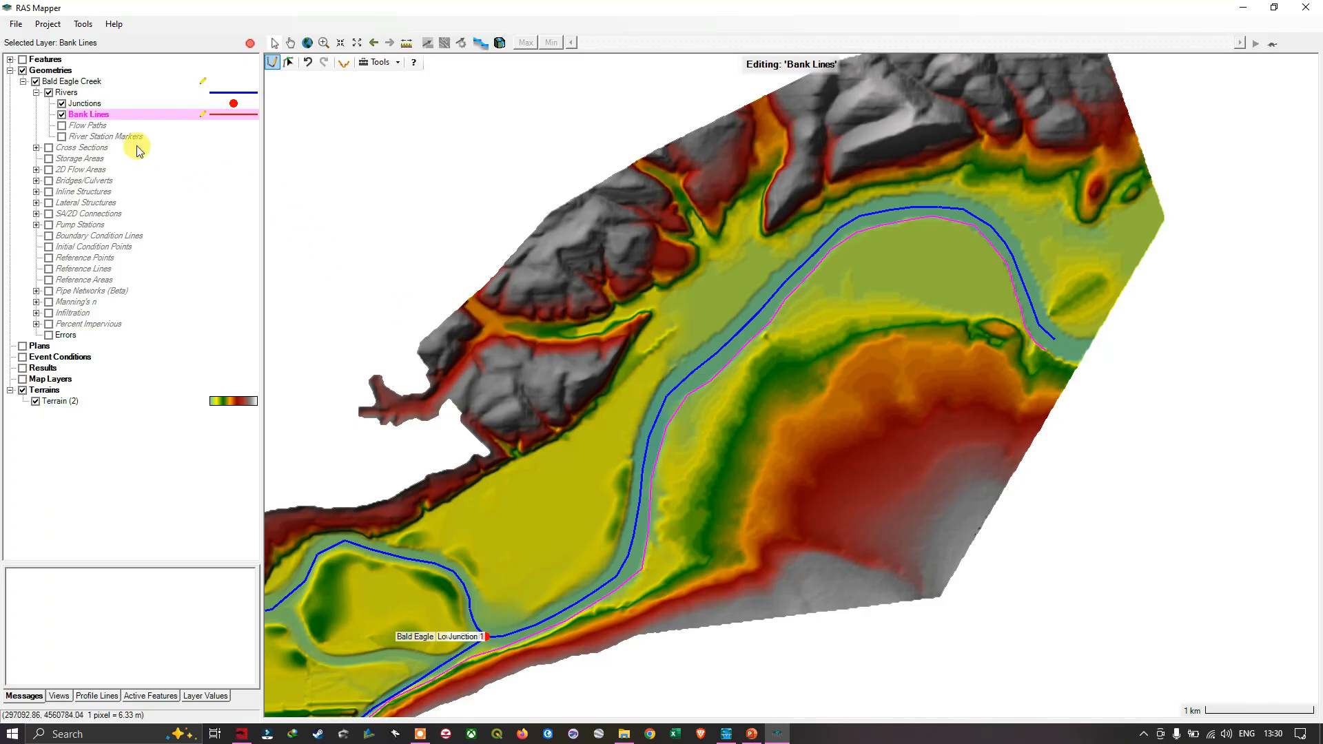
right_click(90, 117)
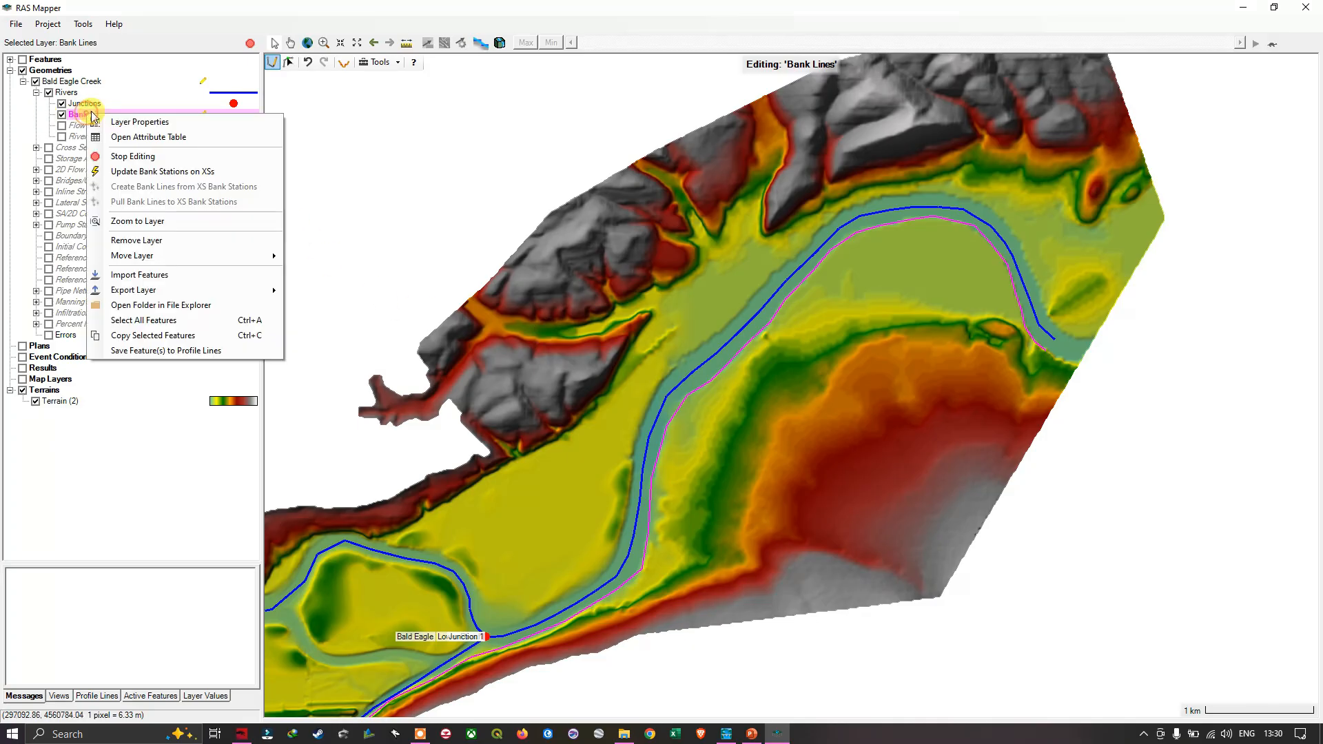
left_click(122, 157)
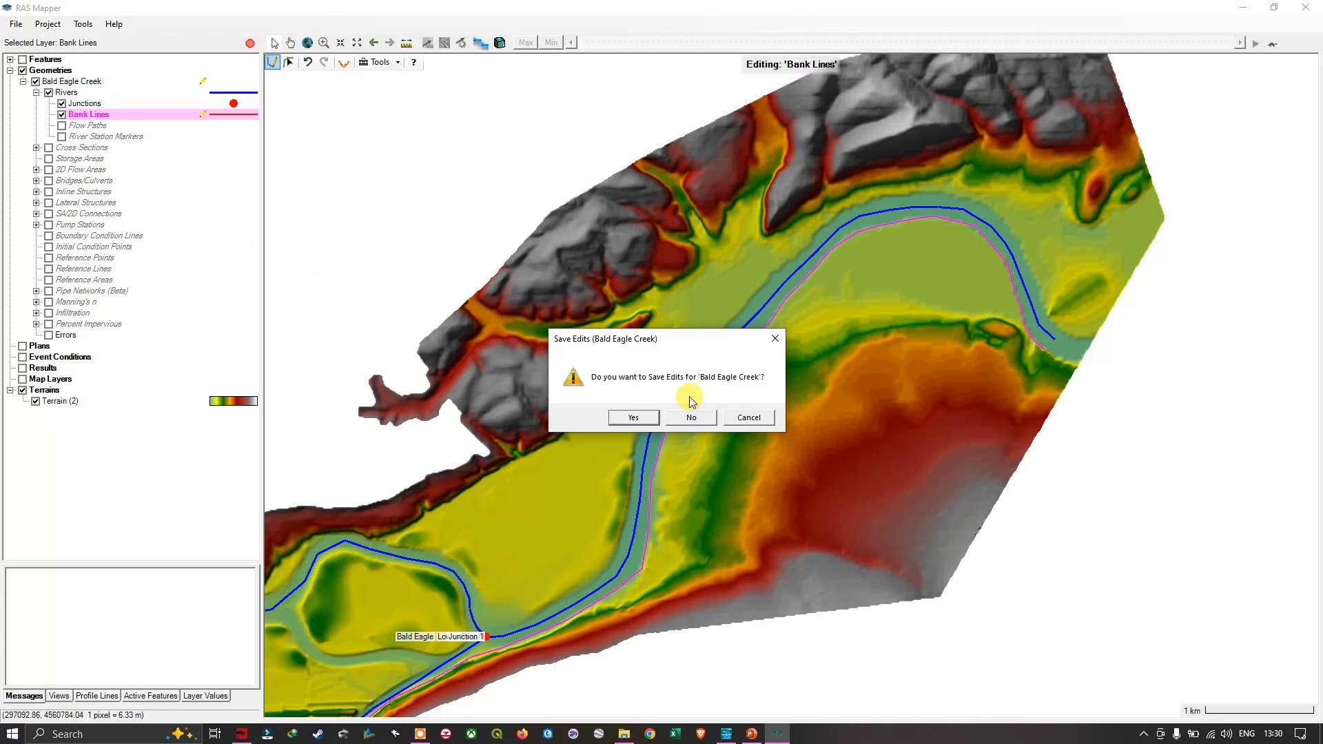
left_click(634, 418)
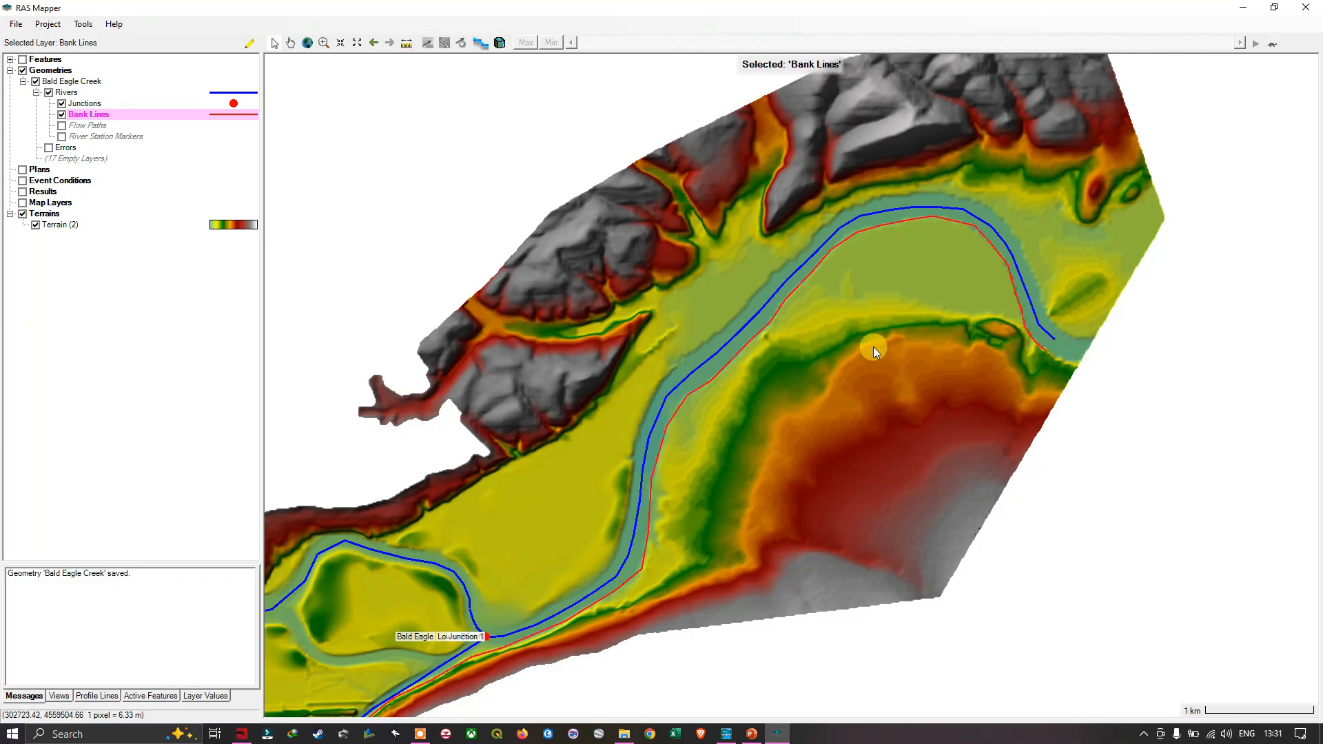
Return to the start of the Bald Eagle Upper Reach and reopen the Bank Lines layer for editing
scroll(803, 514, "down", 3)
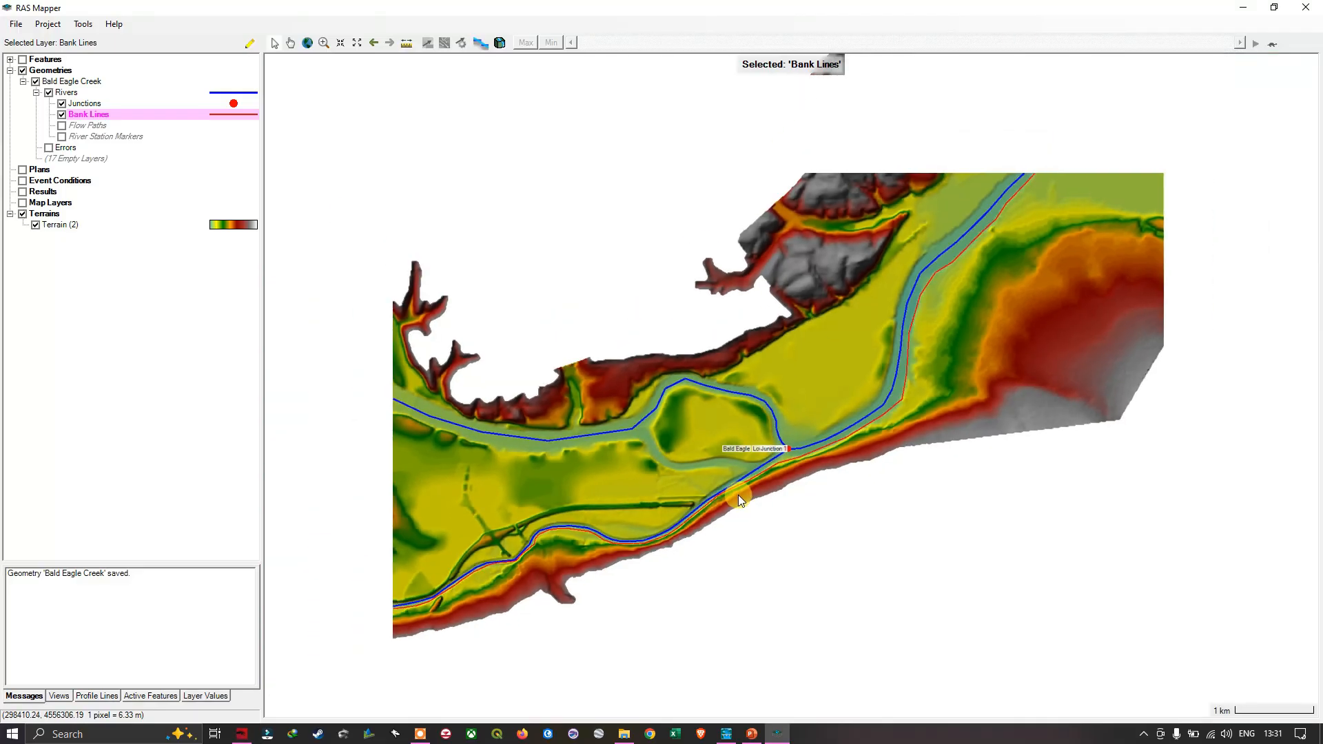
left_click_drag(477, 491, 1079, 339)
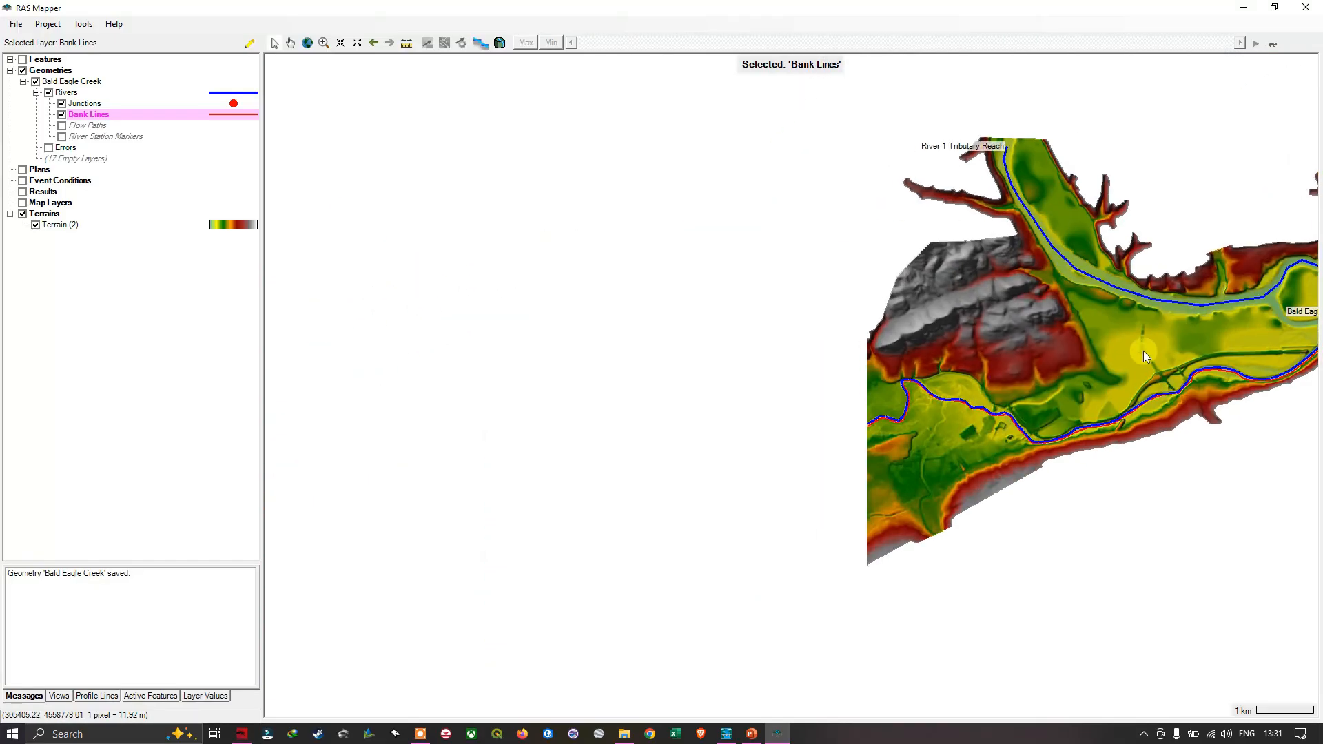
left_click_drag(538, 545, 746, 227)
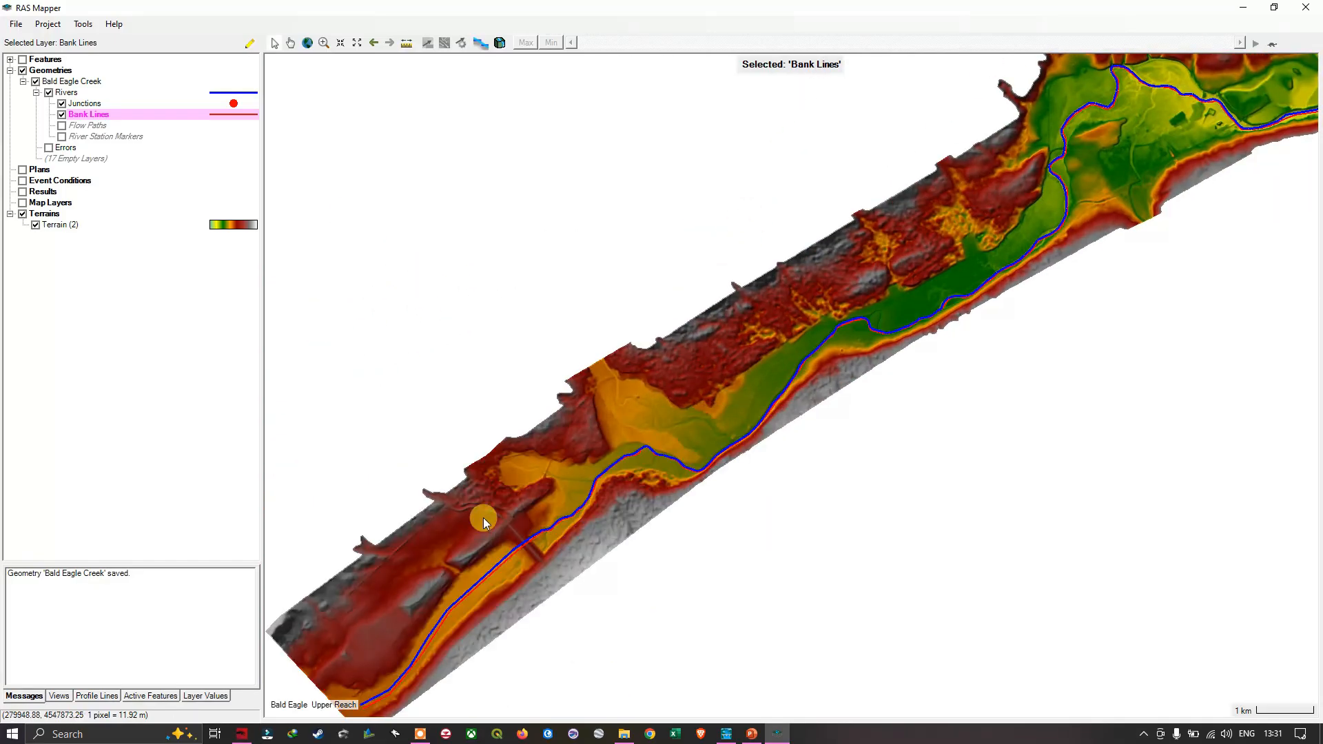
left_click_drag(485, 519, 742, 173)
scroll(594, 428, "up", 3)
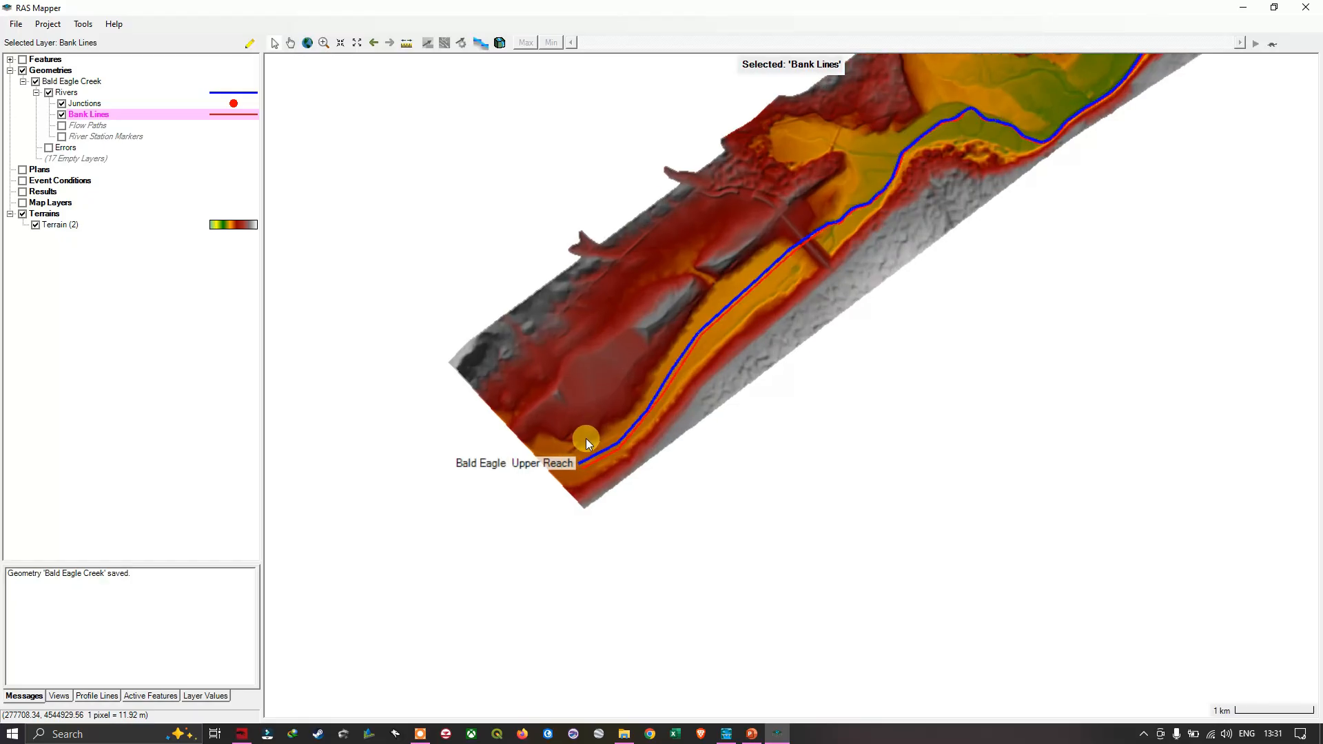
scroll(583, 442, "up", 1)
left_click_drag(752, 376, 614, 534)
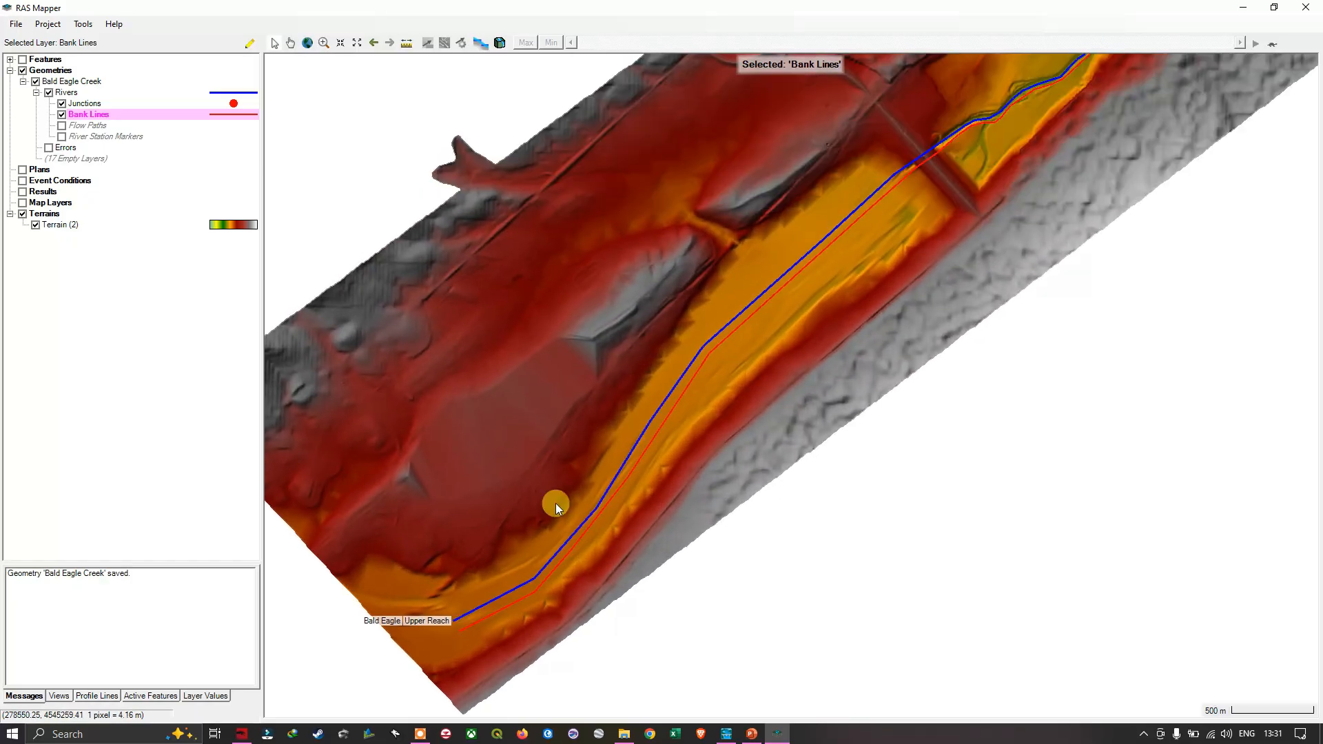
right_click(100, 115)
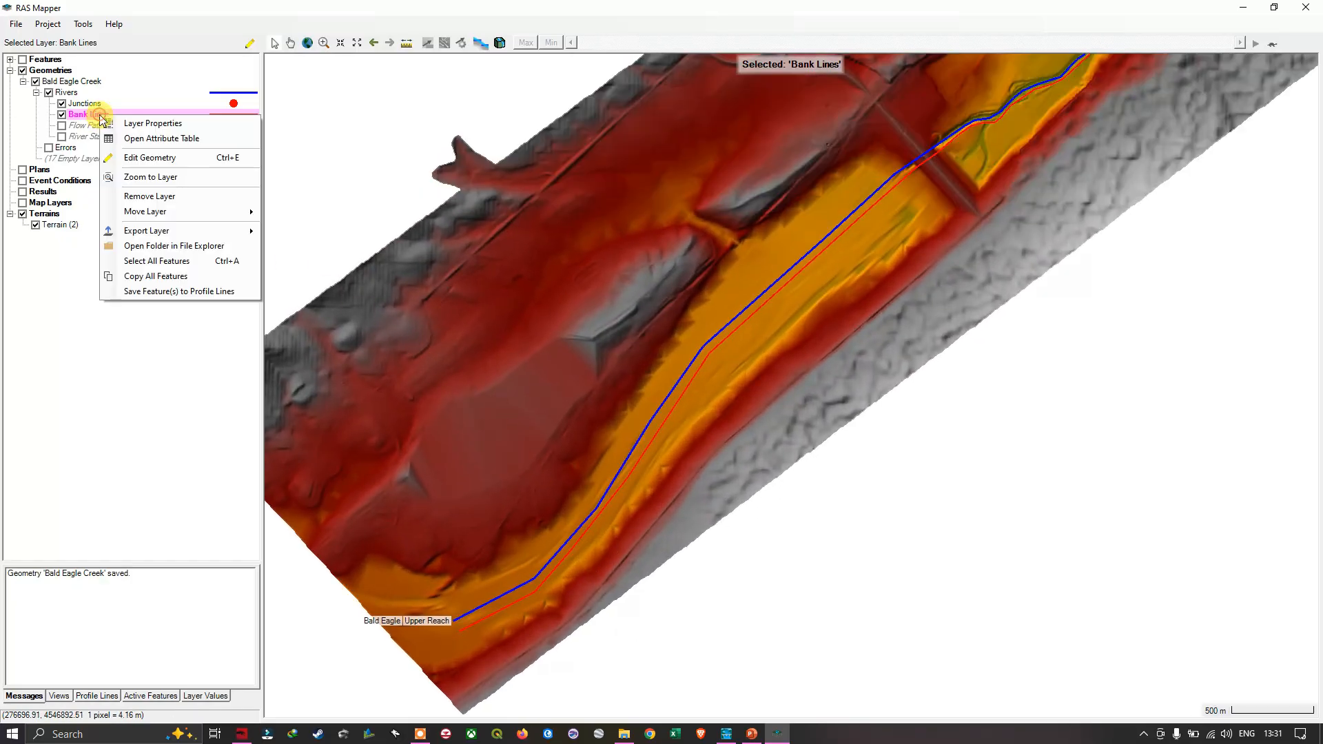
left_click(173, 162)
Examine the right bank line against the river centerline and terrain from the Upper Reach to Junction 1
scroll(758, 386, "down", 3)
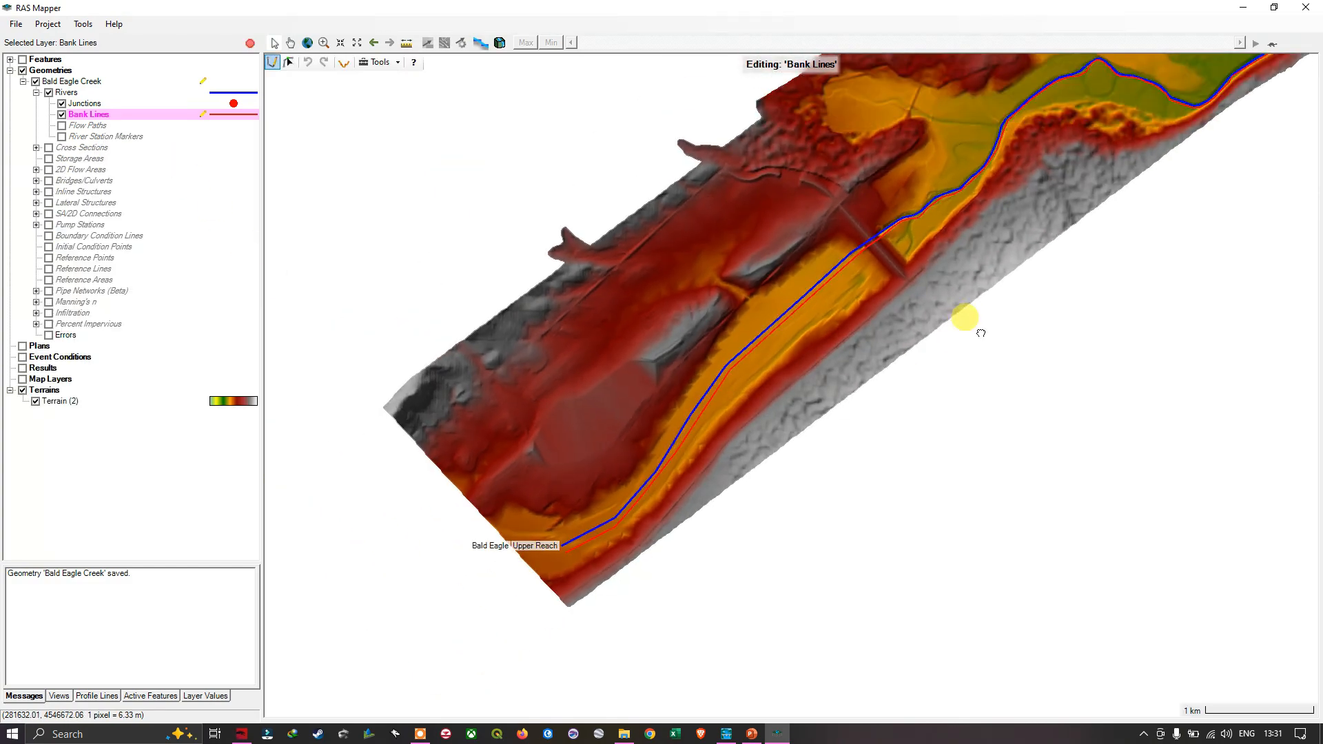
left_click_drag(978, 331, 642, 586)
left_click_drag(887, 343, 750, 502)
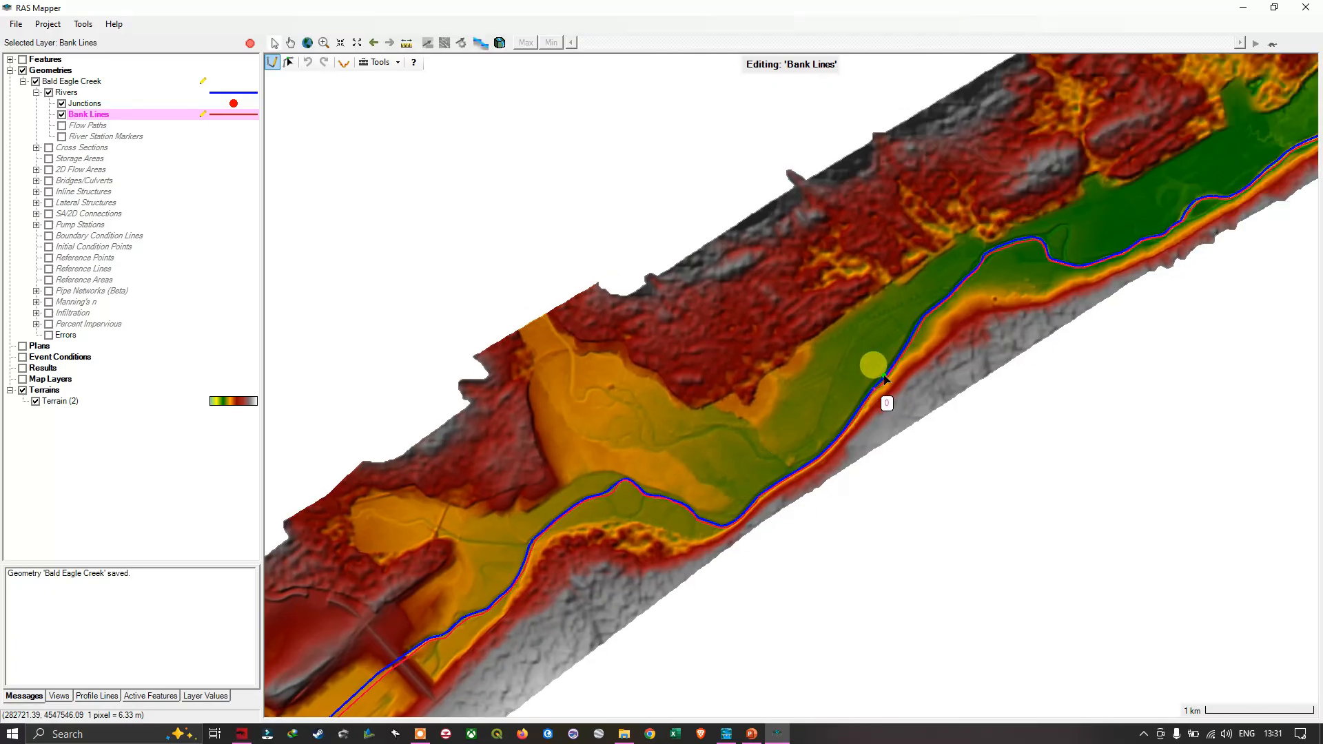
left_click_drag(892, 370, 727, 474)
left_click_drag(508, 546, 1085, 238)
left_click_drag(655, 563, 751, 369)
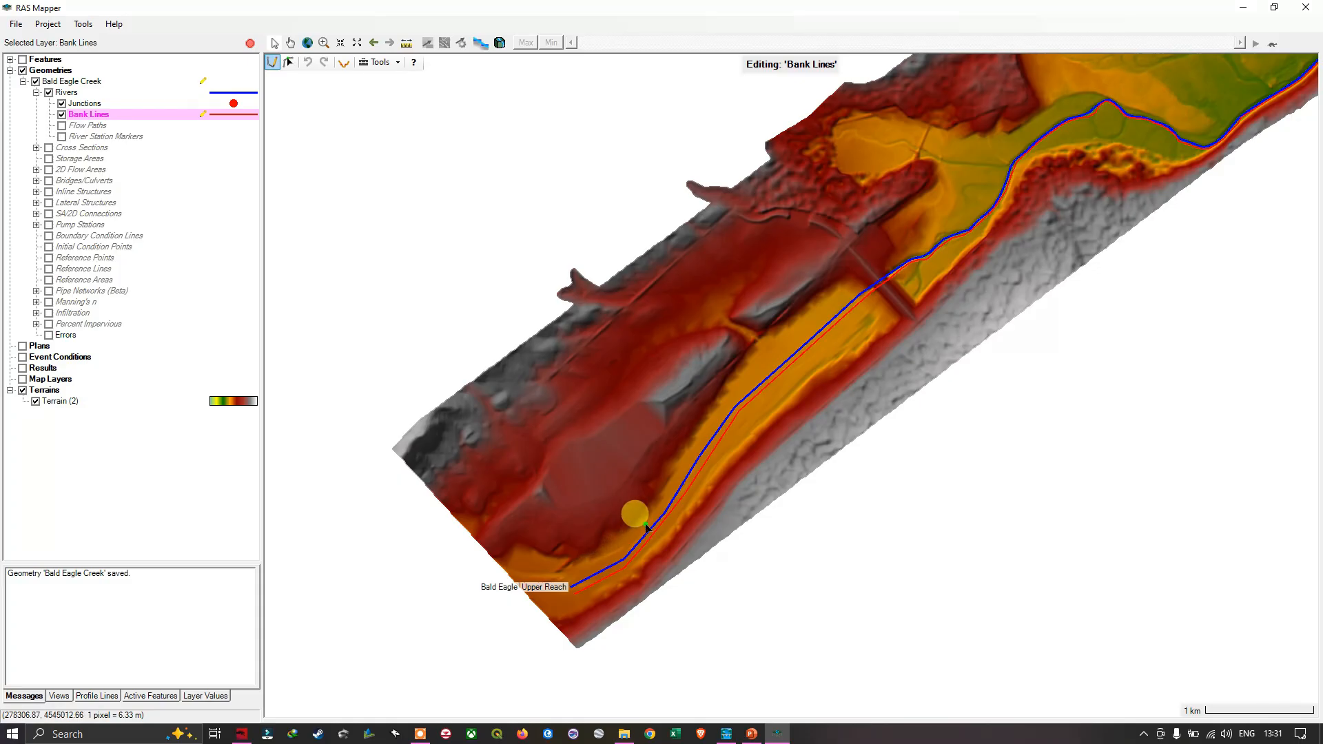
left_click_drag(836, 308, 717, 463)
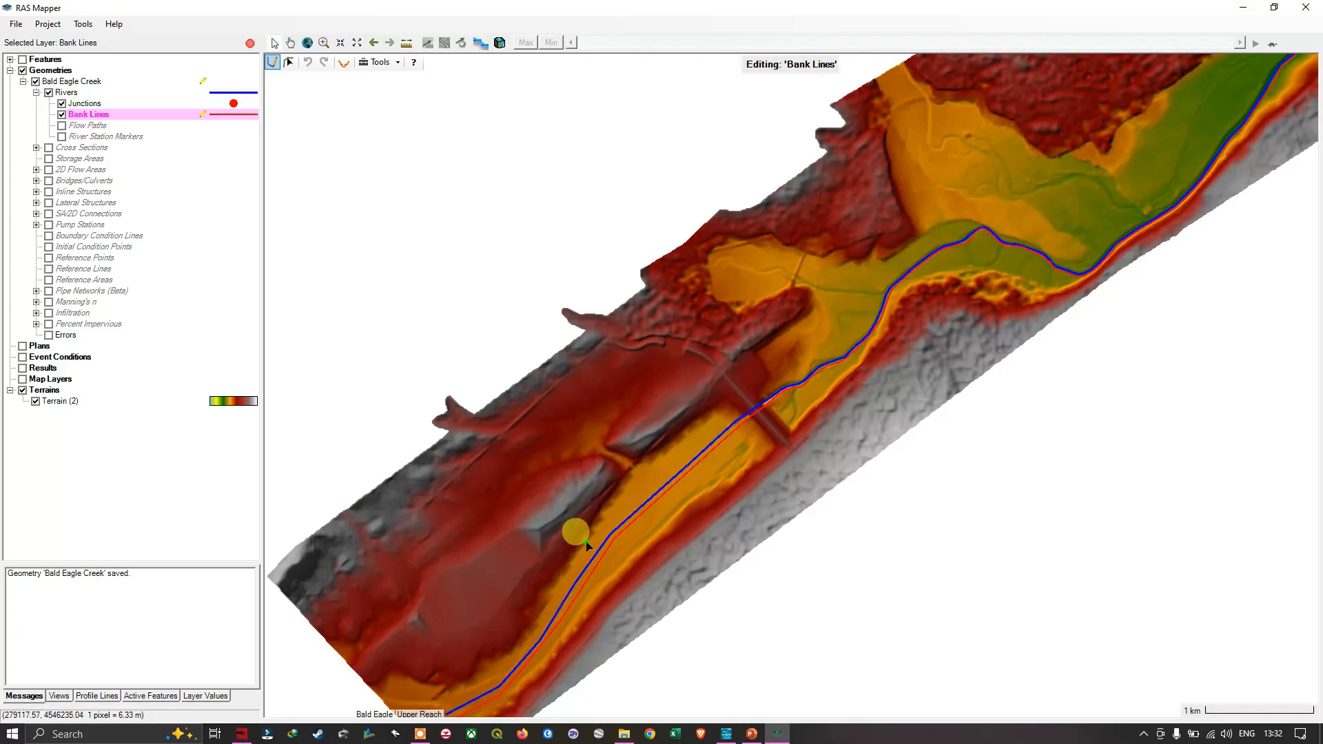
left_click_drag(869, 349, 648, 528)
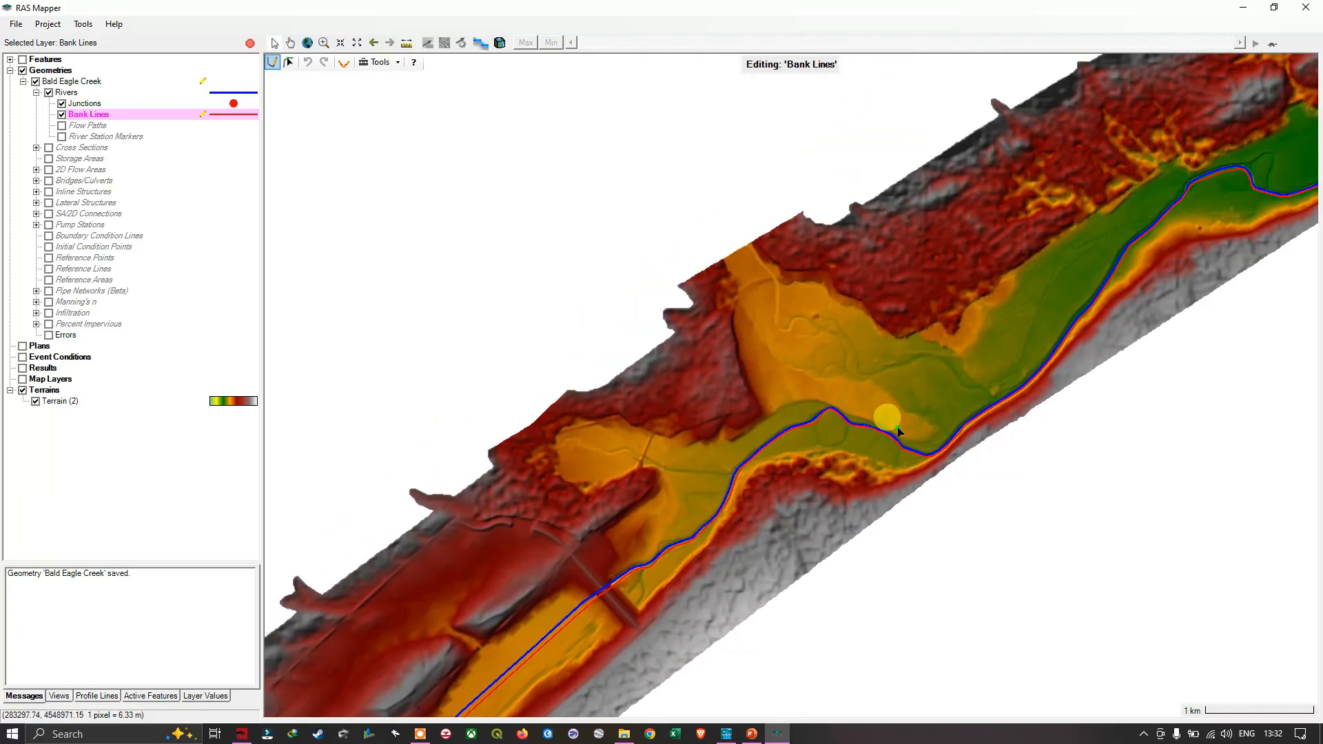
left_click_drag(965, 403, 544, 629)
left_click_drag(877, 384, 618, 523)
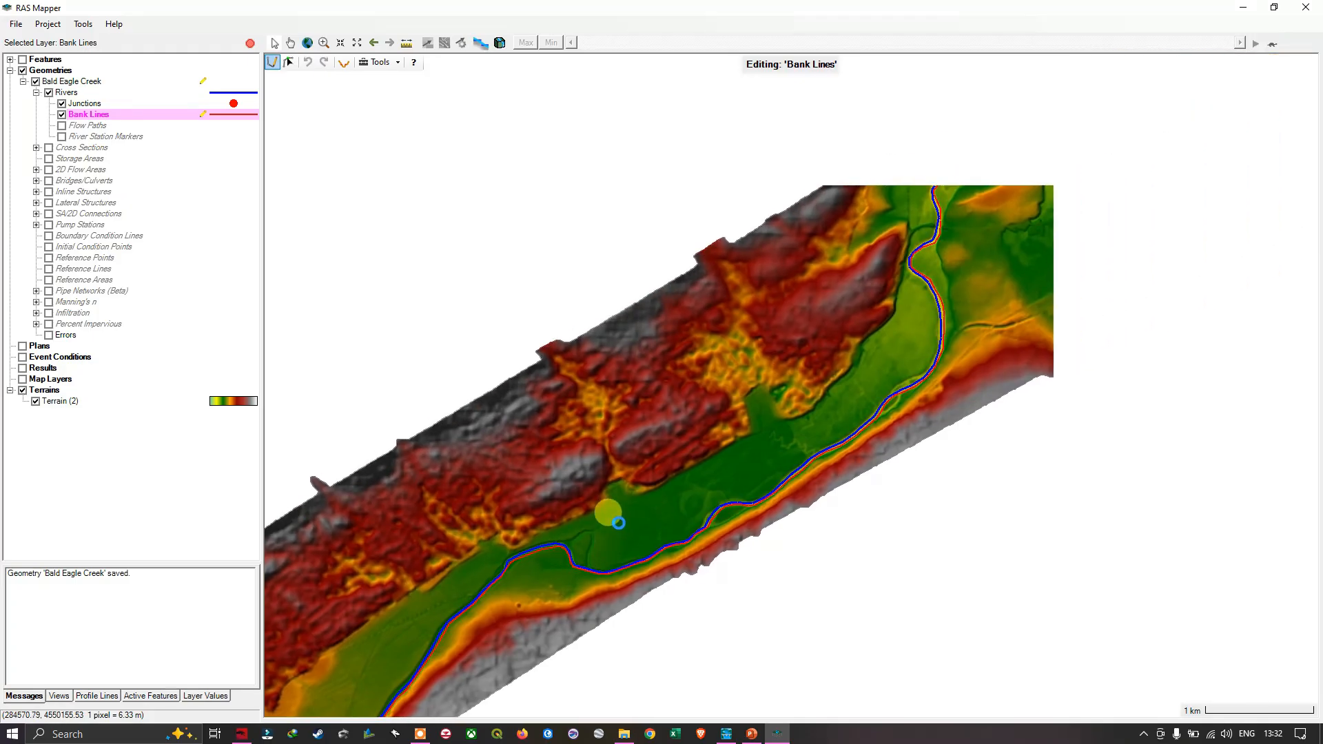
left_click_drag(933, 369, 673, 549)
left_click_drag(945, 372, 506, 594)
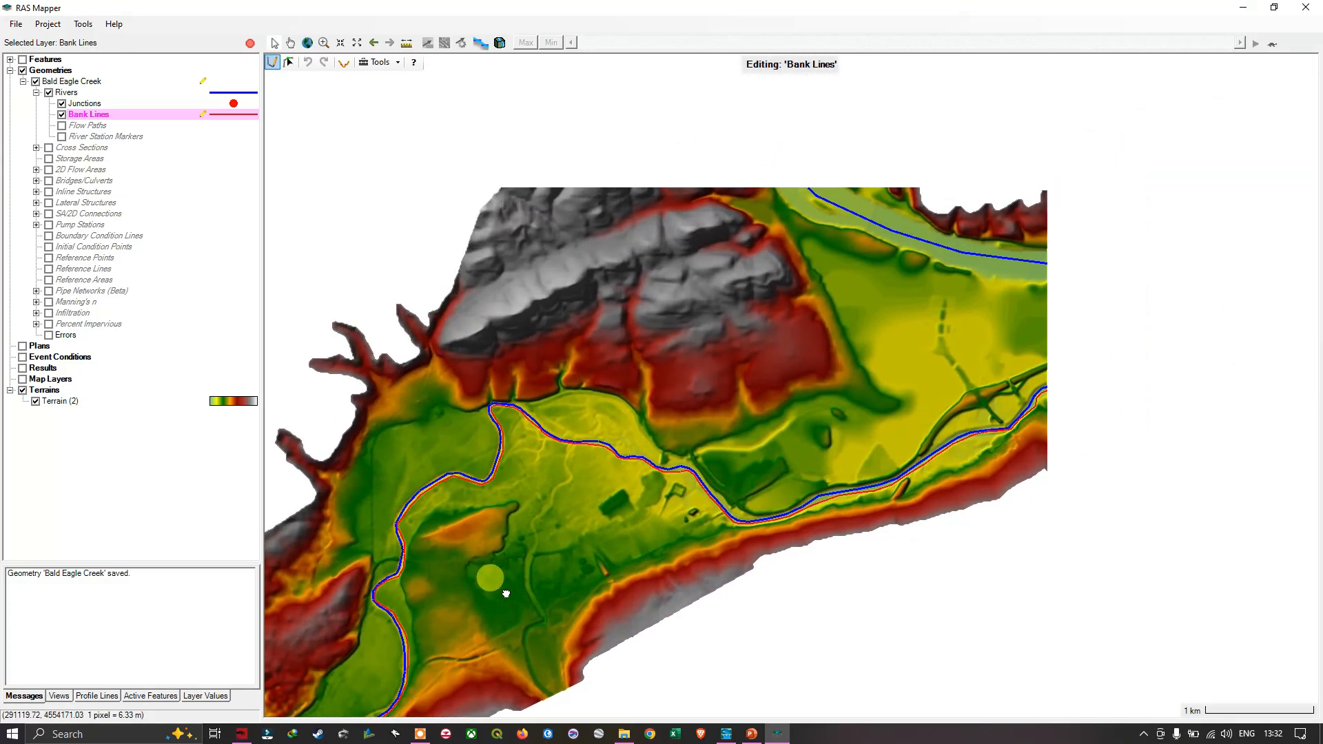
left_click_drag(734, 419, 595, 515)
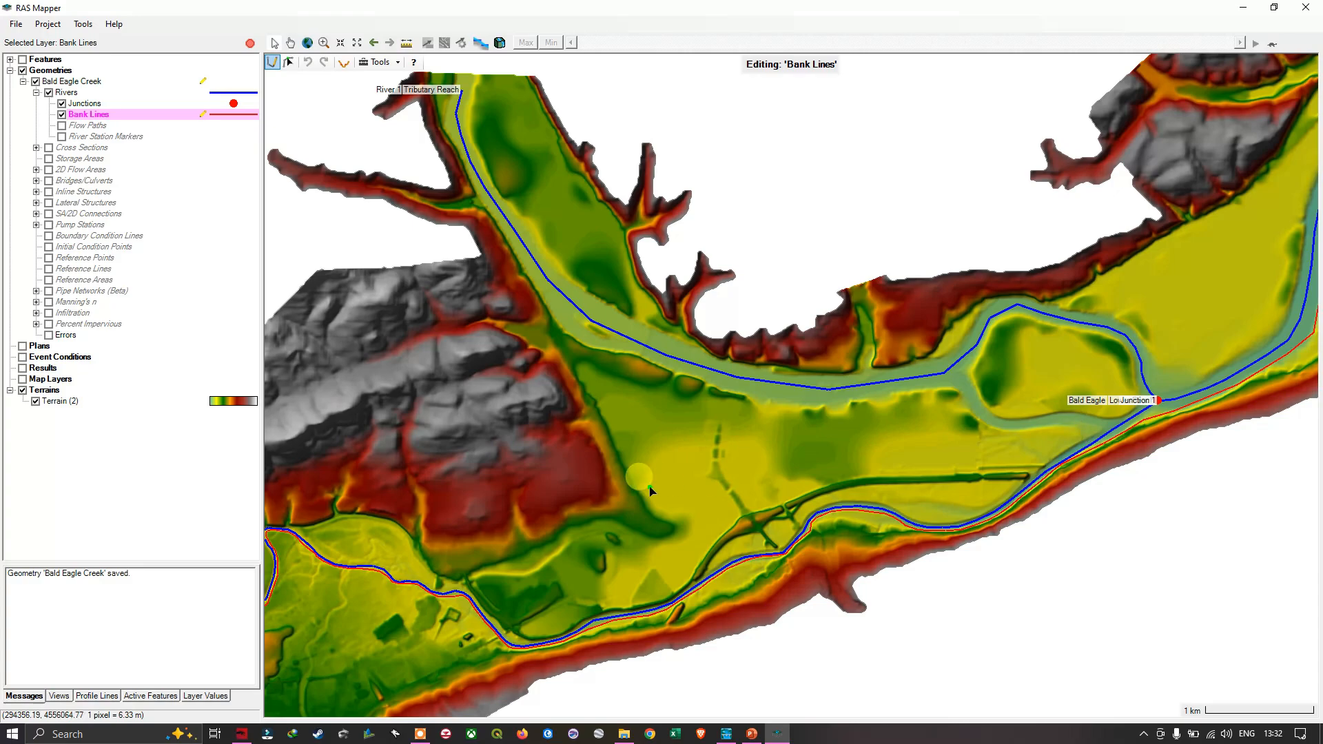
Start the left bank line at the upstream end of the Bald Eagle Upper Reach and trace it around the first bend
left_click_drag(638, 473, 1140, 310)
left_click_drag(531, 551, 861, 283)
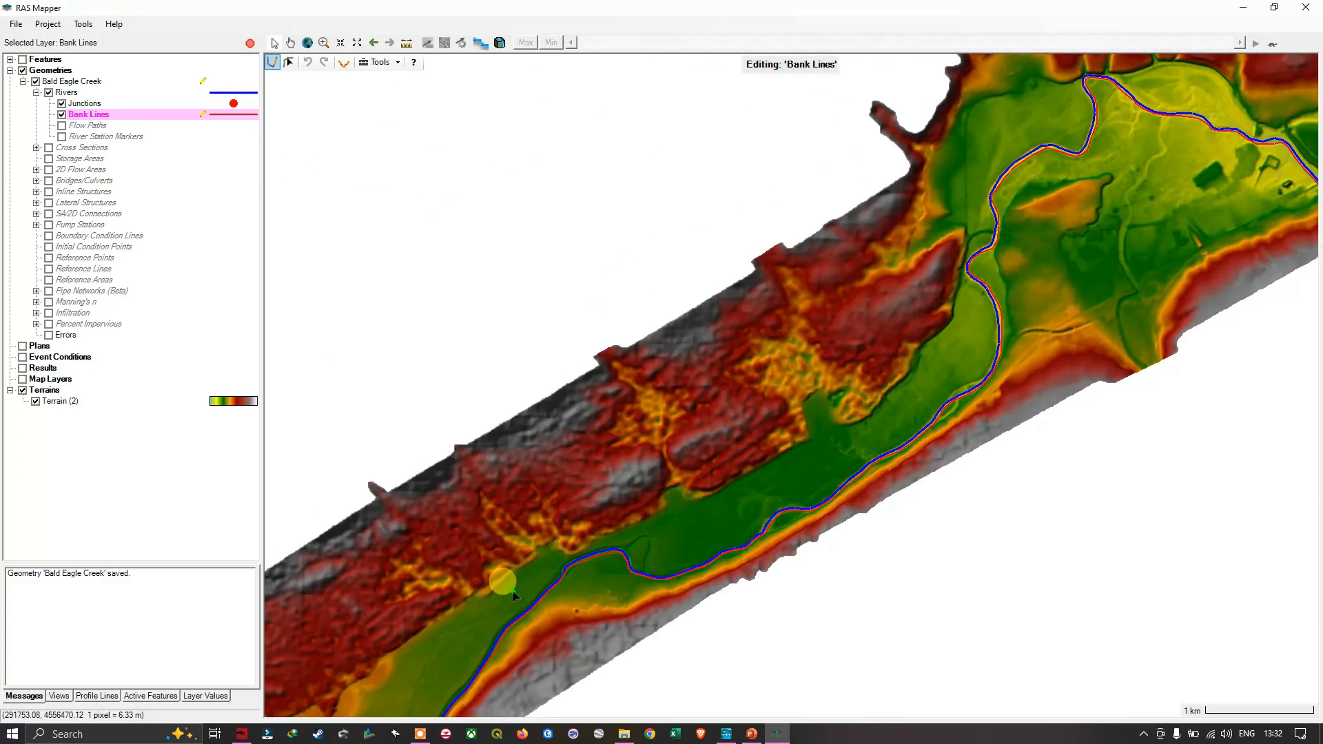
left_click_drag(502, 579, 762, 346)
left_click_drag(576, 549, 874, 316)
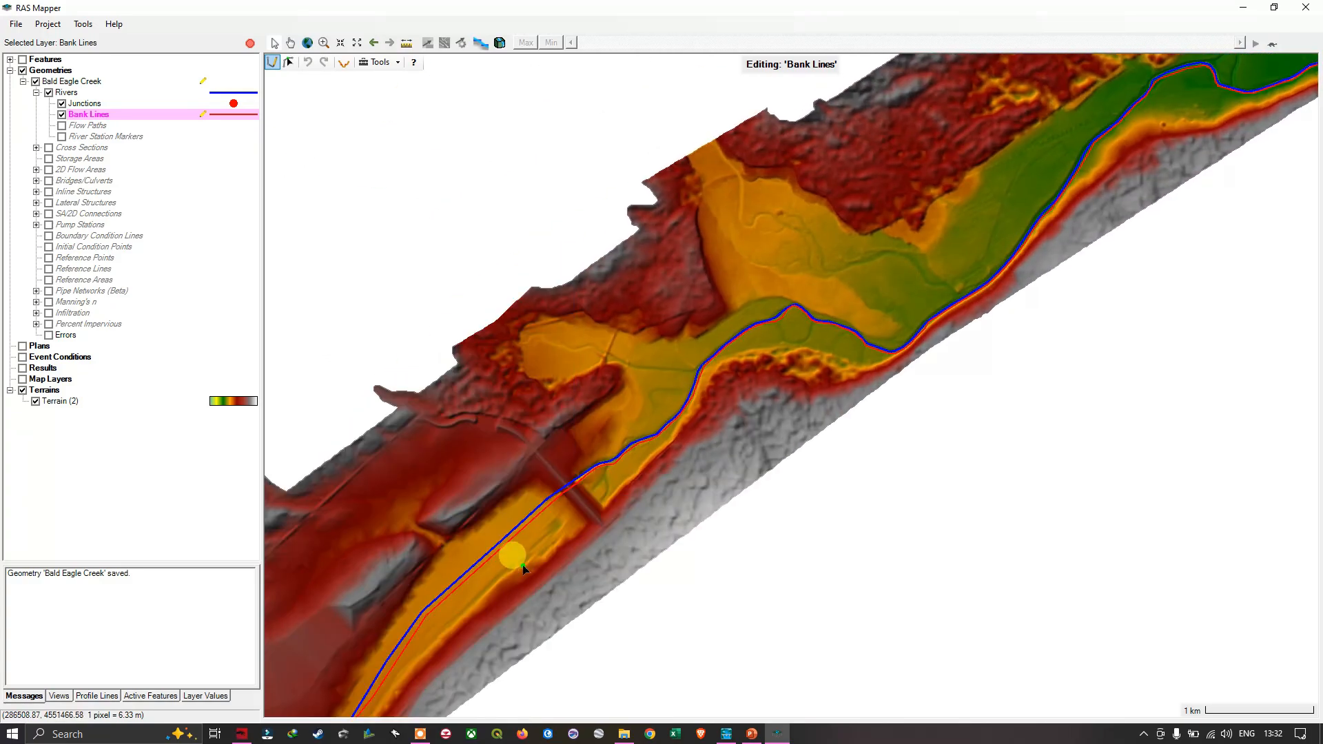
left_click_drag(511, 552, 694, 334)
scroll(498, 537, "up", 3)
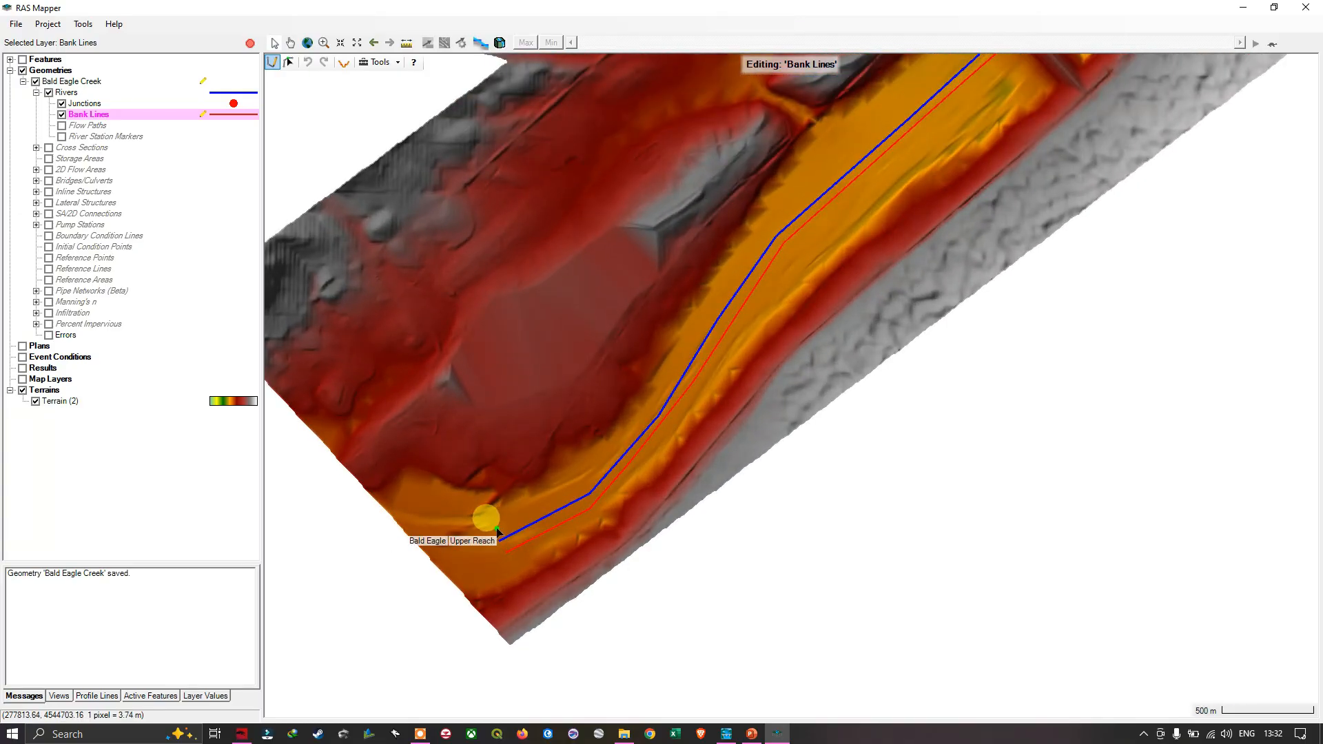
left_click_drag(497, 531, 574, 497)
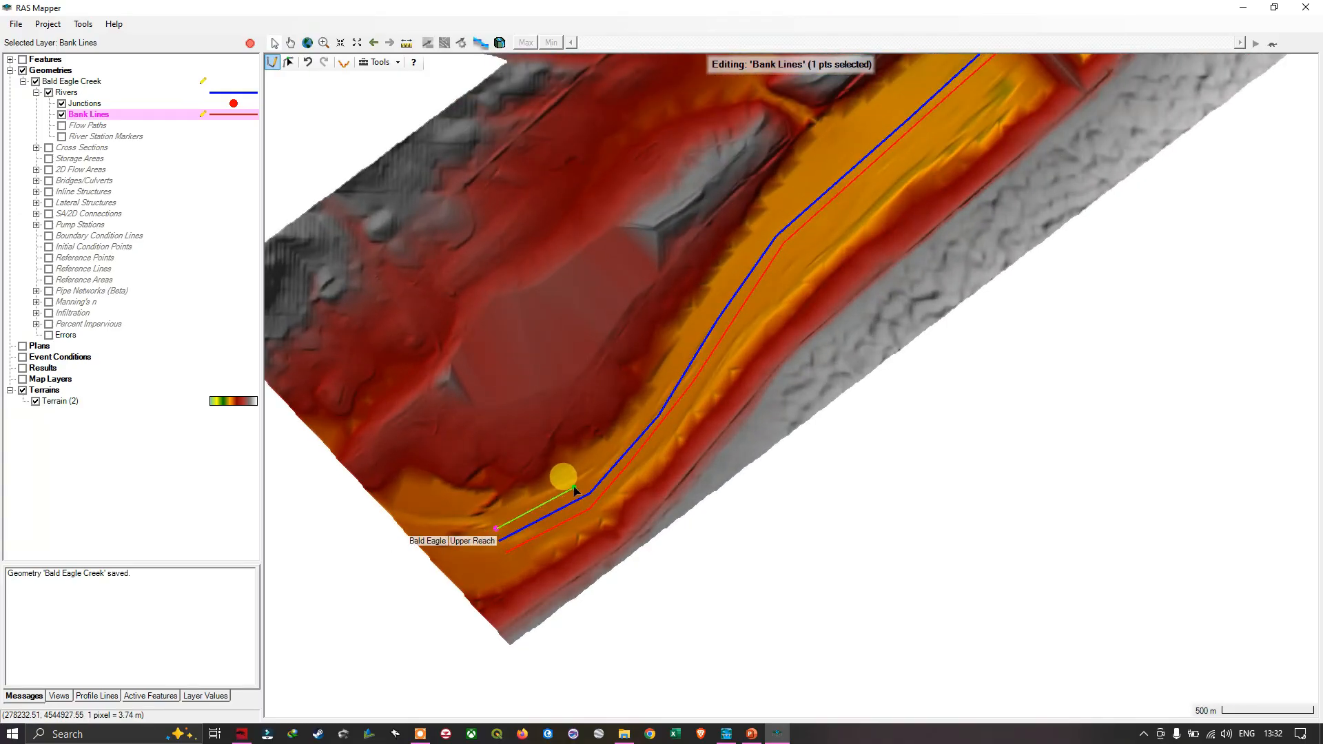
left_click(628, 441)
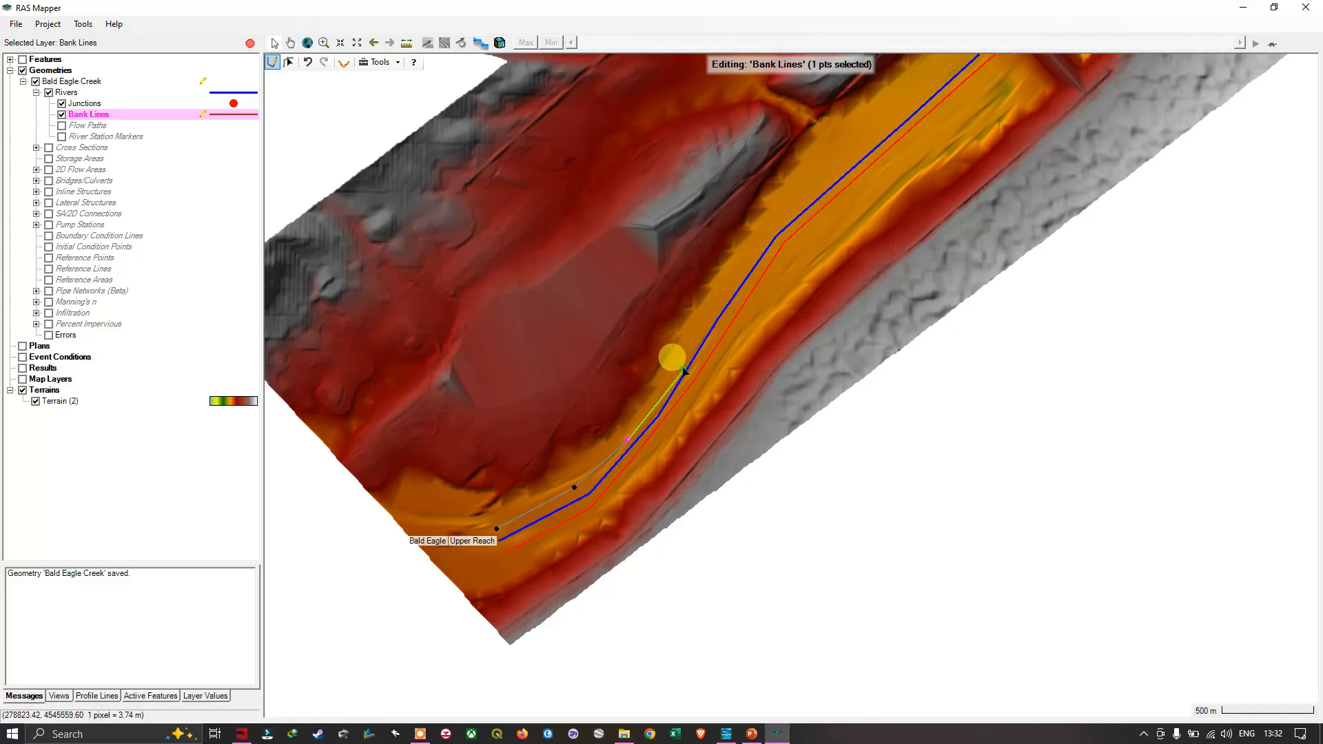
left_click_drag(740, 266, 569, 504)
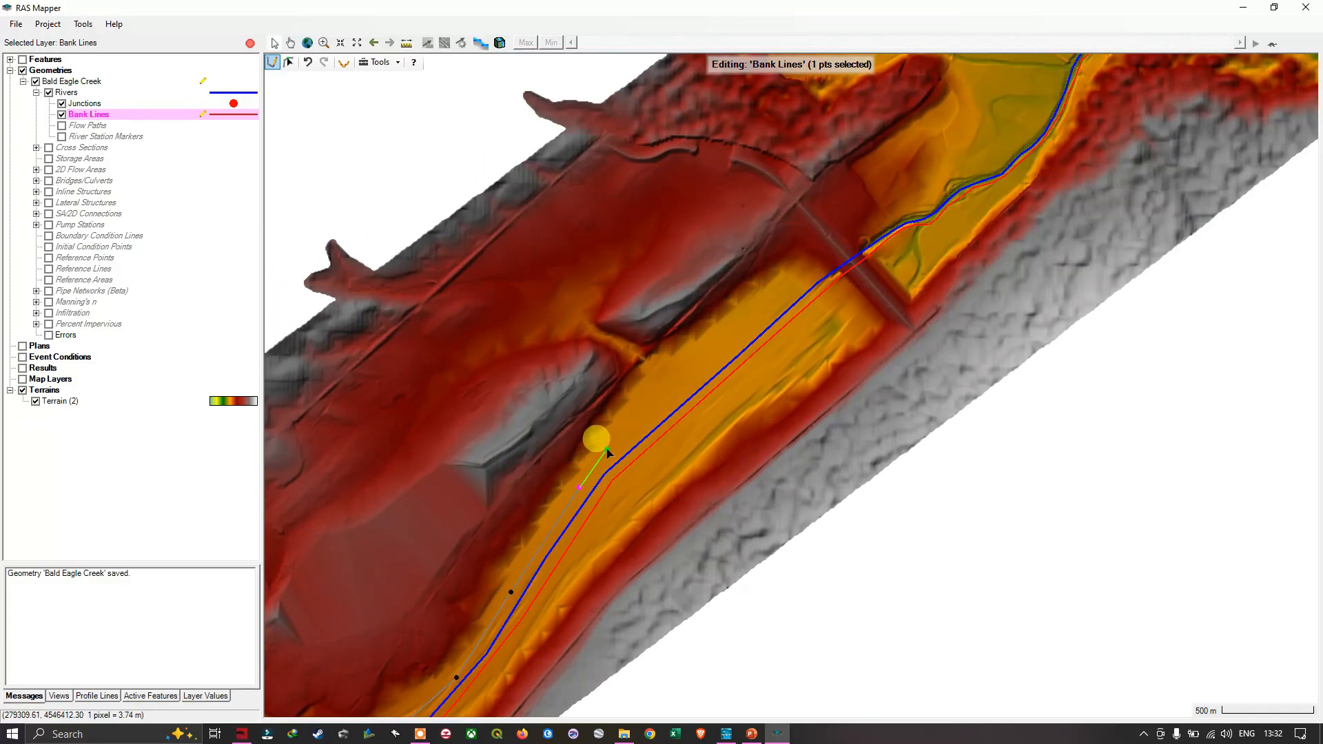
Continue the left bank line northeast along the wide straight channel and across the embankment, keeping it northwest of the river centerline
left_click(658, 401)
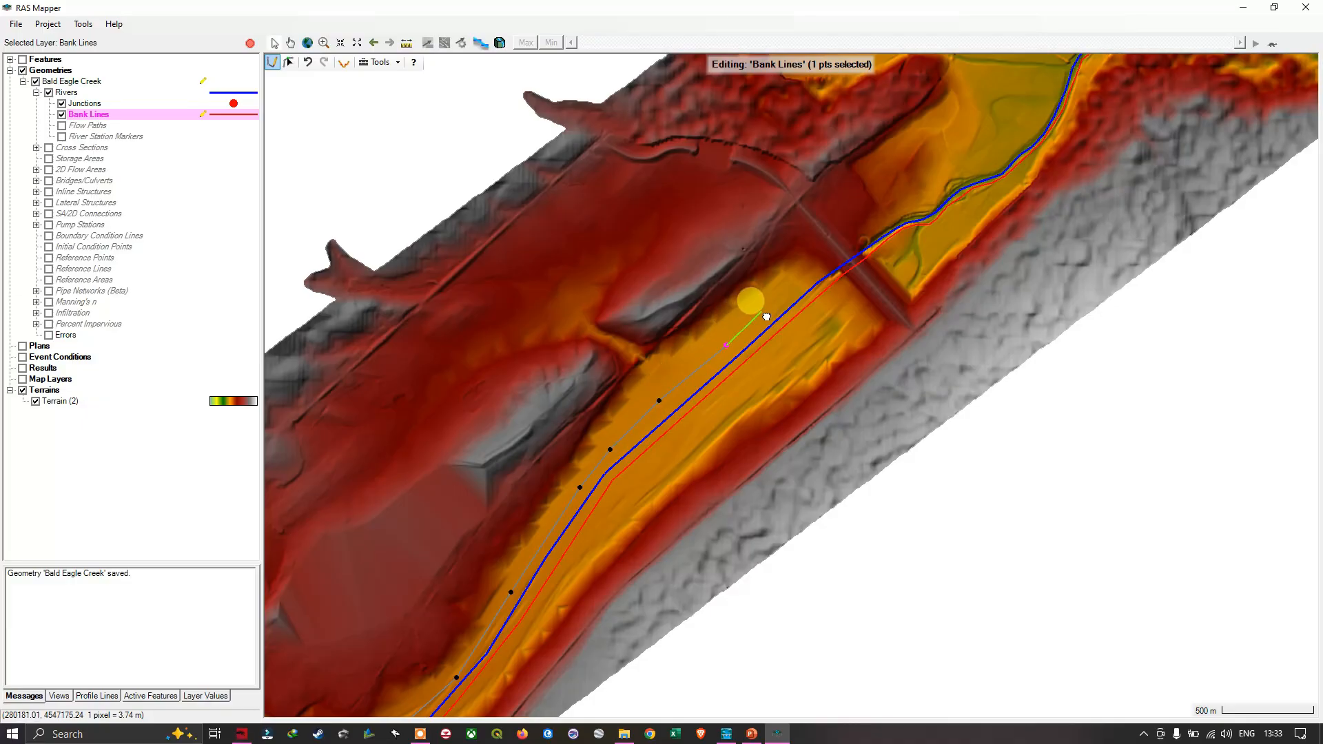
left_click_drag(766, 317, 730, 375)
left_click(749, 361)
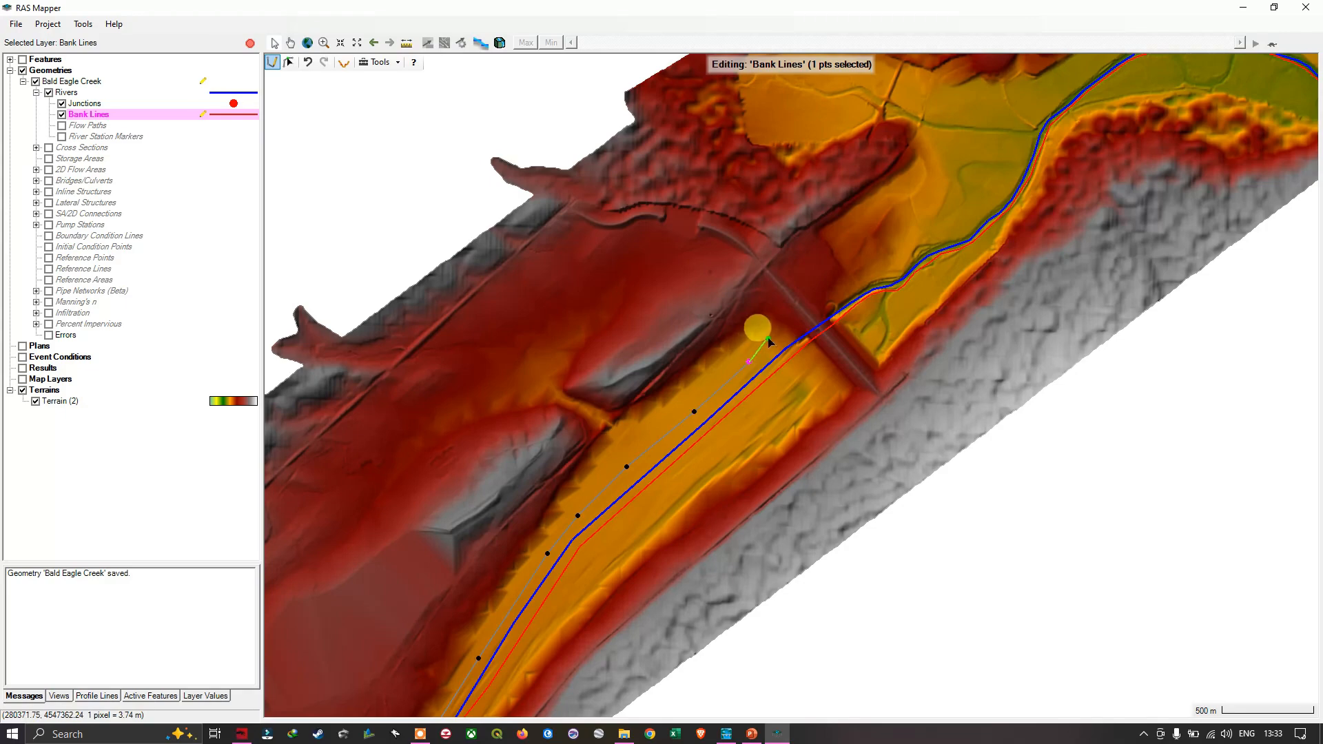
left_click(797, 325)
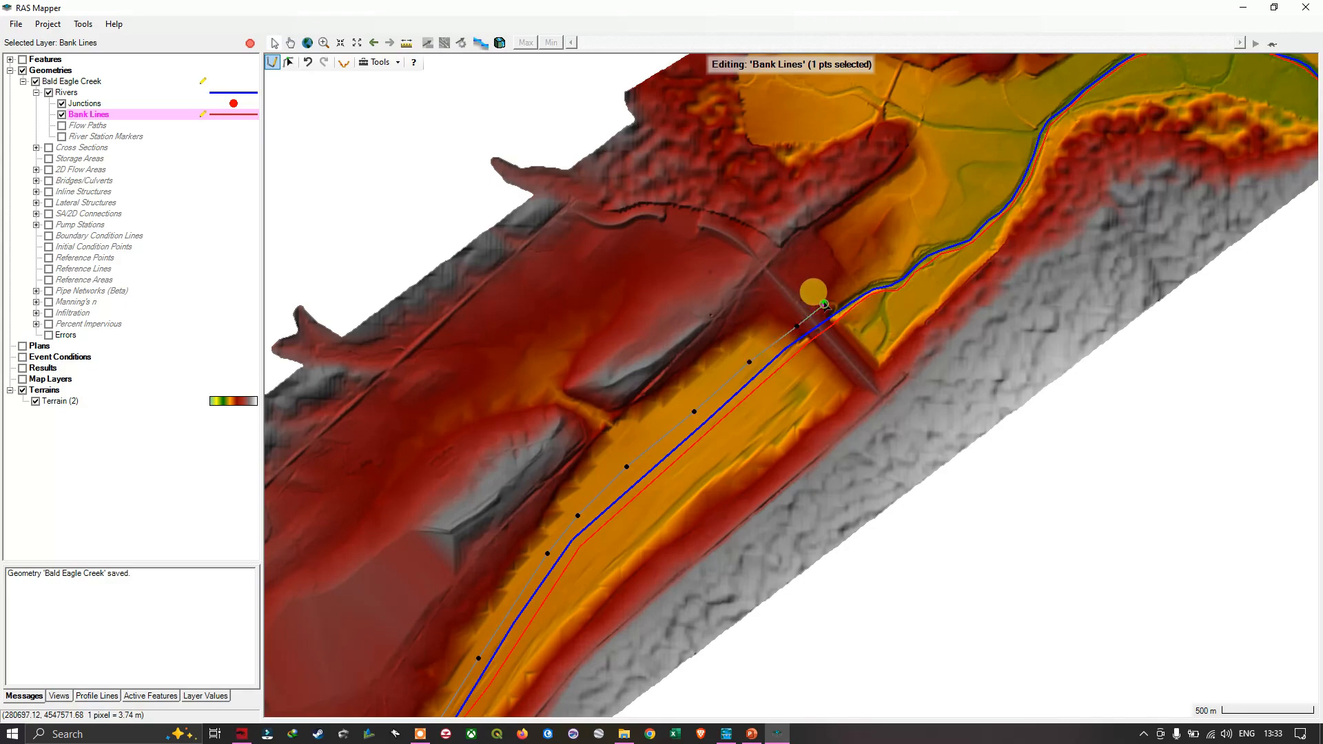
Trace the left bank line along the narrow winding channel just downstream of the embankment, following the terrain edge
scroll(842, 298, "up", 3)
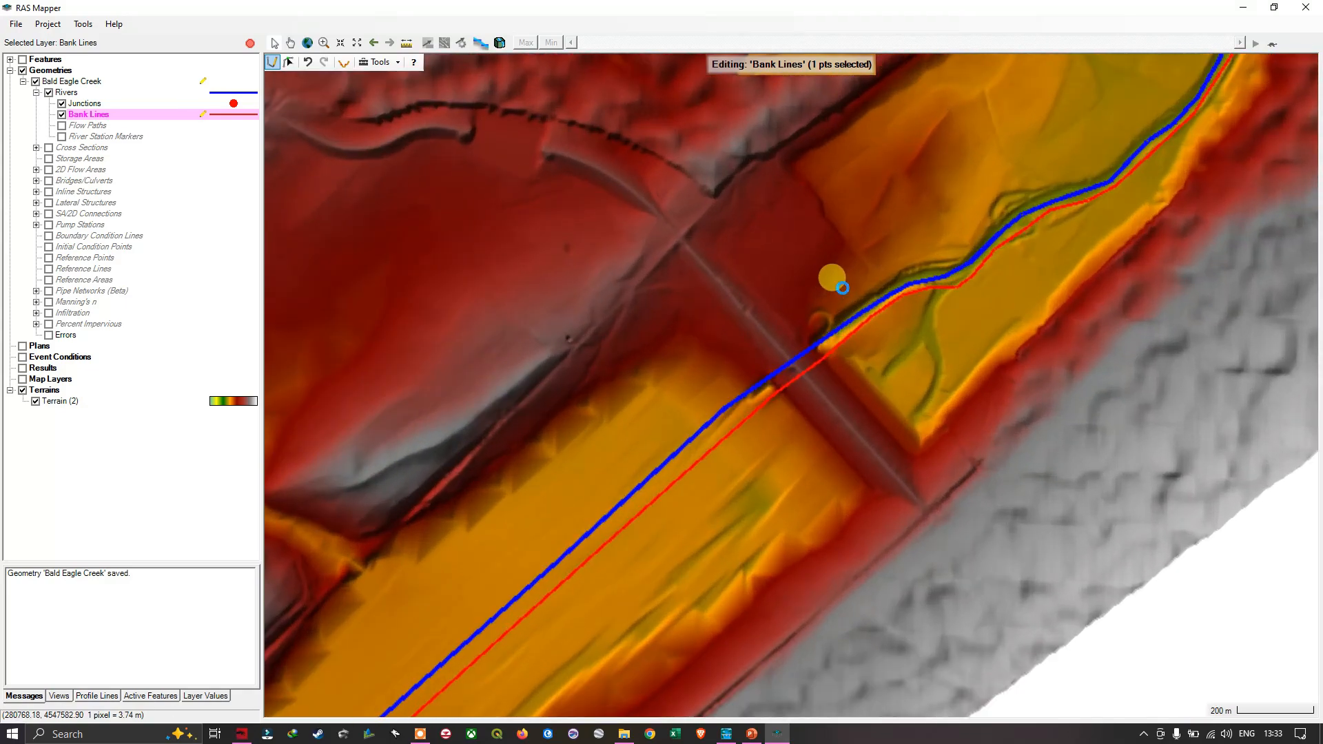
left_click_drag(842, 288, 657, 413)
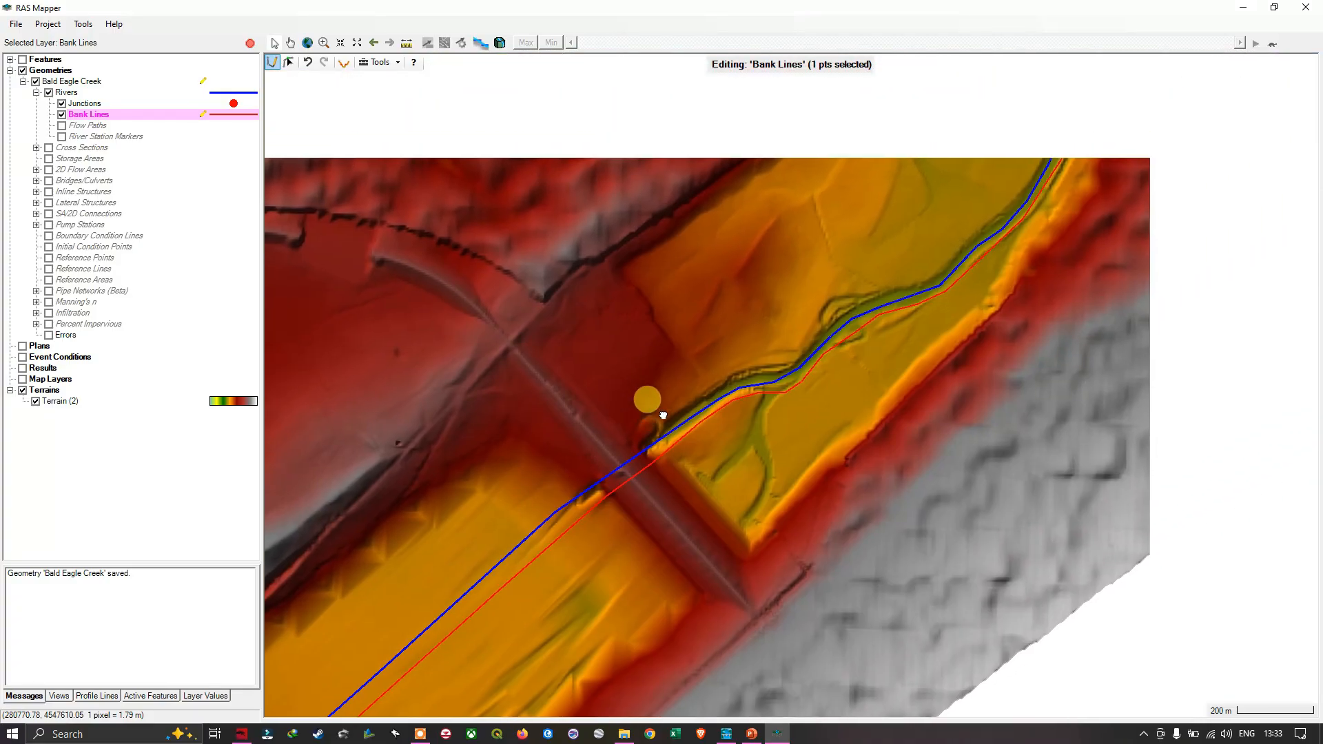
left_click(672, 411)
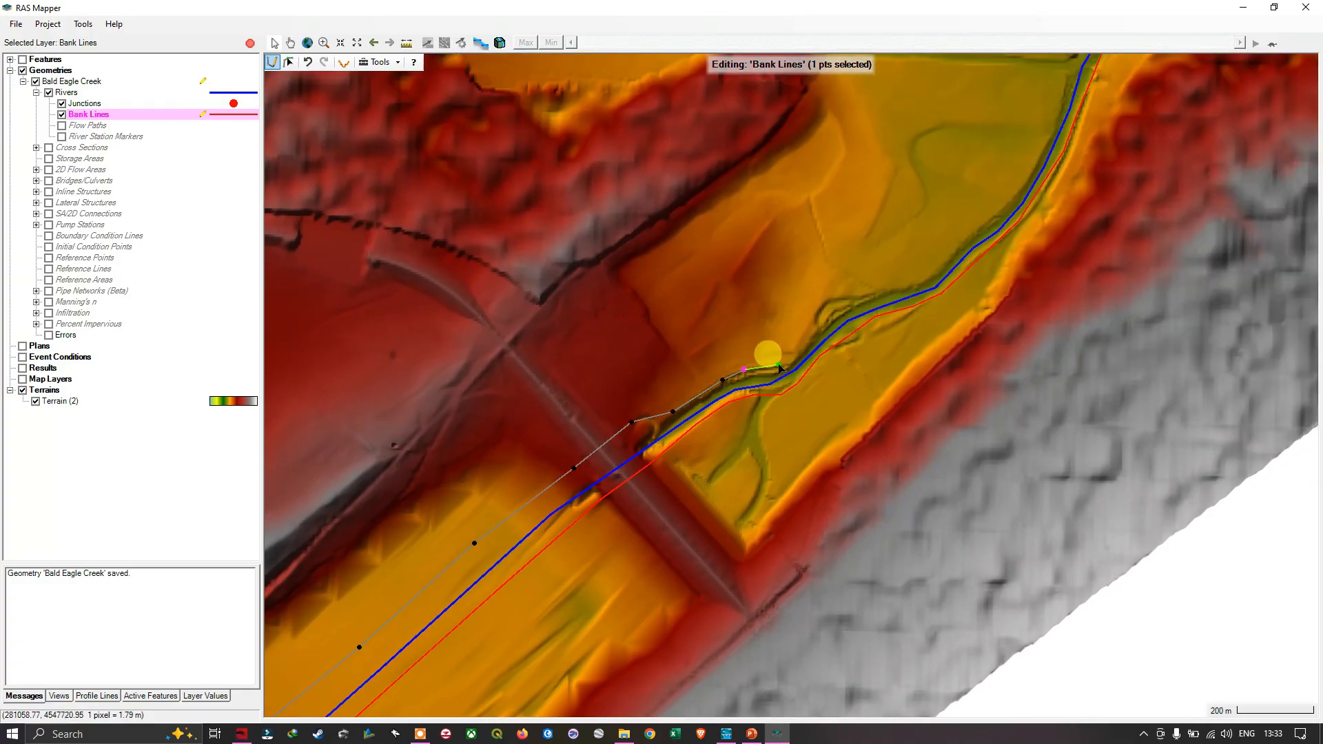
left_click(807, 350)
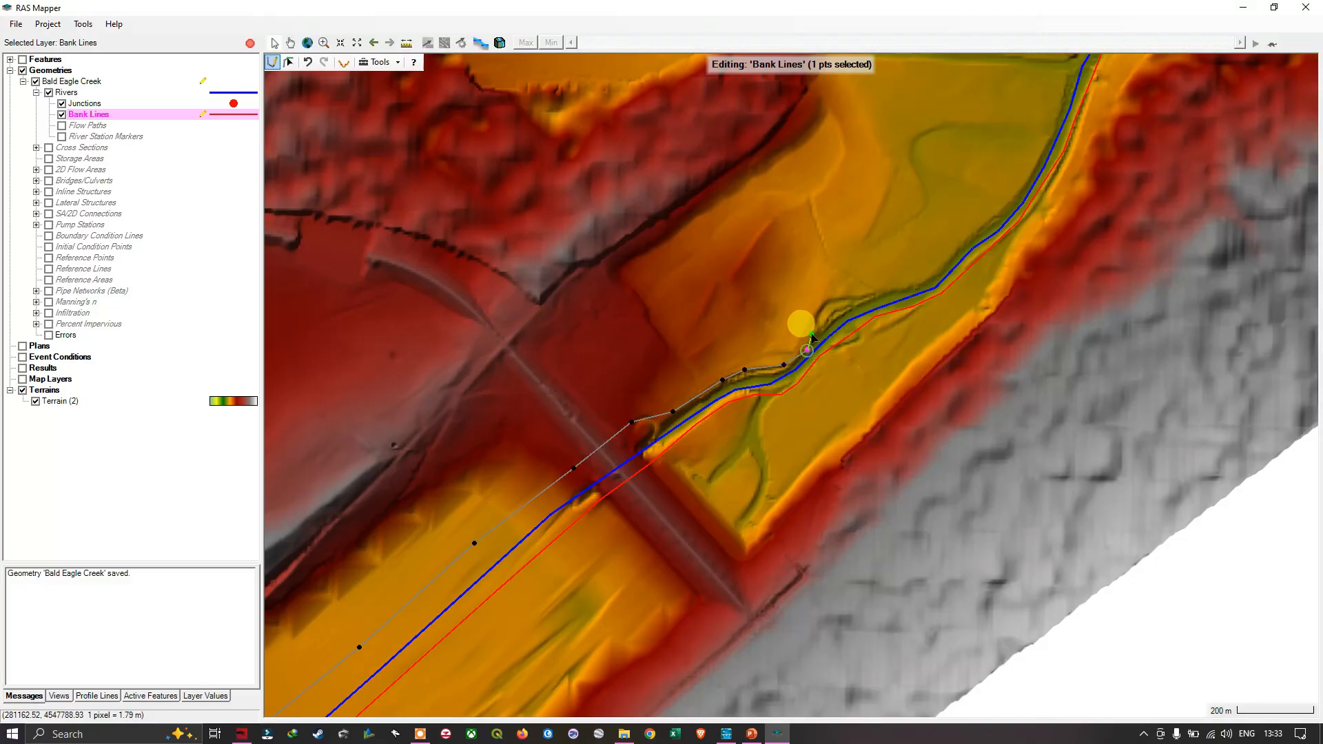
left_click(829, 309)
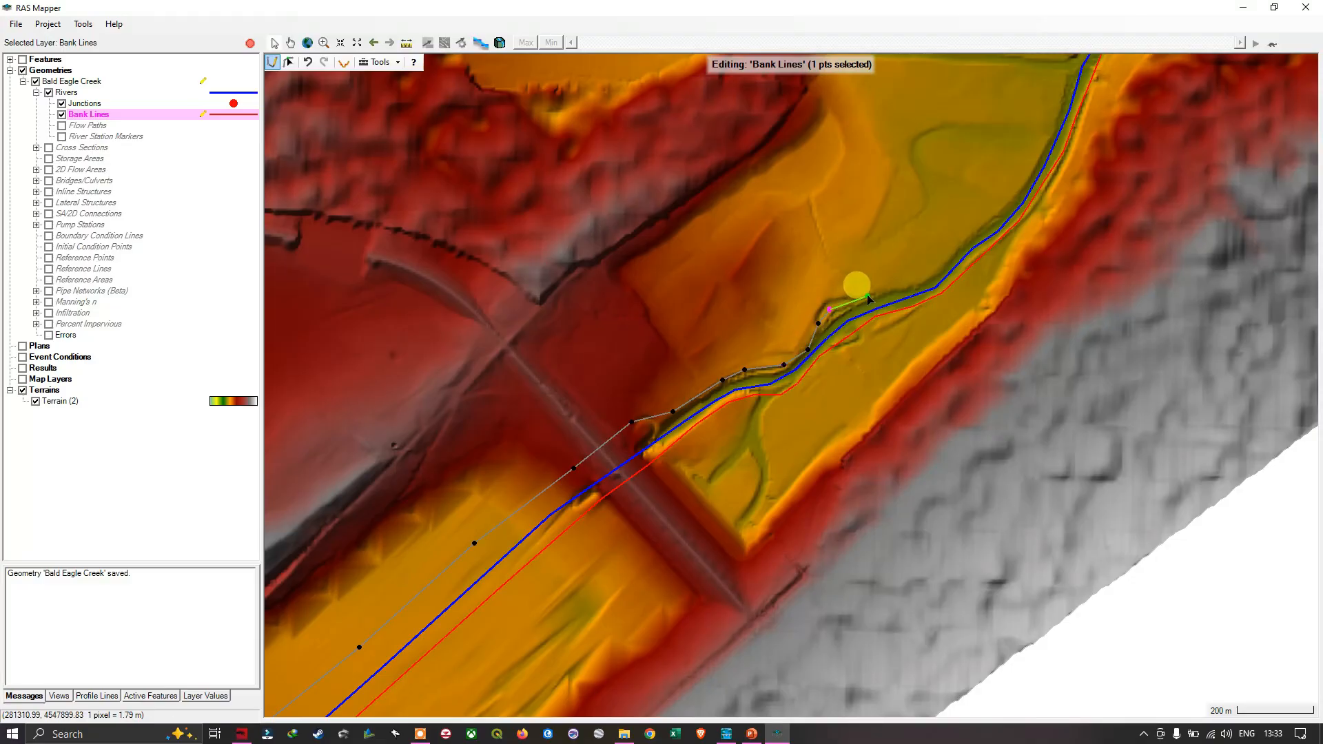
left_click(928, 277)
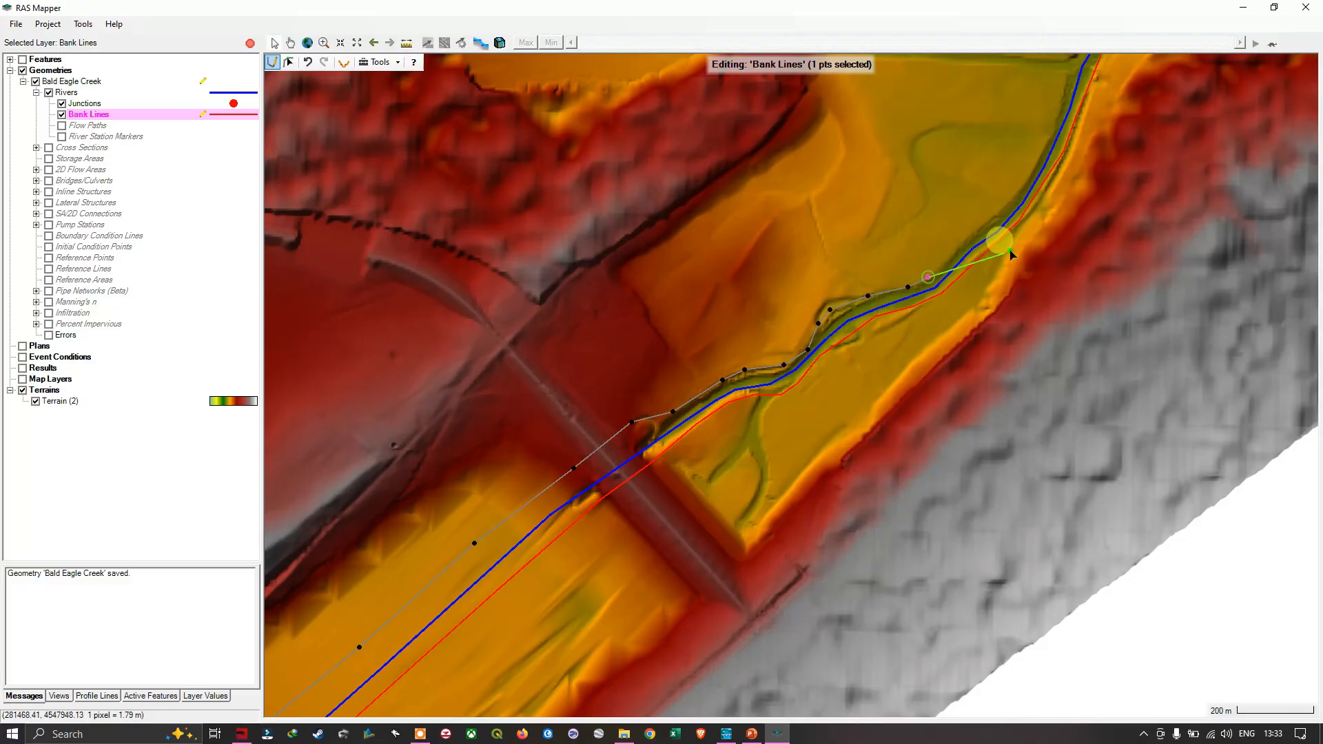
Extend the left bank line along the curving channel up to the side channel that joins from the west
left_click_drag(1026, 235, 751, 462)
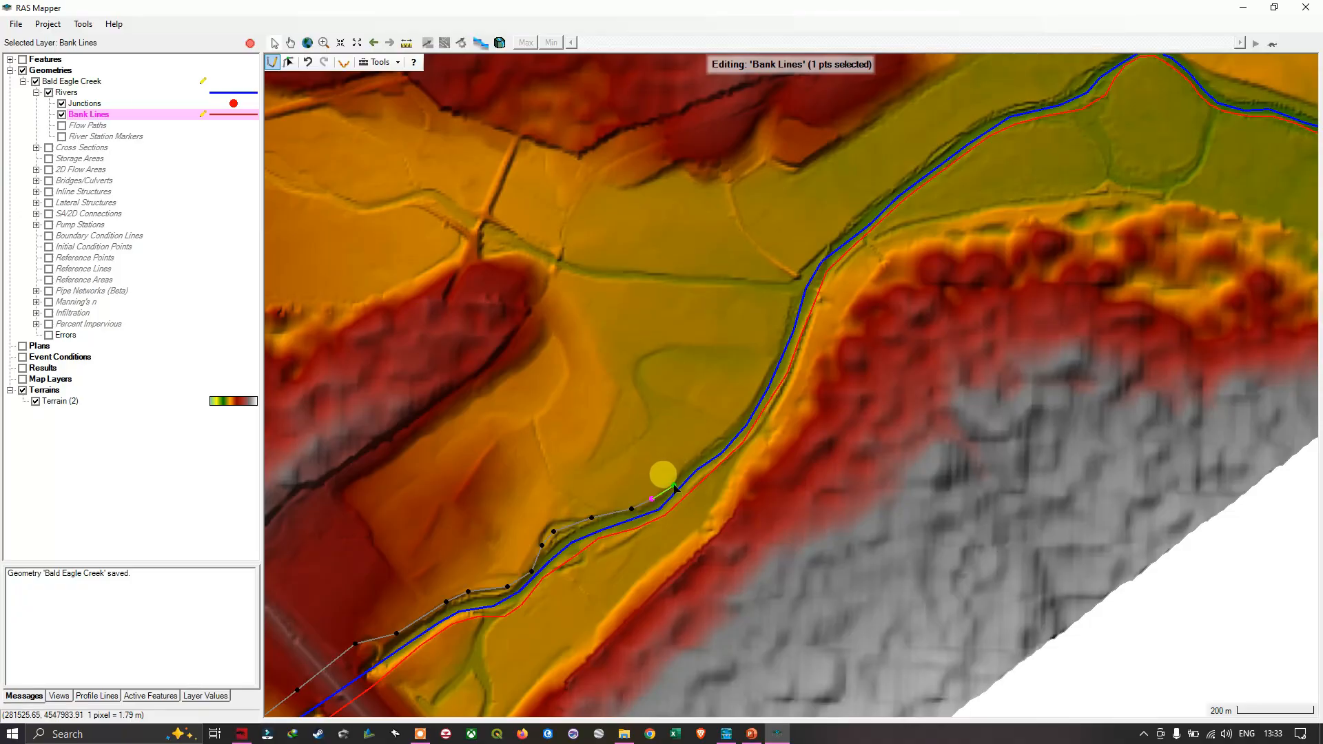
left_click(675, 483)
left_click(715, 439)
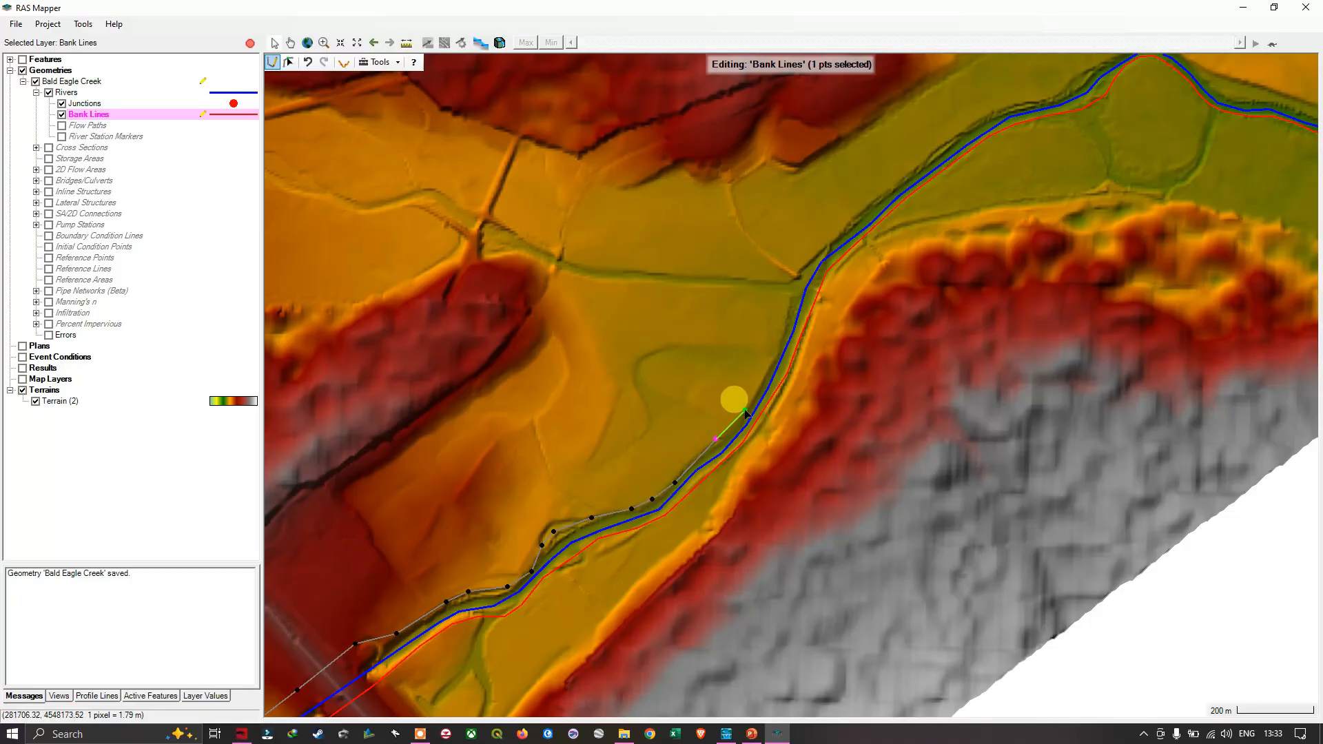
left_click(749, 406)
left_click(780, 343)
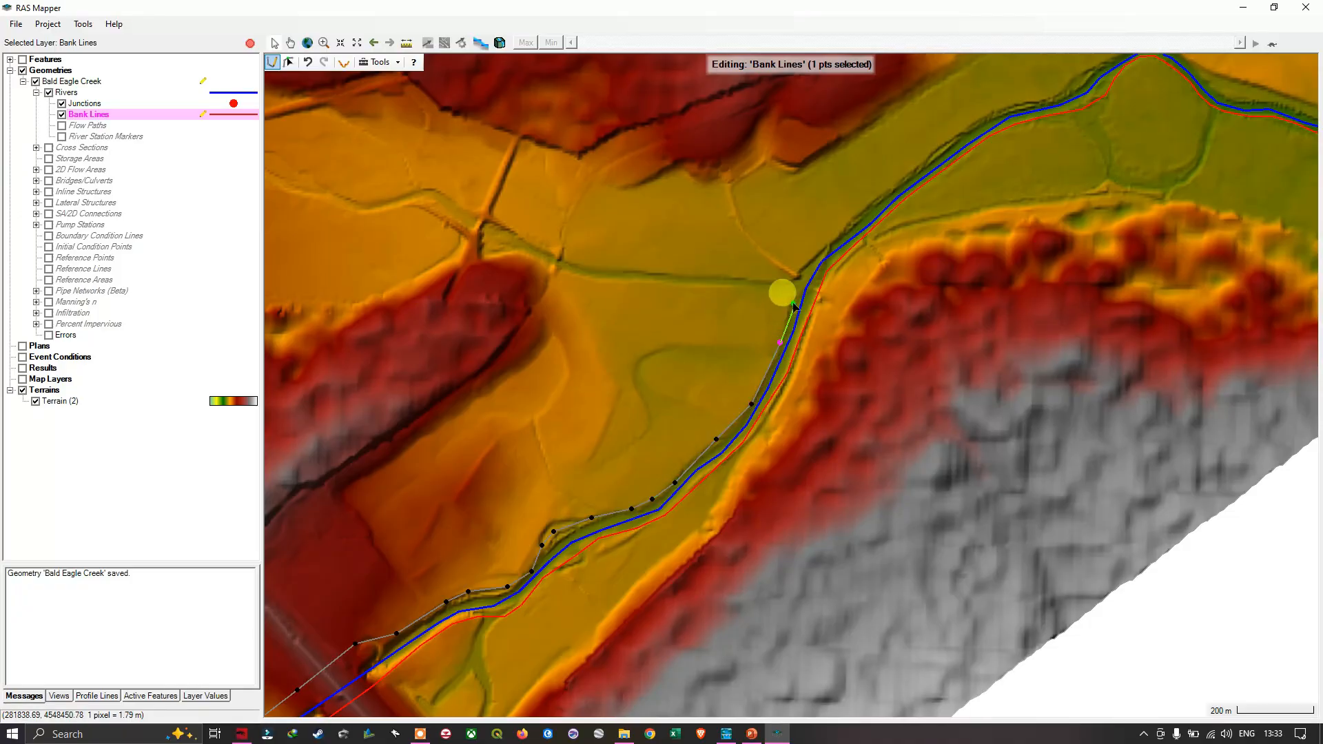
left_click(790, 297)
Trace the left bank line past the side channel confluence and along the northeast run of the creek
left_click_drag(831, 352, 664, 578)
left_click(631, 502)
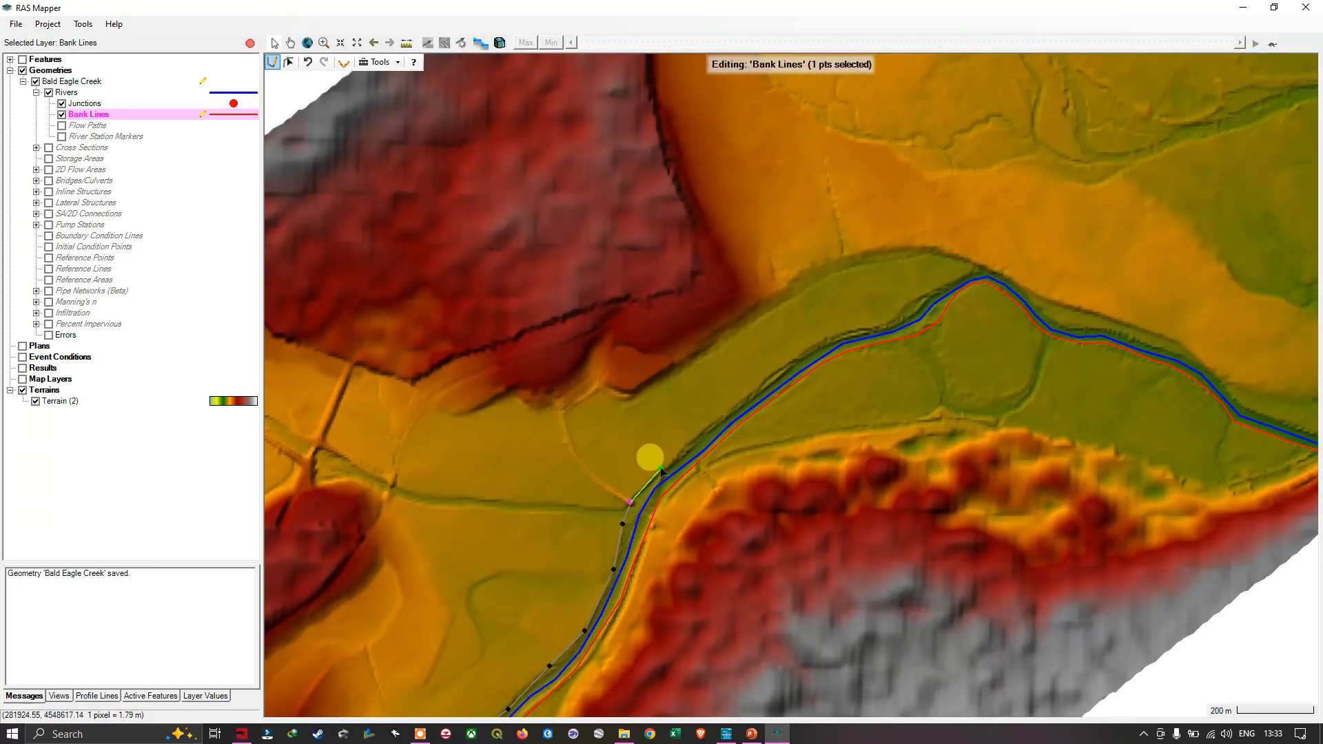
left_click(661, 468)
left_click(699, 436)
left_click(750, 398)
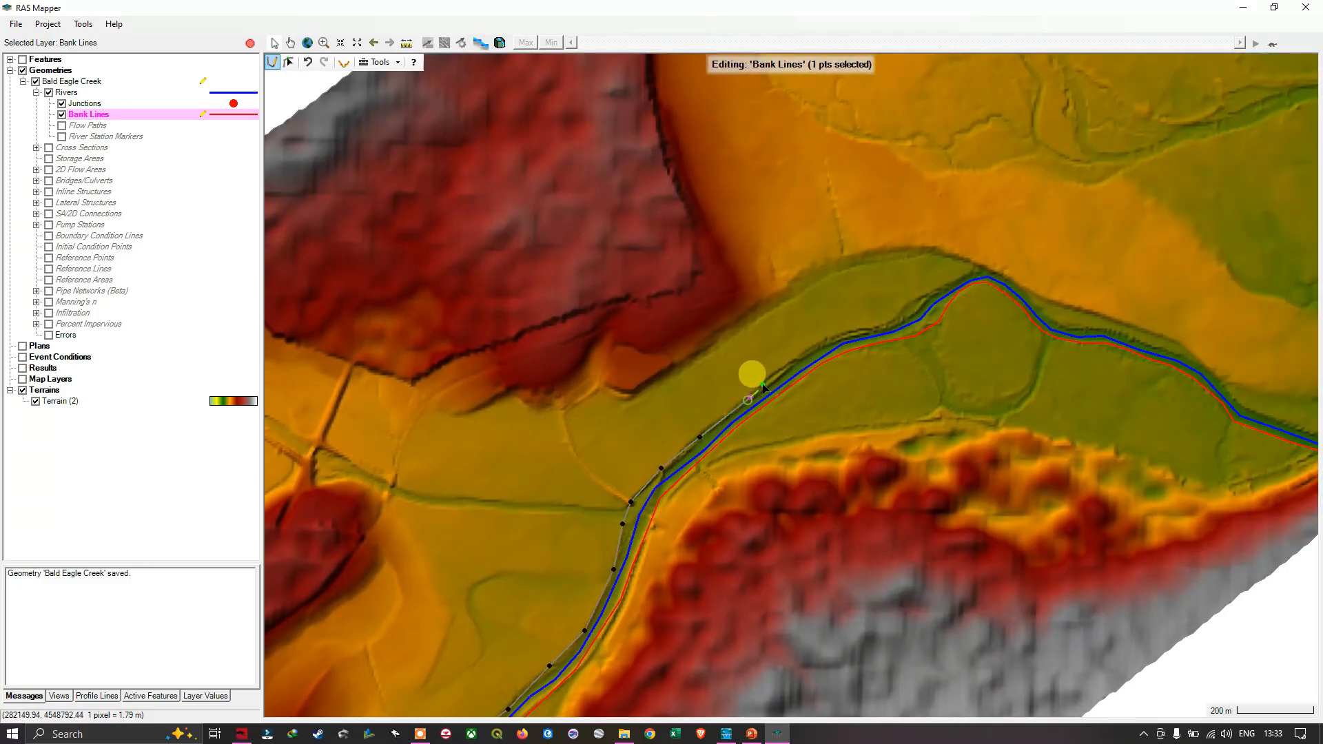
left_click(795, 358)
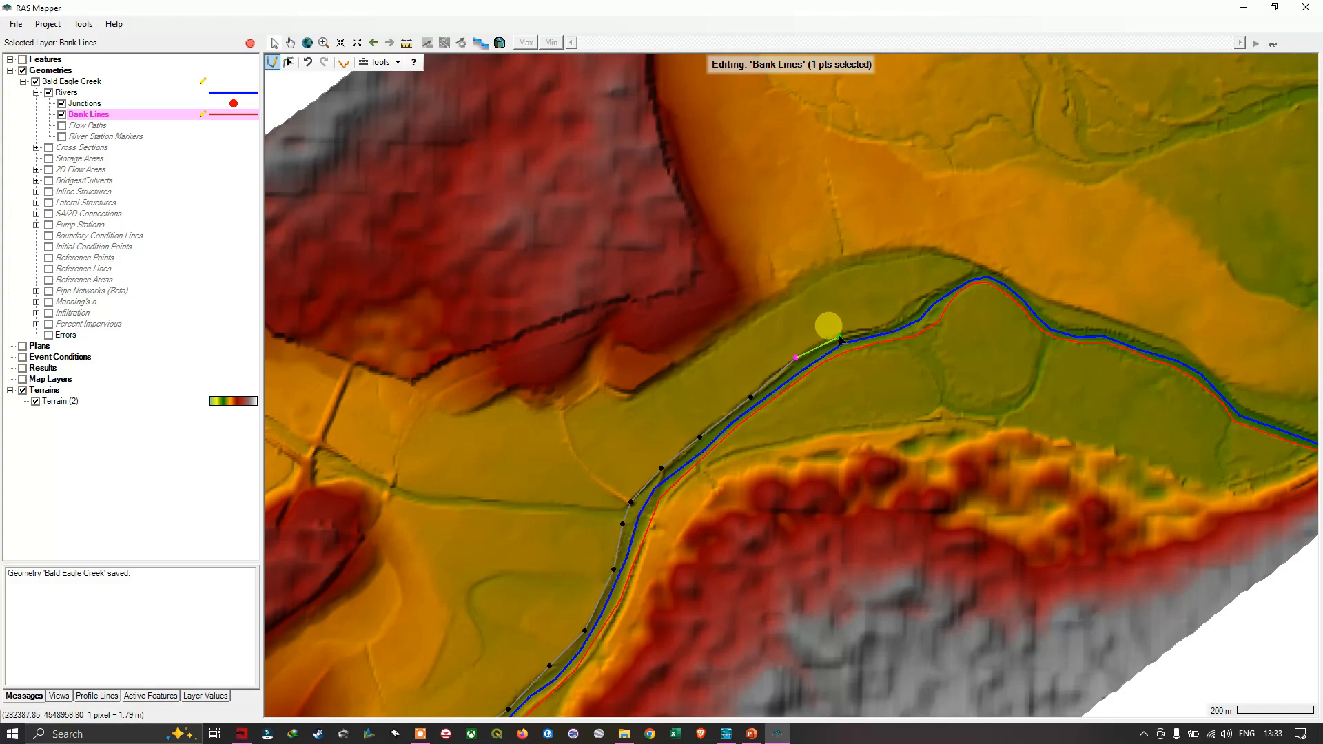
Carry the left bank line up the approach to the crest of the meander, following the upper channel edge
left_click(839, 337)
left_click(866, 327)
left_click(898, 315)
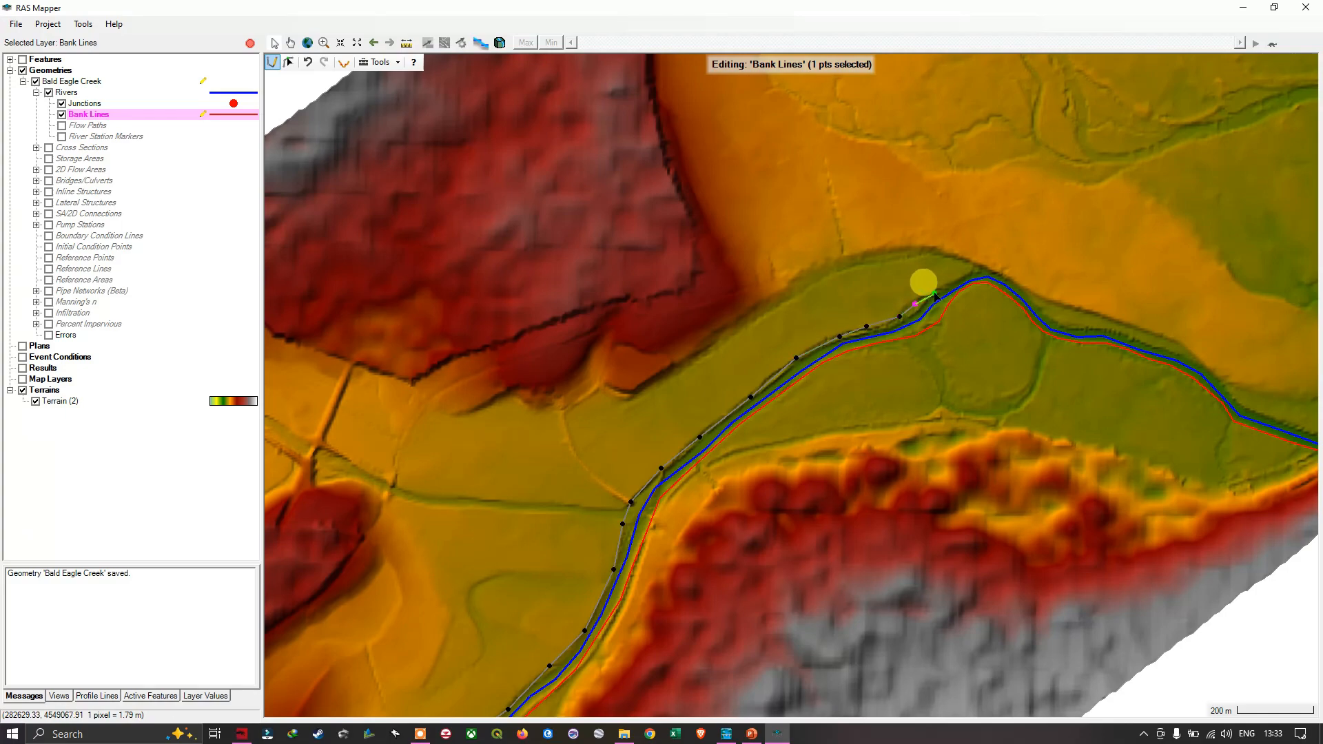
left_click(935, 293)
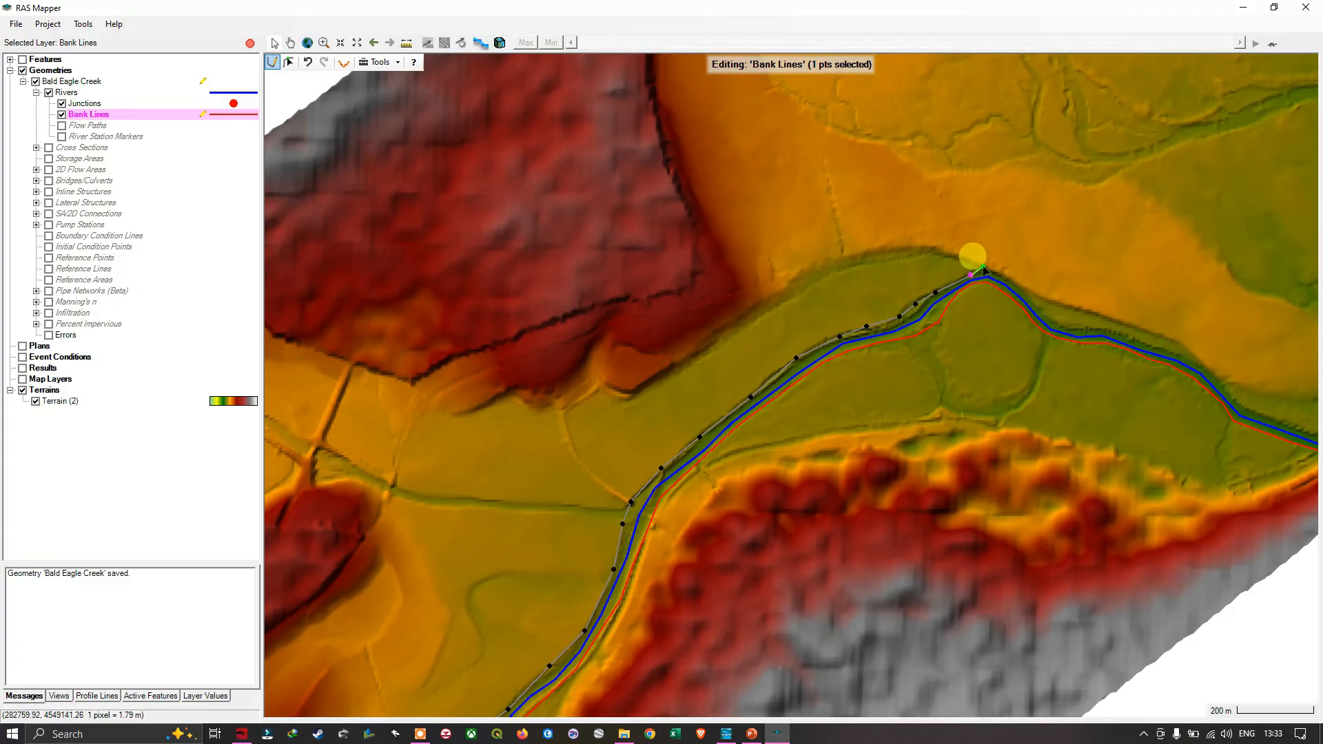
Trace the left bank line beyond the meander crest, through the following southern bend, and up to the next side channel's mouth
mouse_move(1037, 299)
left_mouse_down()
mouse_move(561, 526)
mouse_move(964, 561)
left_mouse_up()
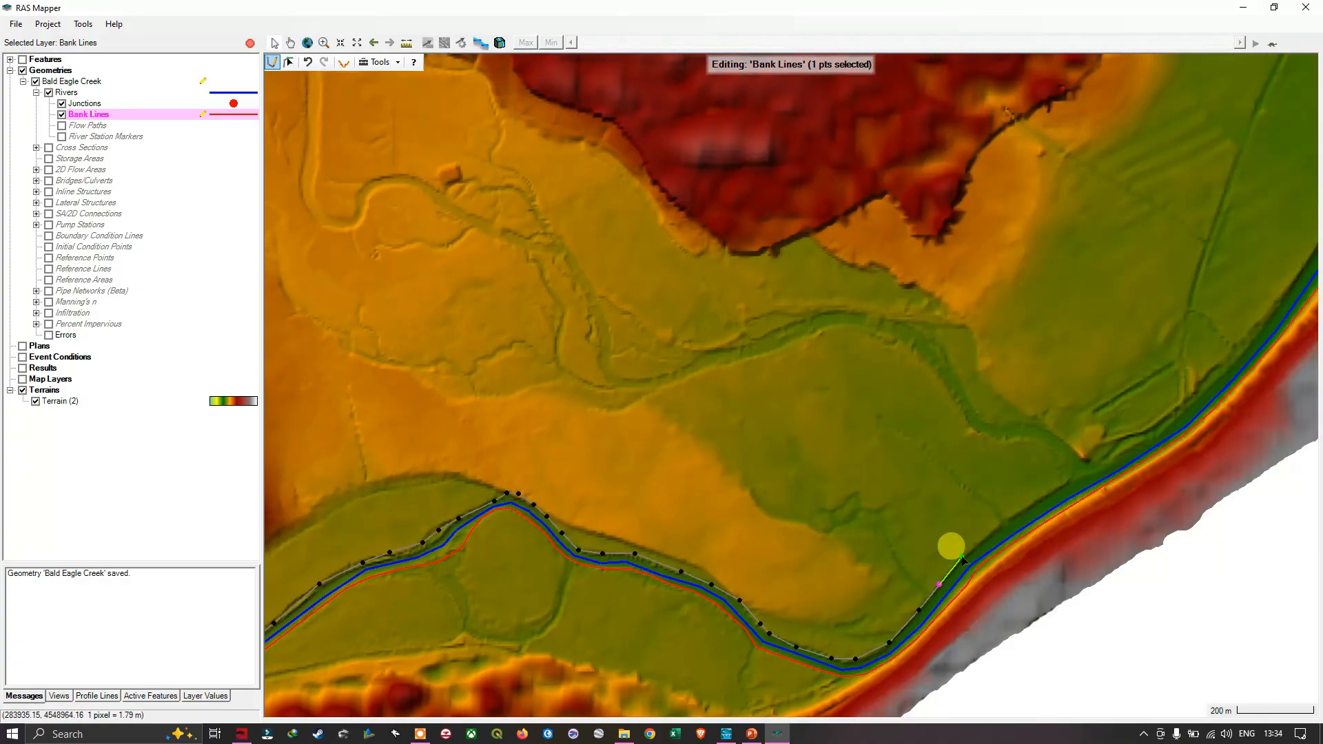
left_click(1039, 497)
left_click(1075, 481)
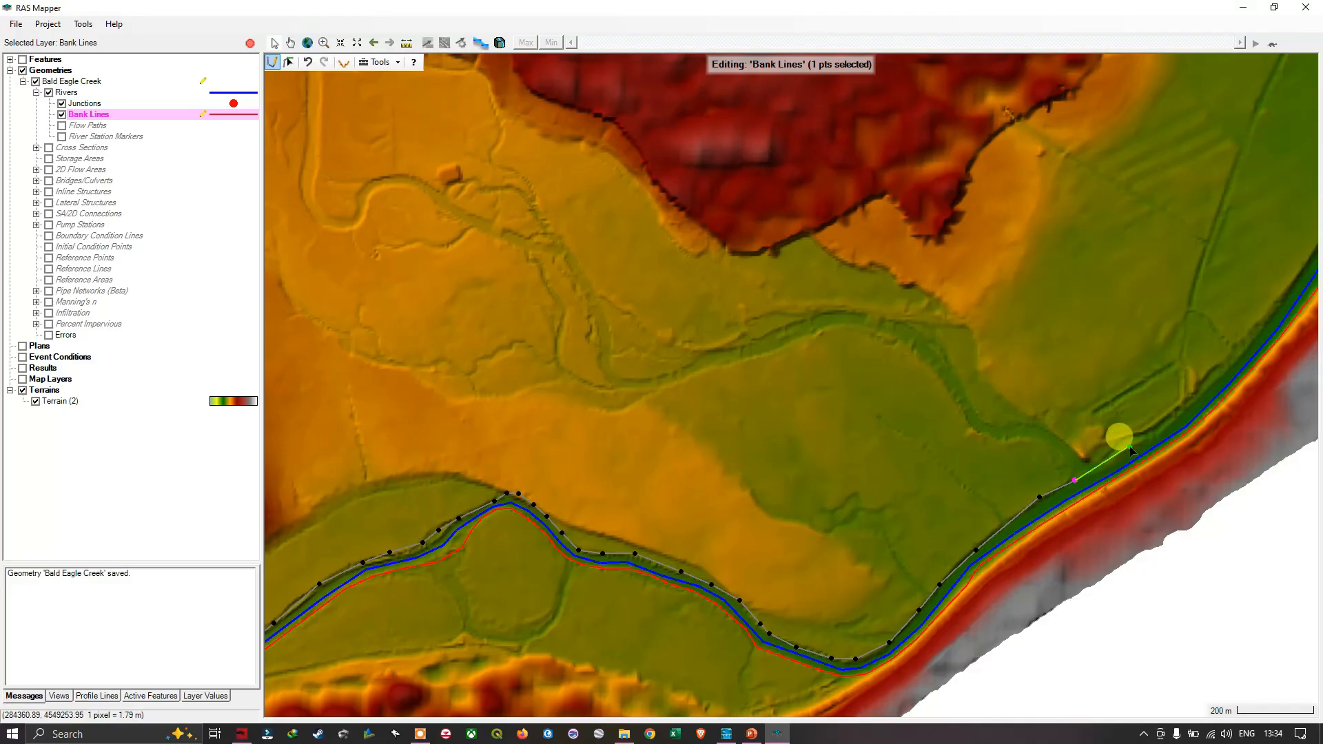
Continue the left bank line past the side channel mouth and northeast along the foot of the southeastern ridge
left_click_drag(1130, 448, 756, 559)
left_click(787, 538)
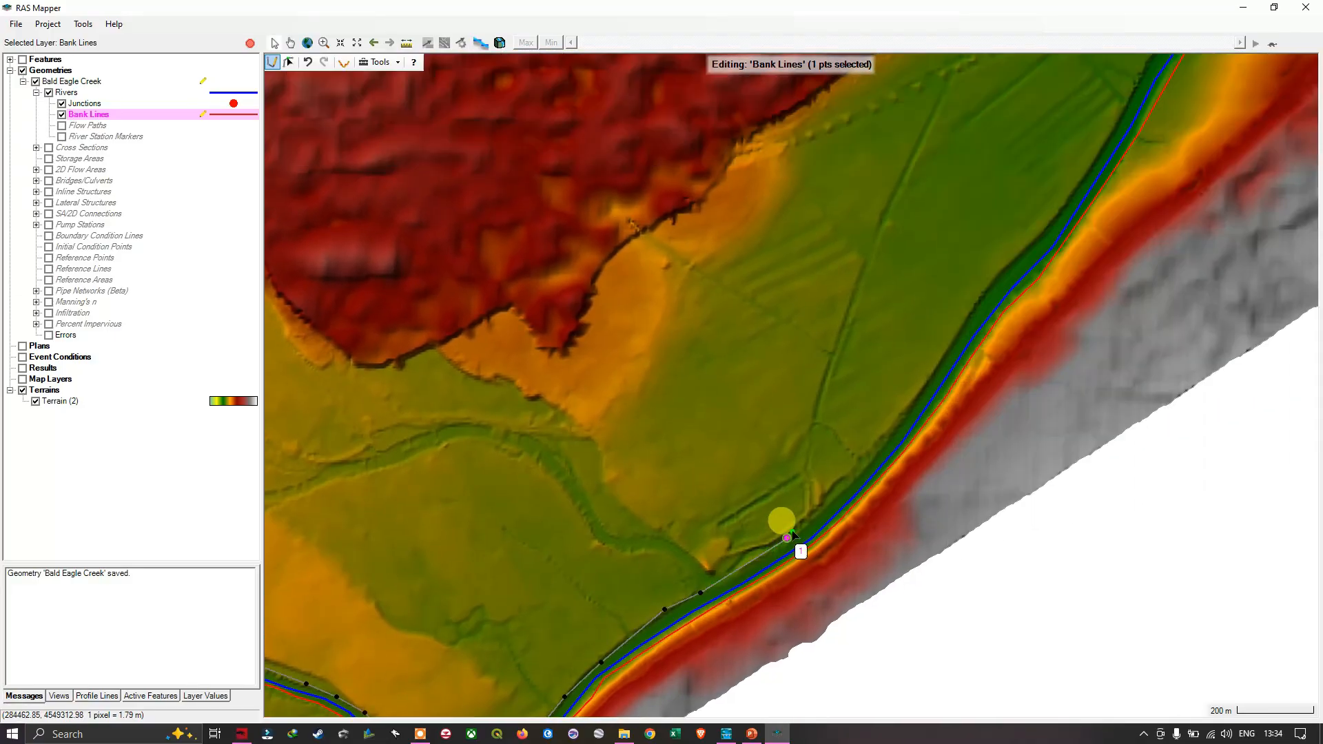
left_click(847, 488)
left_click(899, 427)
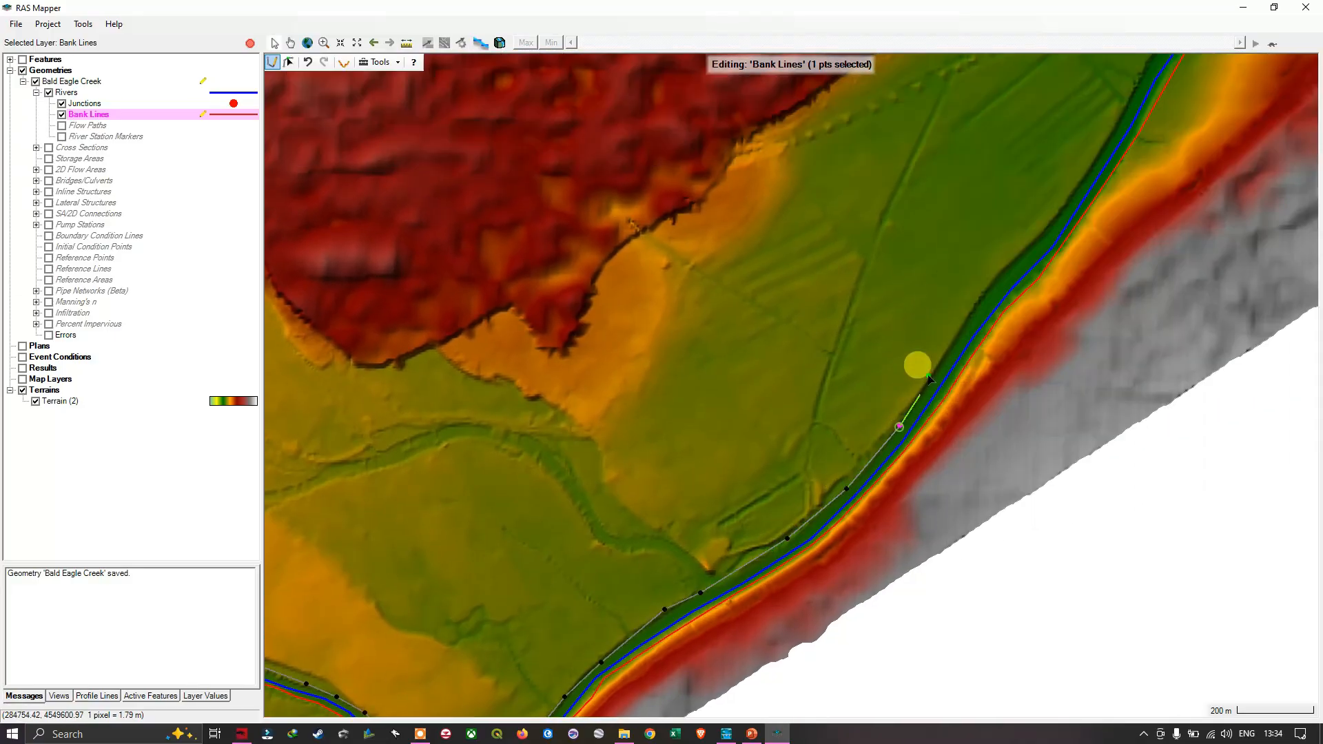
left_click(971, 315)
Extend the left bank line along the channel's northwest edge to where the row of small mounds meets the creek
left_click_drag(1019, 262, 597, 546)
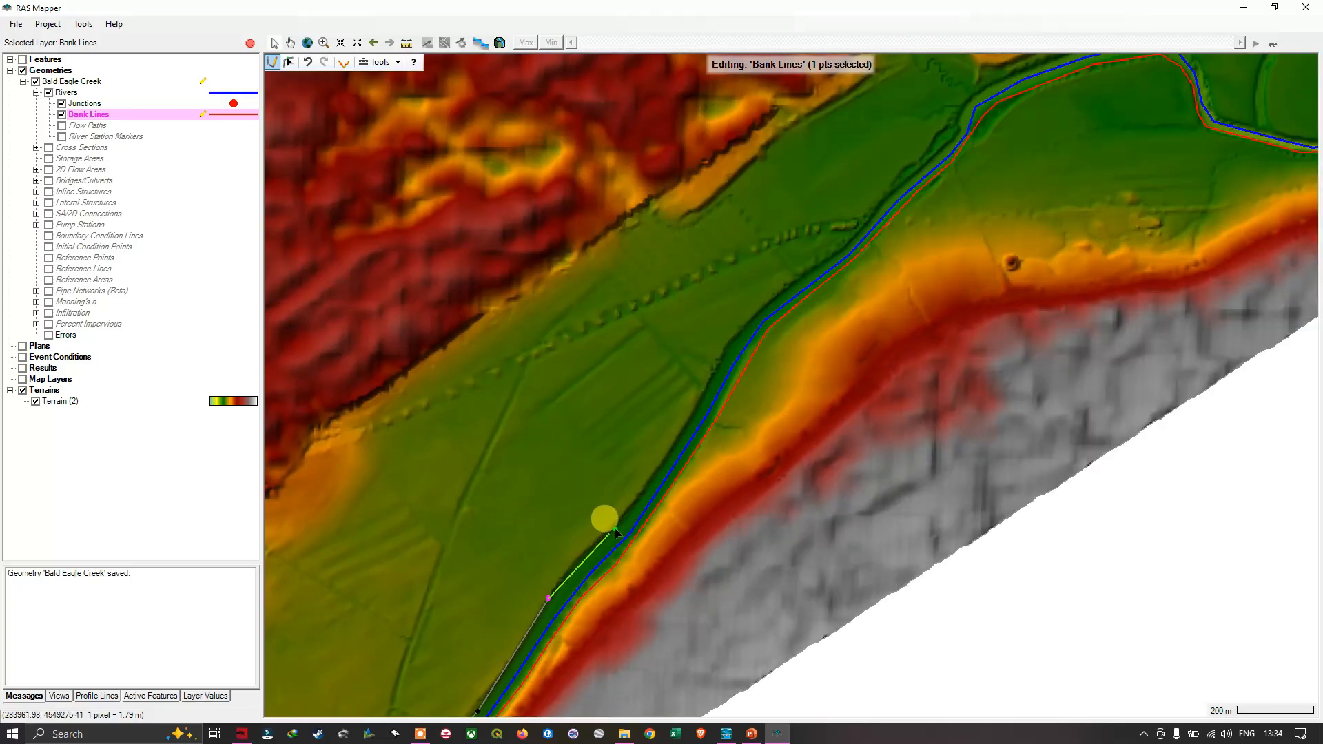
left_click(610, 531)
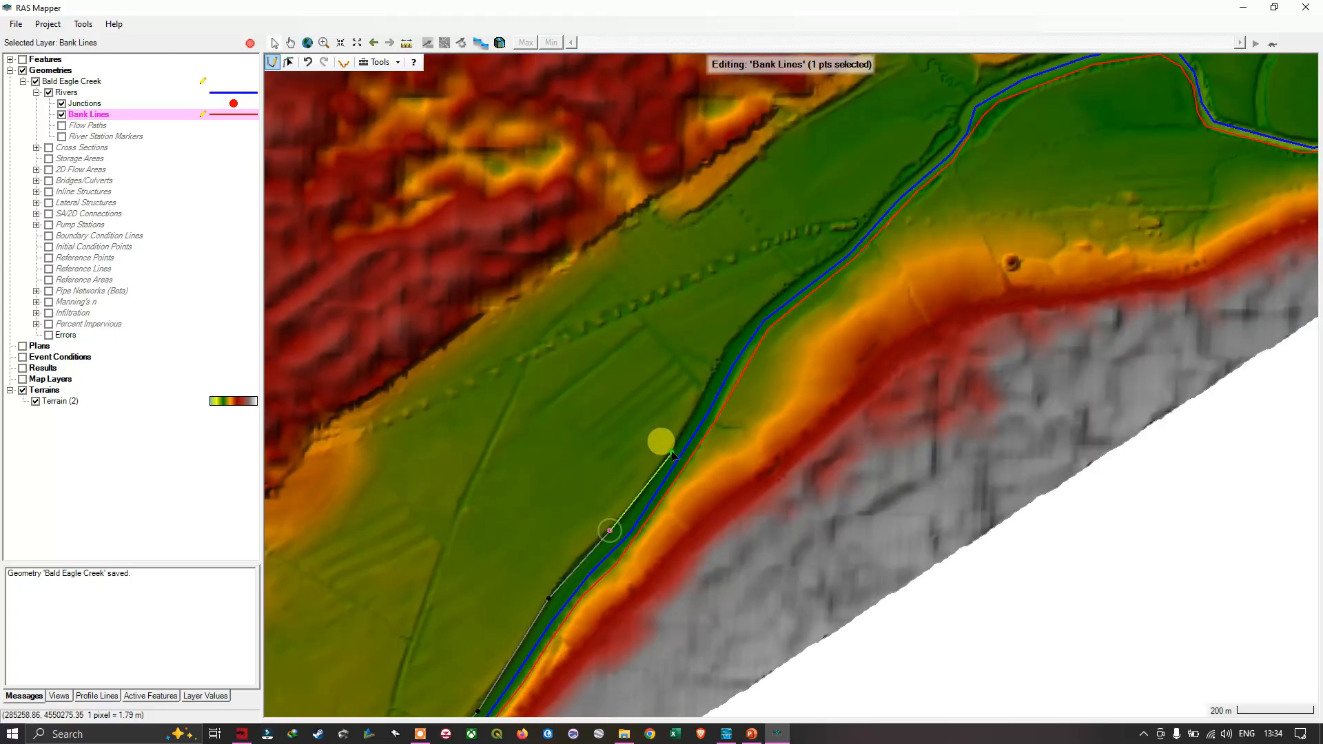
left_click(672, 447)
left_click(724, 361)
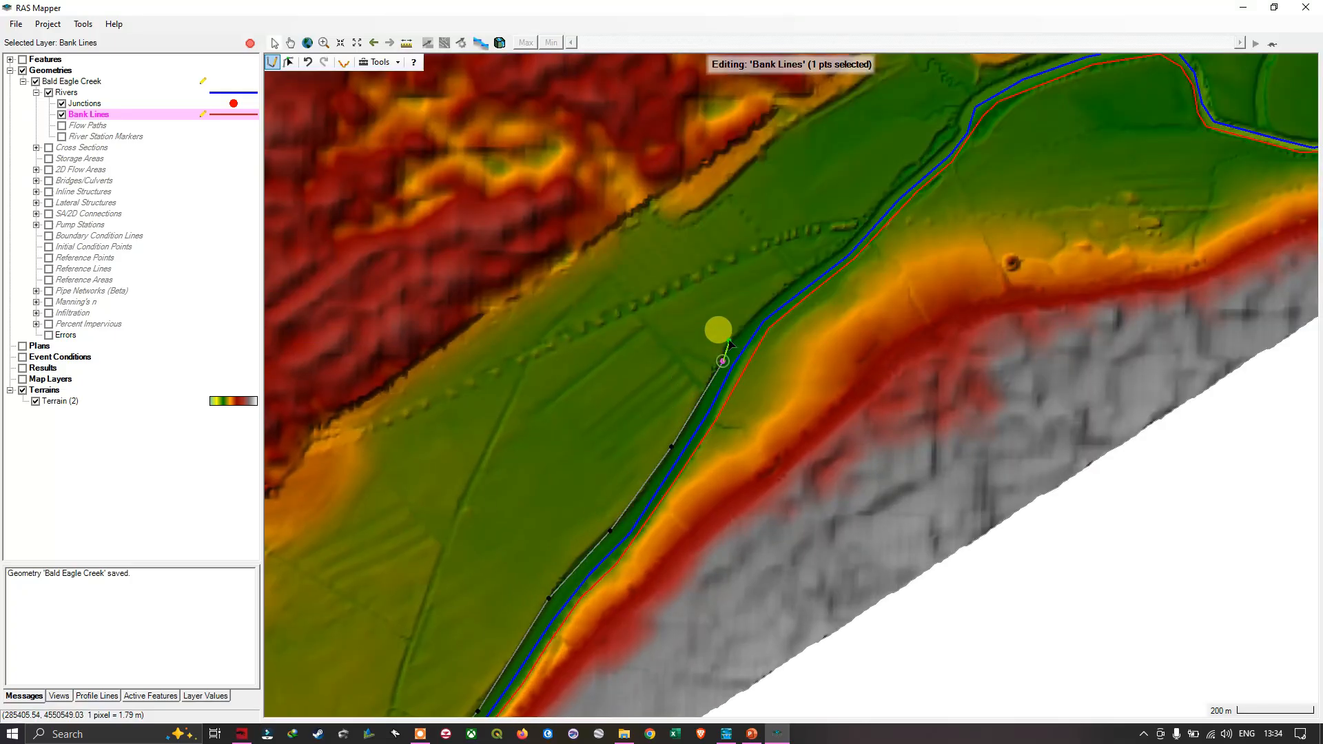
left_click(731, 337)
left_click(796, 276)
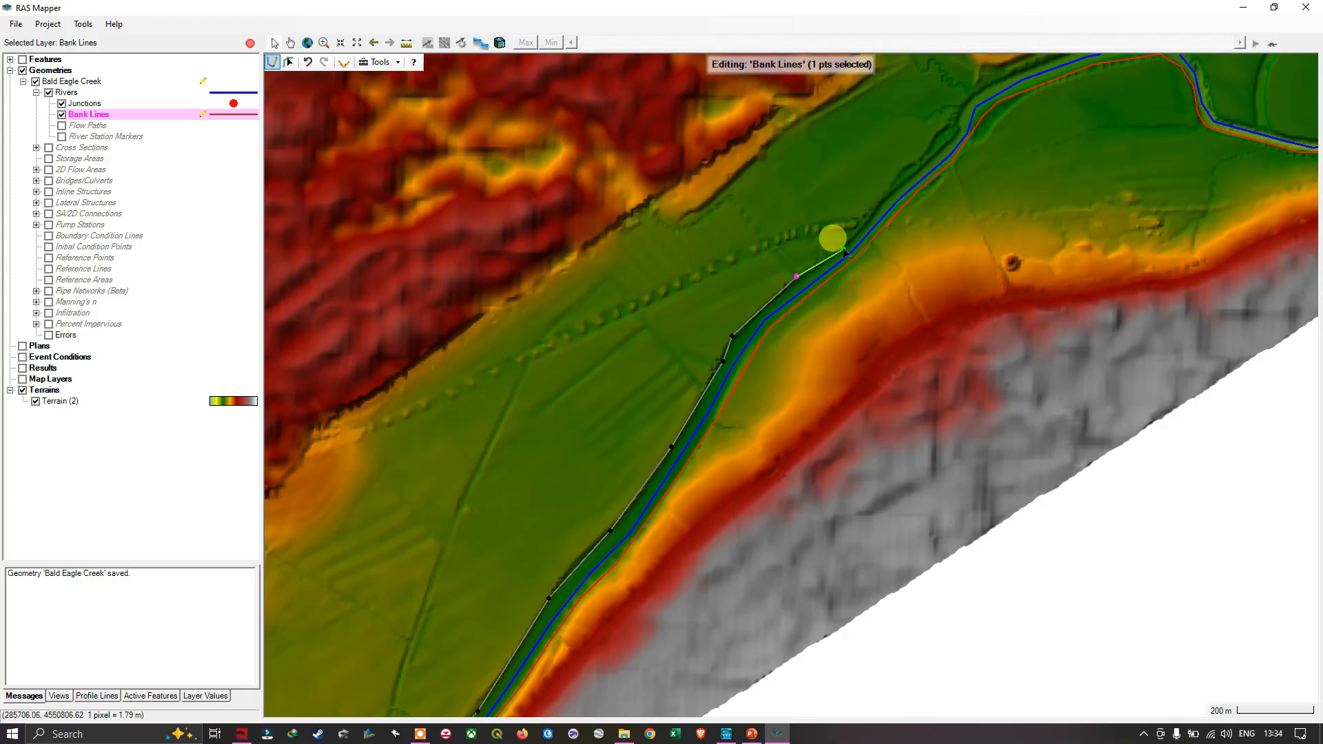
left_click(843, 248)
Continue the left bank line northeast from the row of small mounds to where the creek bends east below the northern hills
left_click_drag(867, 224, 582, 593)
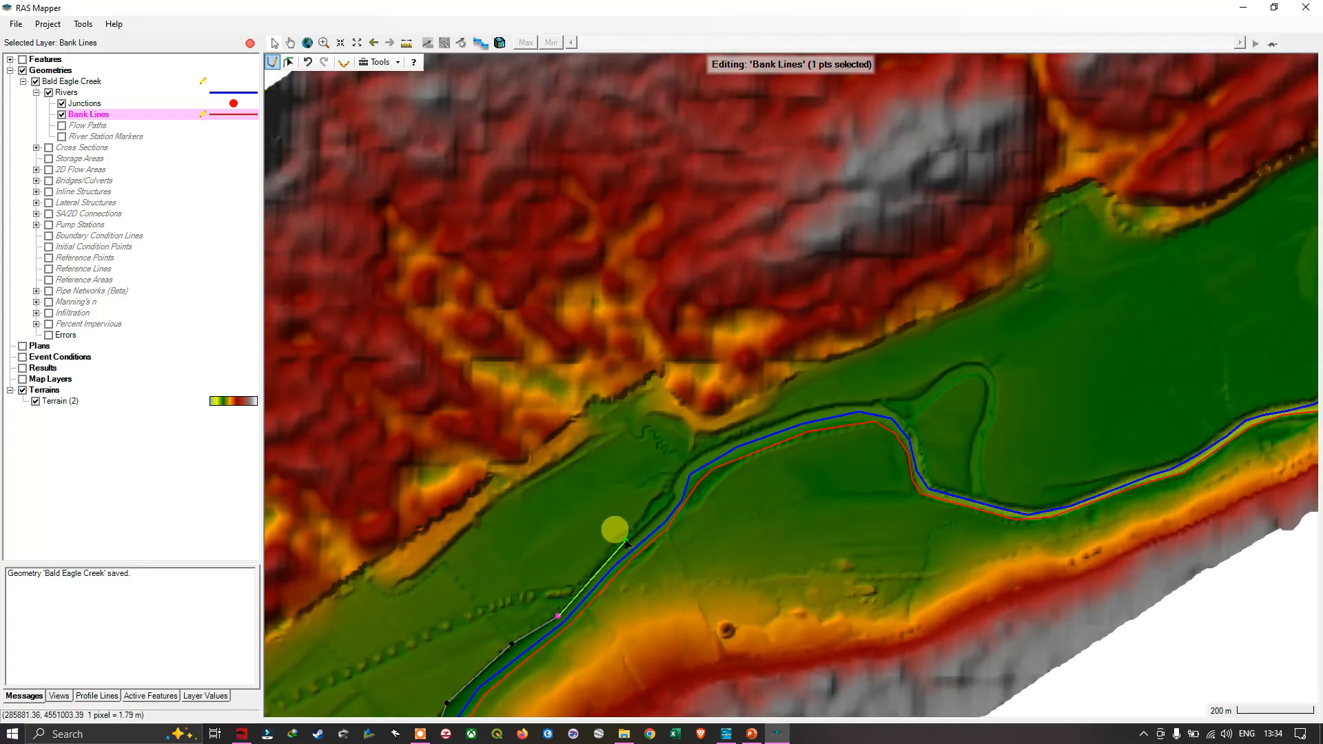
left_click(623, 535)
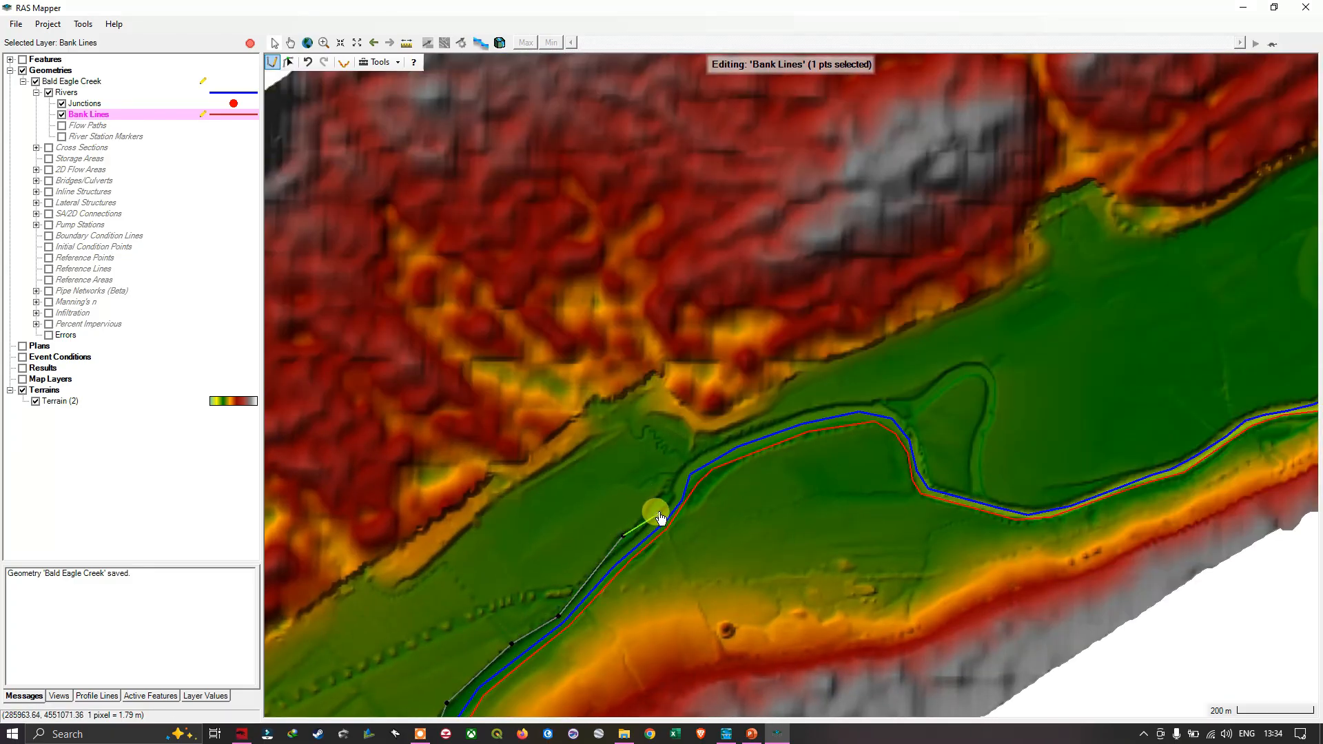
left_click(660, 511)
left_click(674, 490)
left_click(685, 468)
left_click(706, 448)
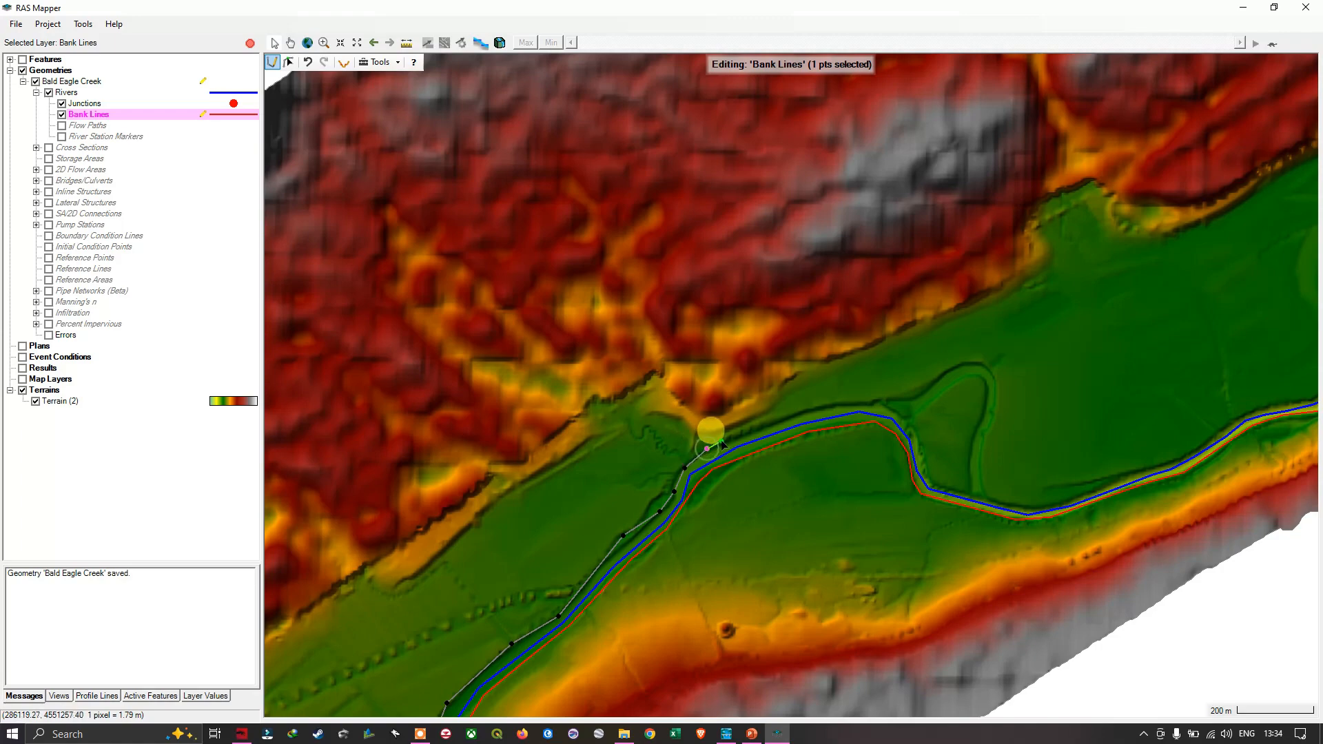
Trace the left bank line over the crest of the bend beside the oxbow loop, undoing the stray point placed off the channel
left_click(737, 438)
left_click(788, 417)
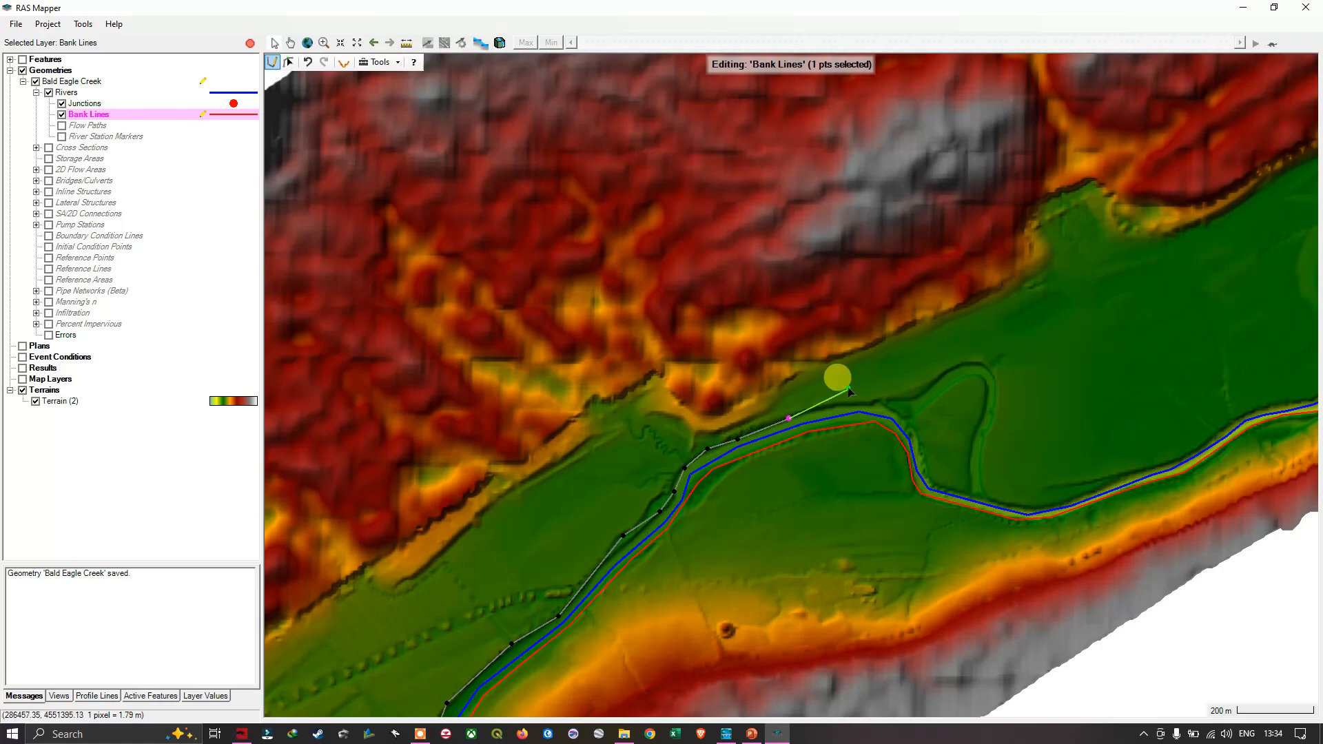
left_click(872, 353)
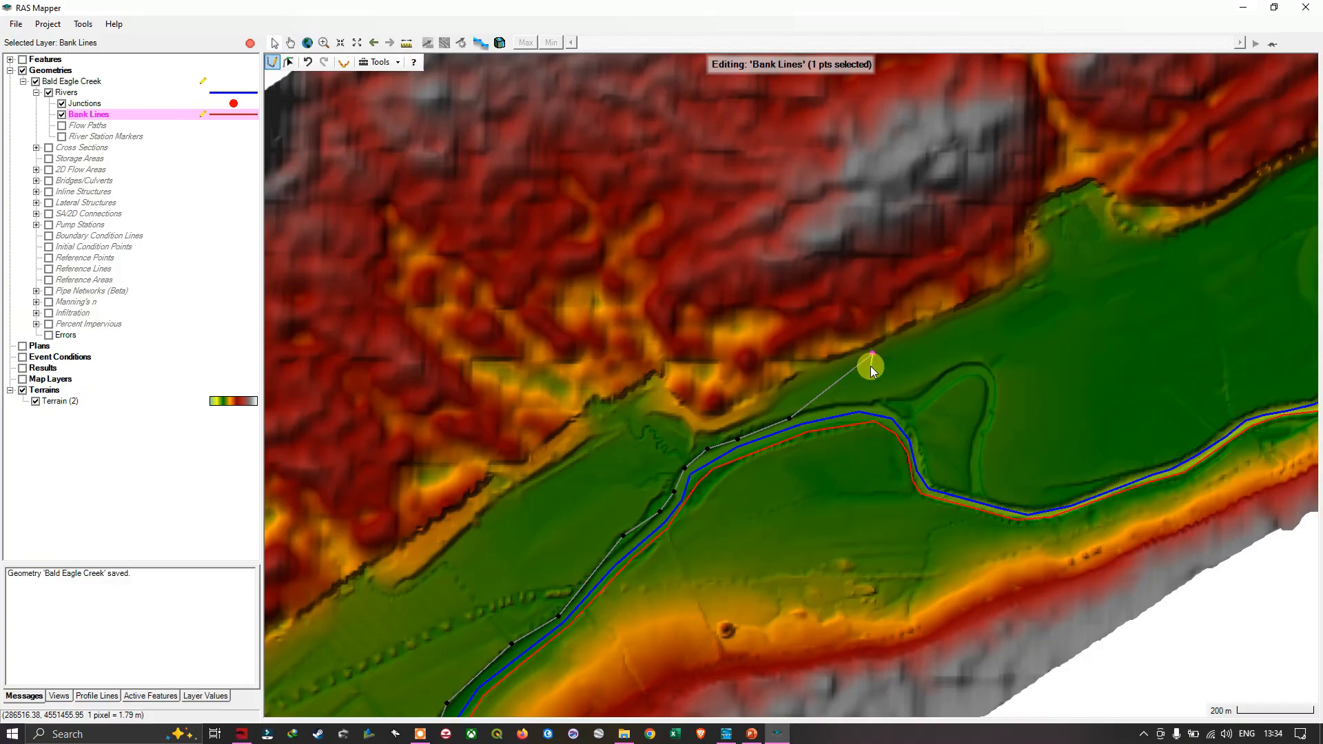
key("ctrl+z")
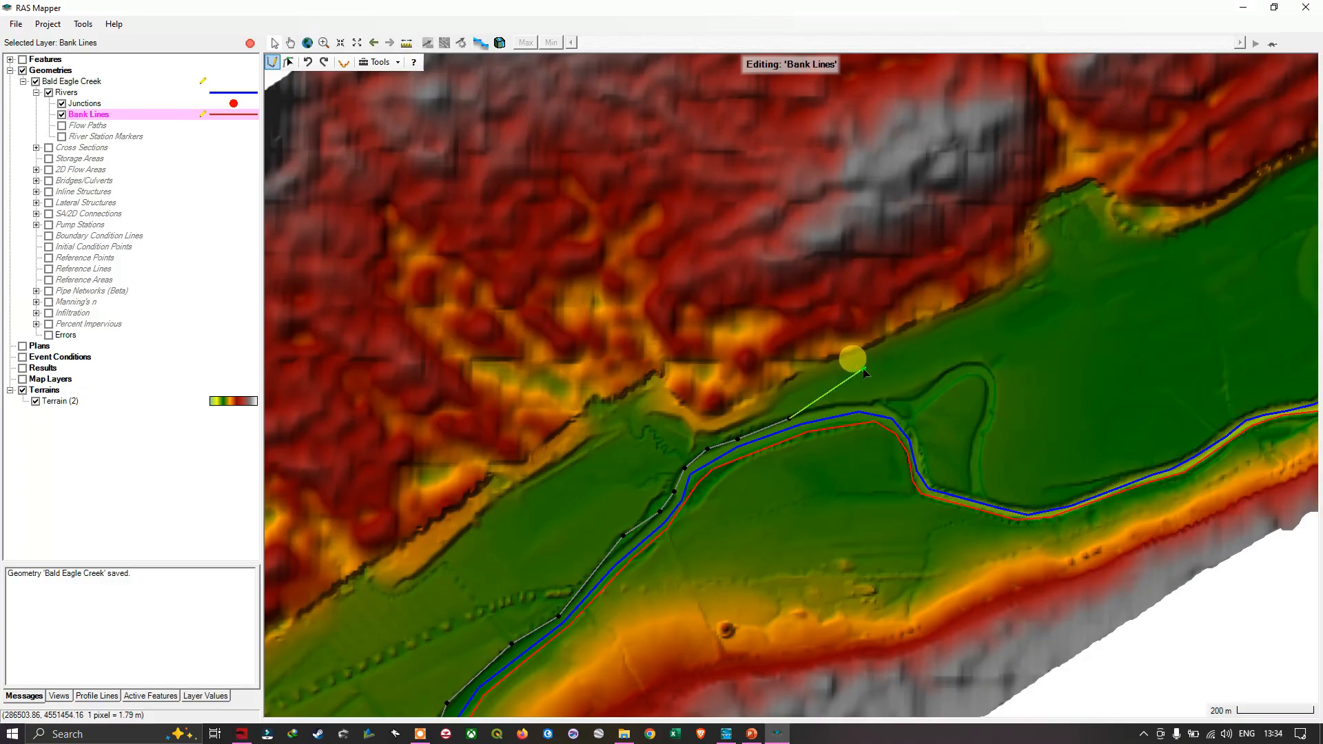
left_click(809, 412)
left_click(839, 406)
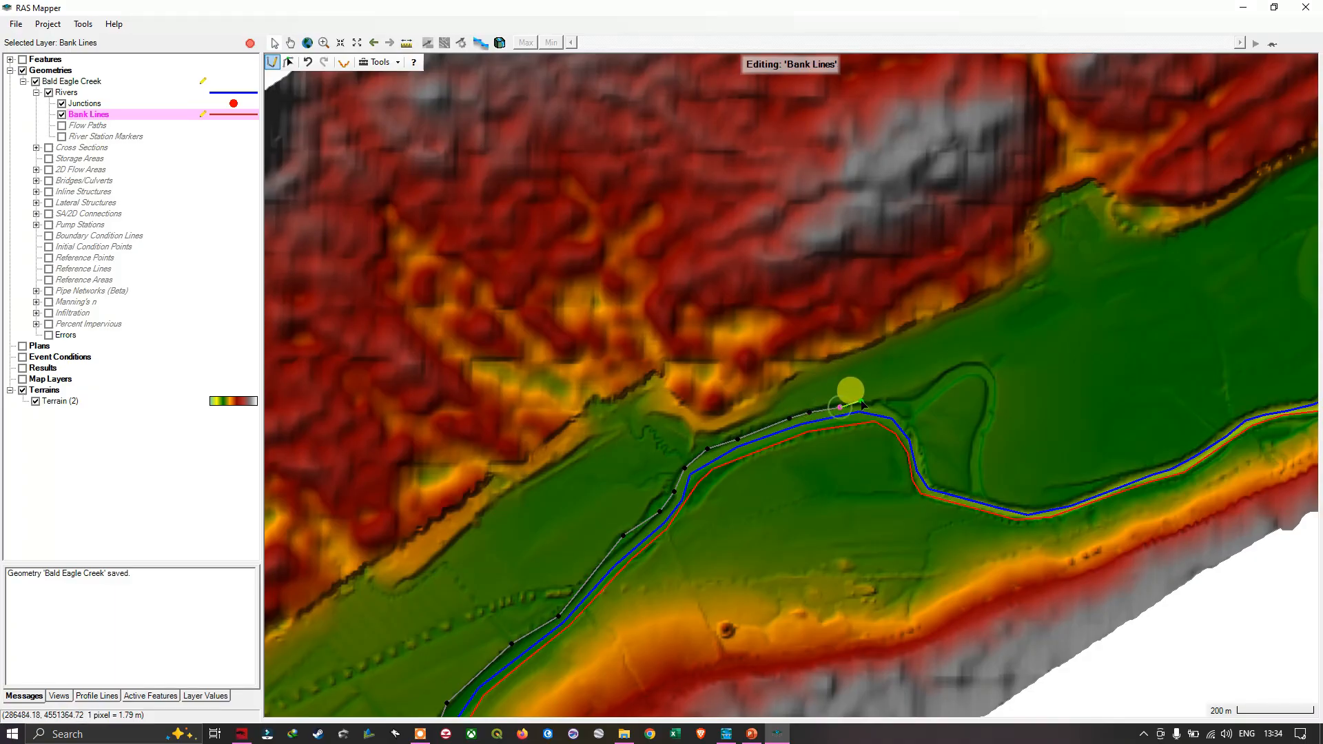
left_click(895, 409)
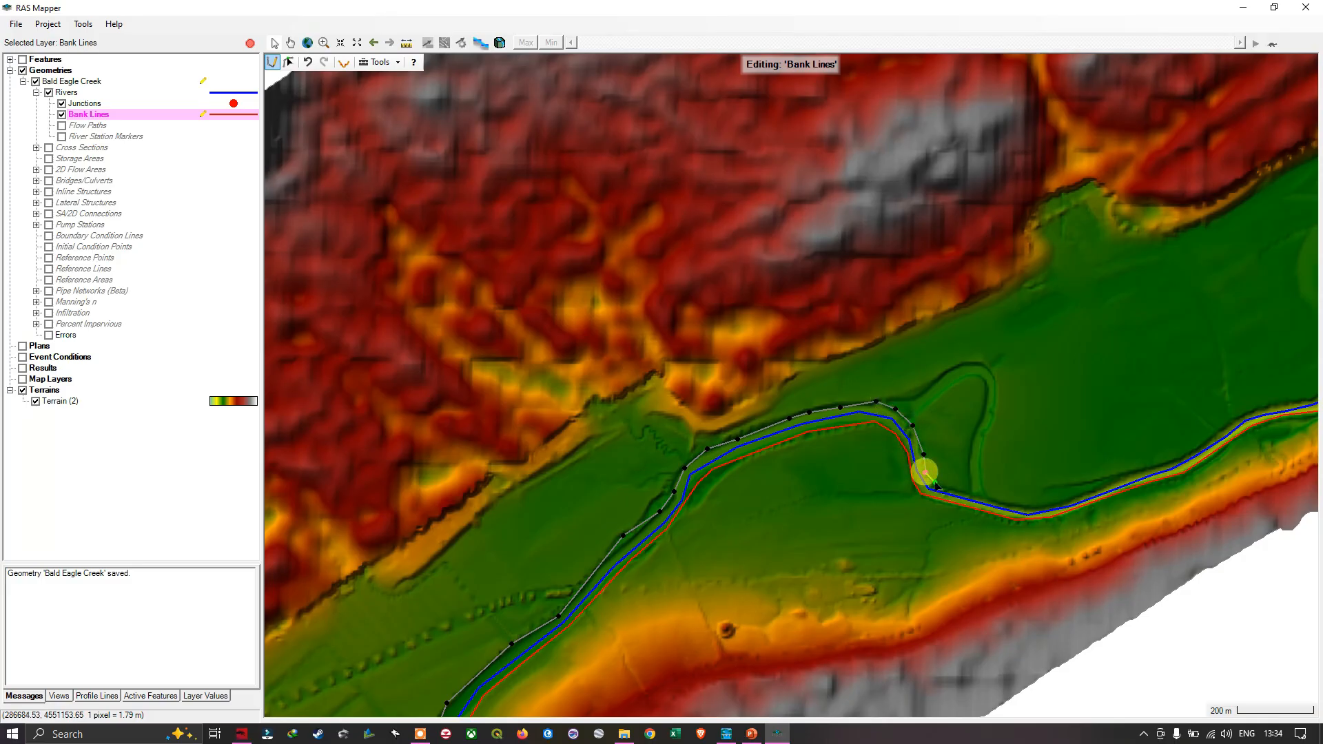
Carry the left bank line around the southern bend below the oxbow loop and east along the channel's north edge
left_click(935, 483)
scroll(948, 488, "up", 1)
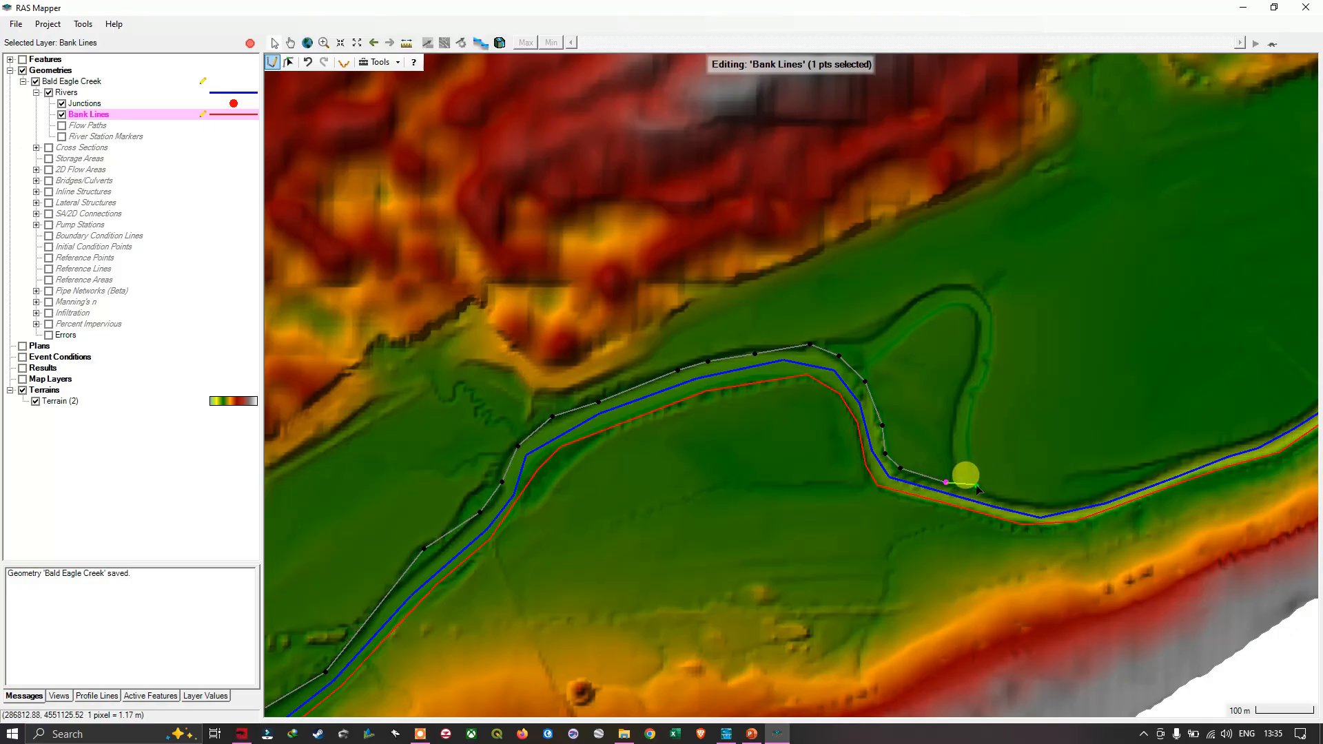
left_click(979, 493)
left_click(1064, 504)
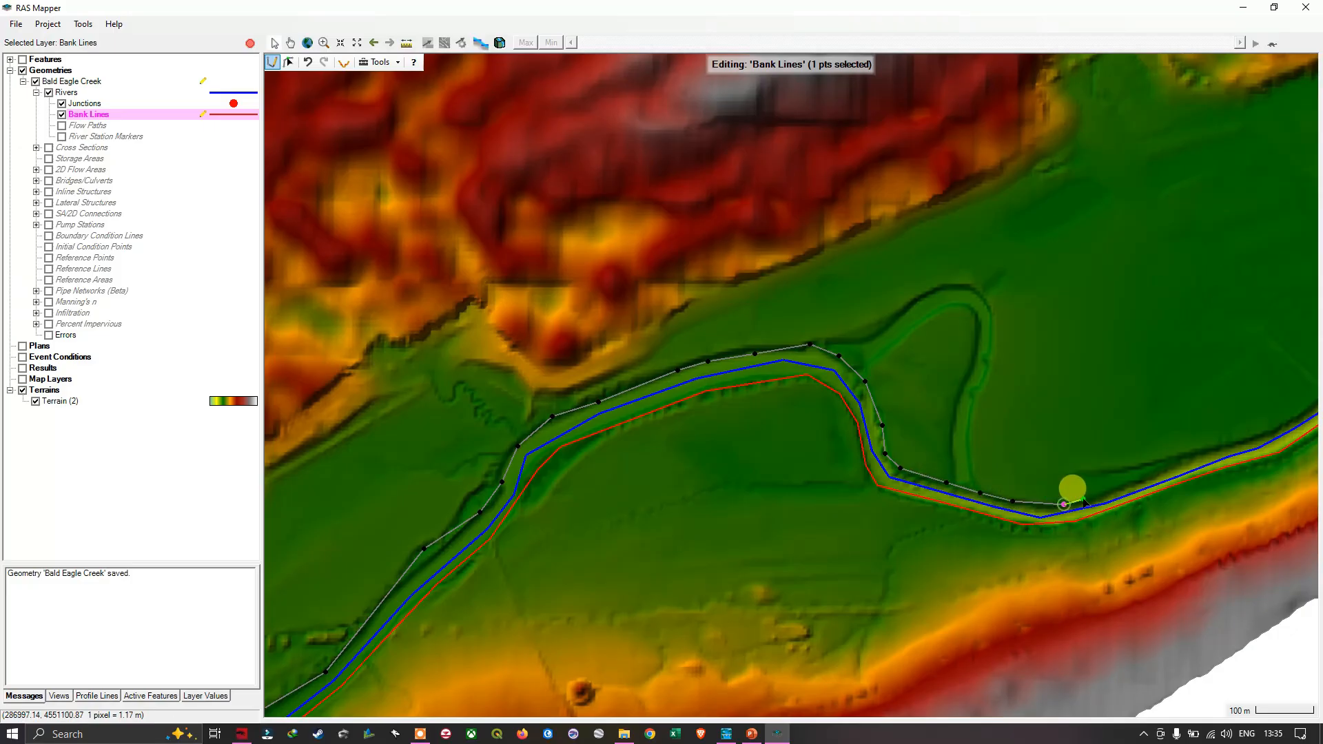
left_click(1107, 493)
left_click(1184, 463)
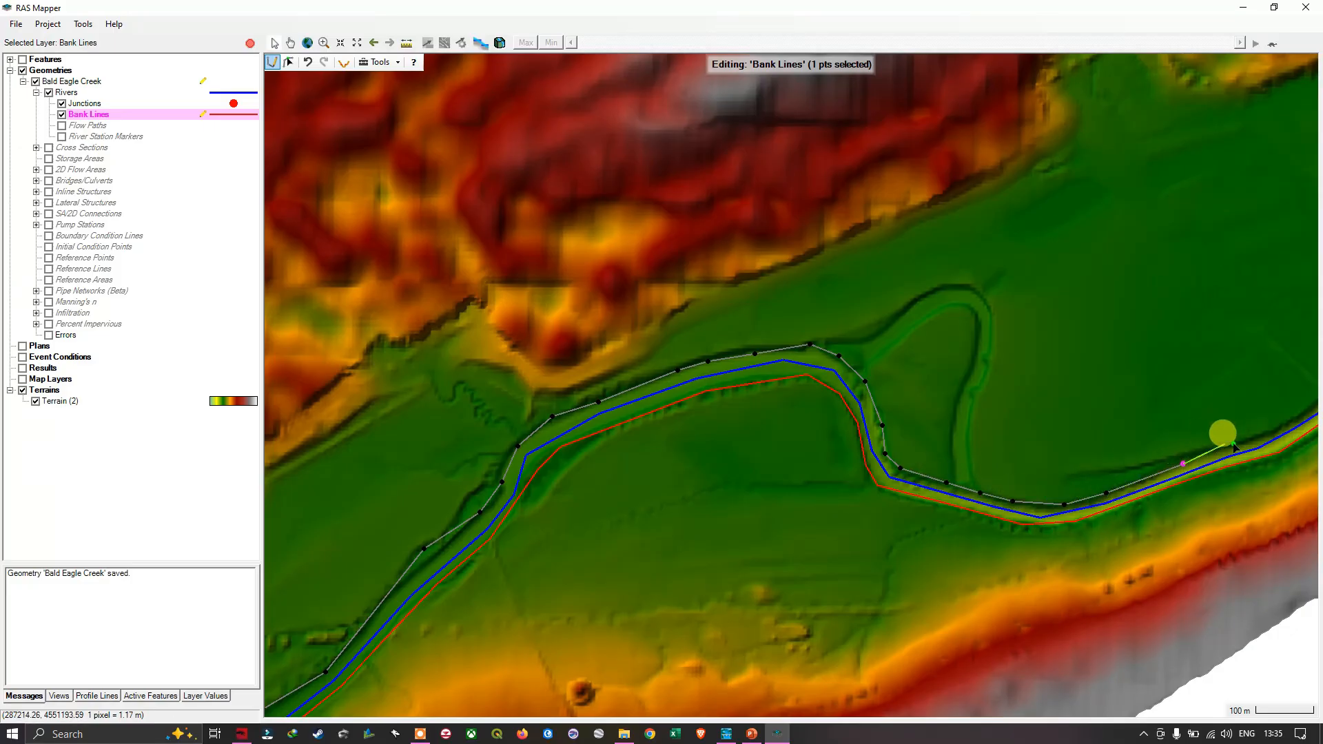
Extend the left bank line northeast along the channel's upper edge through the gentle double curve beyond the oxbow
left_click_drag(1262, 432, 691, 578)
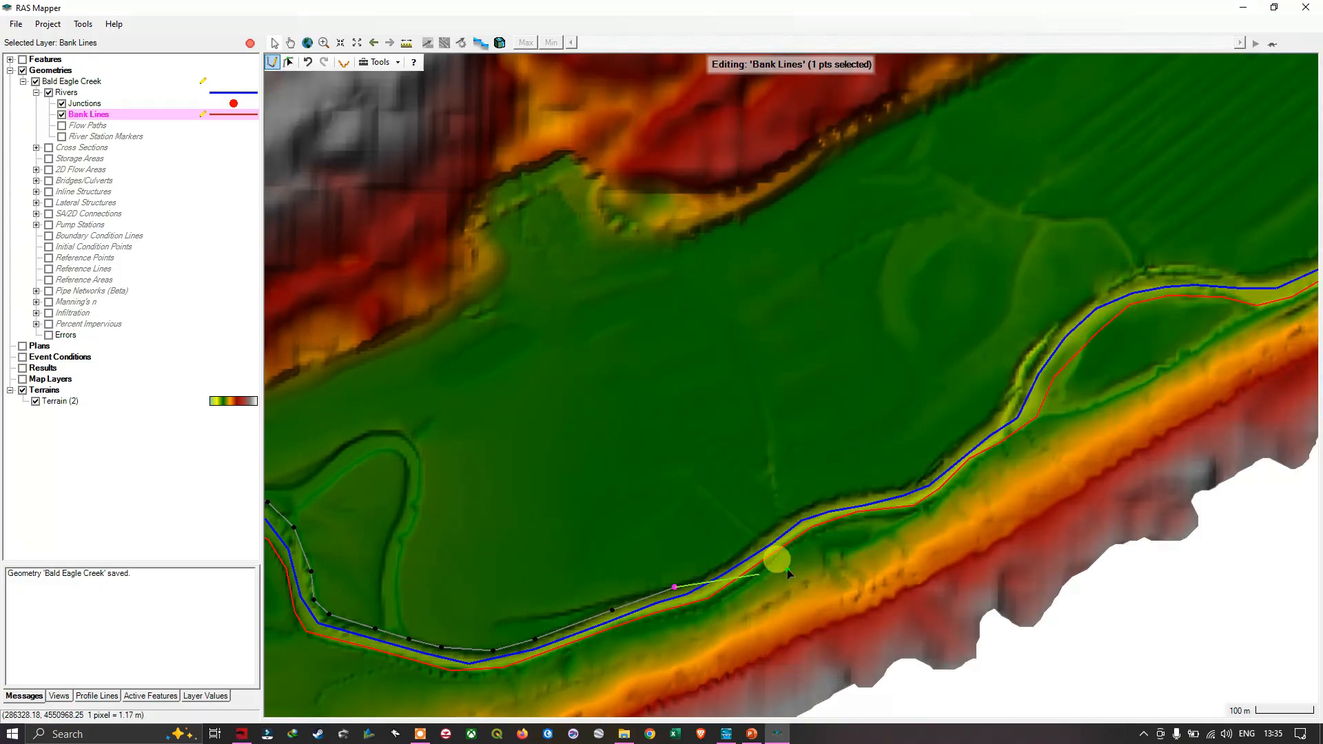
left_click(746, 554)
left_click(773, 529)
left_click(823, 503)
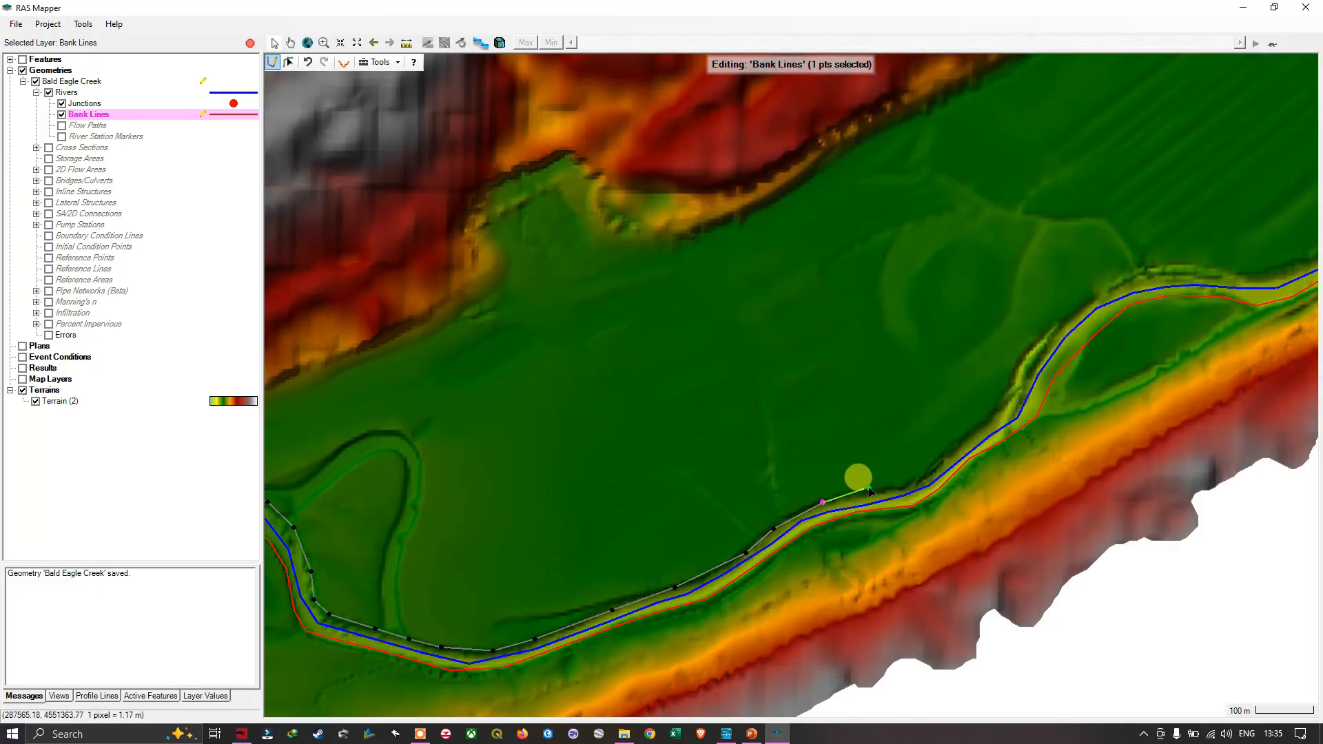
left_click(879, 490)
left_click(903, 486)
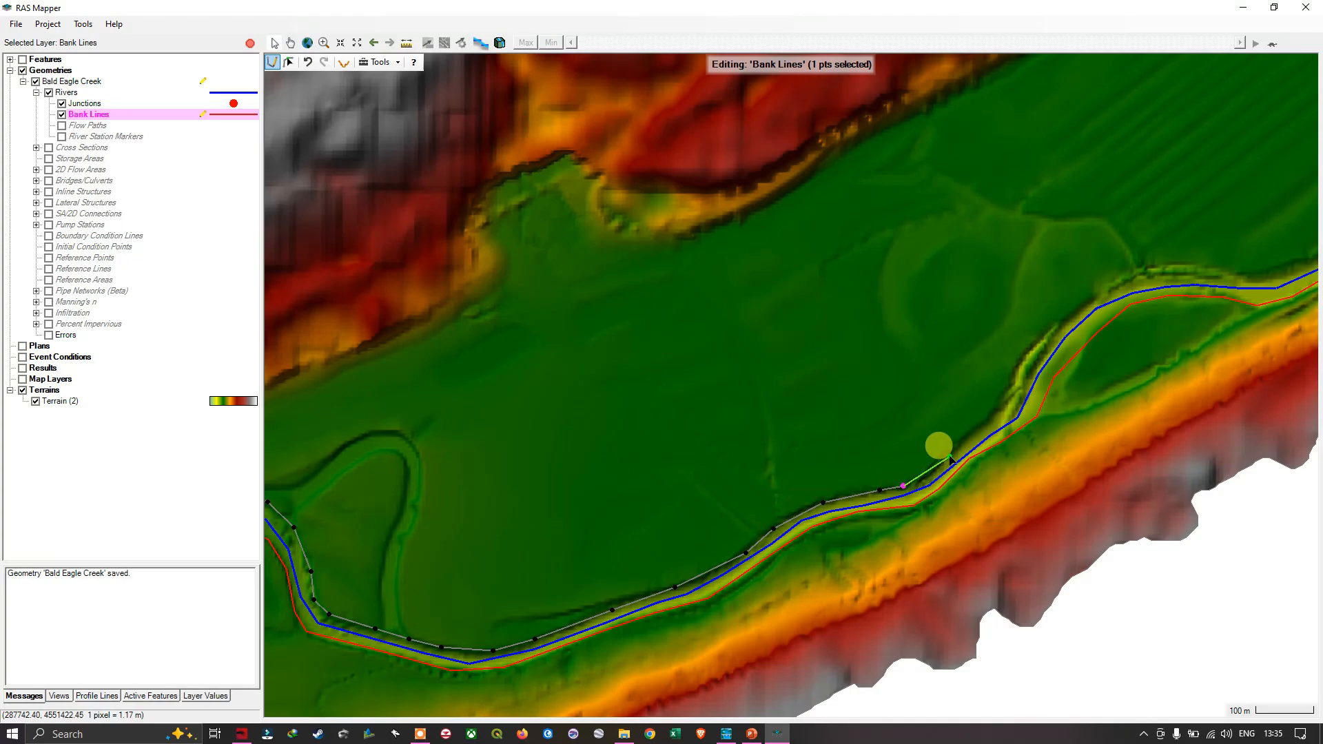
Trace the left bank line up the climbing reach and around the outside of the bend opposite the triangular bar
left_click(949, 456)
left_click(993, 413)
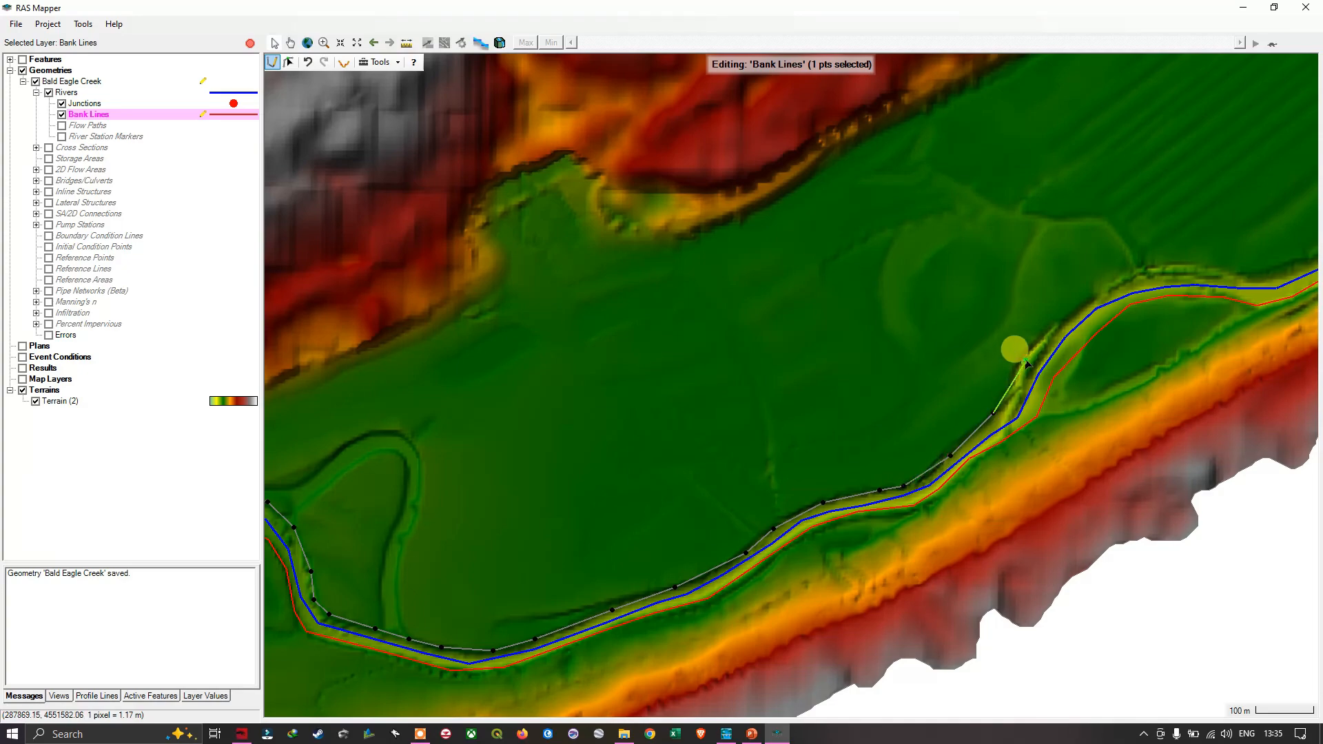
left_click(1025, 363)
left_click(1072, 315)
left_click(1118, 281)
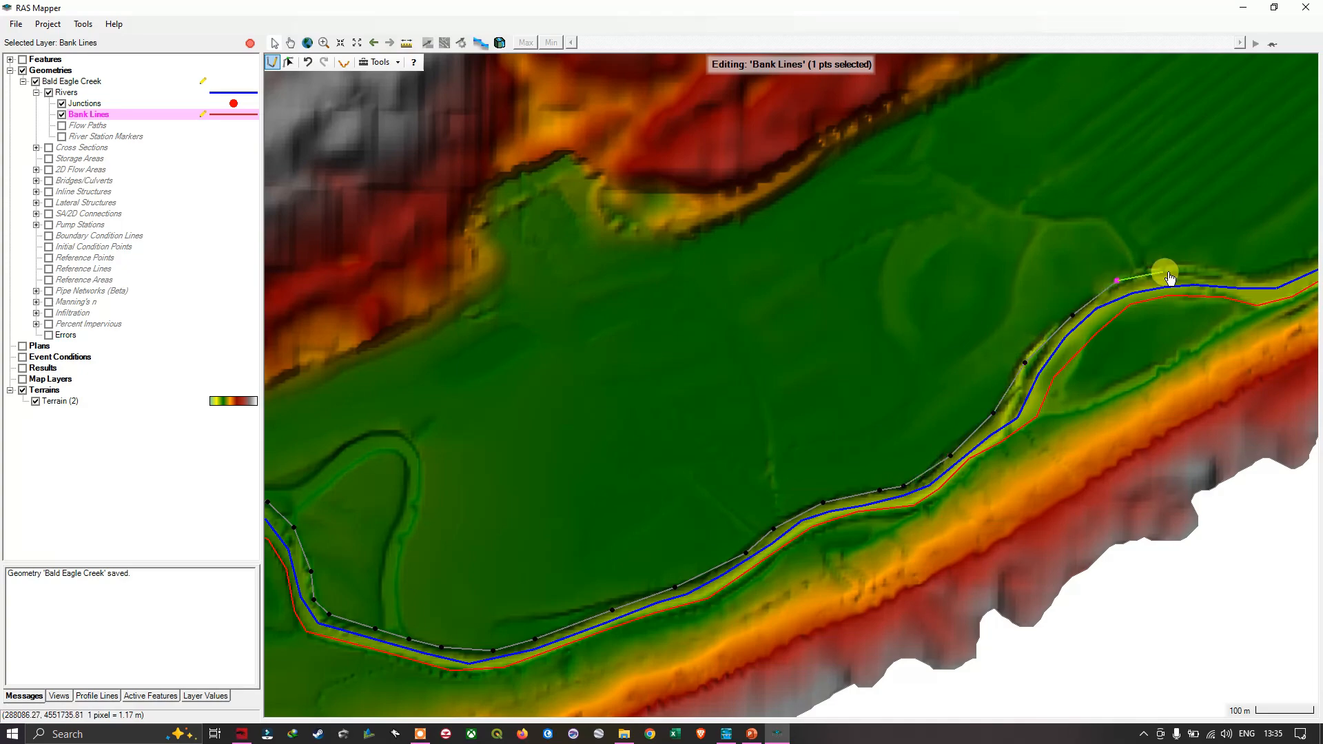
left_click(1168, 272)
Carry the left bank line past the triangular bar and northeast along the straight reach beside the southeastern ridge
left_click(666, 438)
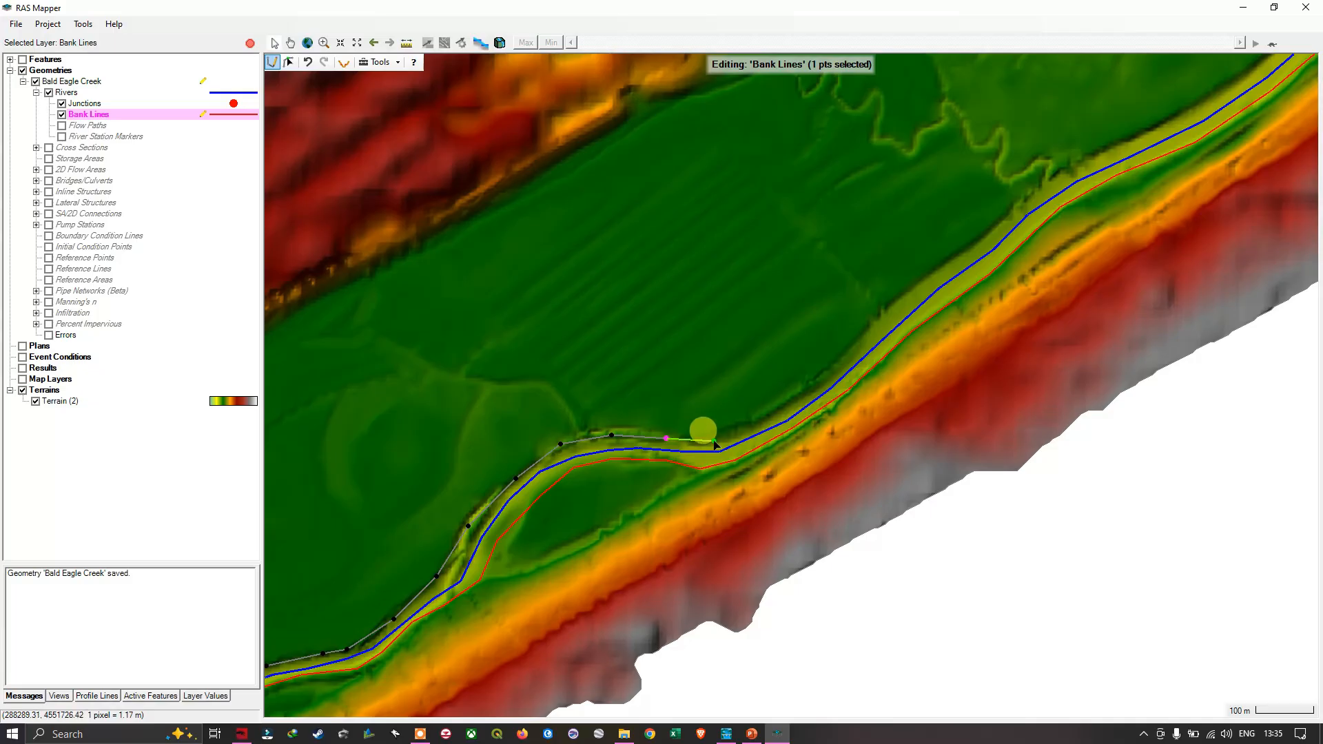
left_click(716, 440)
left_click(766, 420)
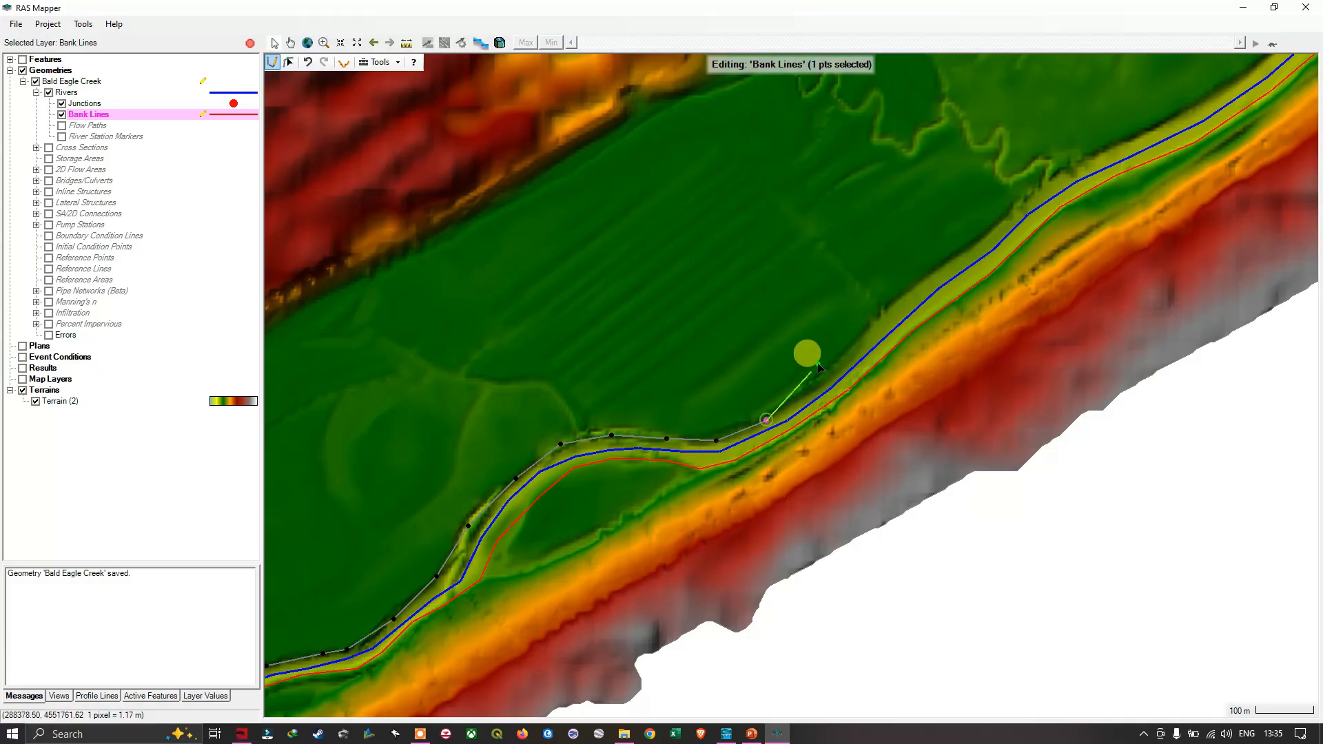
left_click(844, 359)
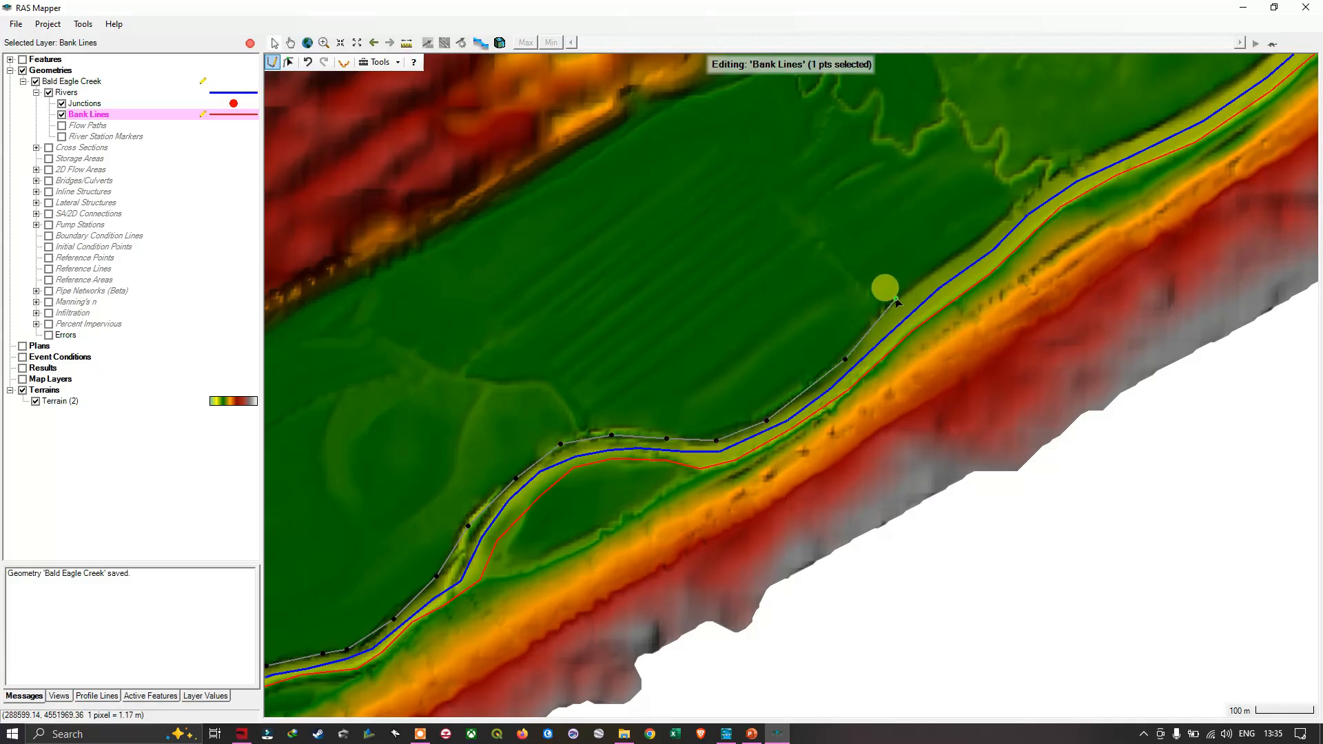
left_click_drag(906, 313, 478, 584)
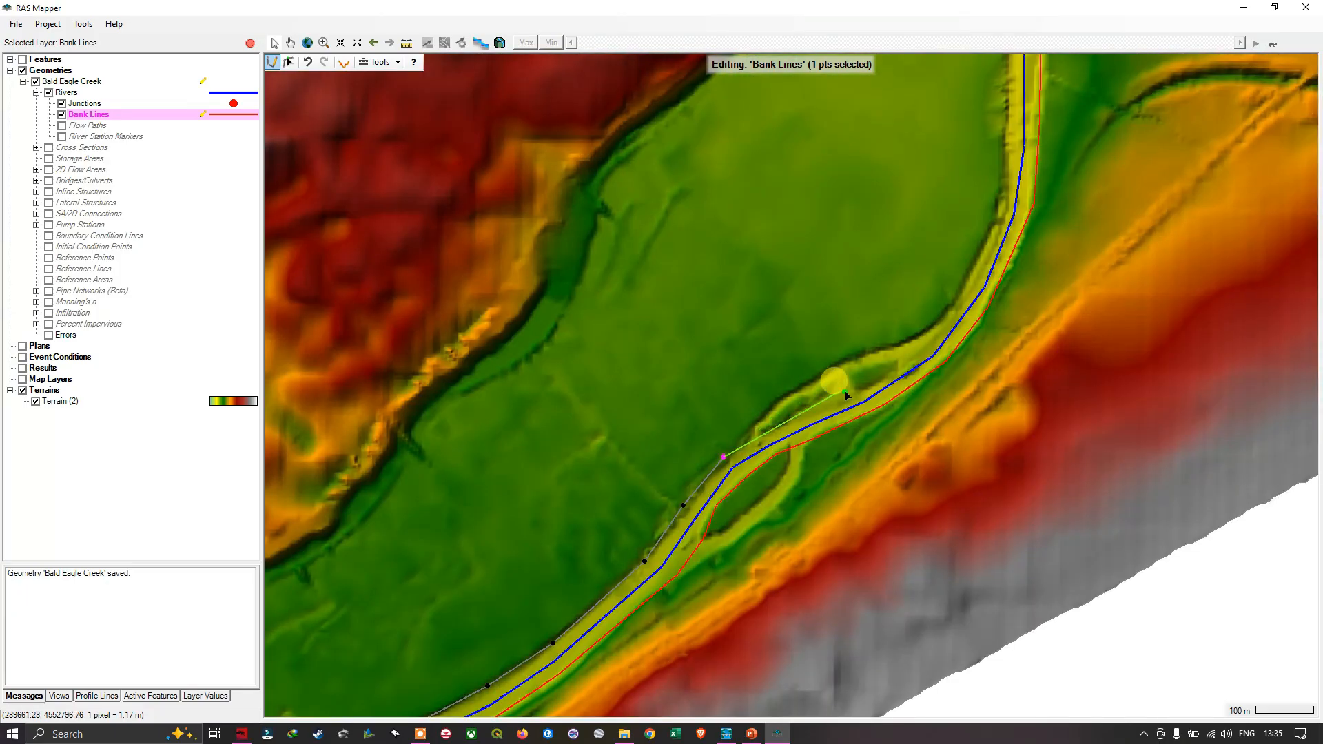
Continue the left bank line past the small island, keeping to the main channel's northwest edge up to the northward bend
left_click(778, 427)
left_click(803, 411)
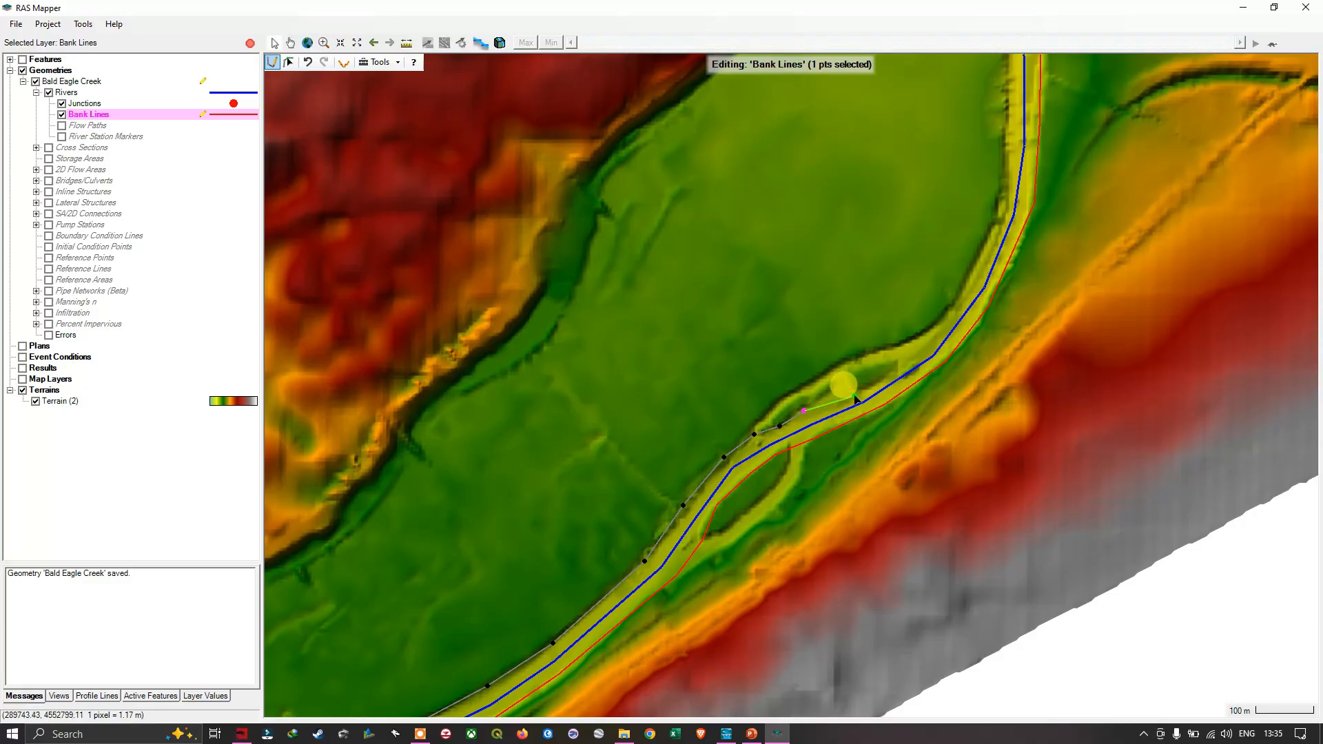
left_click(851, 393)
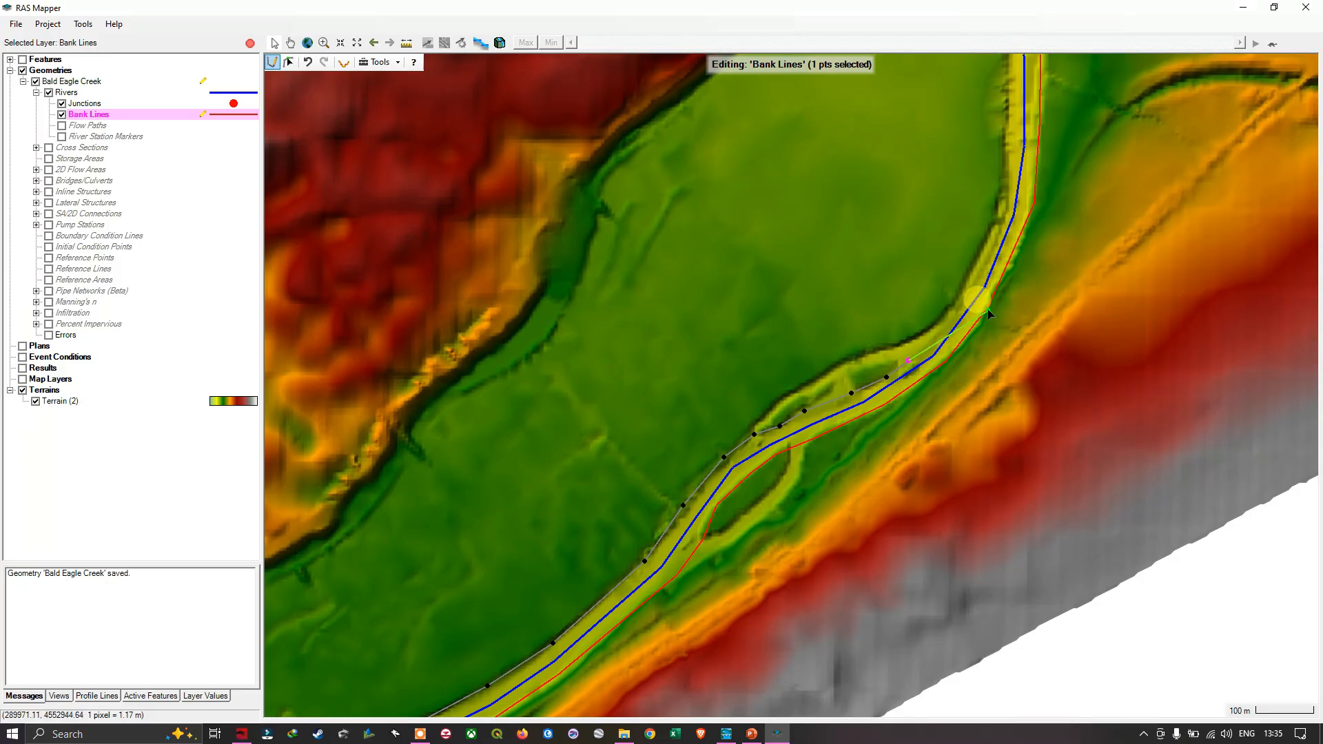
left_click_drag(982, 304, 859, 445)
Trace the left bank line around the northward bend and up the channel's west edge
left_click(817, 447)
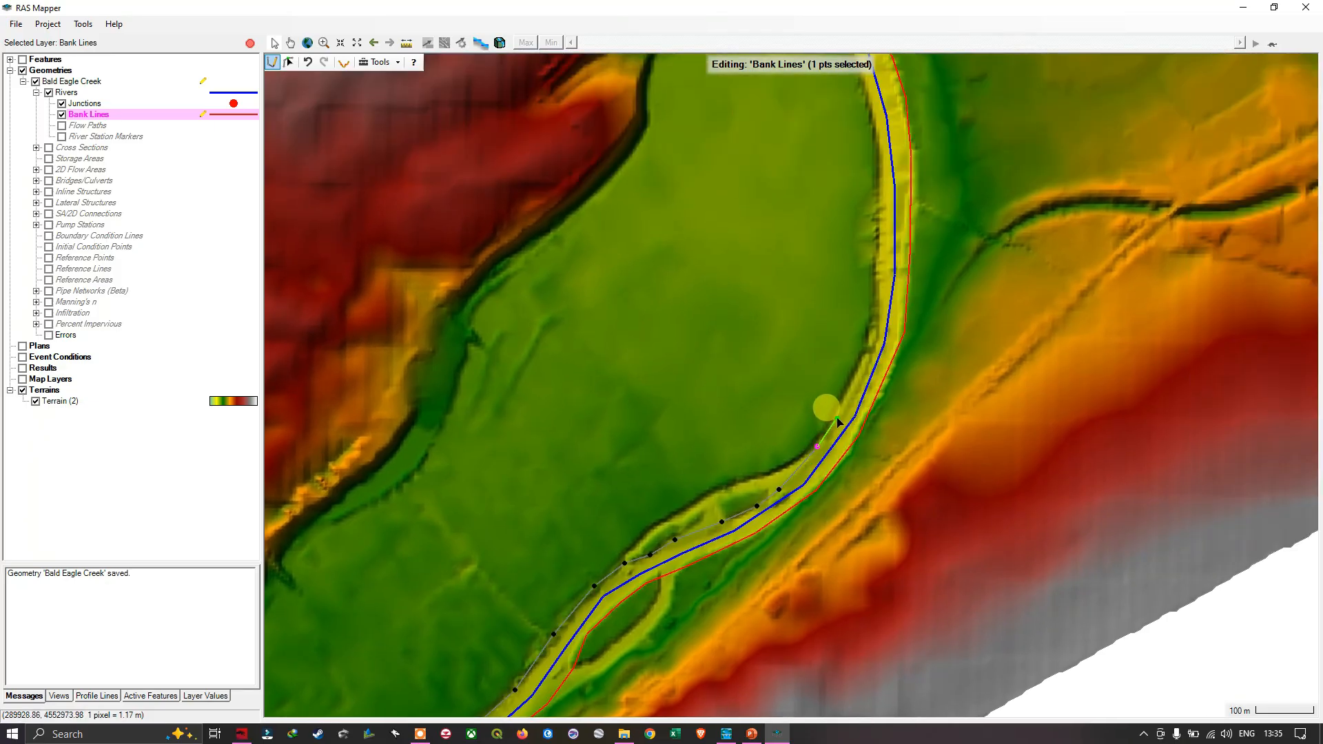
left_click(839, 415)
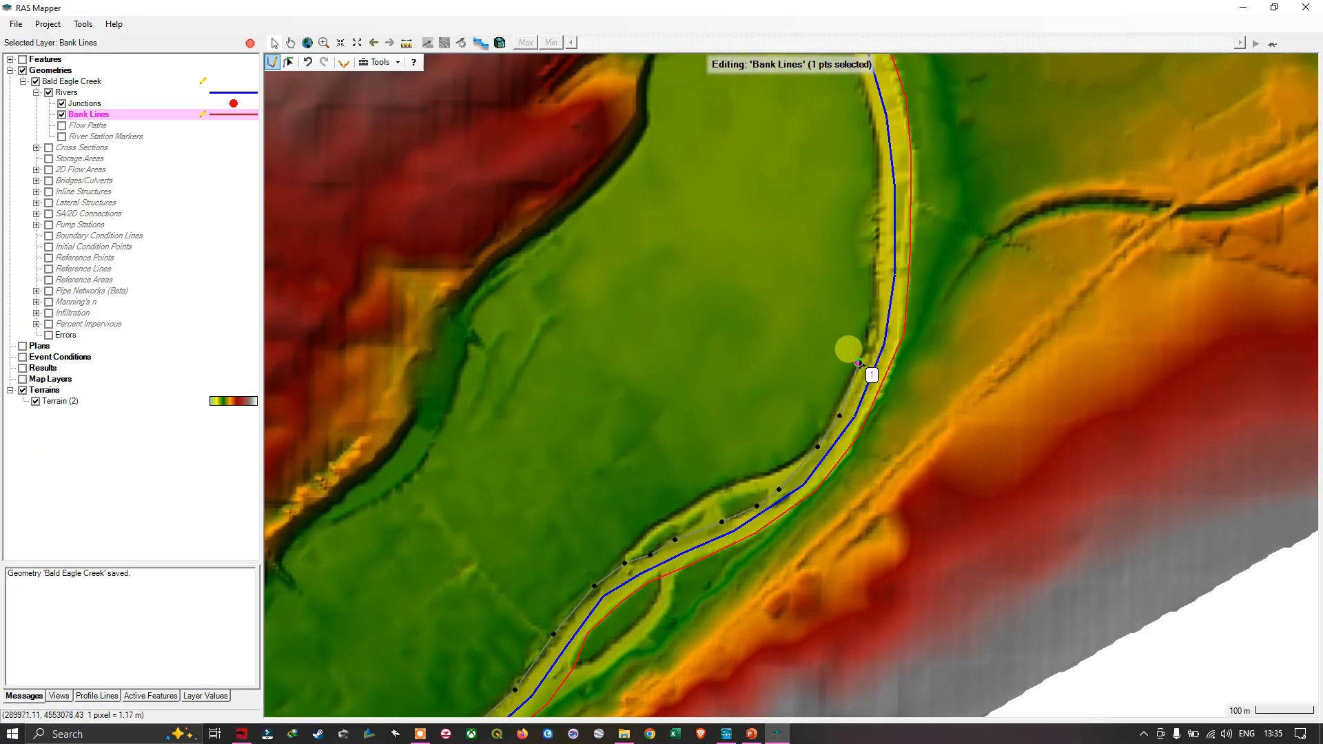
left_click(875, 304)
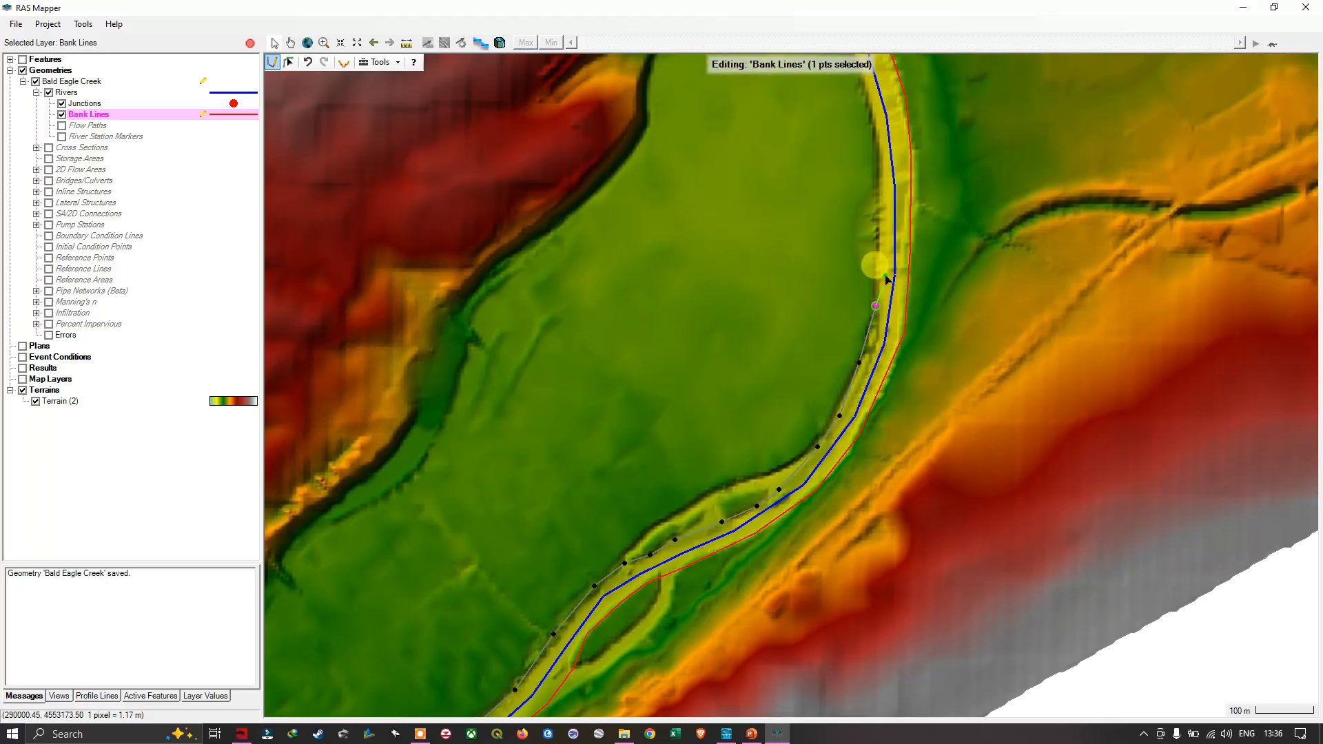
left_click(881, 235)
left_click_drag(870, 361, 756, 611)
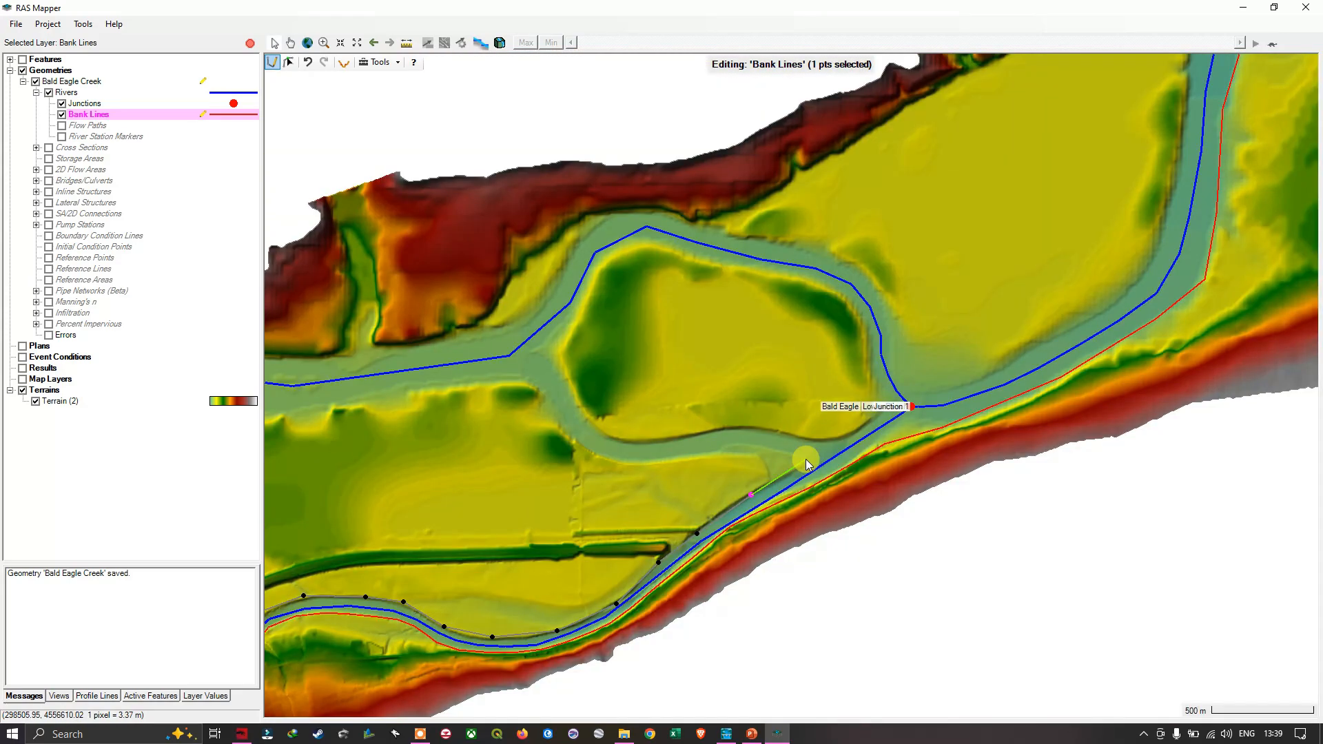
Extend the bank line to Junction 1 and turn it up the tributary along the eastern shore of the large island
left_click(808, 460)
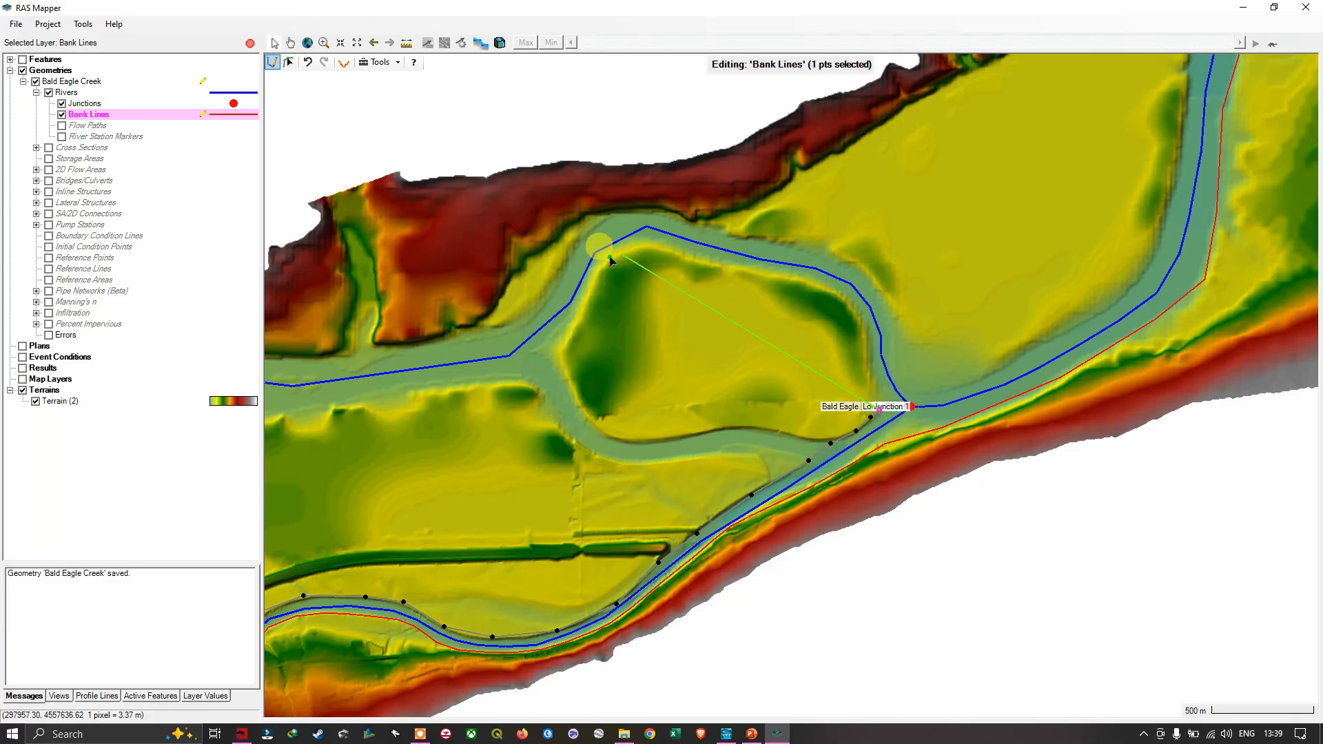
scroll(623, 313, "down", 1)
scroll(624, 314, "down", 2)
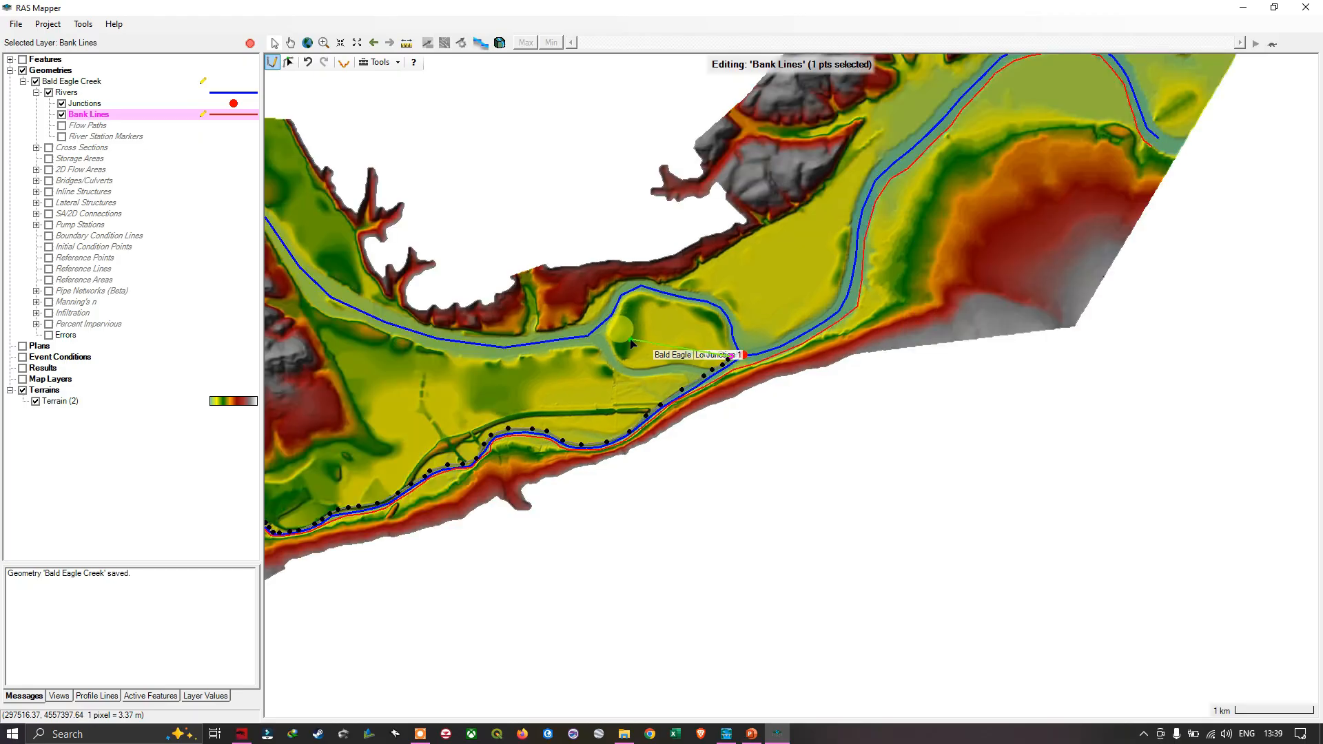
left_click_drag(672, 363, 907, 439)
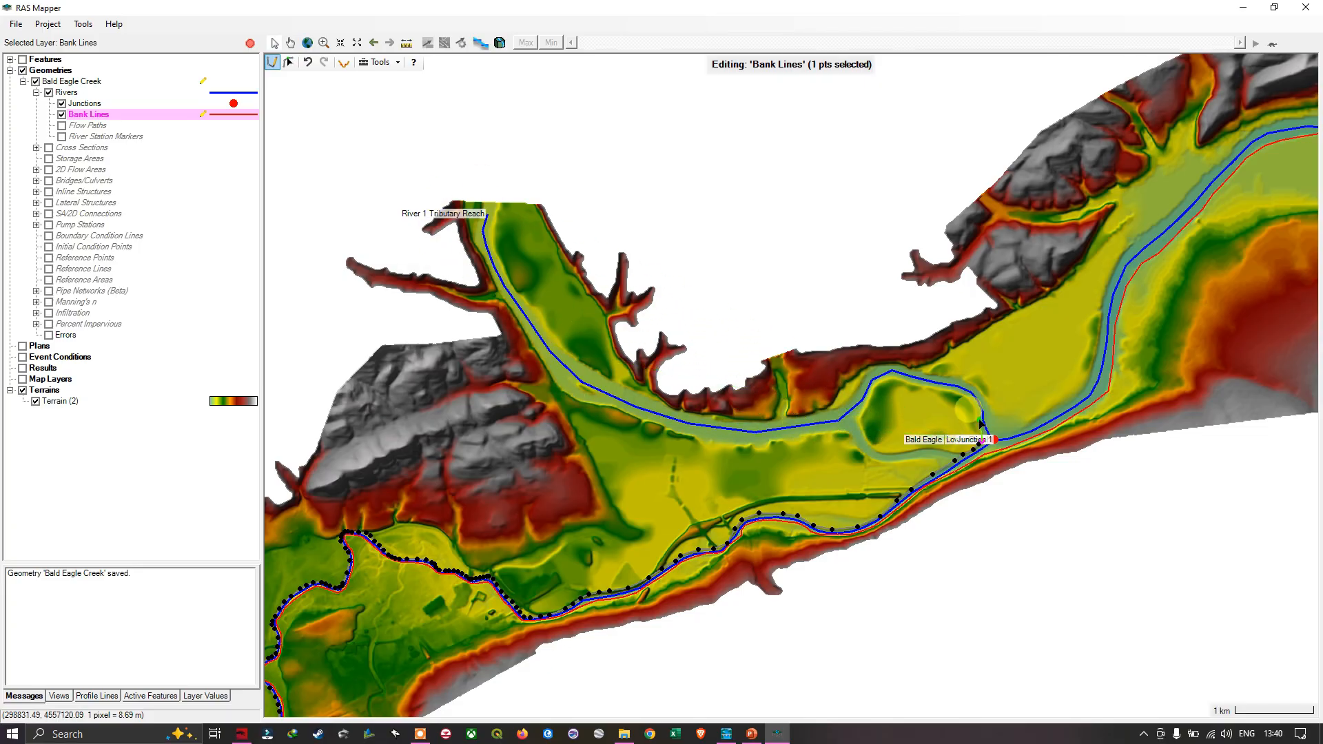
left_click_drag(978, 425, 981, 483)
scroll(982, 501, "up", 2)
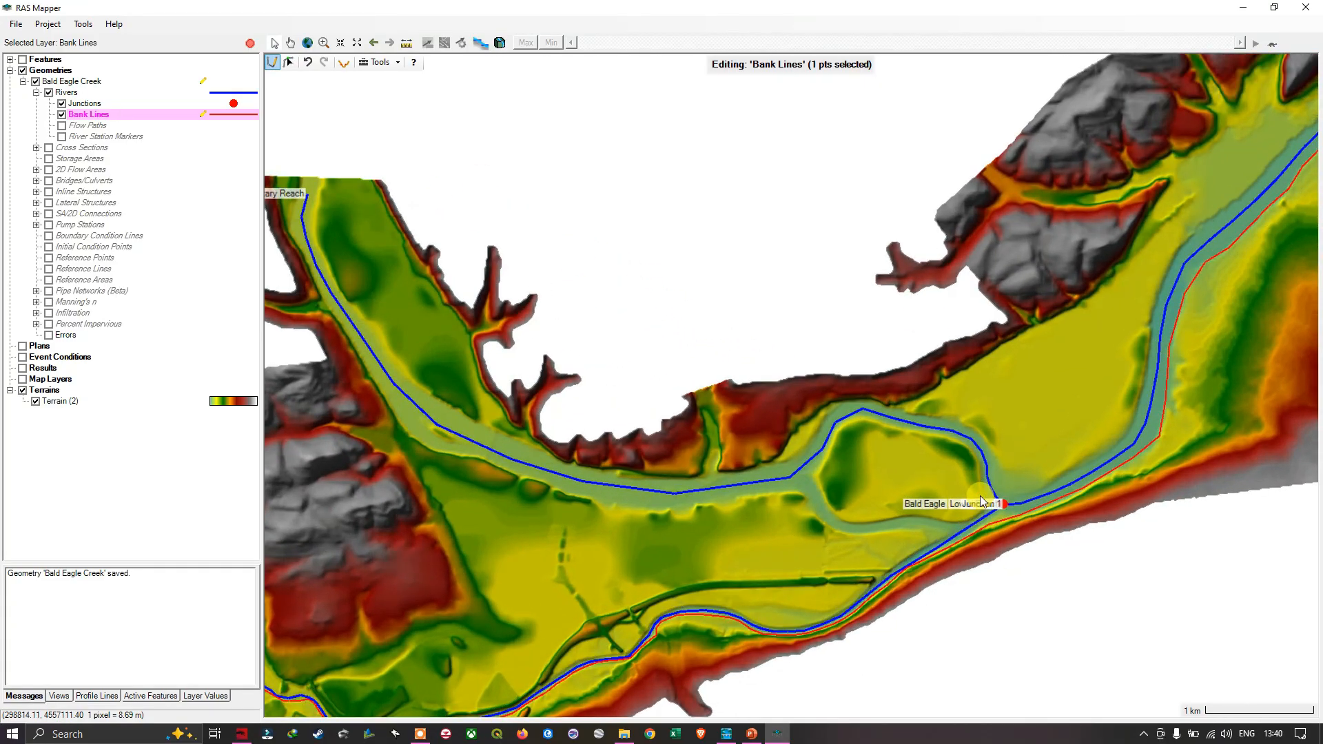
left_click(982, 488)
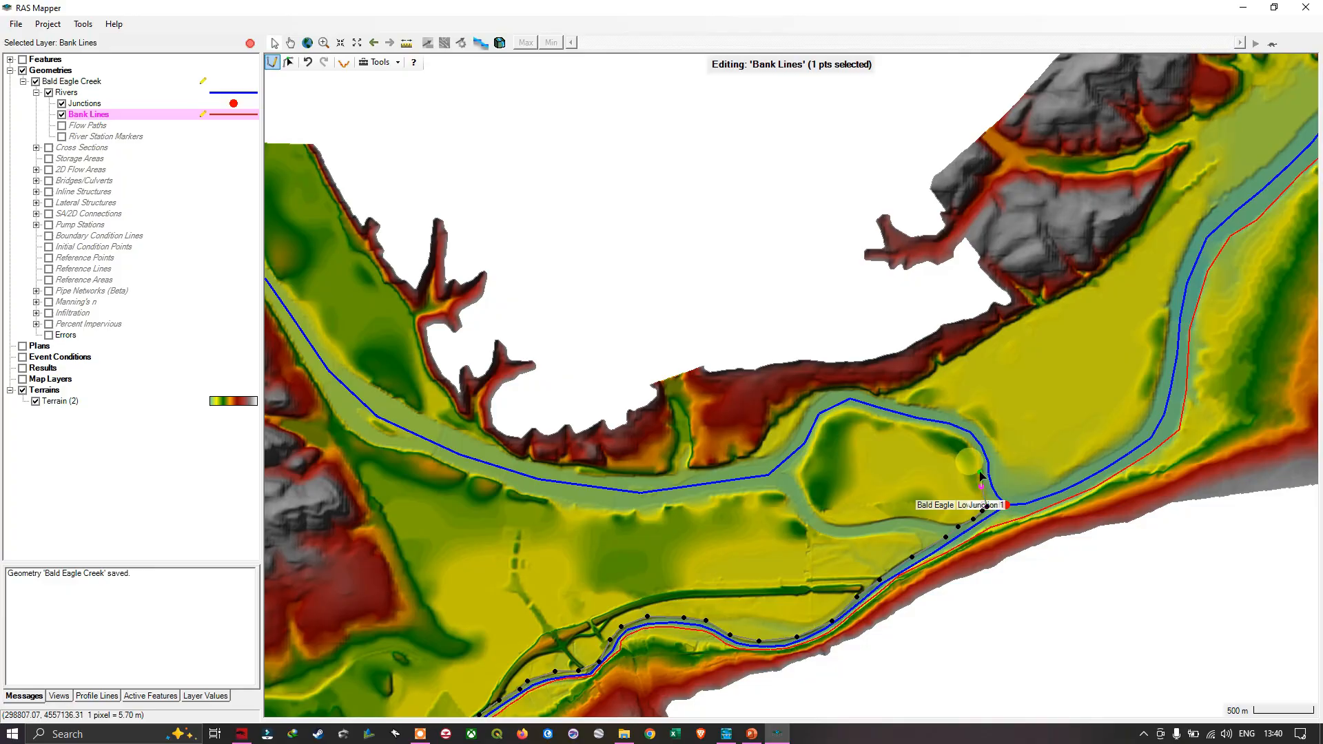
left_click(973, 453)
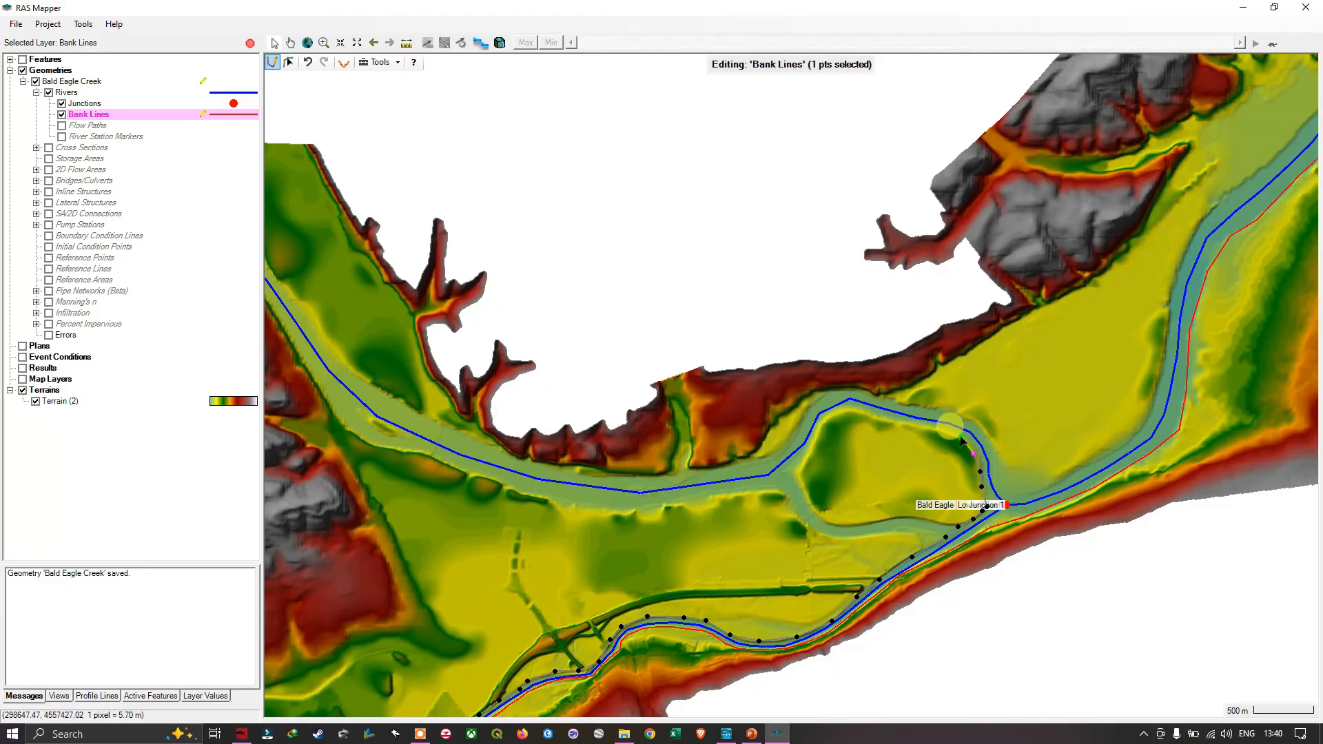
Trace the bank line along the large island's northern shore and around its northwestern corner, following the tributary's inner edge
left_click(961, 437)
left_click(942, 429)
left_click(916, 426)
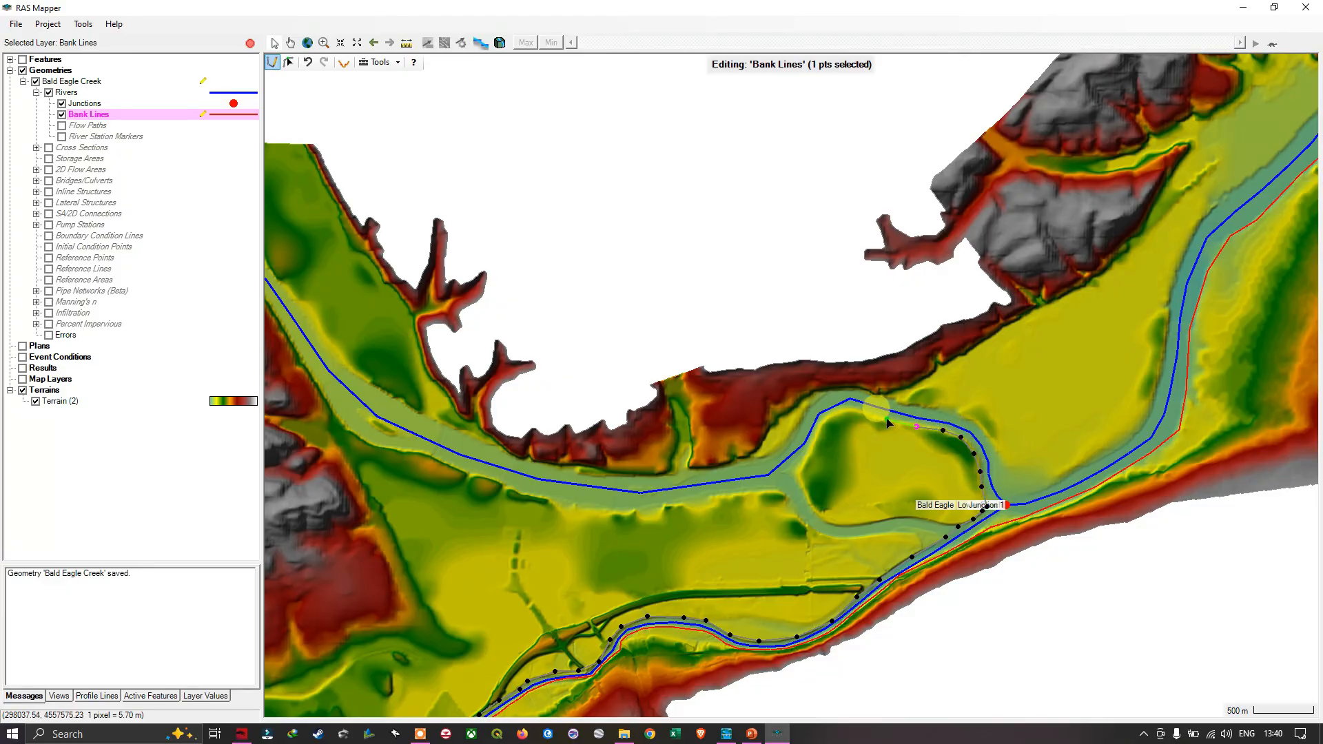
left_click(887, 419)
left_click(861, 412)
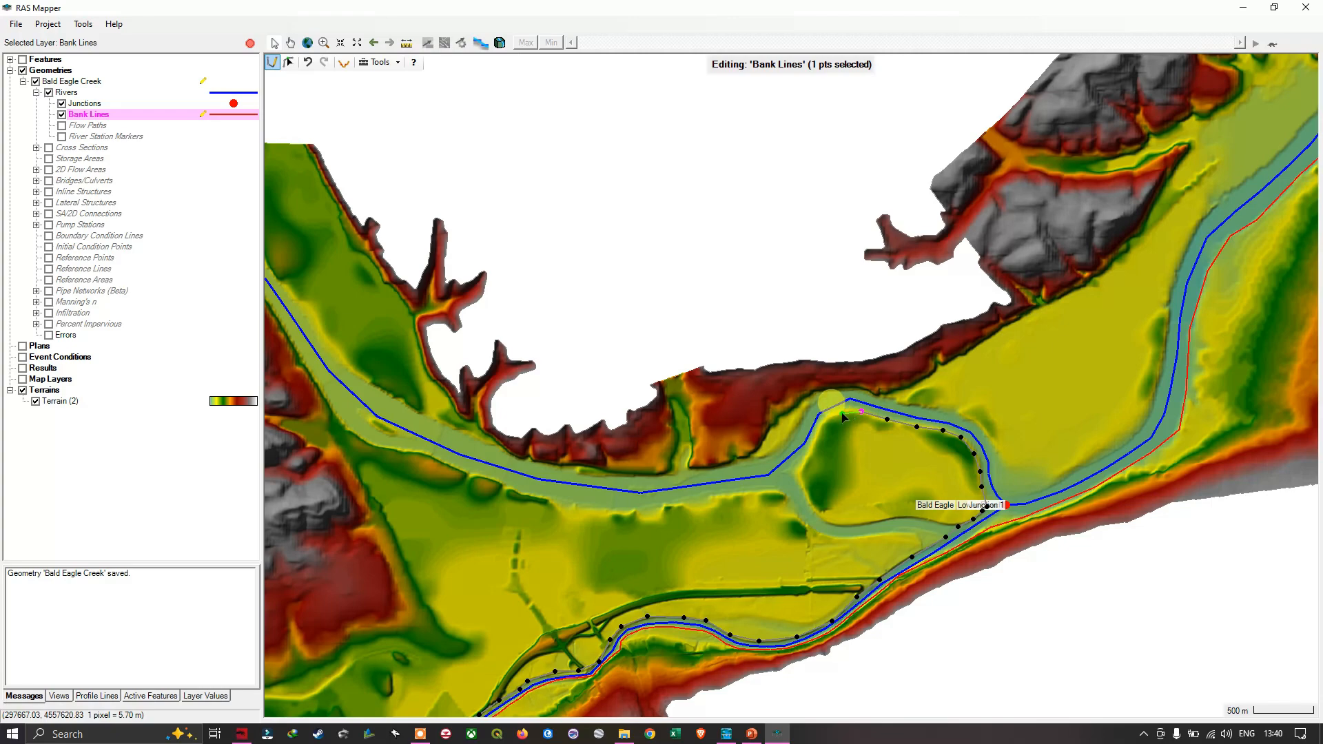
left_click(841, 414)
left_click(827, 421)
left_click(810, 447)
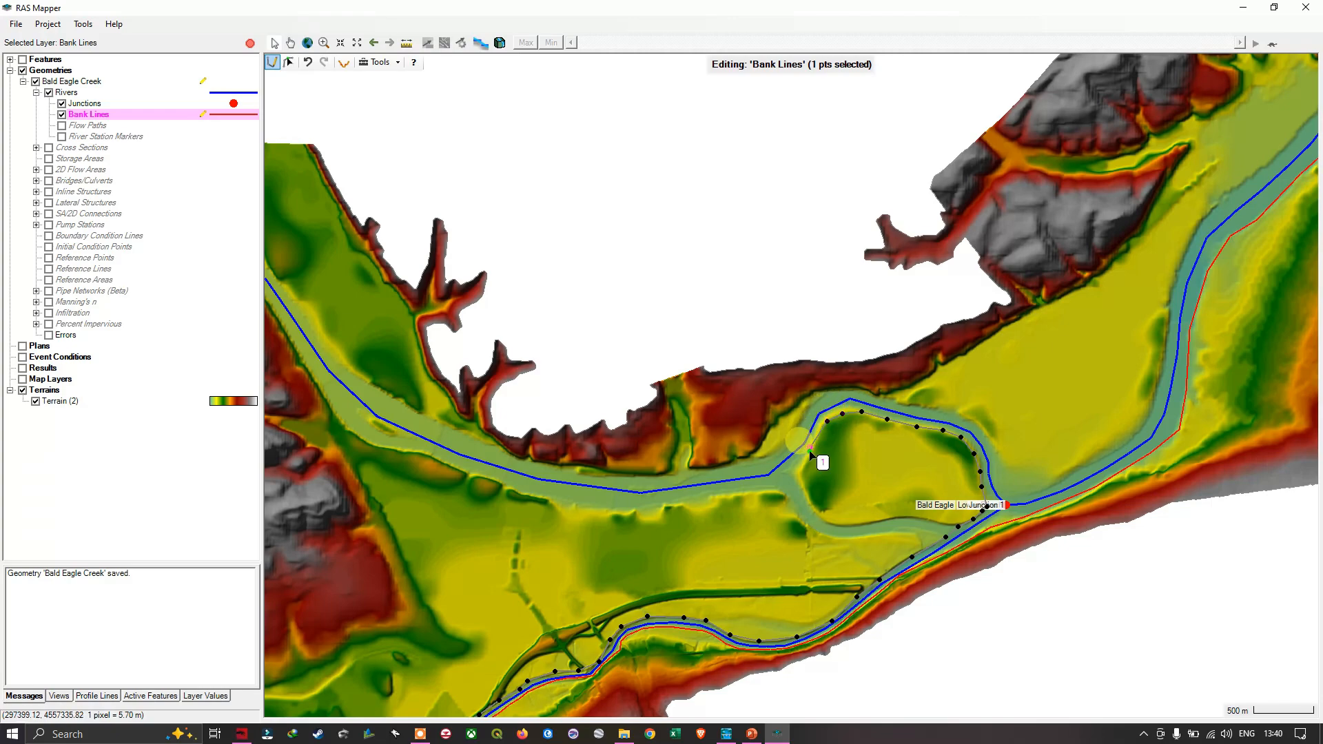
Extend the bank line past the large island's western tip and west along the tributary's southern edge to the northwest bend
left_click(805, 463)
left_click(791, 480)
left_click(755, 490)
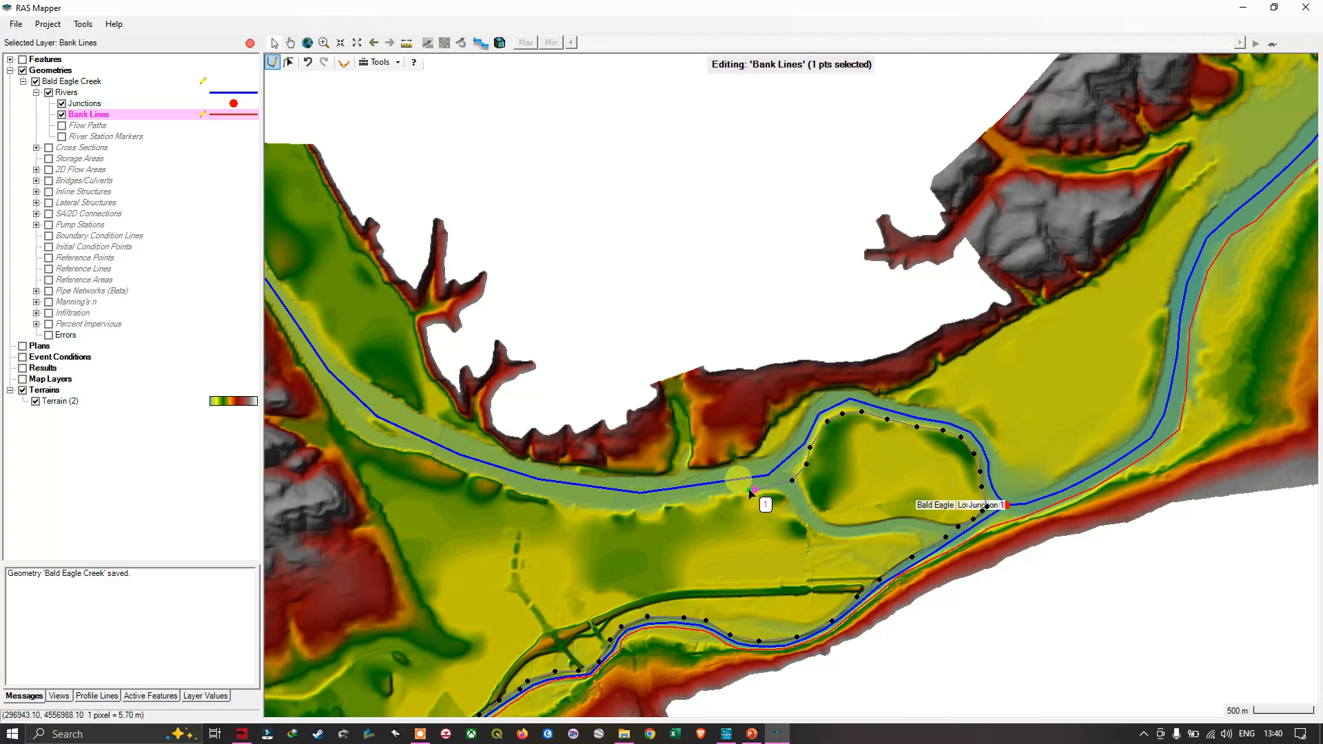
left_click(697, 497)
left_click(626, 510)
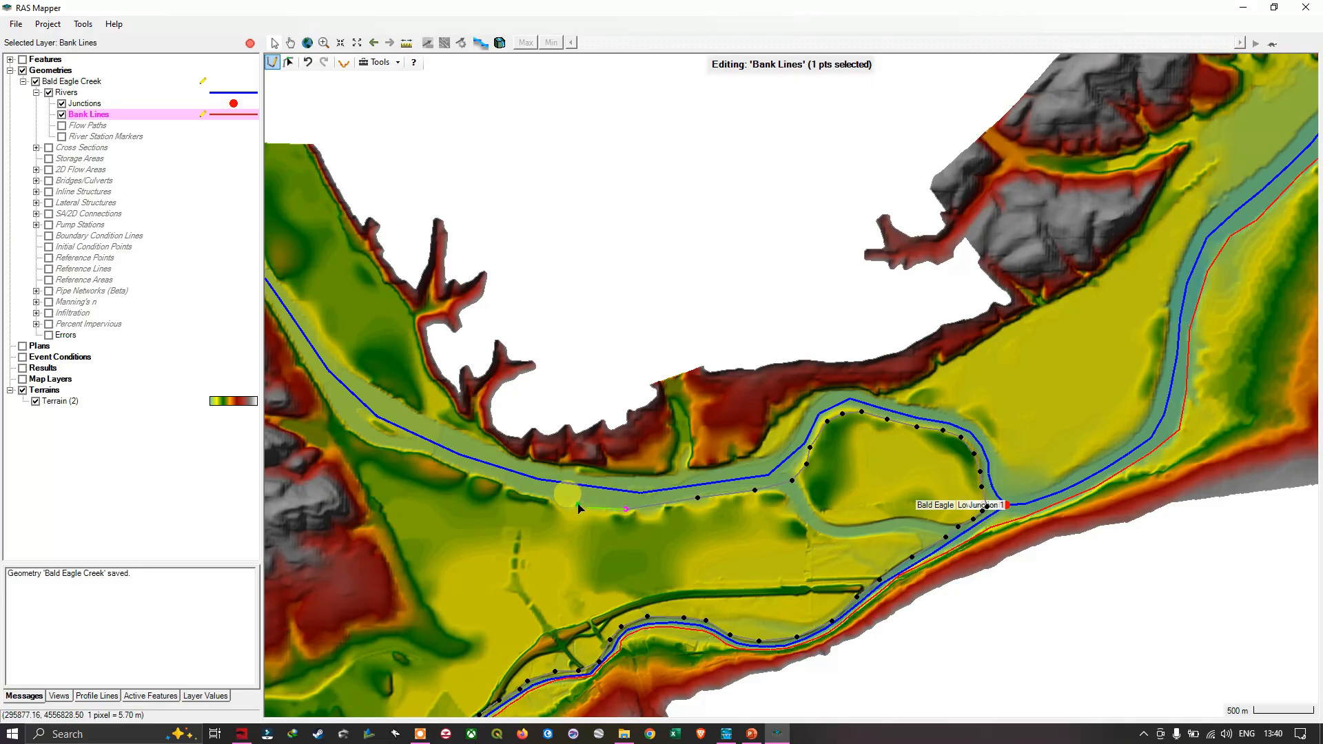
left_click(542, 496)
left_click(483, 480)
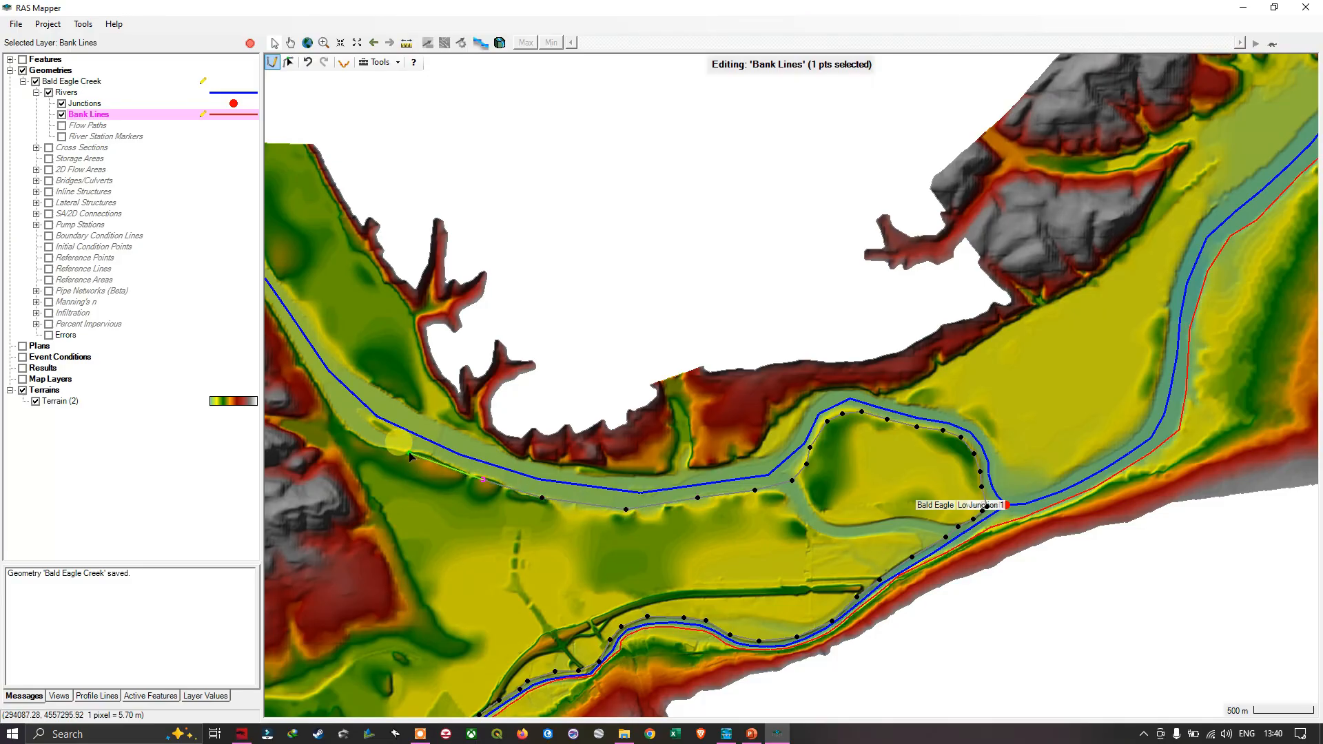
left_click(409, 451)
Trace the bank line around the northwest bend and up the tributary's southwest edge, past the side valley at the bend
left_click_drag(433, 466, 656, 545)
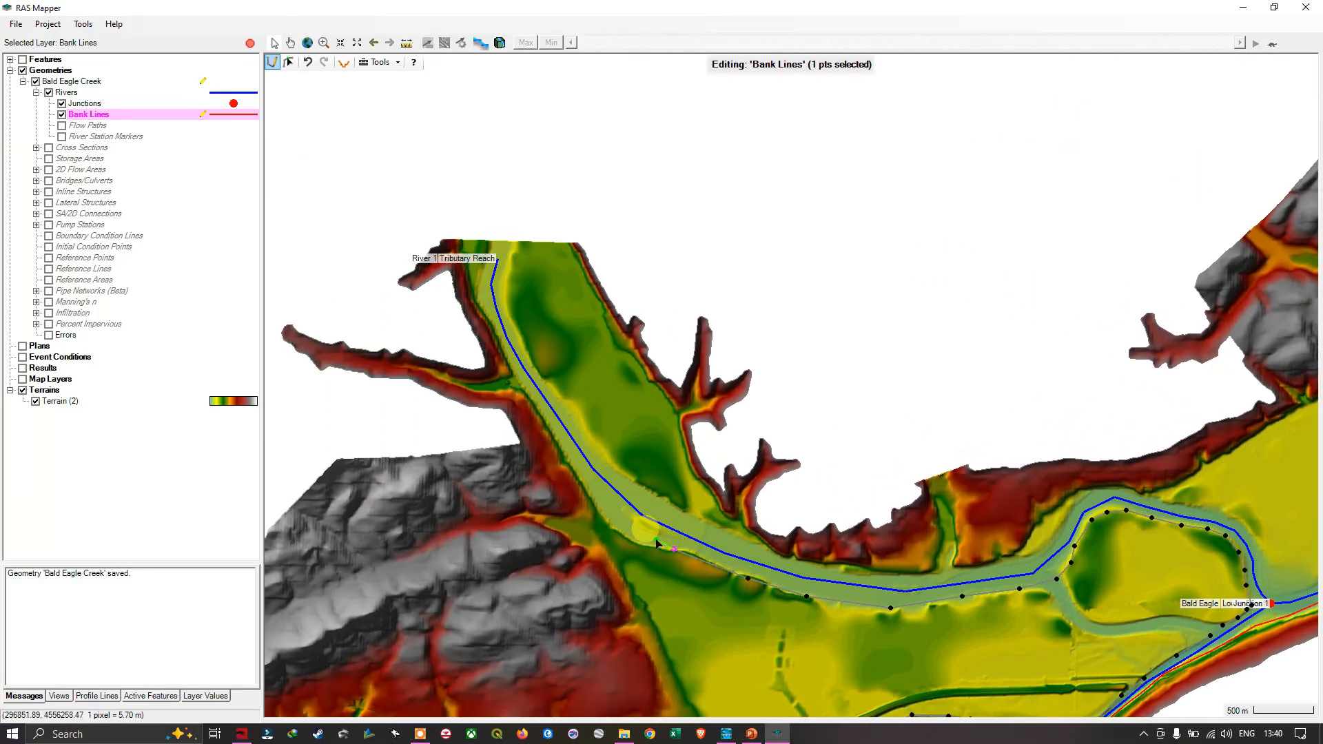
left_click(661, 547)
left_click(622, 532)
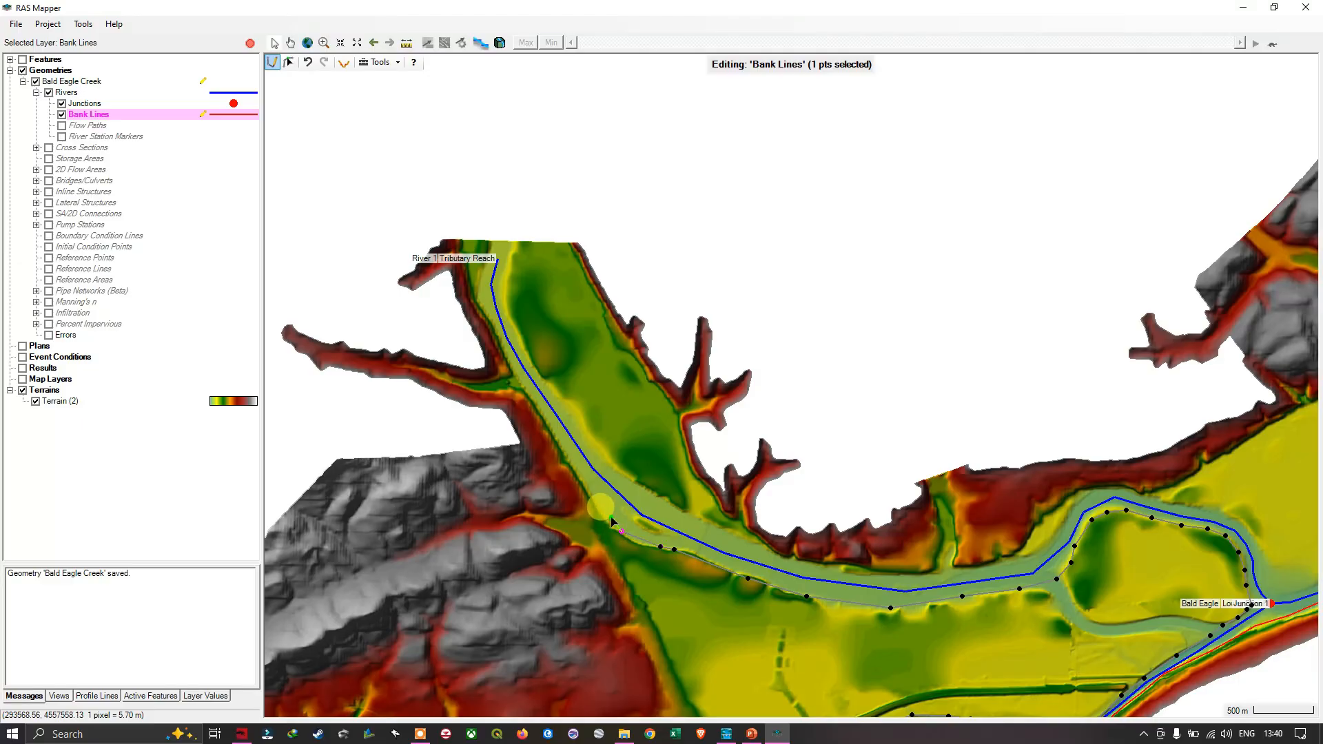
left_click(598, 503)
left_click(576, 472)
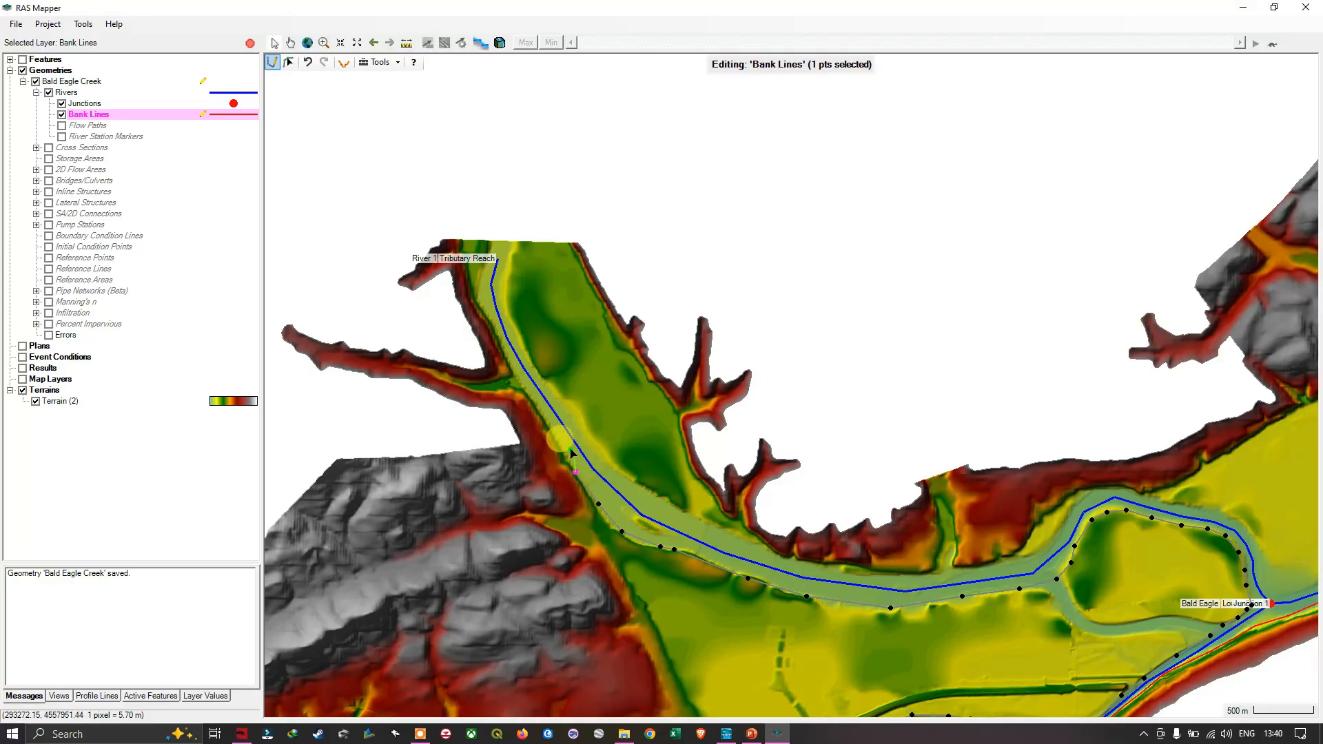
left_click(557, 436)
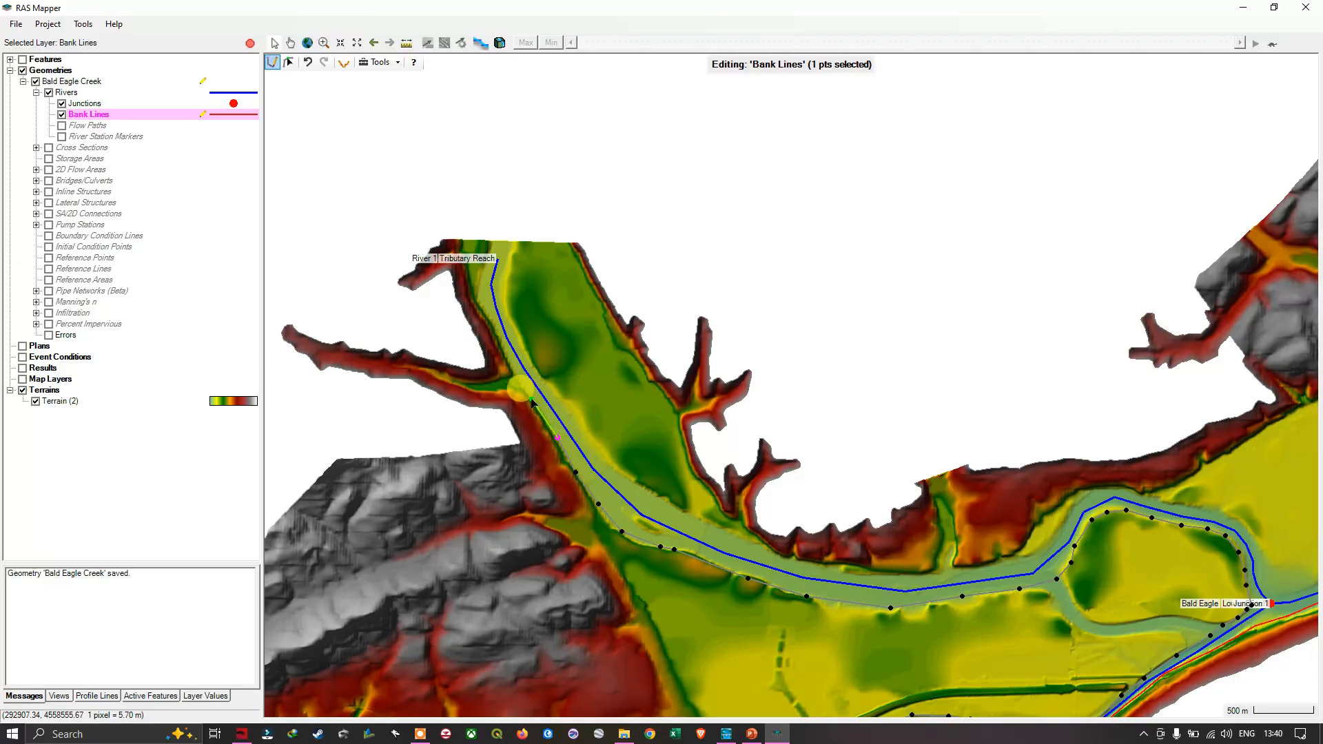
Continue the bank line up the tributary's western edge and finish it beside the upstream end of River 1 Tributary Reach
left_click_drag(532, 377, 635, 539)
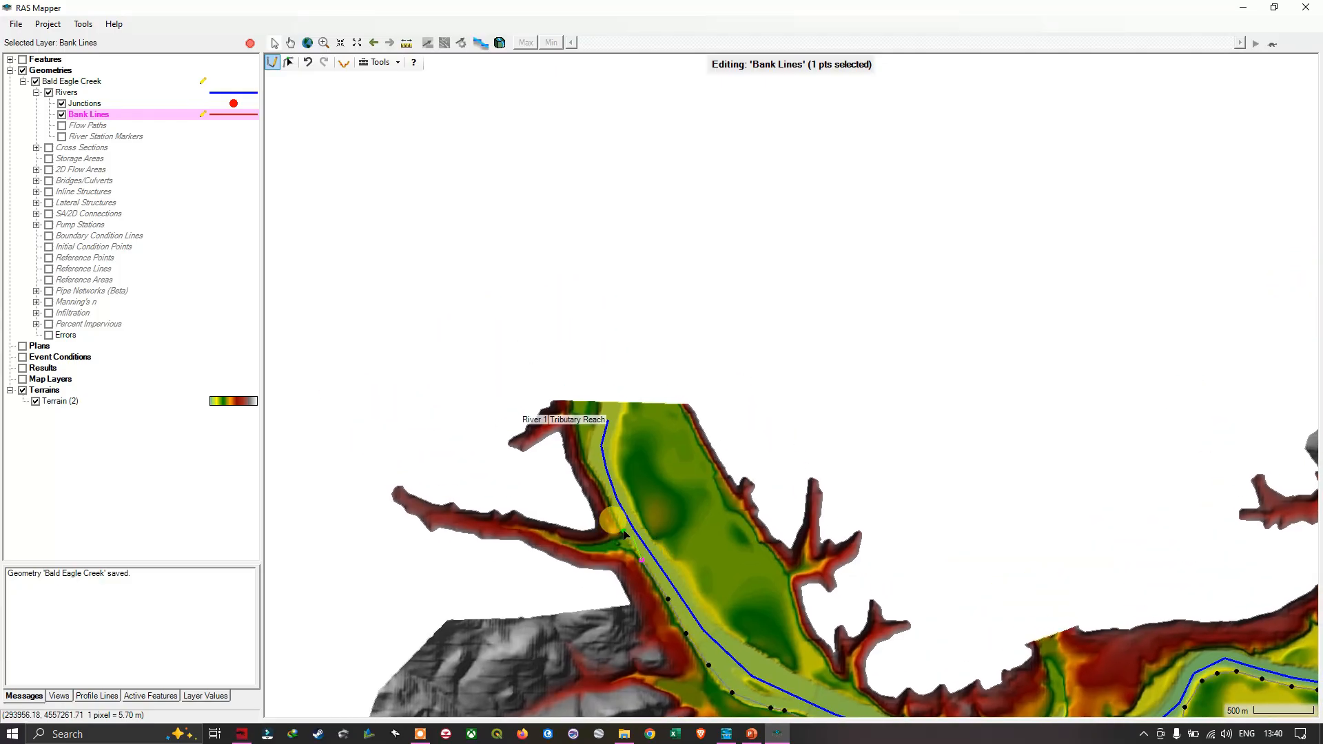
scroll(610, 509, "up", 1)
scroll(611, 509, "up", 2)
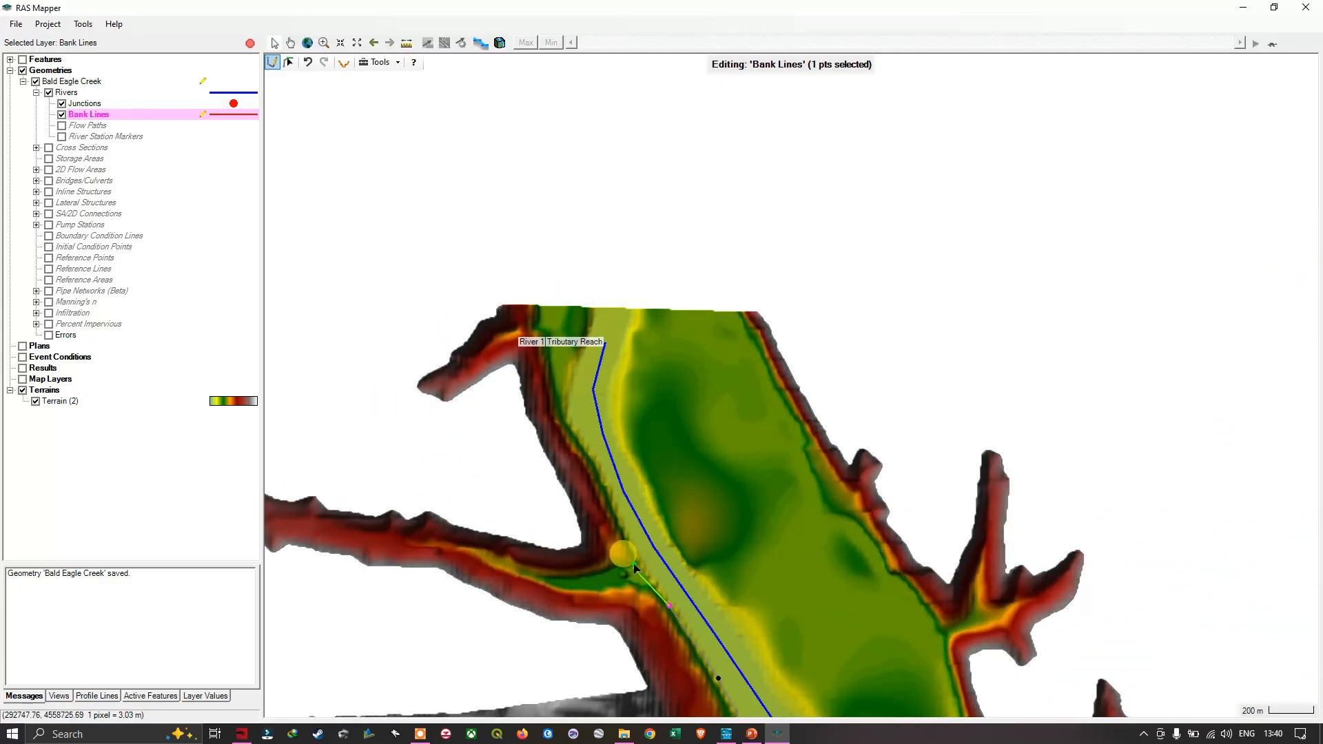
left_click(642, 560)
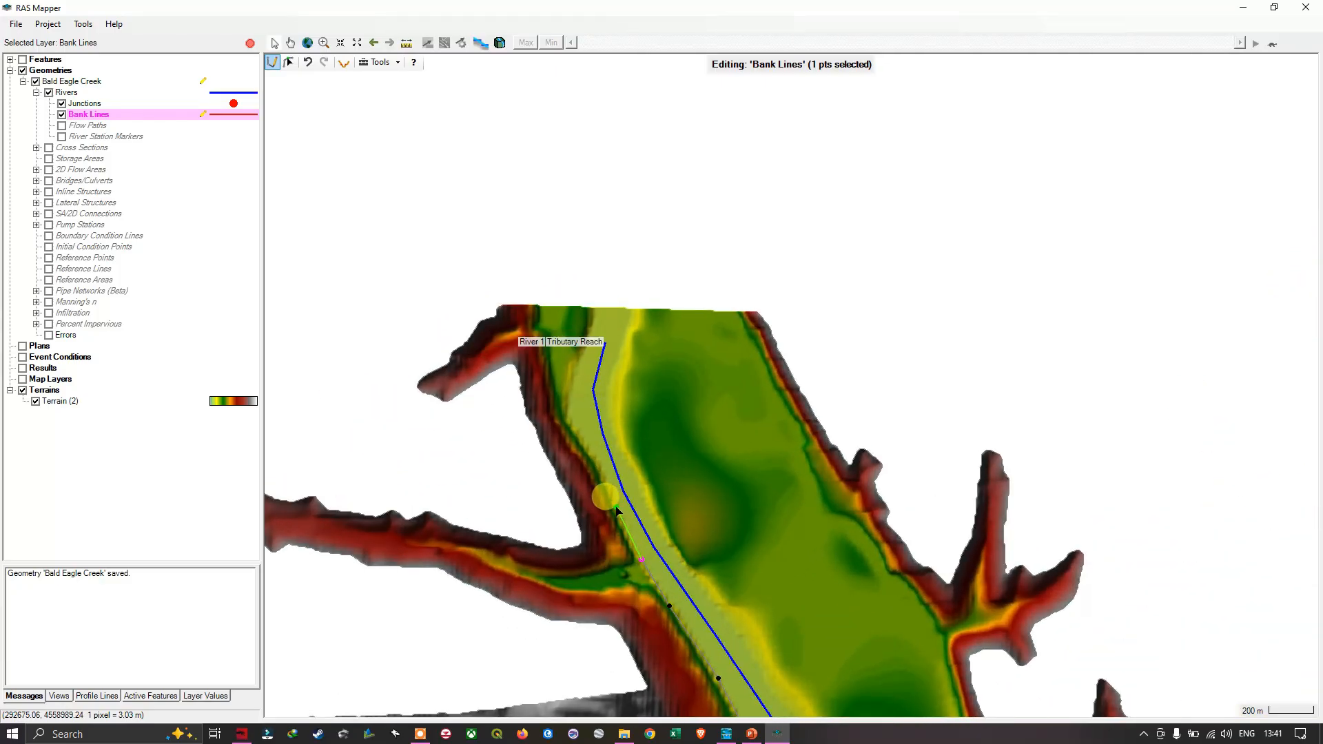
left_click(616, 507)
left_click(603, 470)
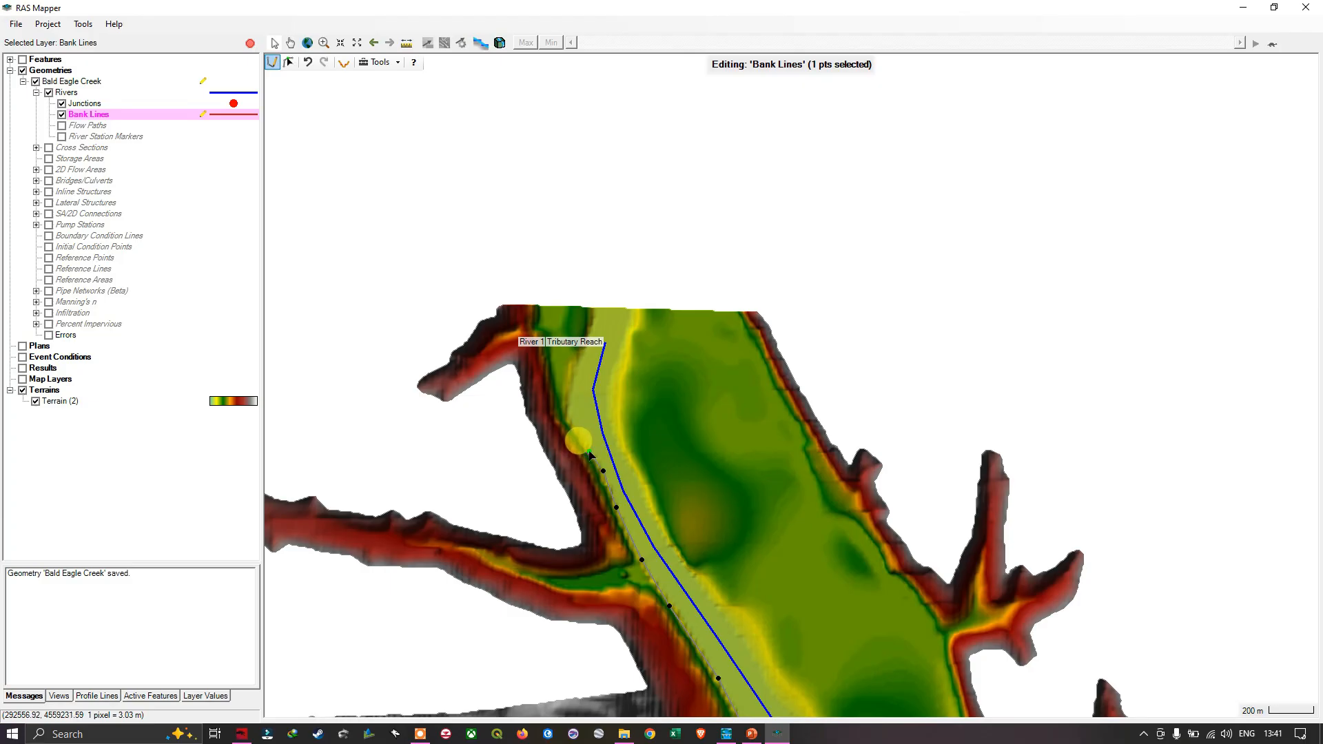
left_click(576, 433)
left_click(571, 410)
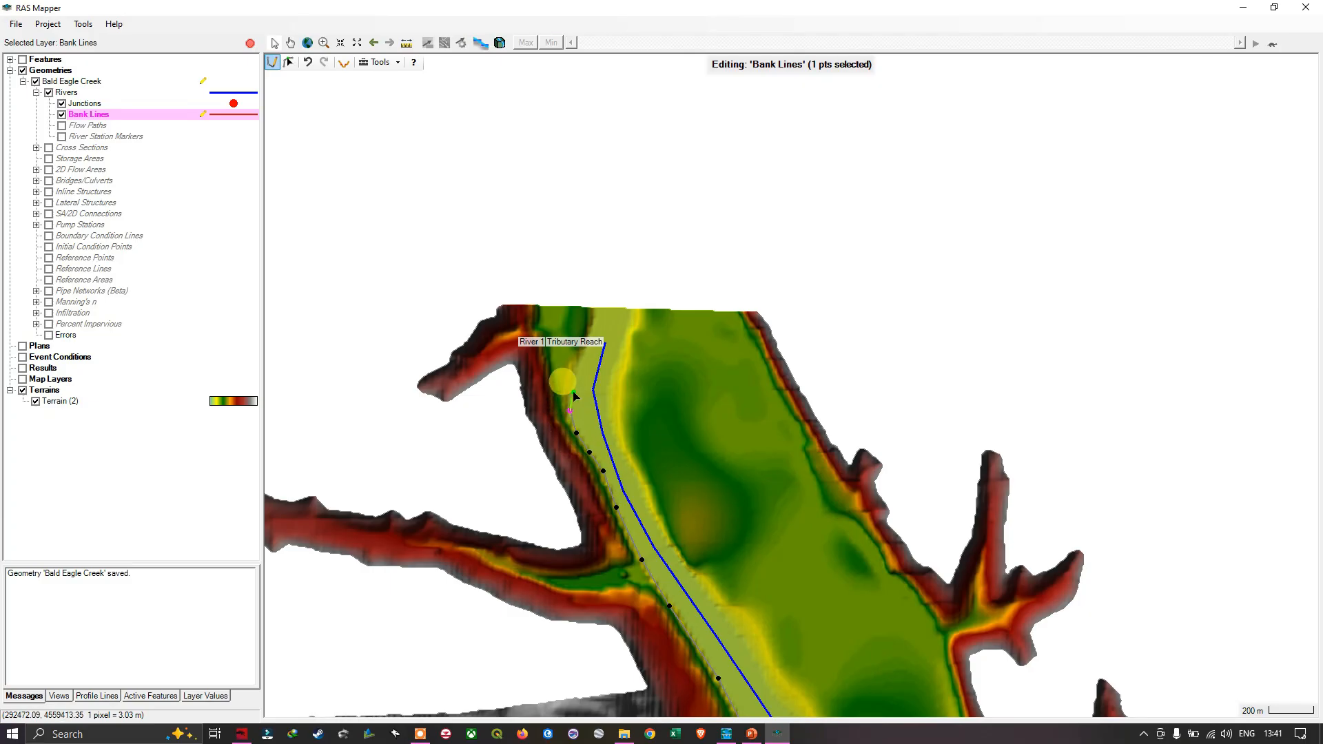
left_click(578, 371)
left_click_drag(591, 368, 589, 536)
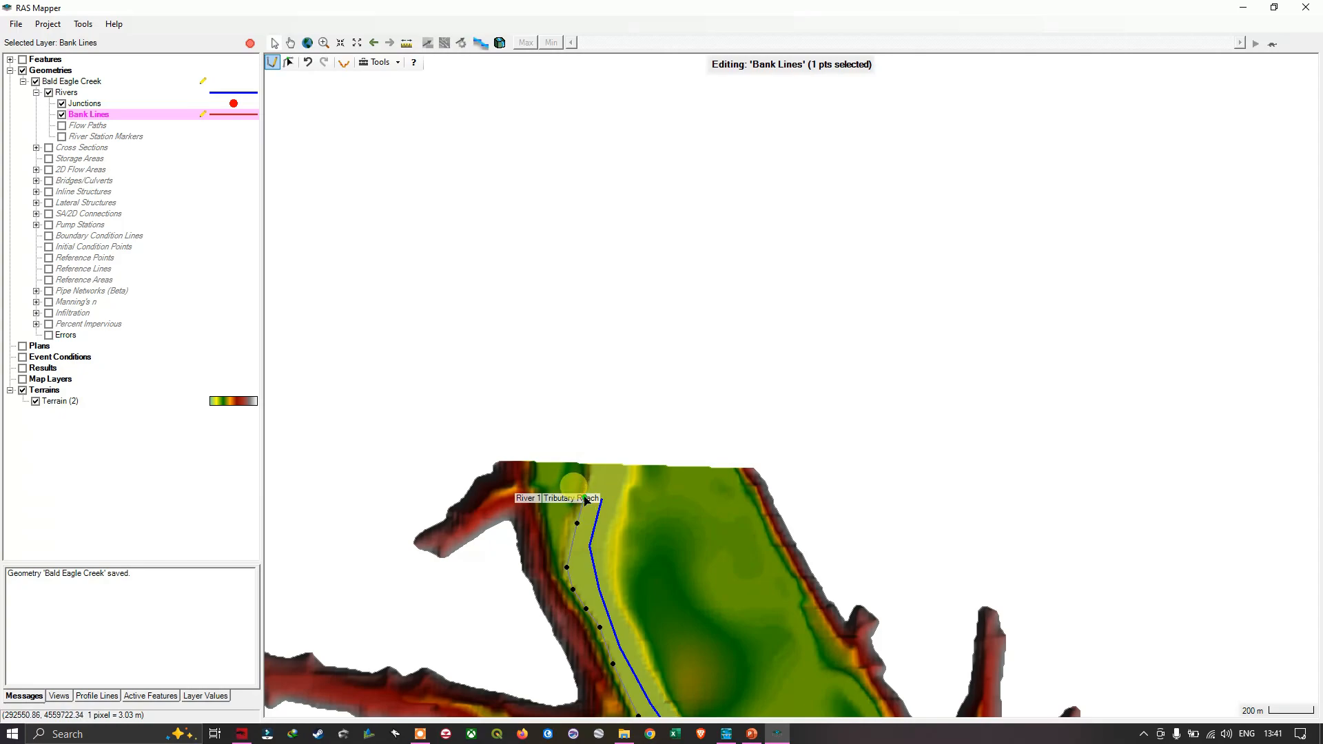
double_click(586, 501)
Stop editing the Bank Lines layer and save the edits to the Bald Eagle Creek geometry
mouse_move(696, 531)
left_mouse_down()
mouse_move(700, 436)
mouse_move(655, 248)
left_mouse_up()
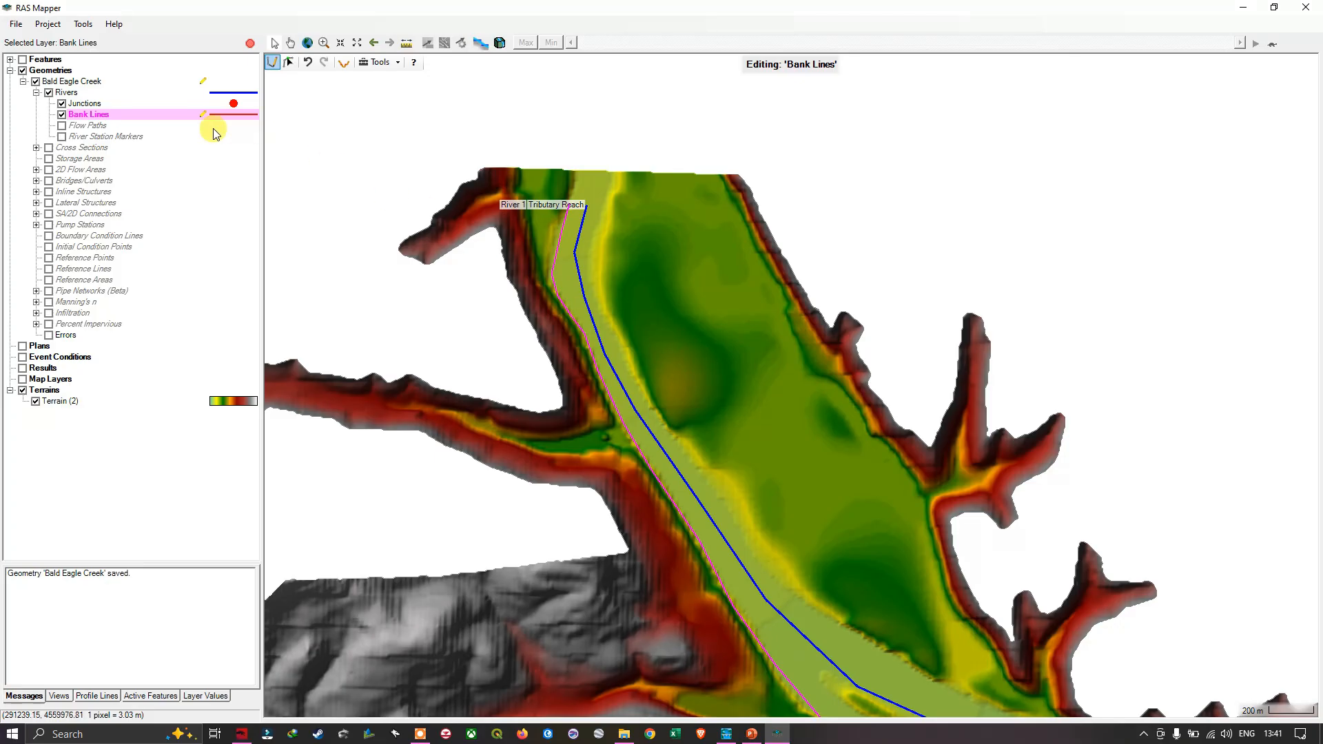
right_click(102, 121)
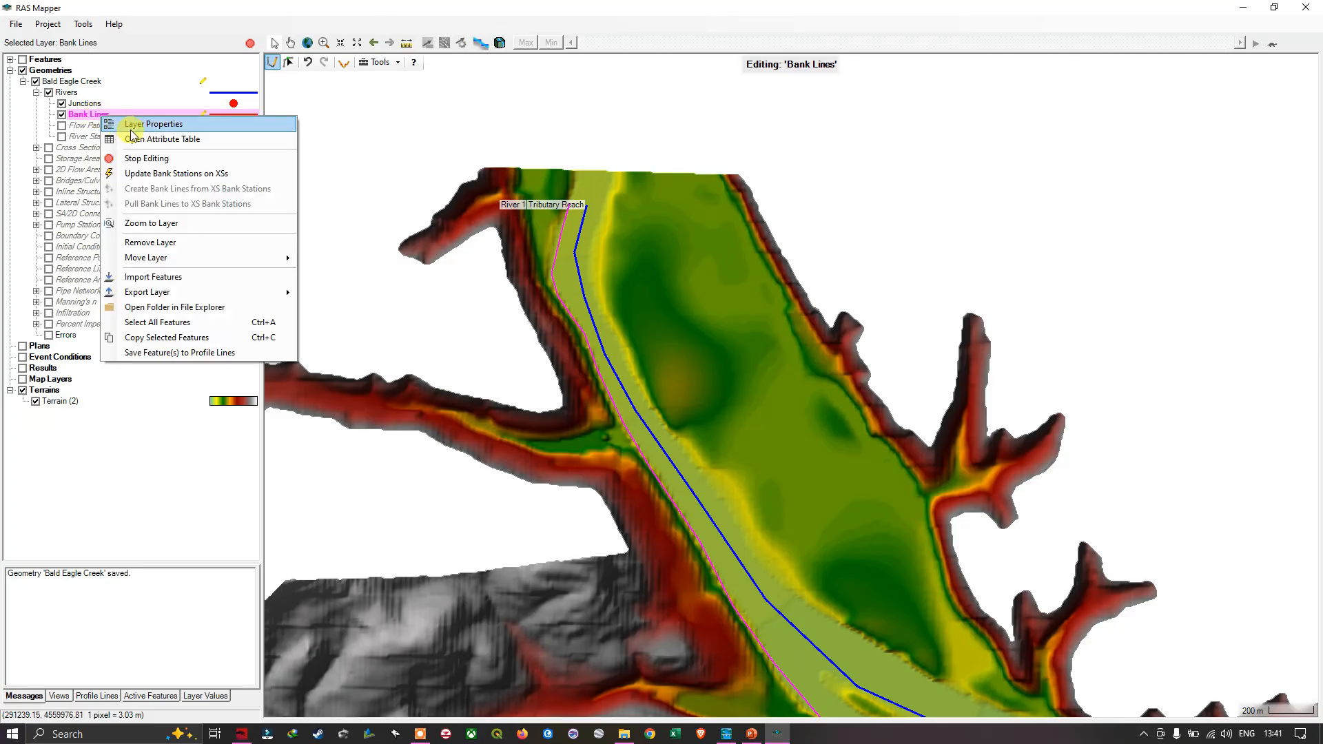
left_click(149, 160)
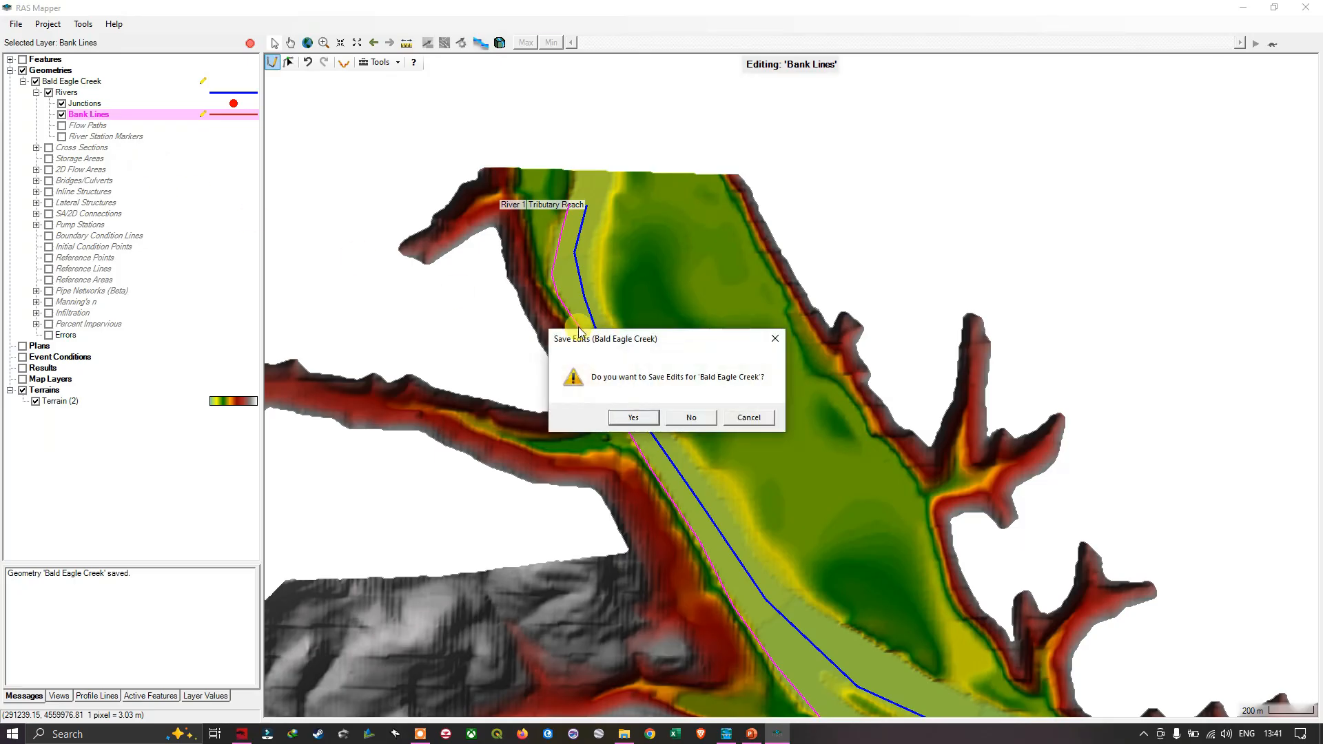
left_click(633, 418)
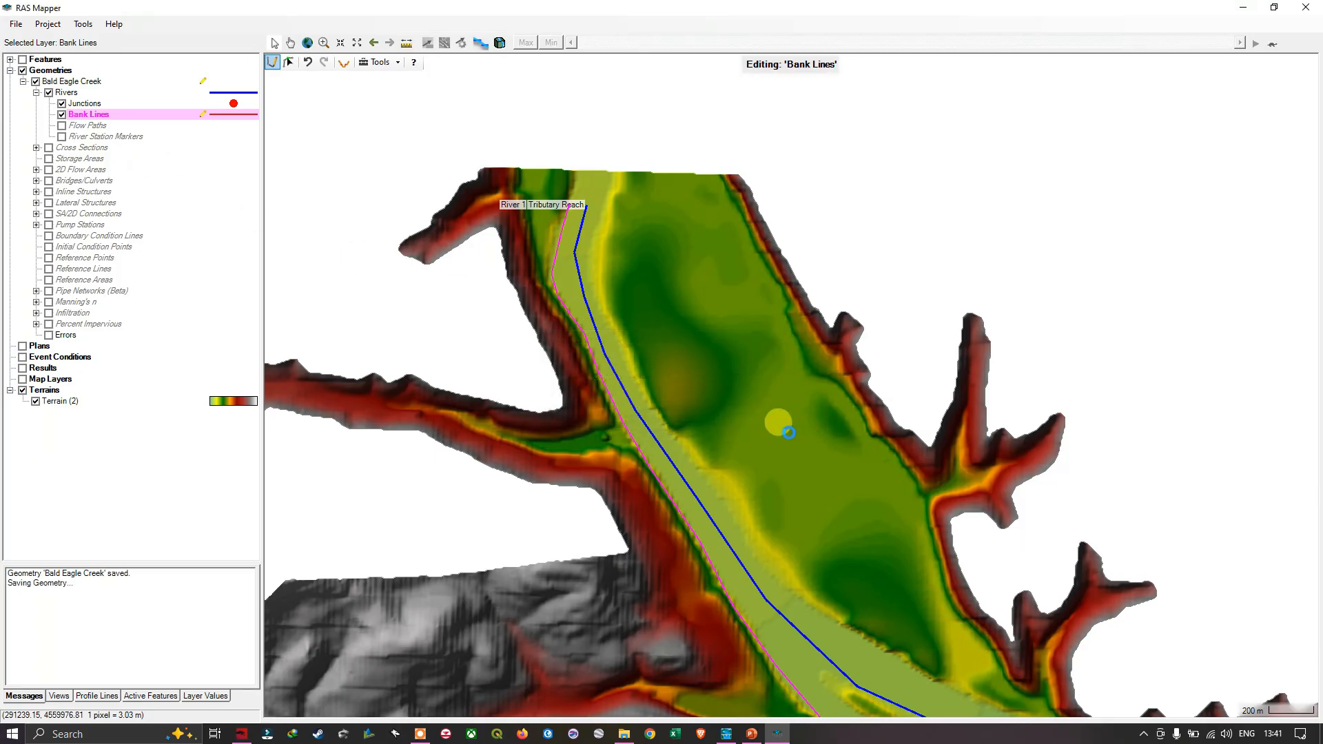
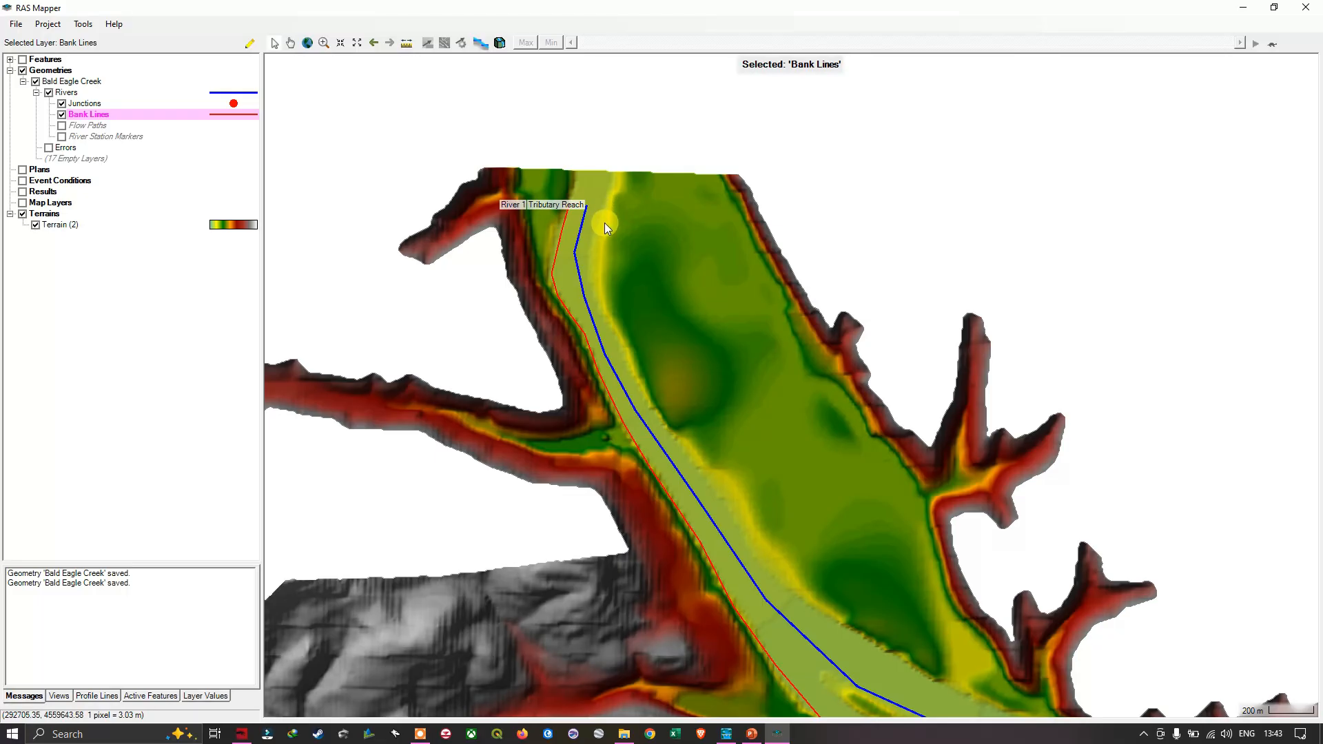
Reopen the Bank Lines layer for editing and start a new line on the eastern bank at the tributary's upstream end
right_click(103, 118)
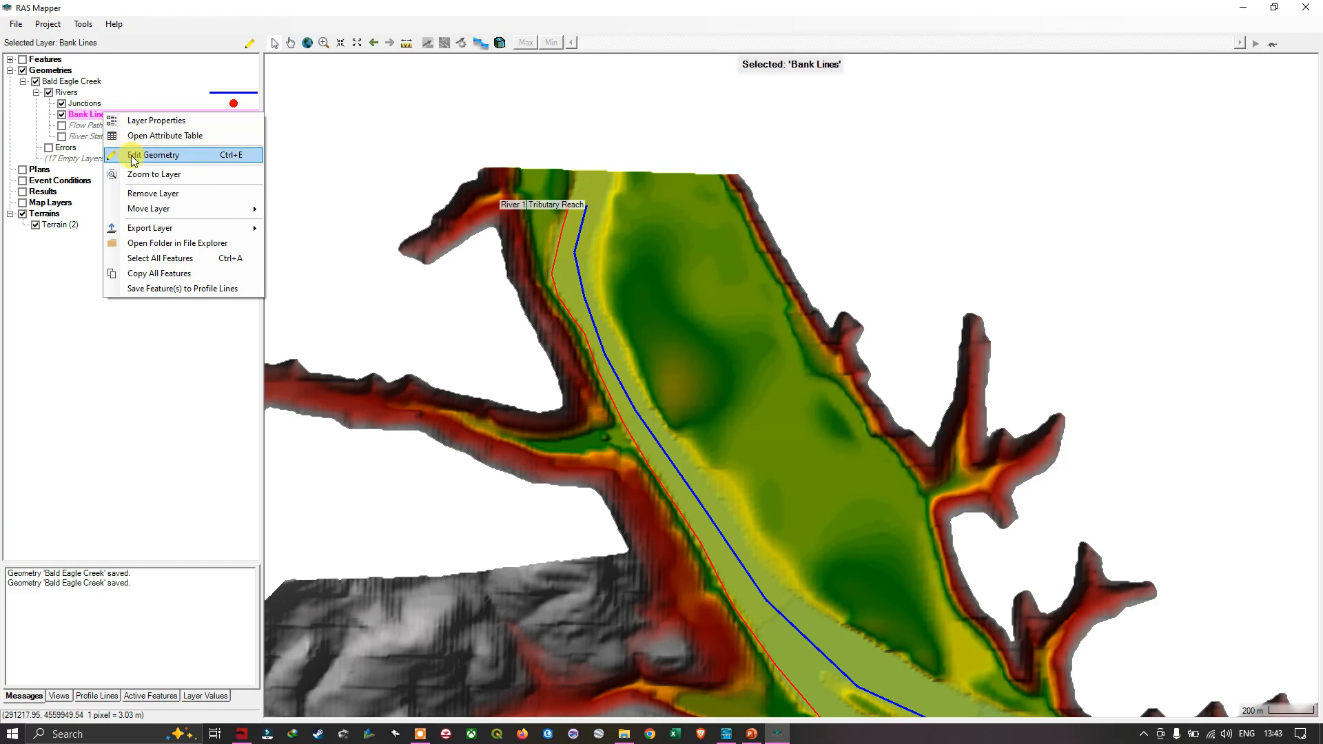
left_click(153, 155)
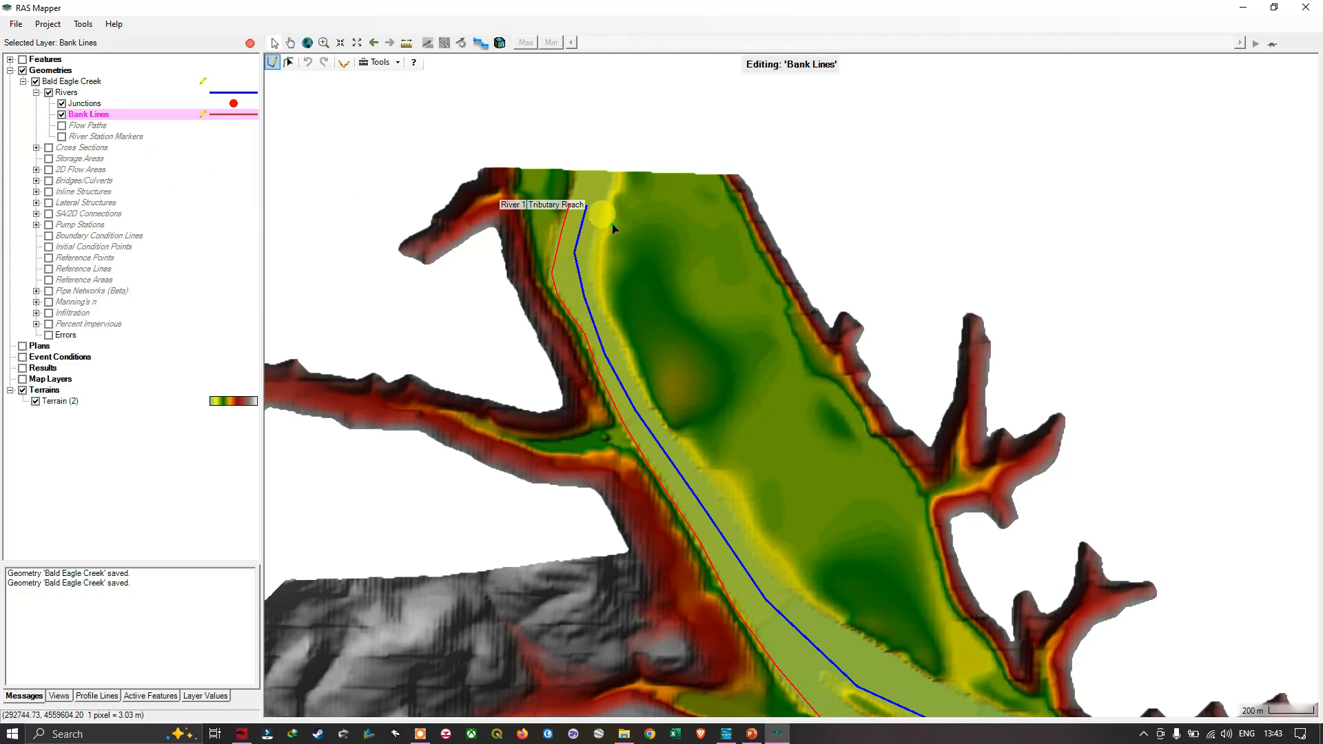
left_click(273, 66)
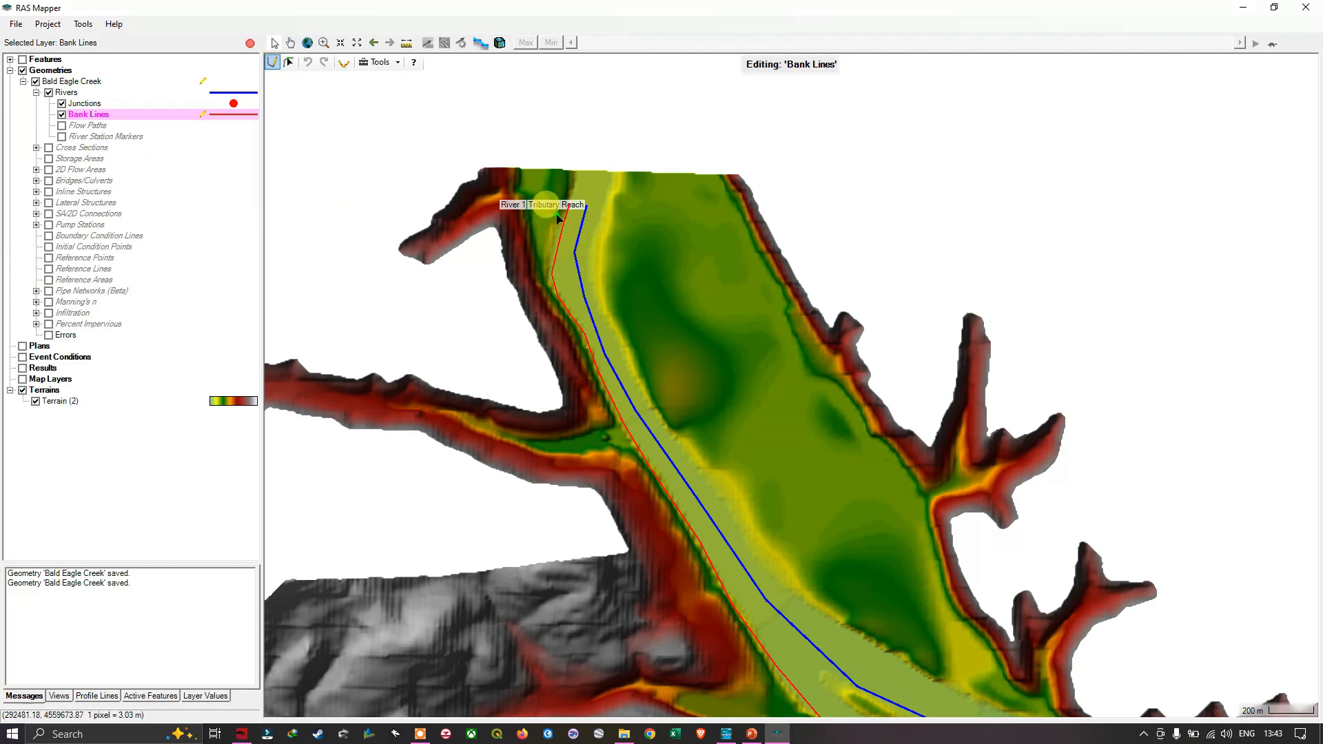
left_click(607, 208)
left_click(602, 241)
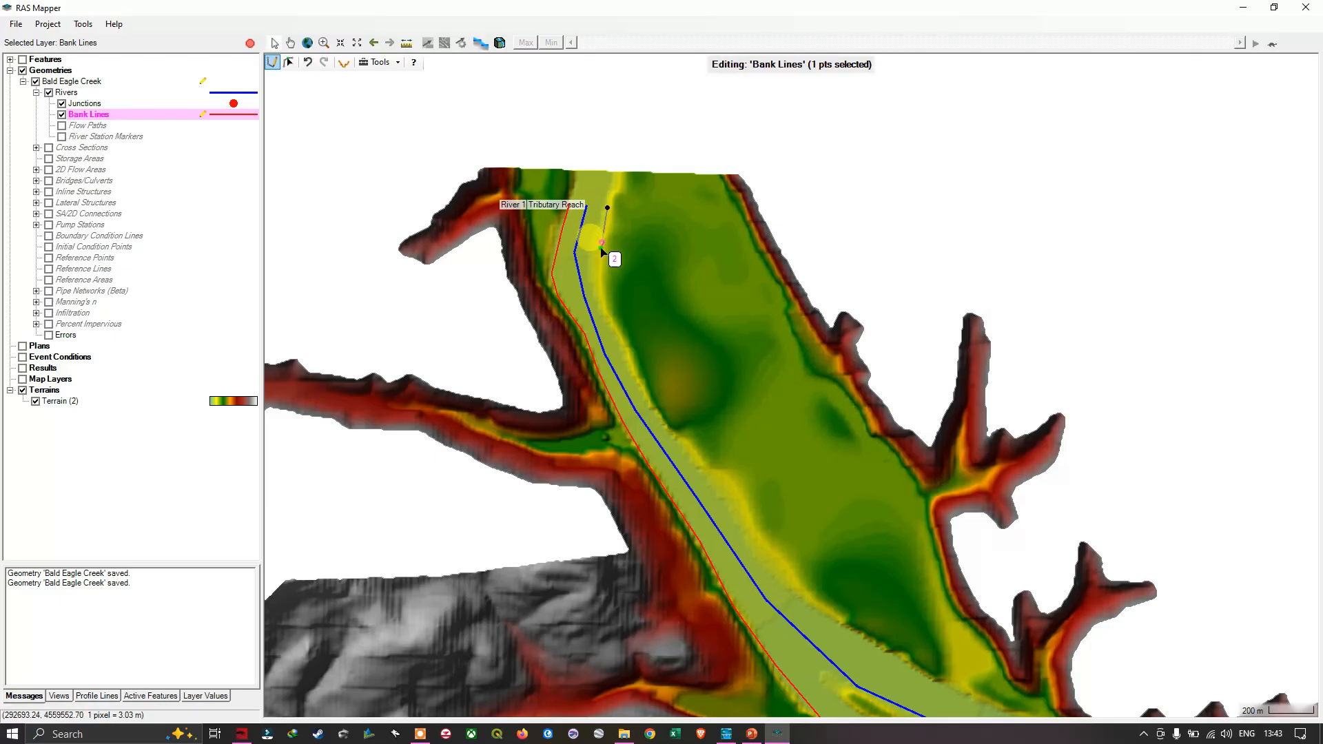
left_click(599, 274)
left_click(598, 274)
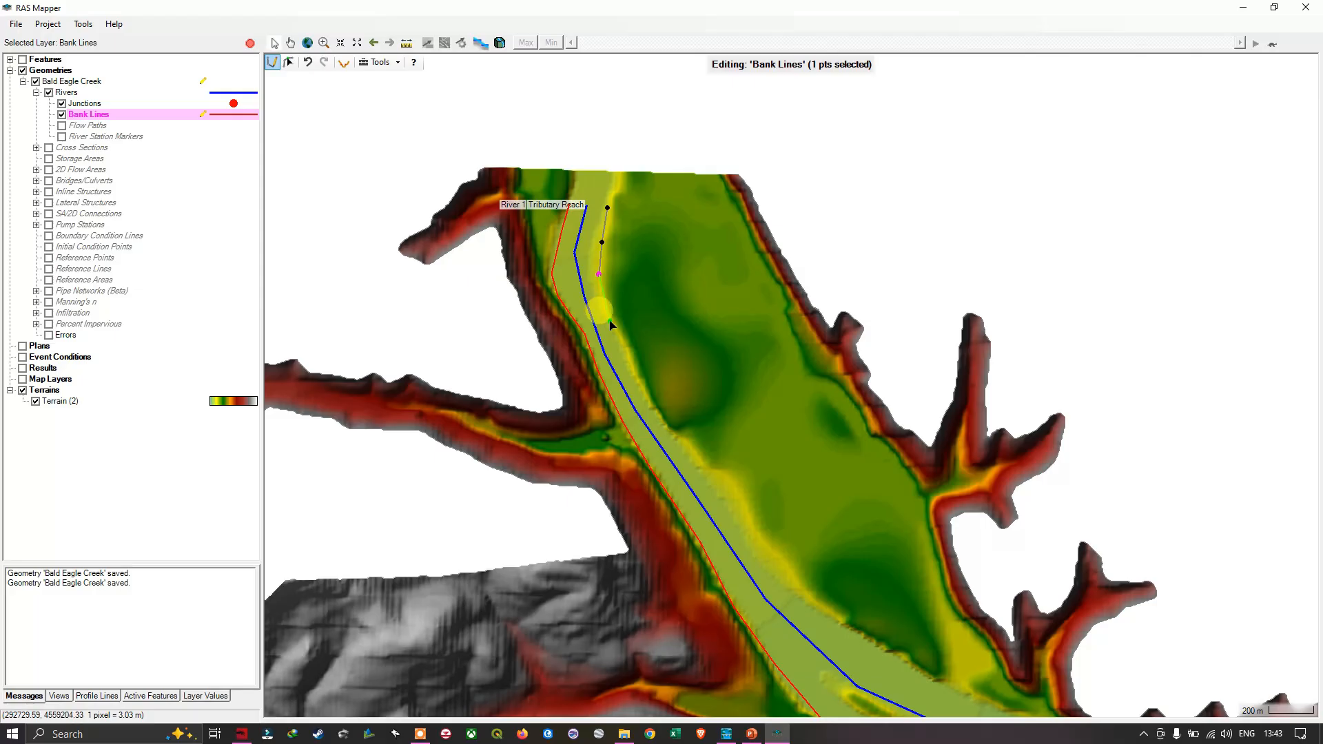
Continue the new bank line southeast along the tributary's eastern edge, past the side valley on the opposite bank
left_click(609, 320)
left_click(617, 336)
left_click(652, 407)
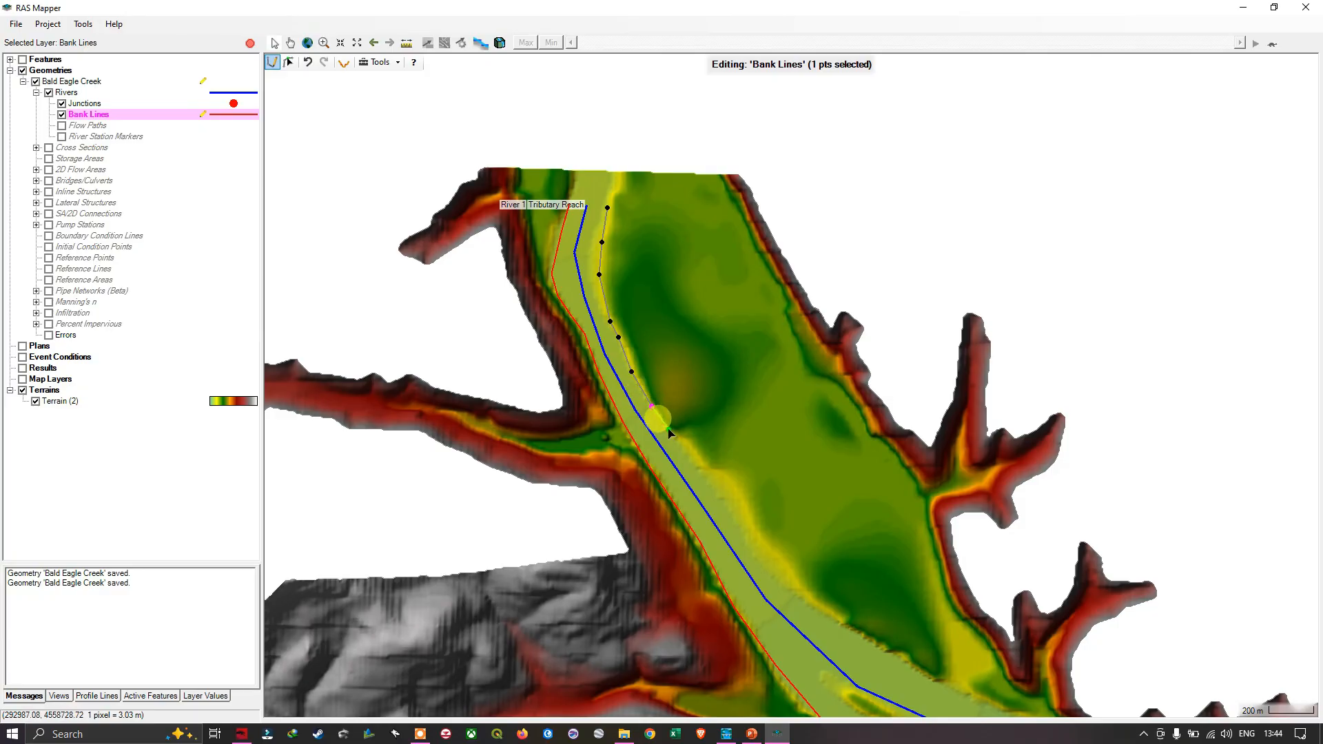
left_click(667, 428)
left_click(693, 449)
left_click(711, 478)
left_click(734, 512)
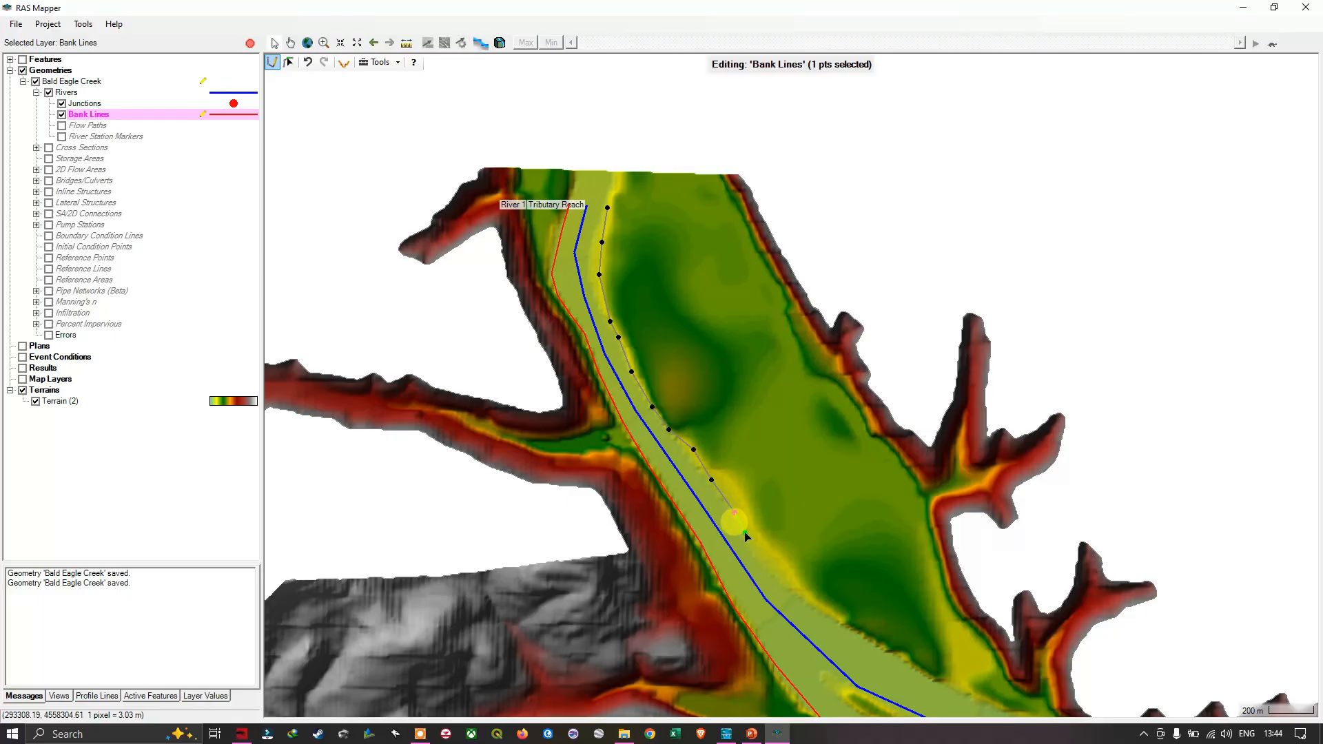
Trace the eastern bank line down to the widening channel at the start of the eastward bend
left_click(747, 544)
left_click(766, 570)
left_click(784, 585)
left_click(809, 605)
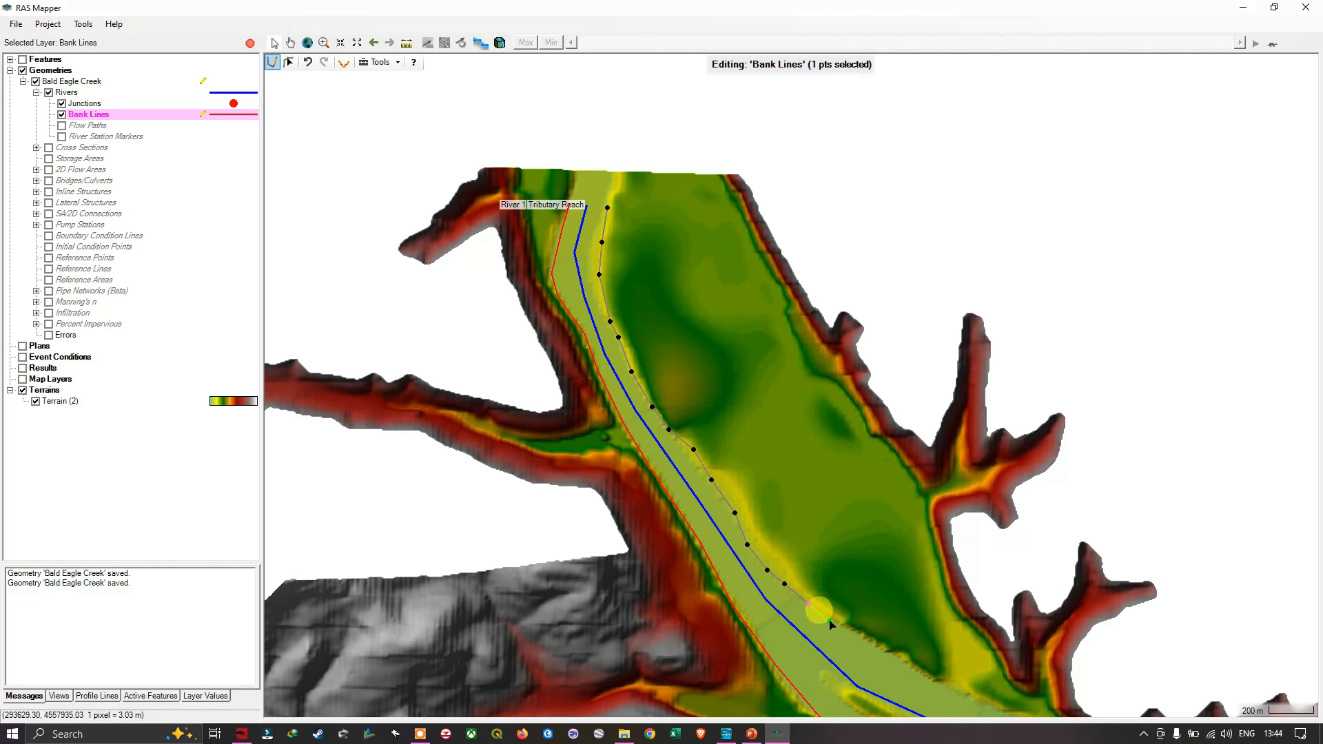
left_click(840, 627)
Trace the bank line around the outlet of the green valley floor to the foot of the steep northern slope
left_click_drag(881, 624, 676, 384)
left_click(687, 381)
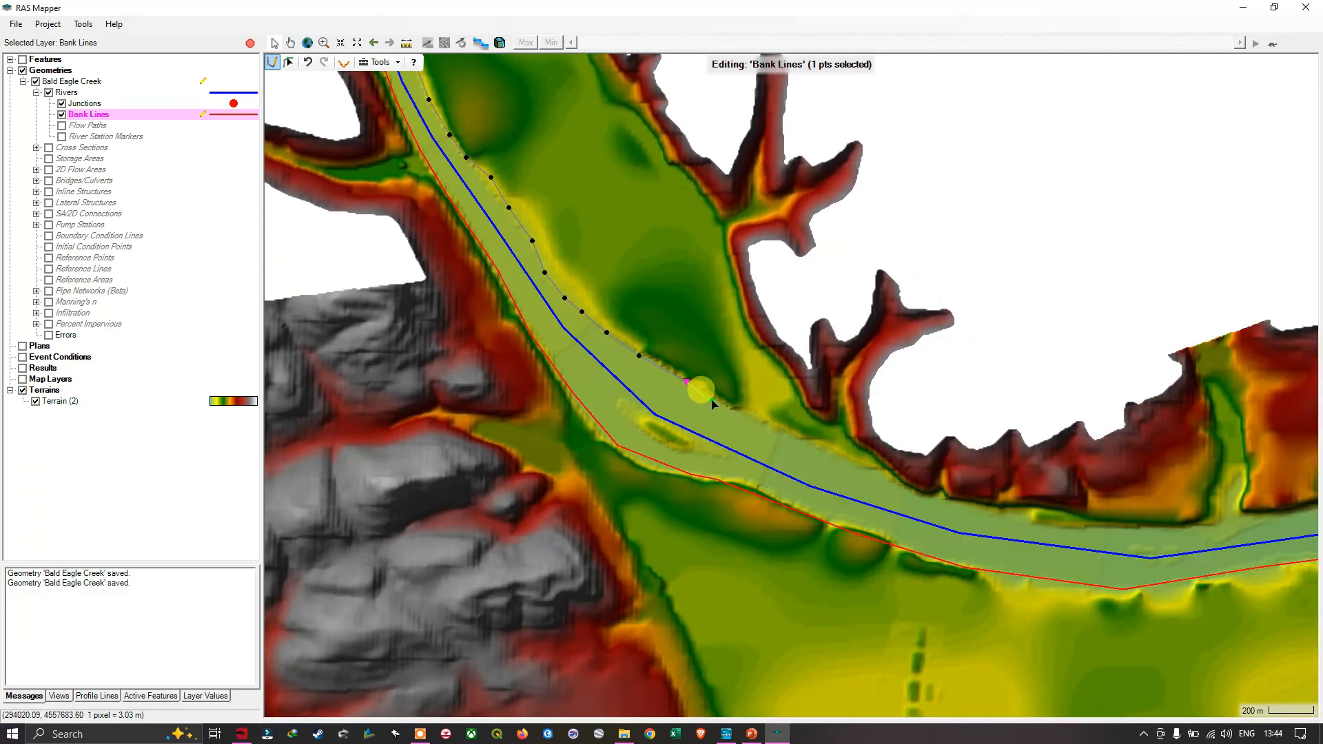
left_click(730, 409)
left_click(765, 426)
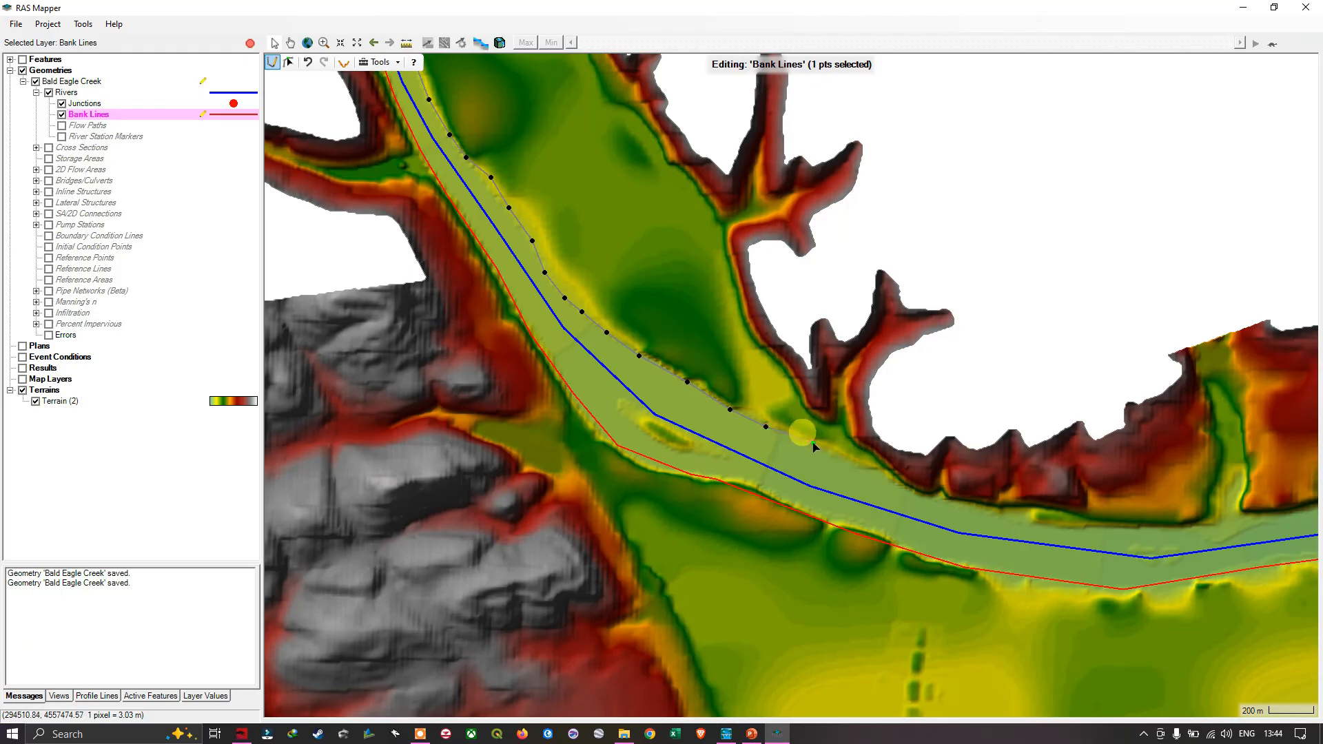
left_click(812, 443)
left_click(855, 464)
left_click(915, 493)
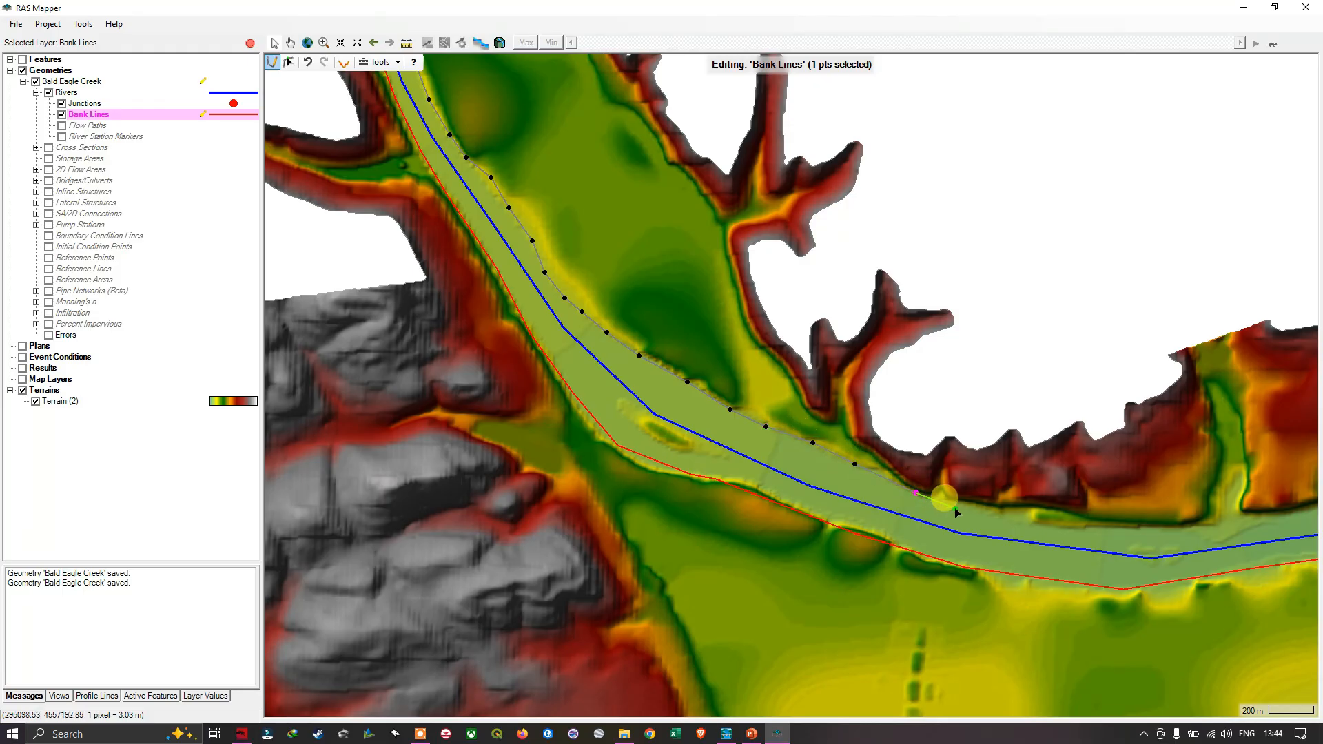
Extend the bank line east along the foot of the steep northern slope and across the narrow side valley's mouth
left_click(976, 509)
left_click(1042, 522)
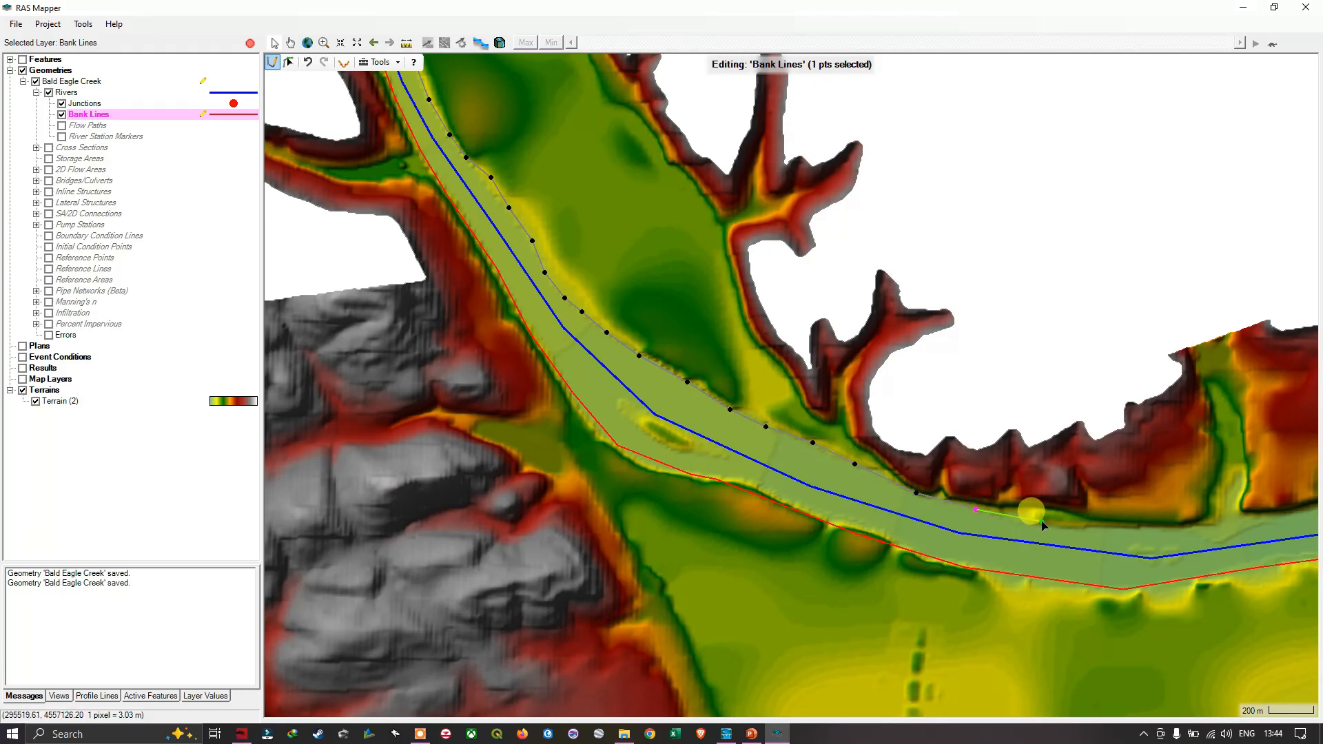
left_click(1118, 530)
left_click(1197, 528)
left_click_drag(1263, 525, 821, 540)
left_click(834, 526)
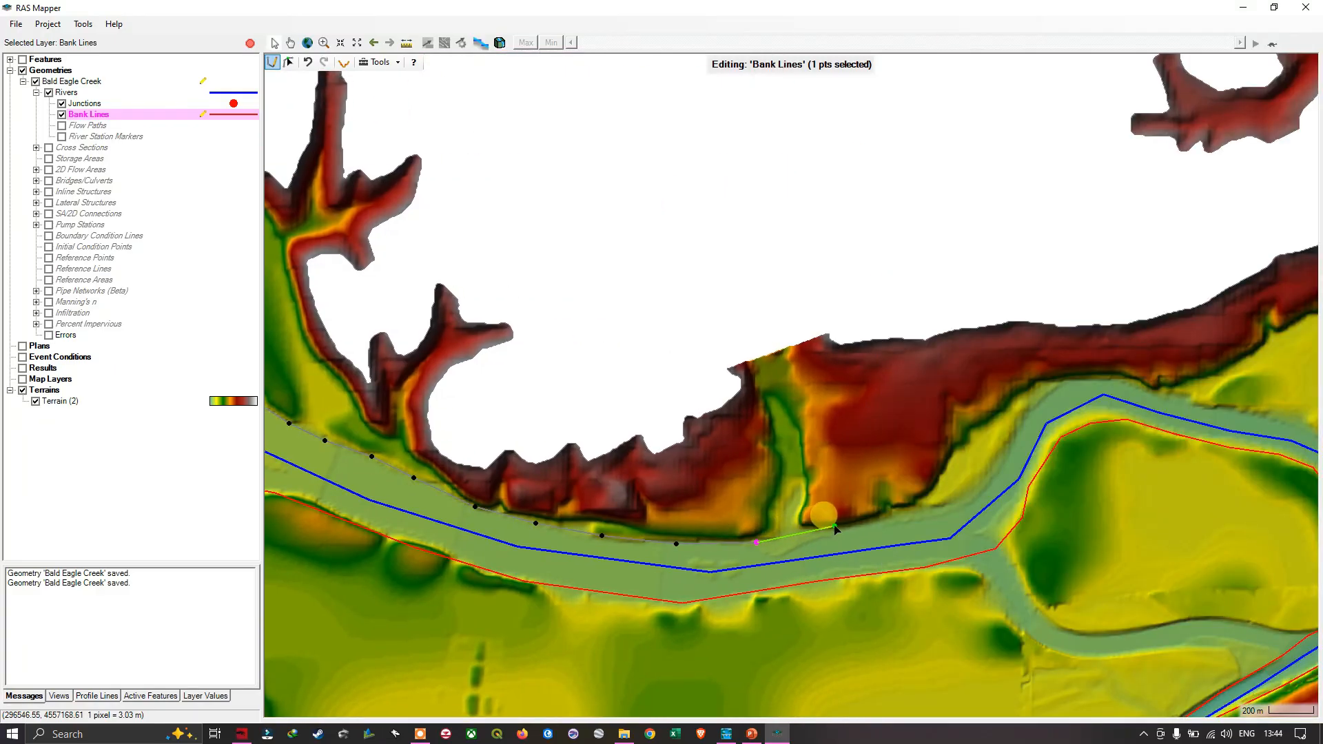
Extend the bank line northeast along the channel's northern edge to the top of the bend above the island
left_click(928, 517)
left_click(984, 481)
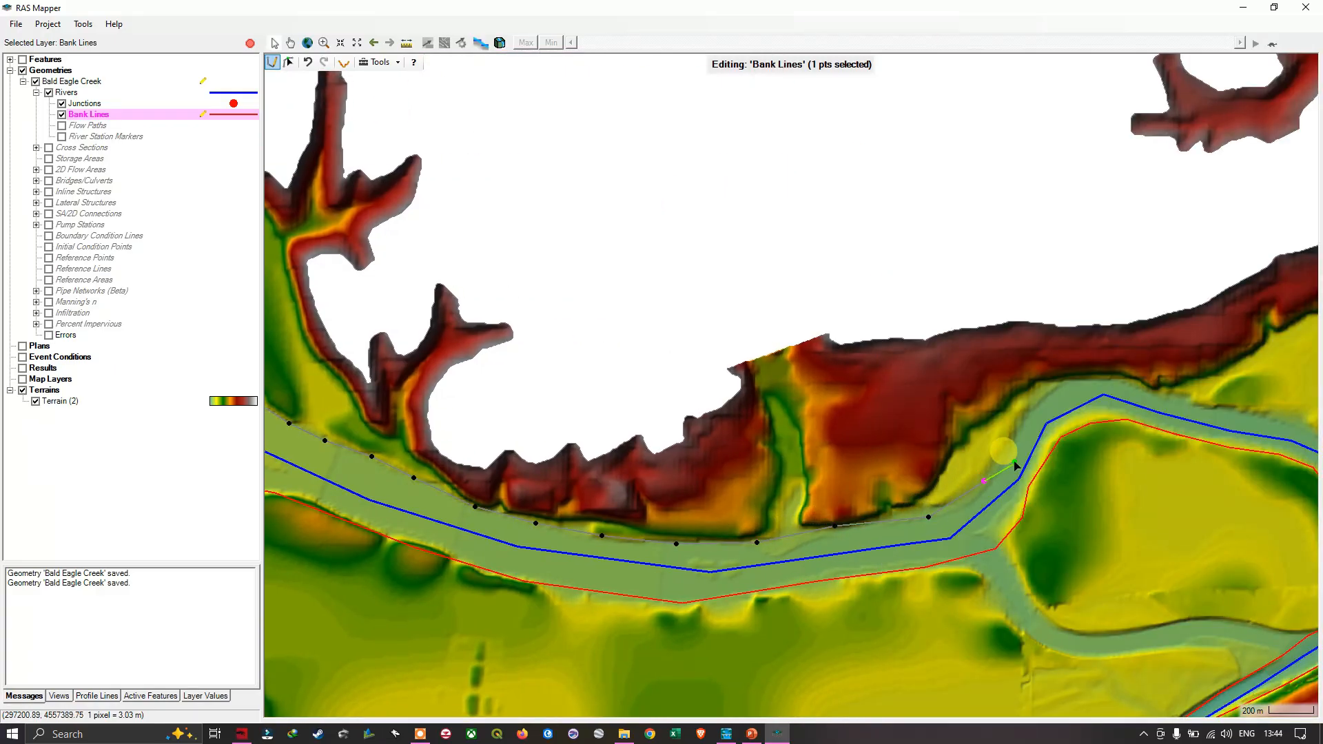
left_click(1011, 441)
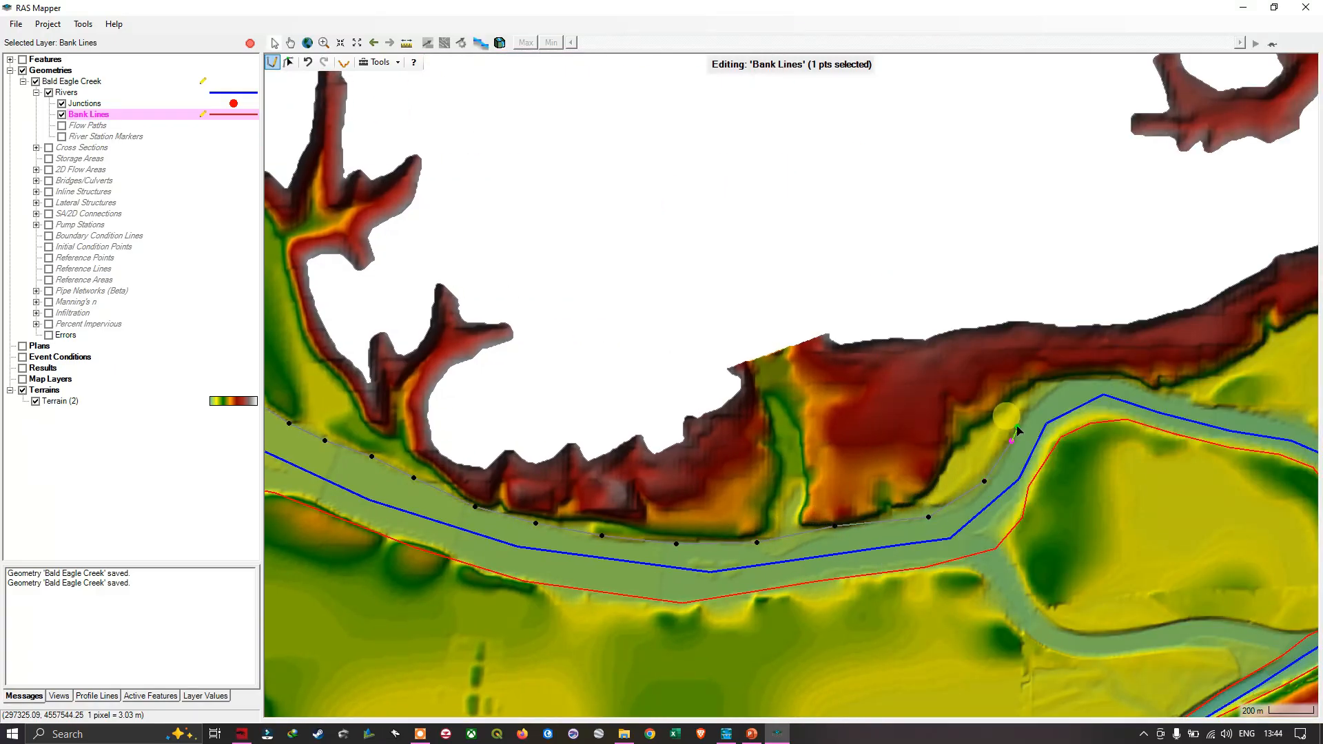
left_click(1040, 397)
left_click(1068, 383)
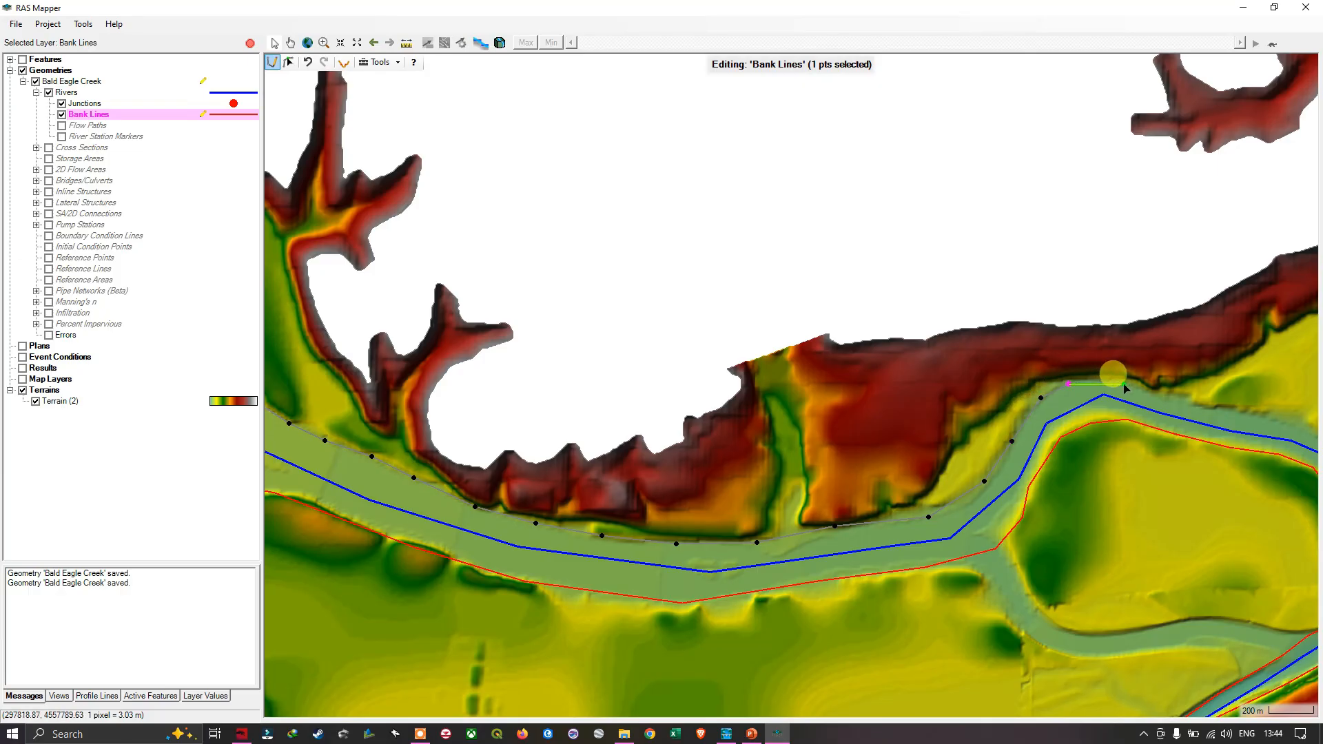
left_click(1124, 384)
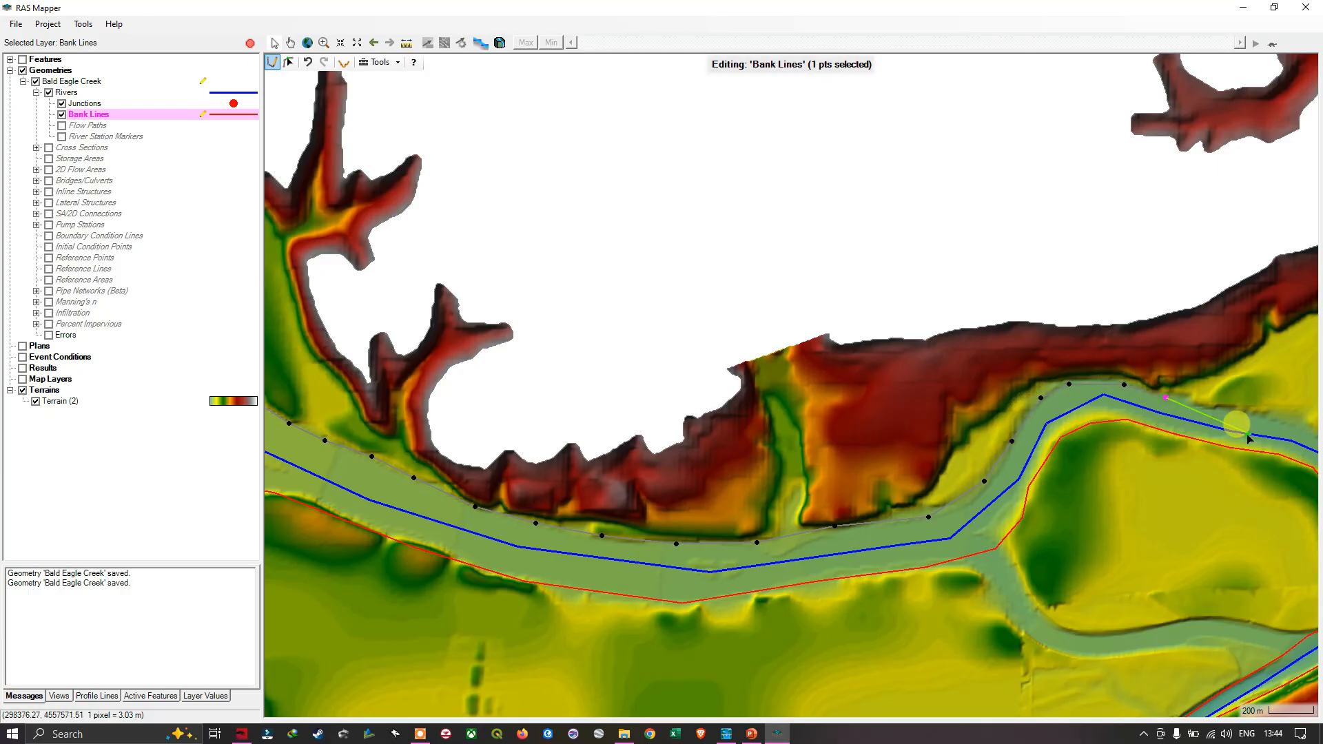
Trace the bank line around the outer edge of the channel loop, east of the island, down to the river junction
left_click_drag(1249, 433, 864, 456)
left_click(893, 443)
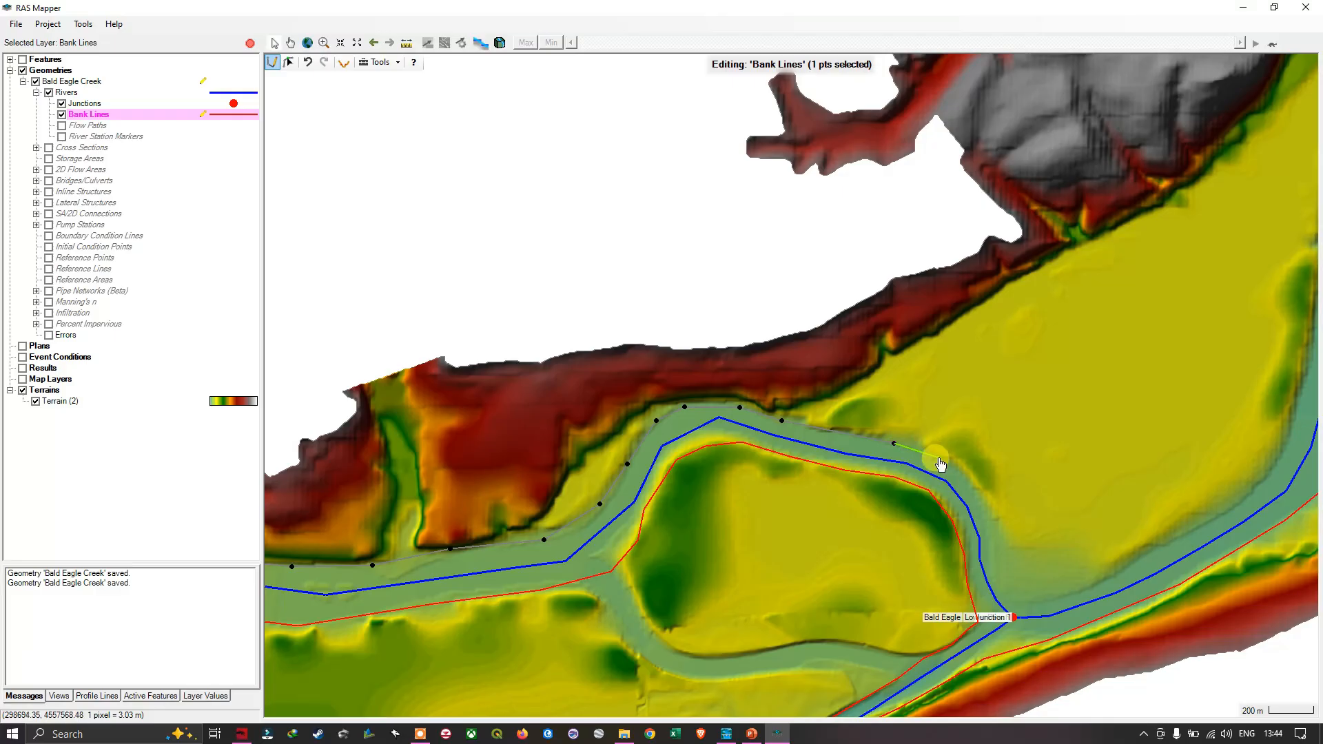
left_click(939, 457)
left_click(974, 482)
left_click(990, 508)
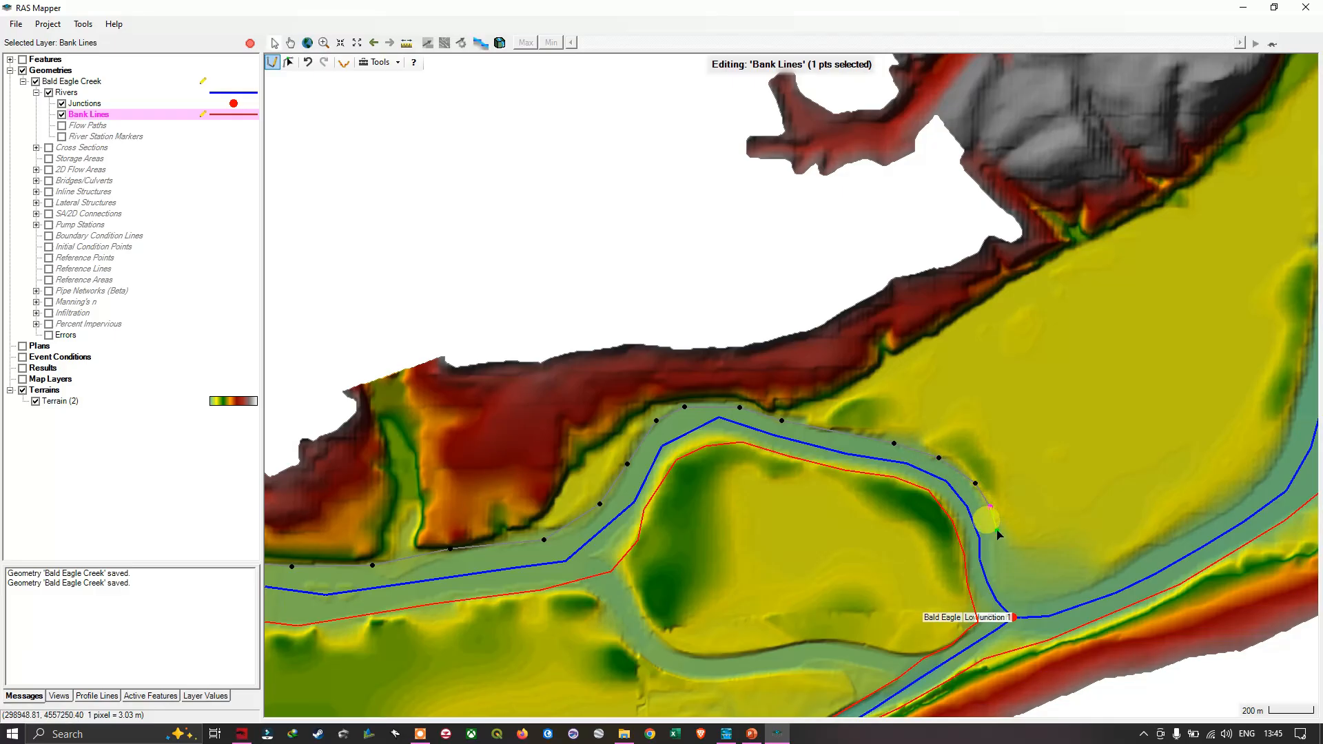
left_click(998, 532)
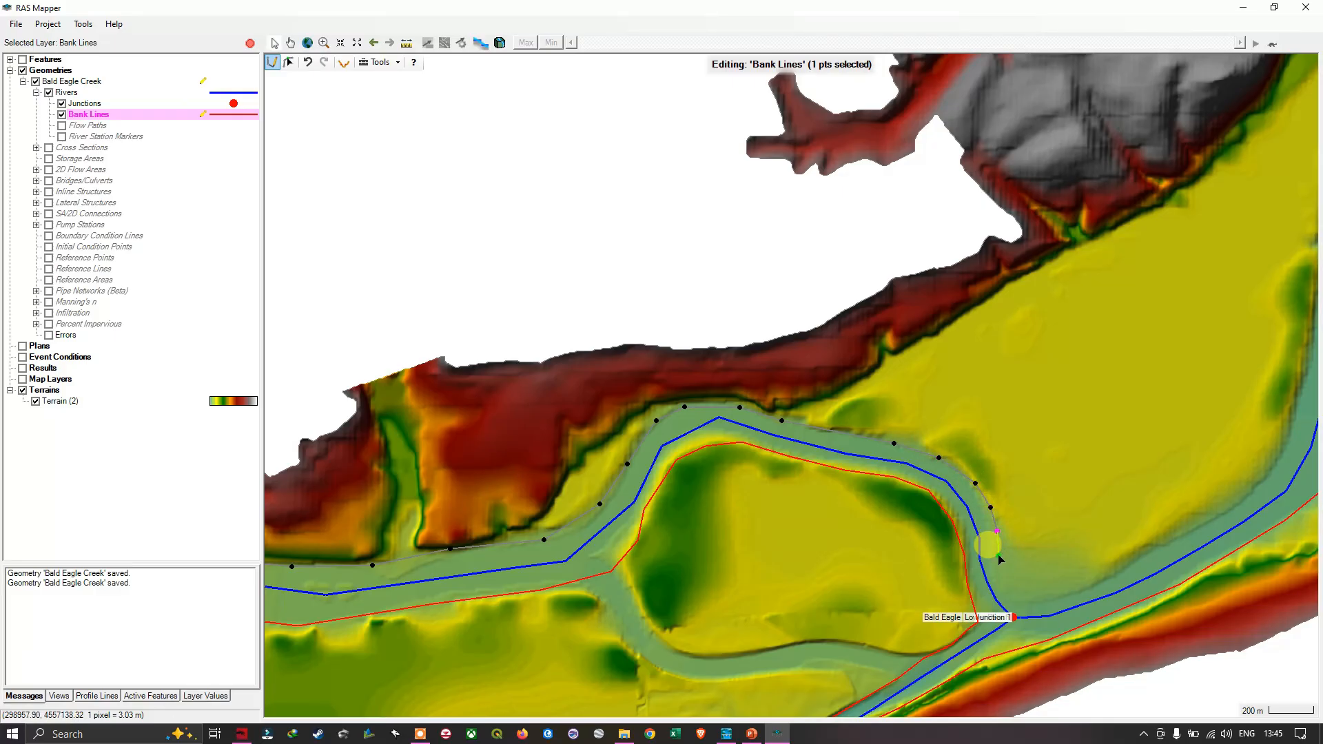
left_click(998, 555)
left_click(1005, 580)
left_click(1016, 598)
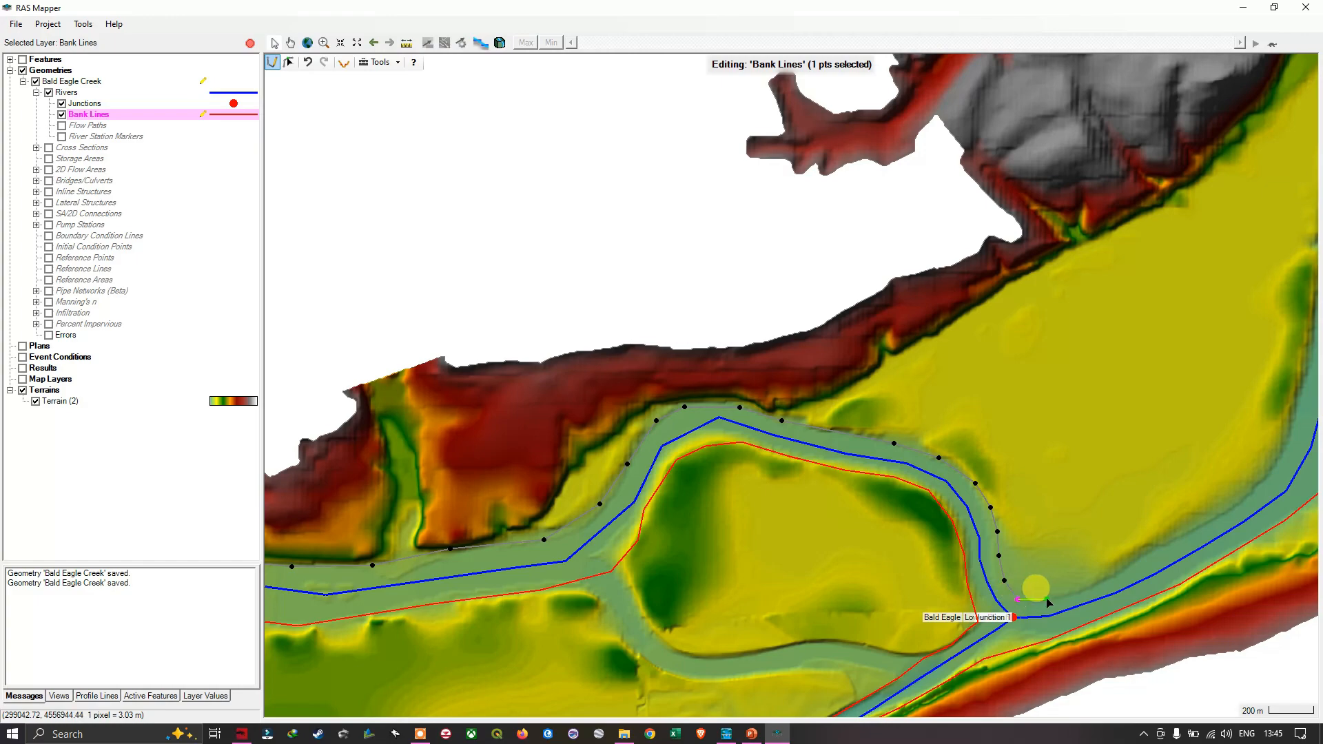
Continue the bank line northeast from the junction along the main channel's northern edge into the northward bend
left_click(1052, 598)
left_click(1109, 576)
left_click(1159, 545)
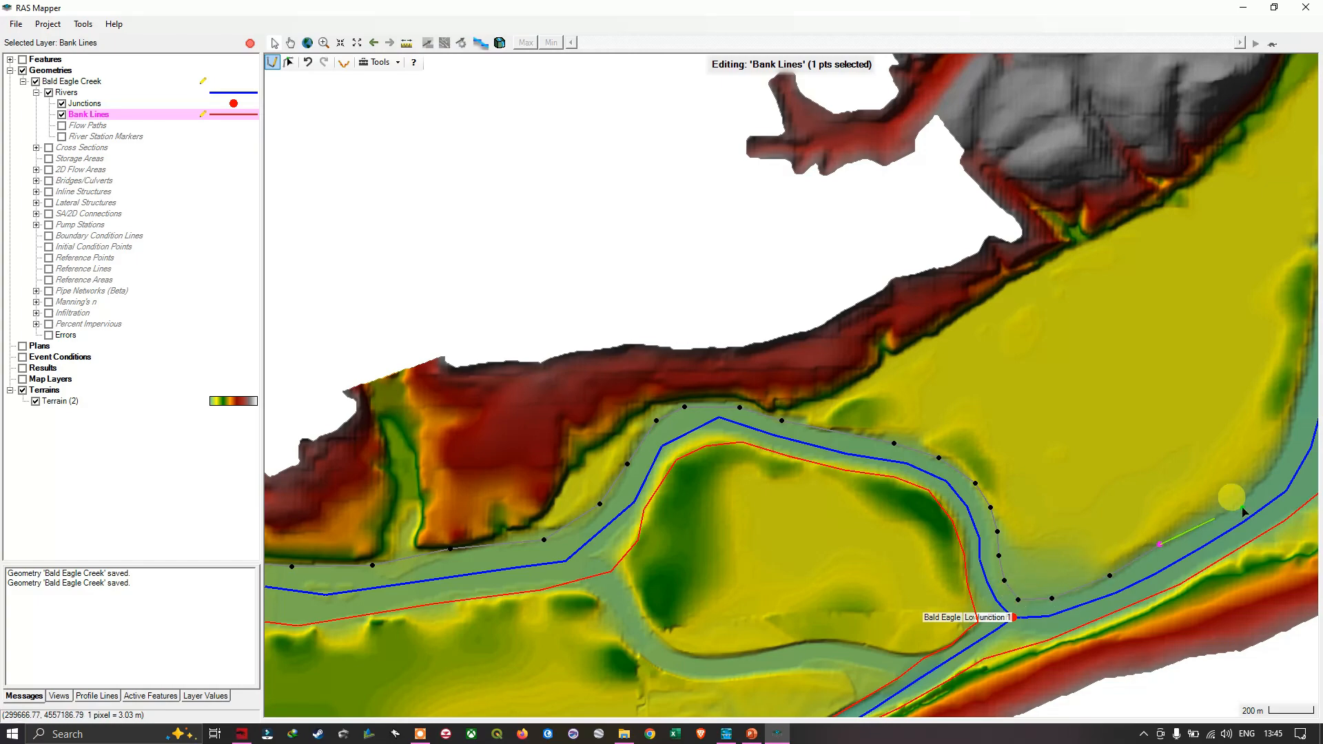
left_click(1202, 526)
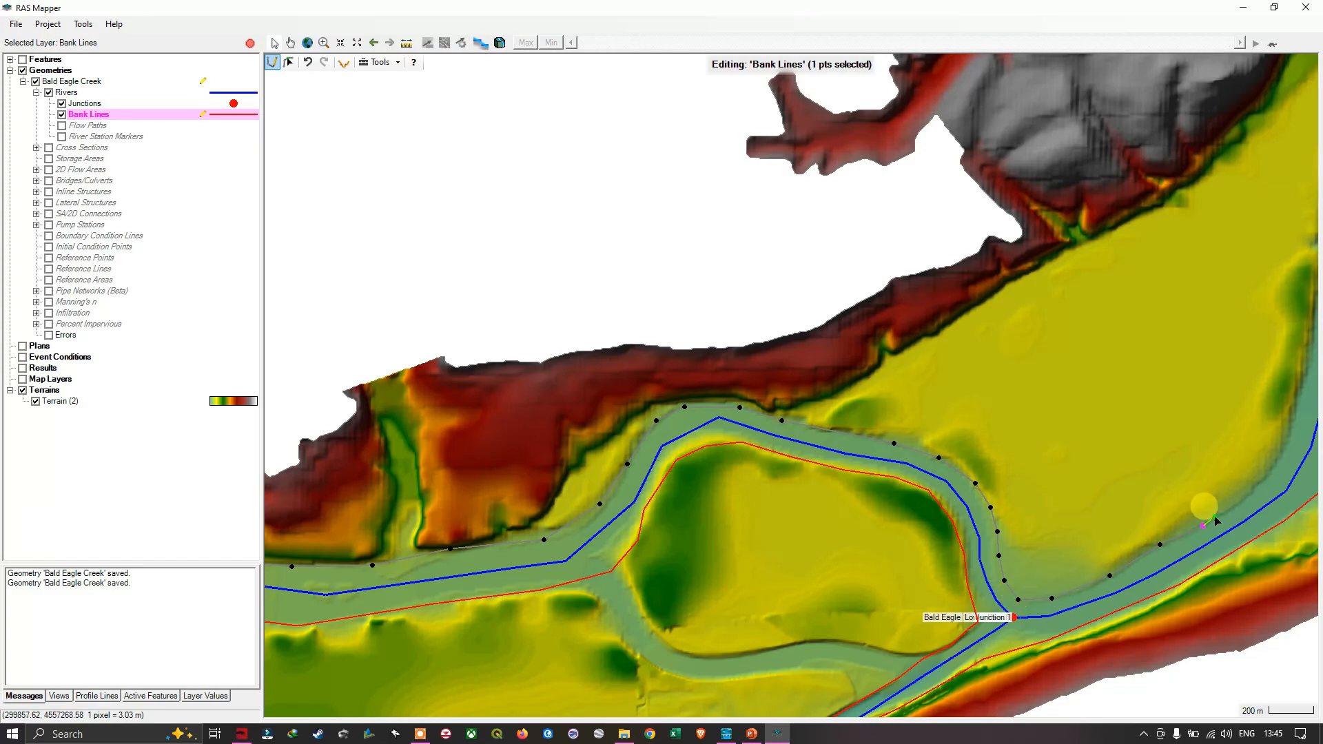
left_click(1240, 498)
left_click(1280, 454)
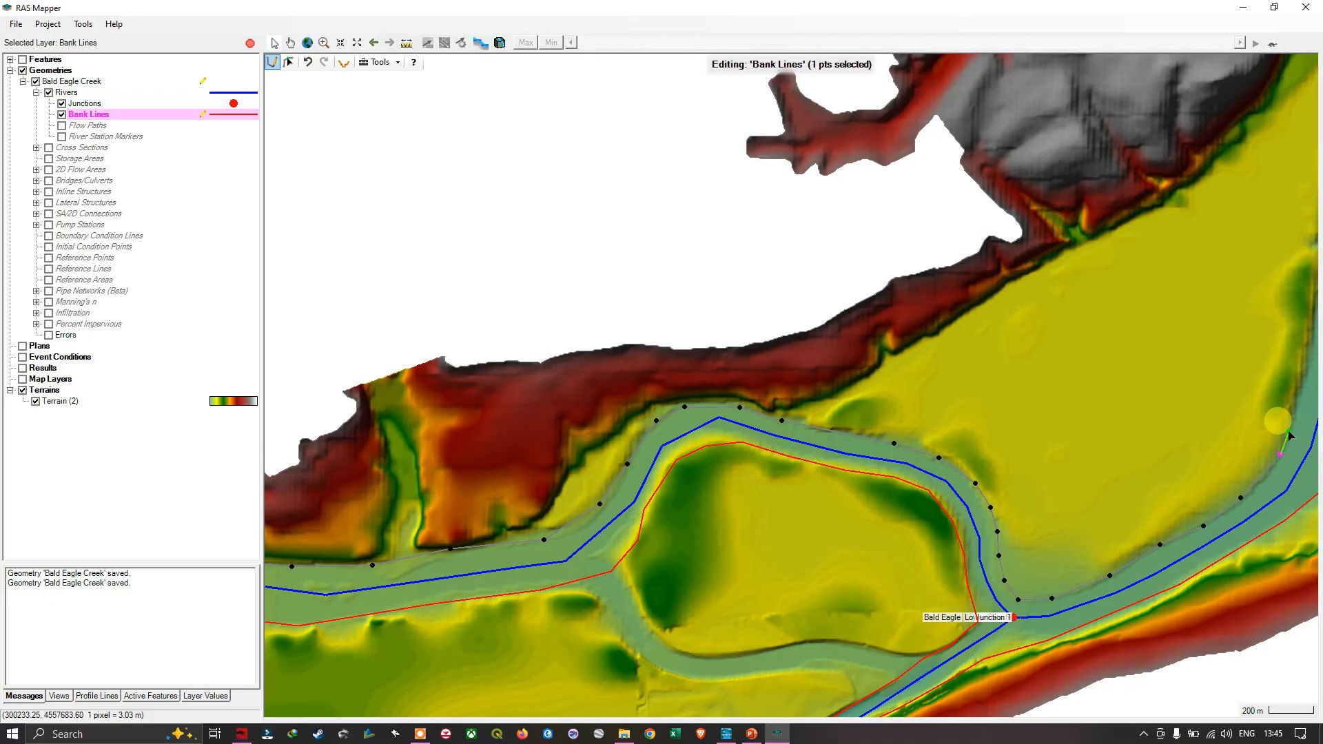
Trace the bank line north along the channel's western edge and around the turn to the northeast
left_click_drag(1288, 435, 940, 625)
left_click(948, 598)
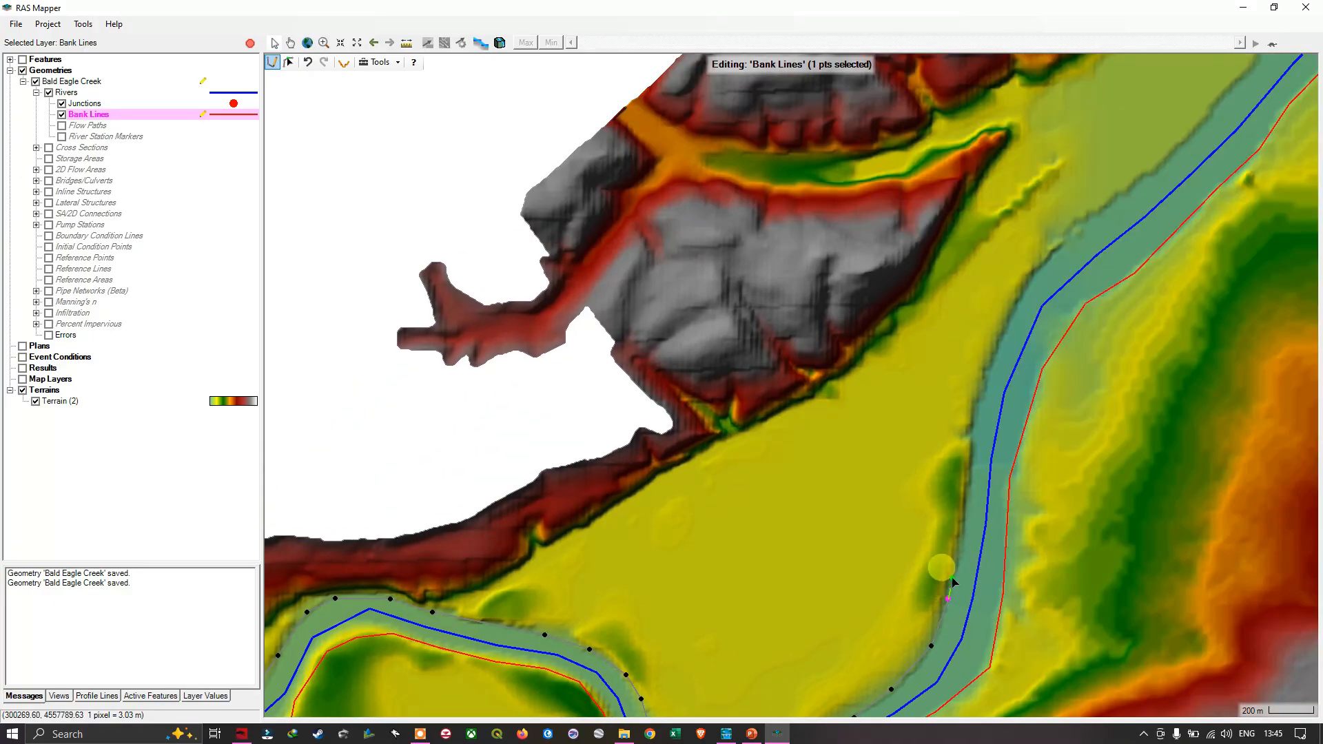
left_click(964, 535)
left_click(973, 450)
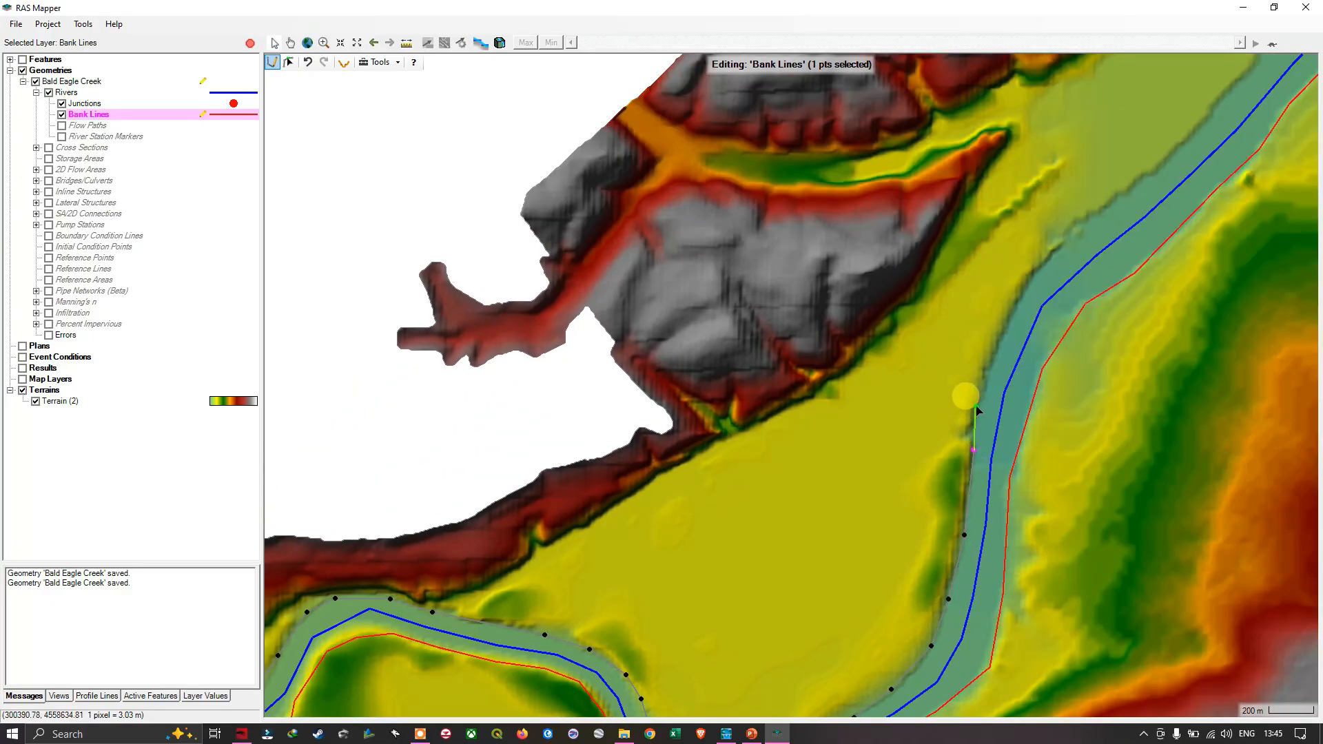
left_click(979, 405)
left_click(988, 370)
left_click(1015, 305)
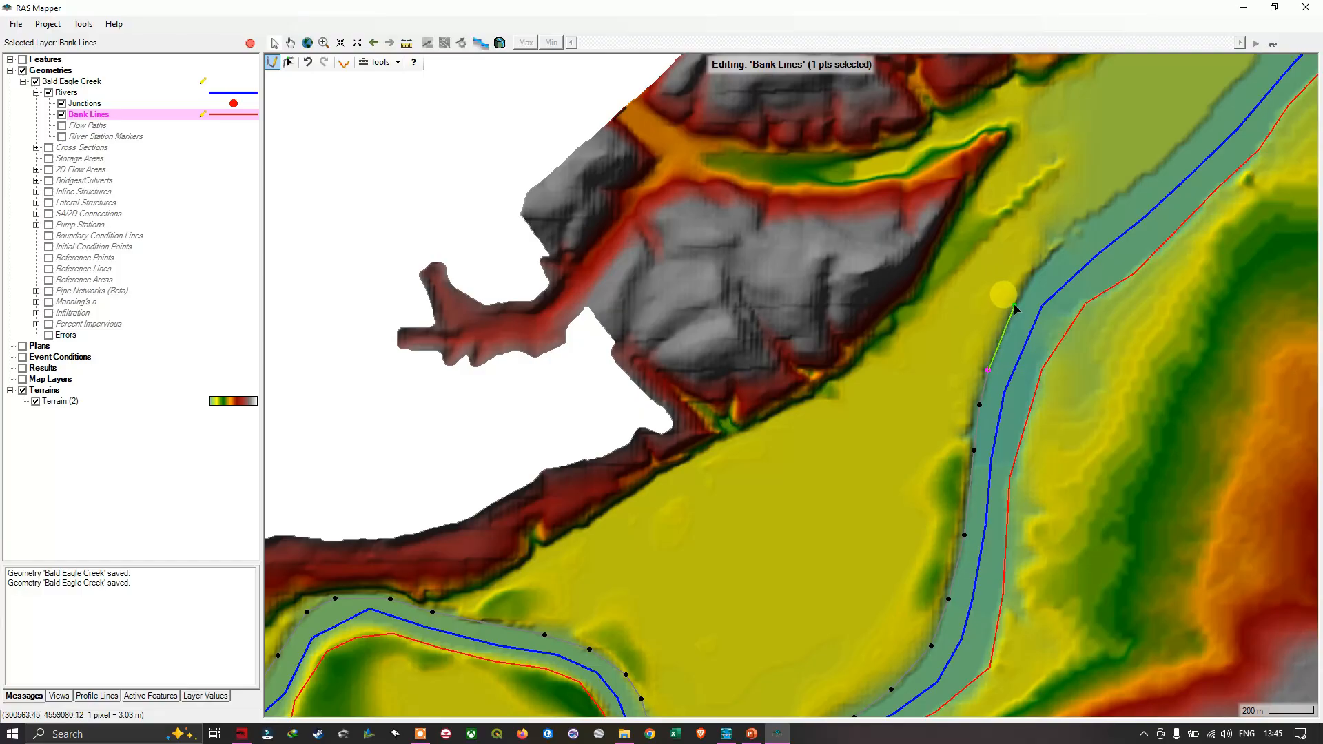
left_click(1041, 264)
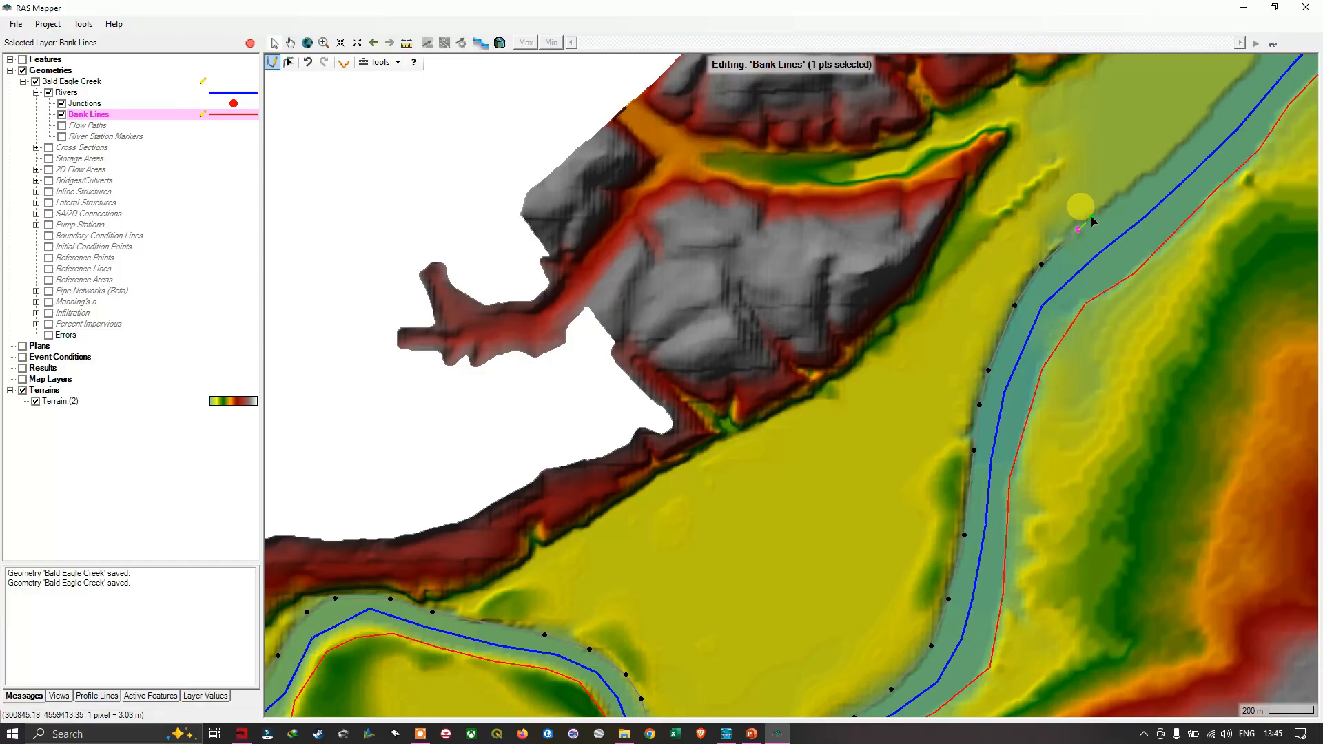
Extend the bank line along the northwestern edge of the straight reach leading up to the large eastern bend
left_click_drag(1124, 198, 849, 485)
scroll(875, 461, "down", 2)
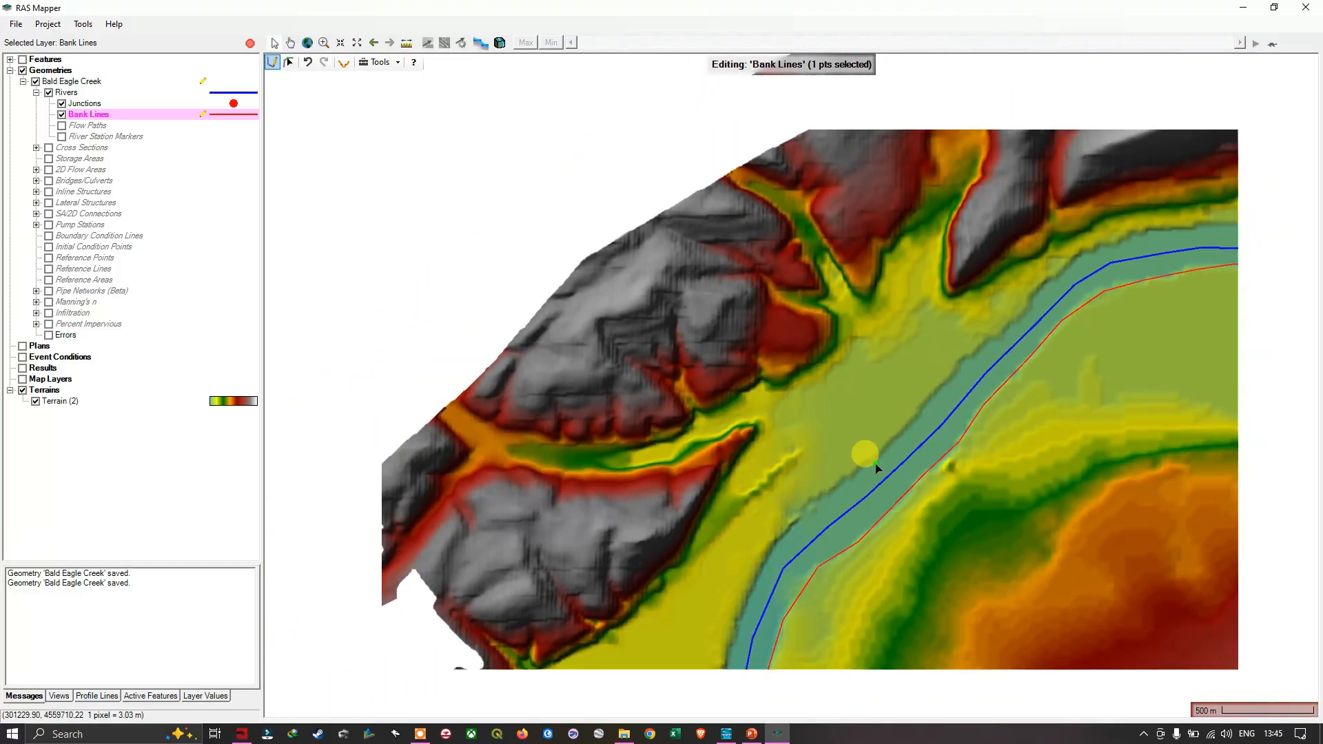
scroll(879, 467, "down", 1)
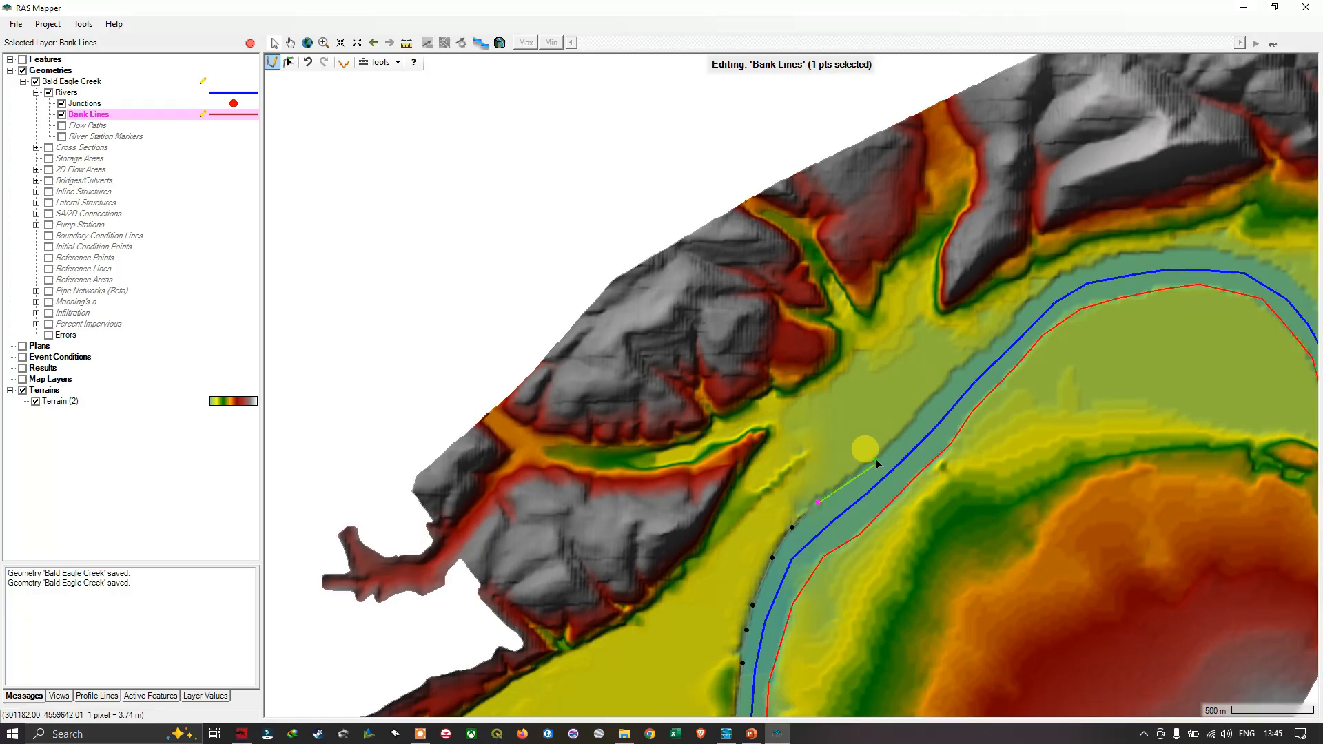
left_click(878, 459)
left_click(912, 416)
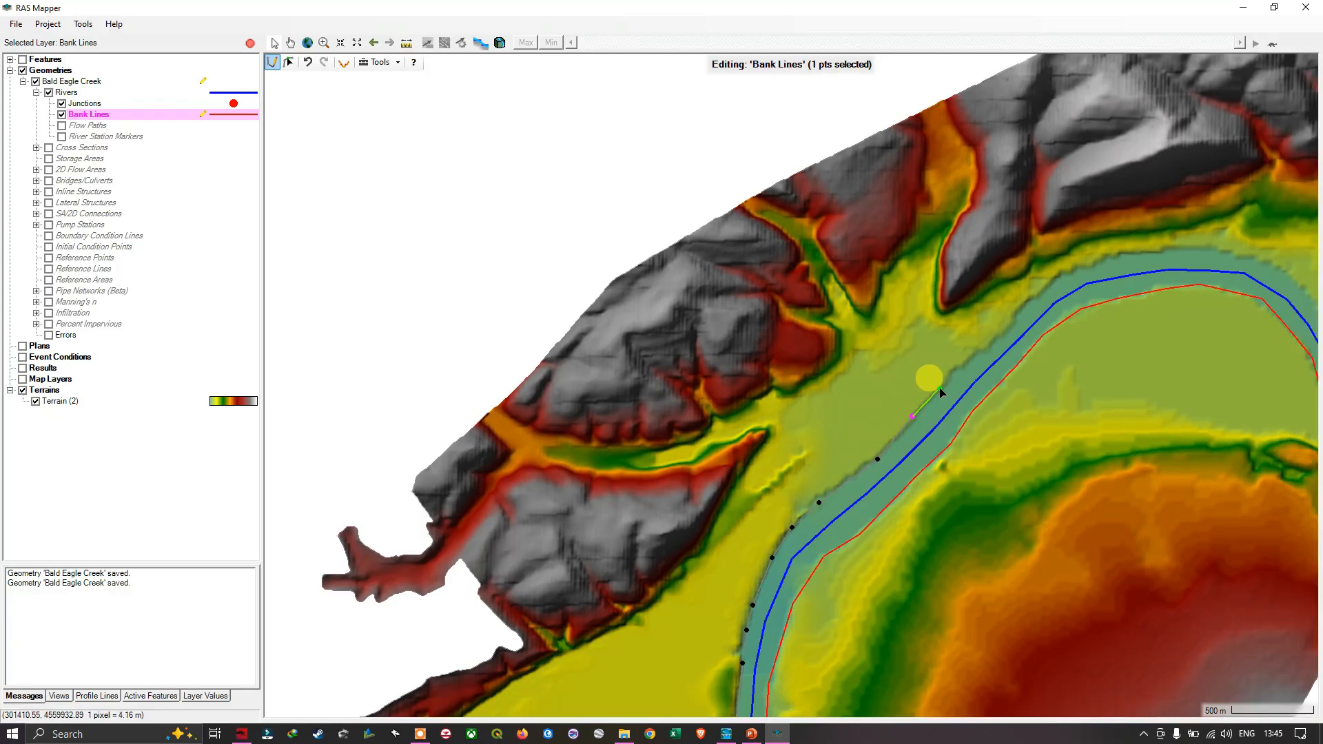
left_click(956, 377)
left_click(1010, 320)
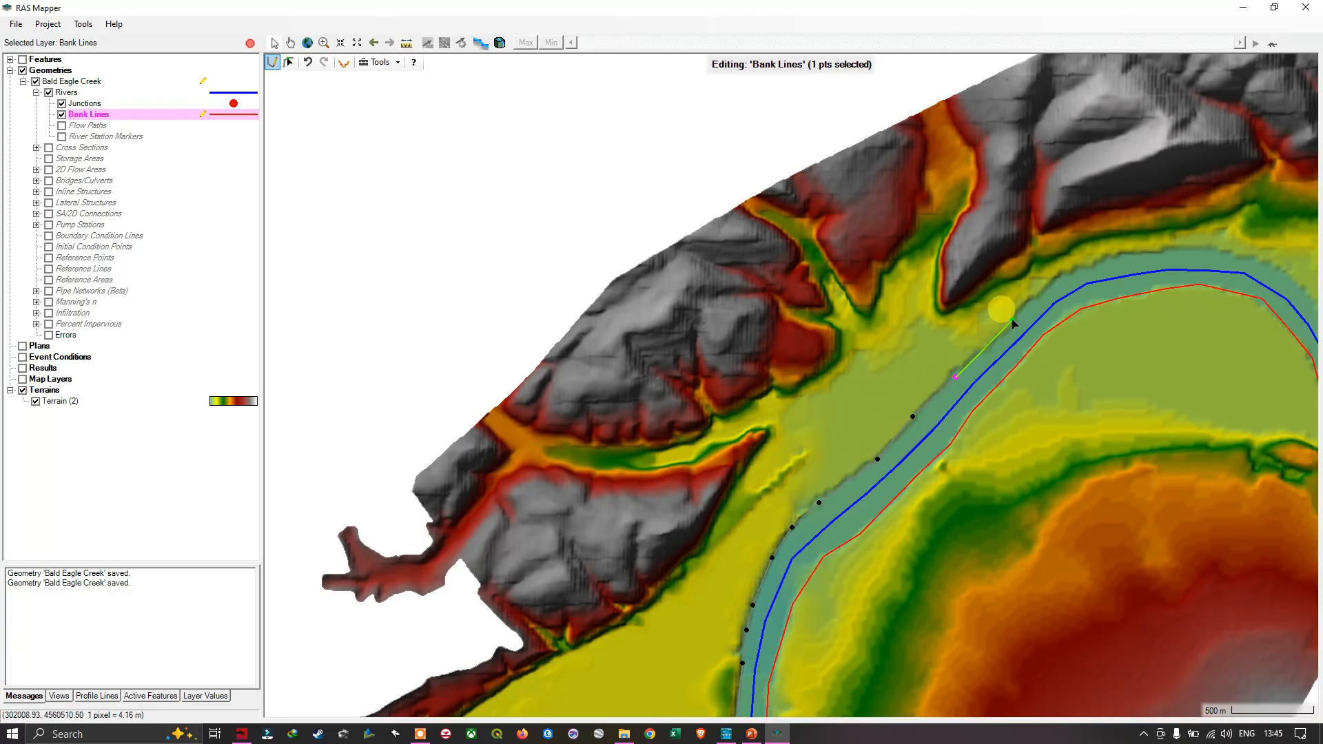
Carry the bank line over the top of the large bend at the foot of the northern hills
left_click(1051, 285)
left_click(1087, 263)
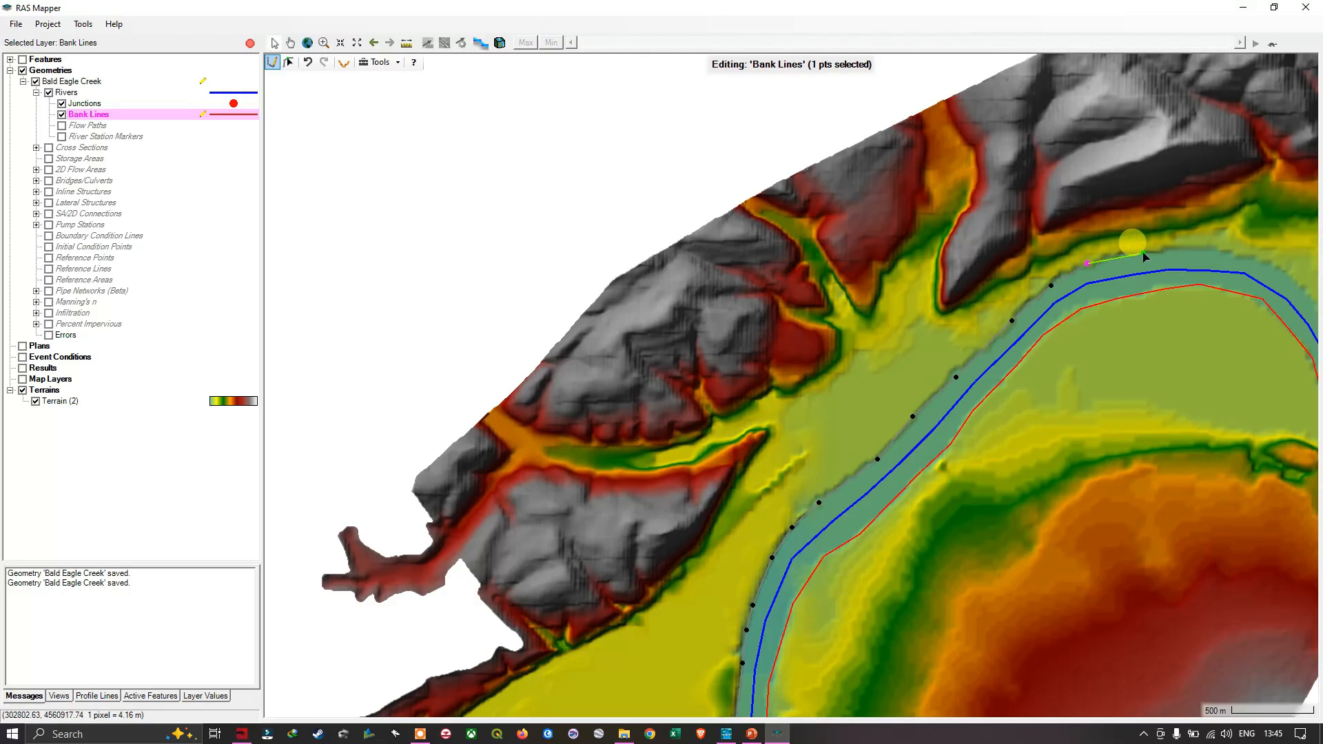
left_click(1142, 253)
left_click(1217, 248)
Trace the bank line down the bend's eastern side and finish it beside the downstream end of the river centerline
left_click_drag(1225, 259, 768, 307)
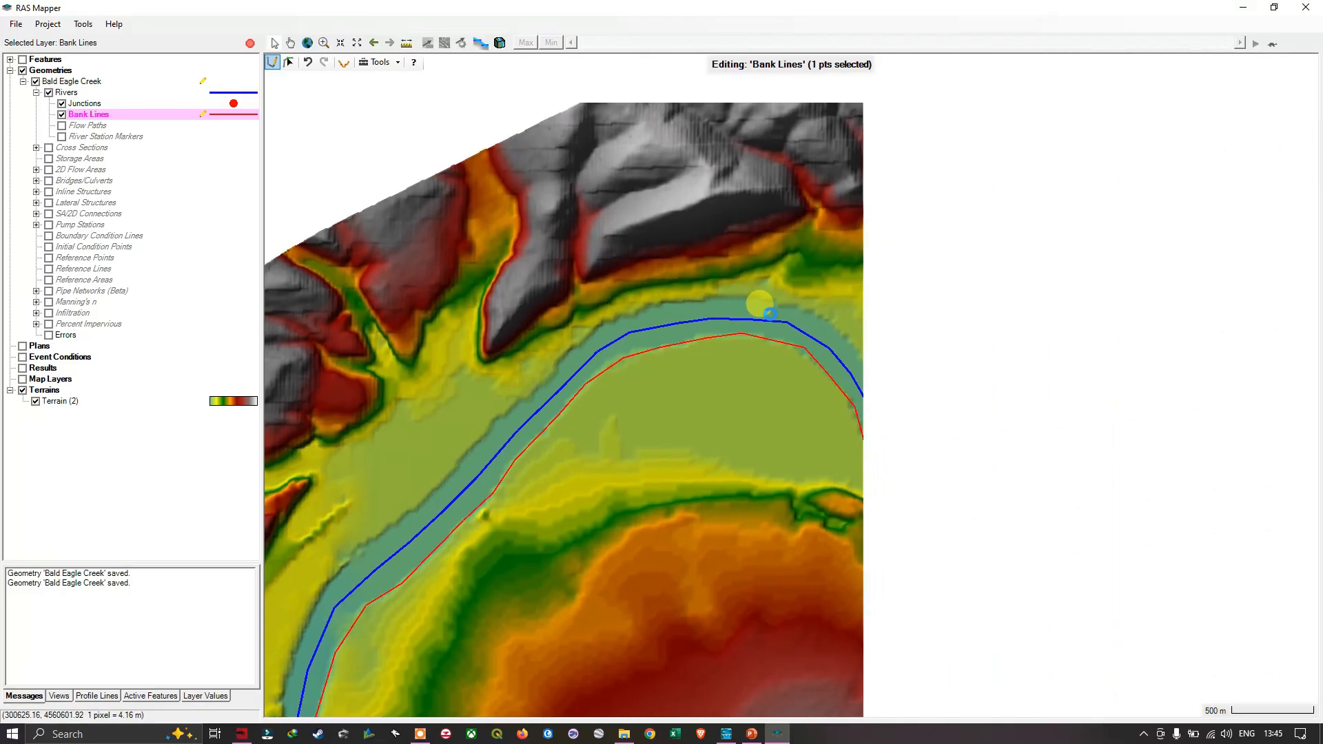
left_click(807, 307)
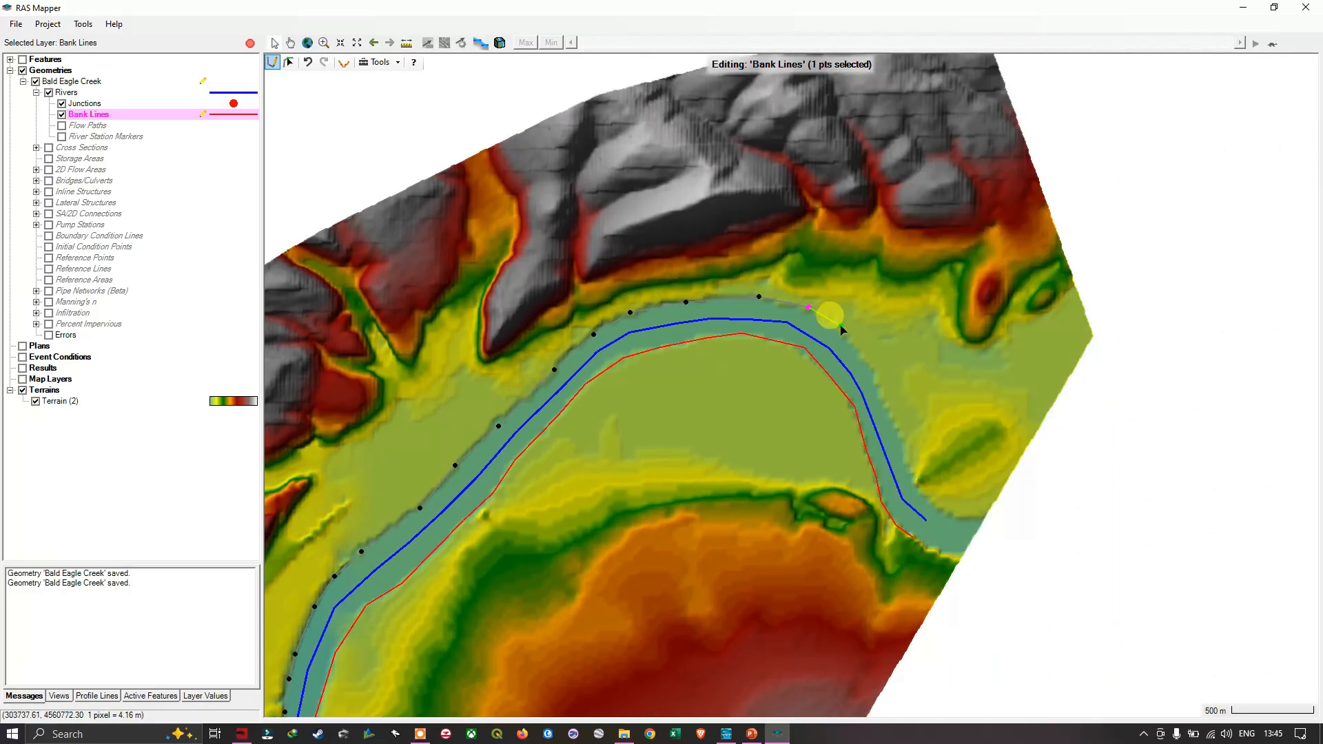
left_click(841, 326)
left_click(861, 351)
left_click(876, 381)
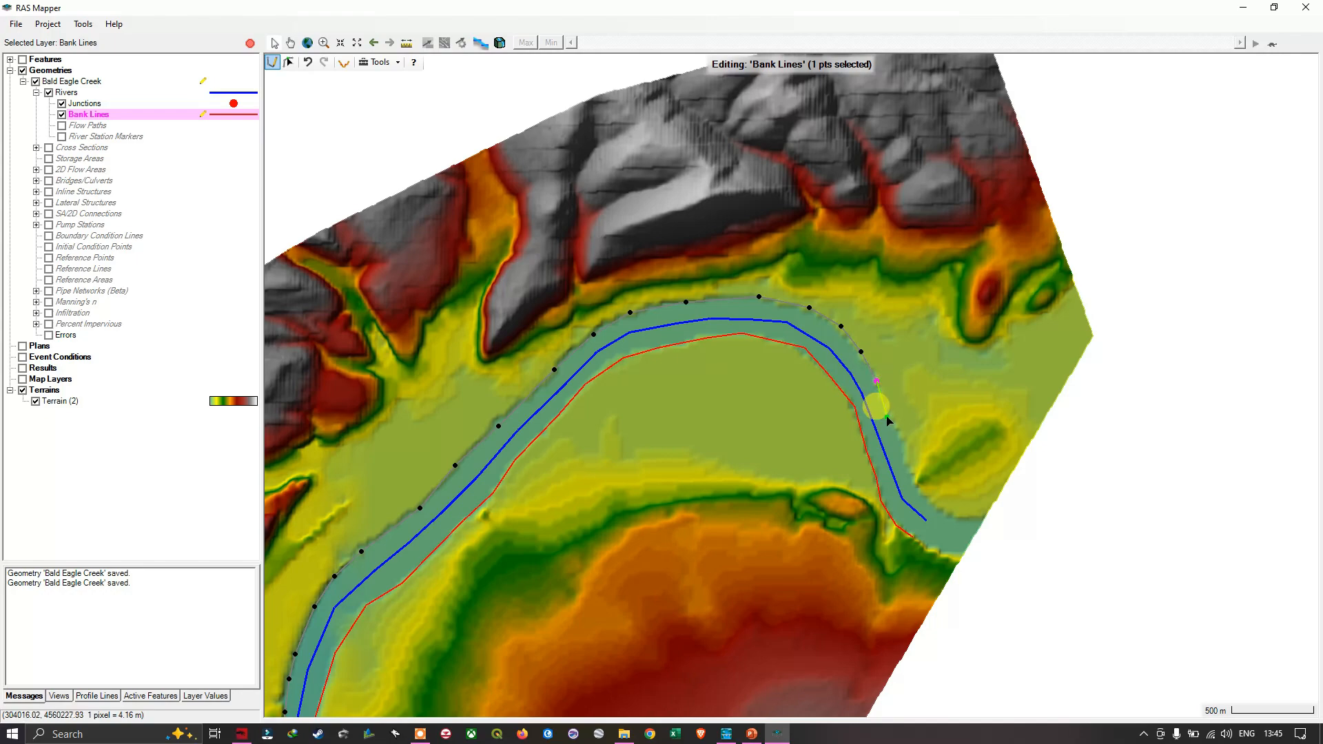
left_click(887, 417)
left_click(902, 456)
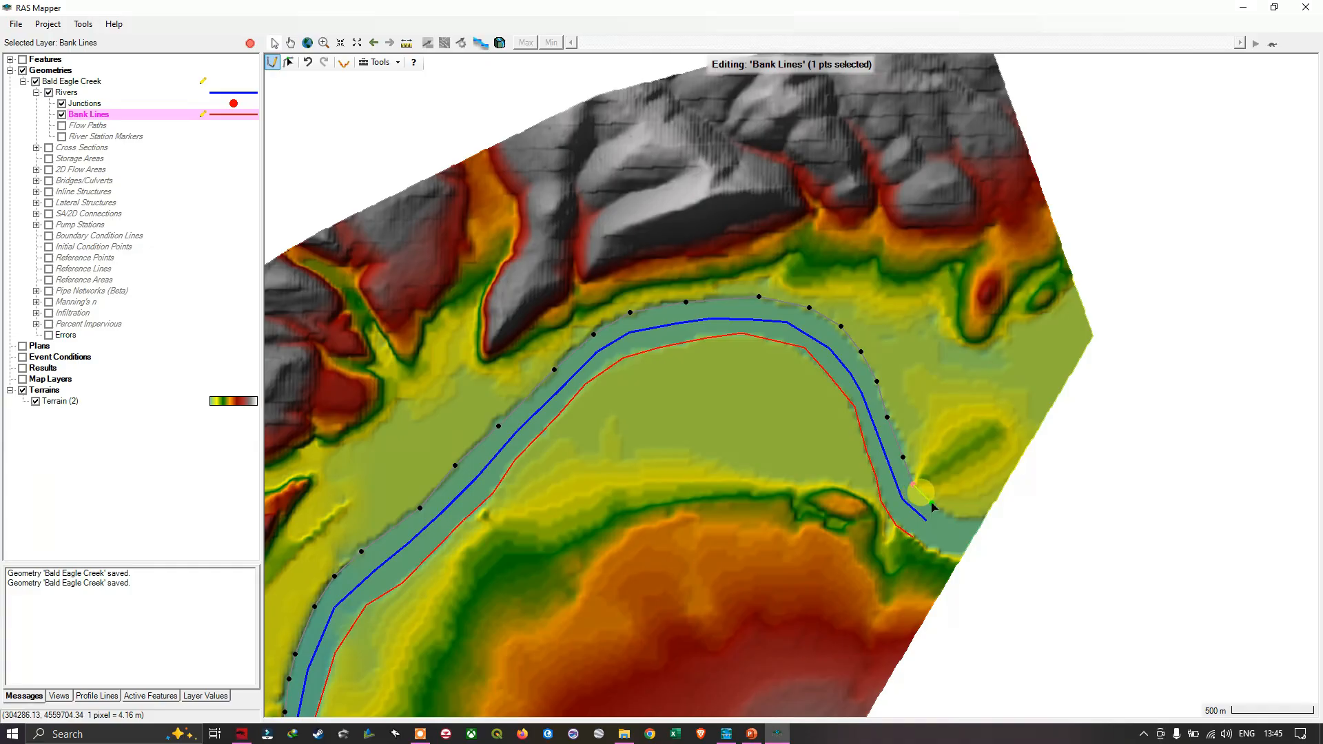
left_click(913, 484)
double_click(936, 510)
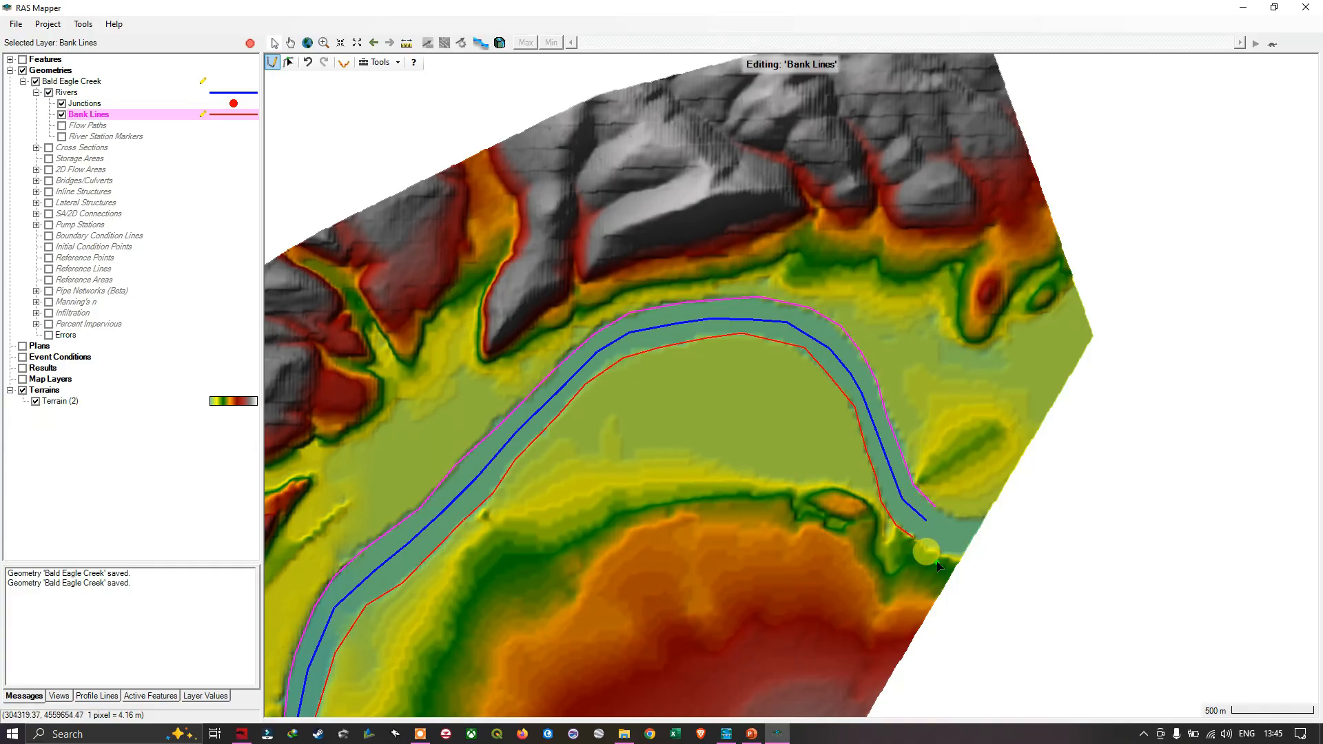
Stop editing the Bank Lines layer and save the edits to the Bald Eagle Creek geometry
scroll(784, 554, "down", 1)
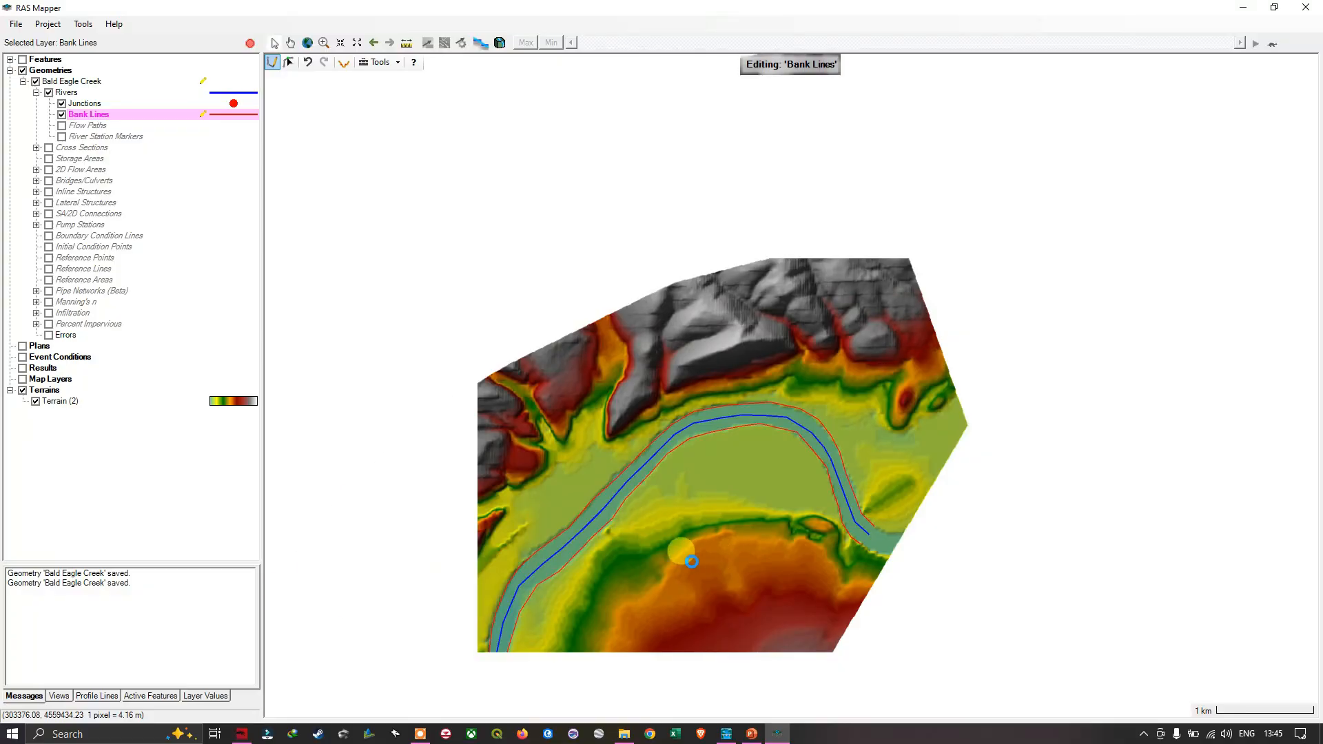
scroll(696, 552, "down", 1)
left_click_drag(704, 545, 988, 331)
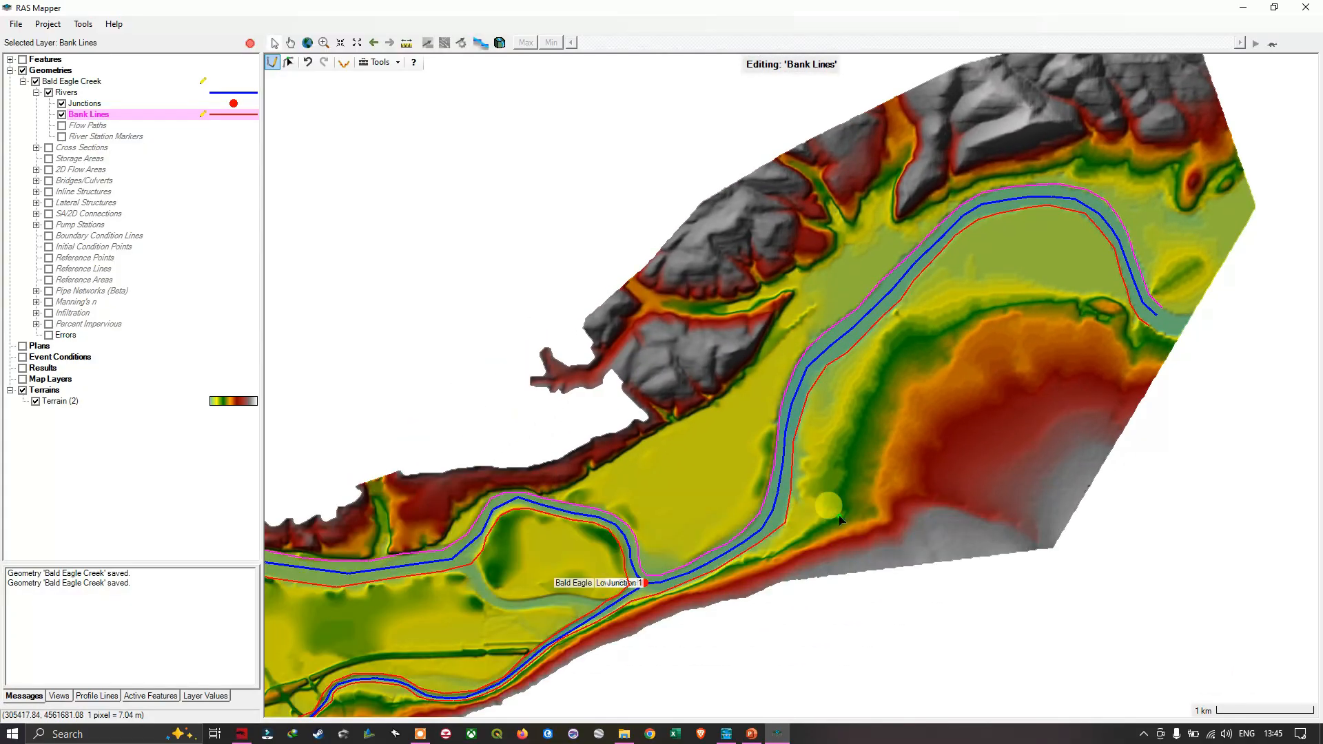
left_click_drag(799, 581, 1014, 486)
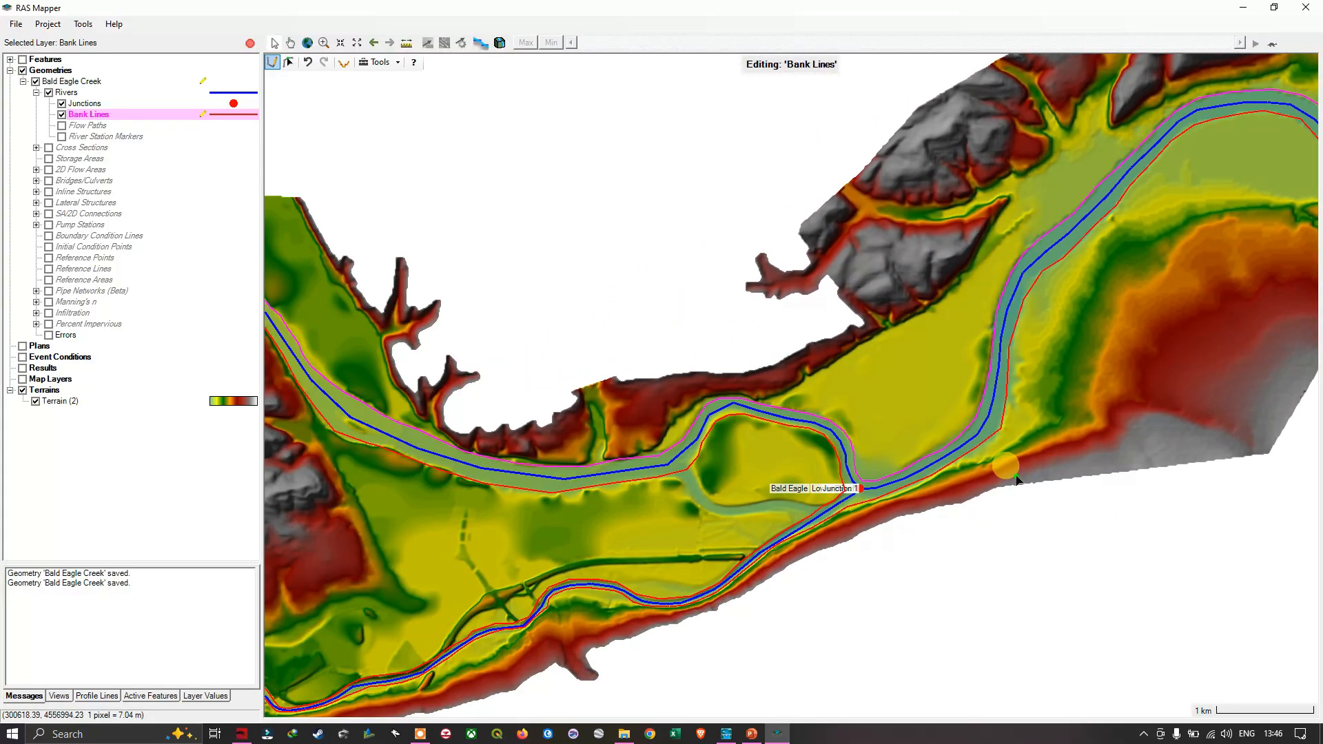
right_click(106, 118)
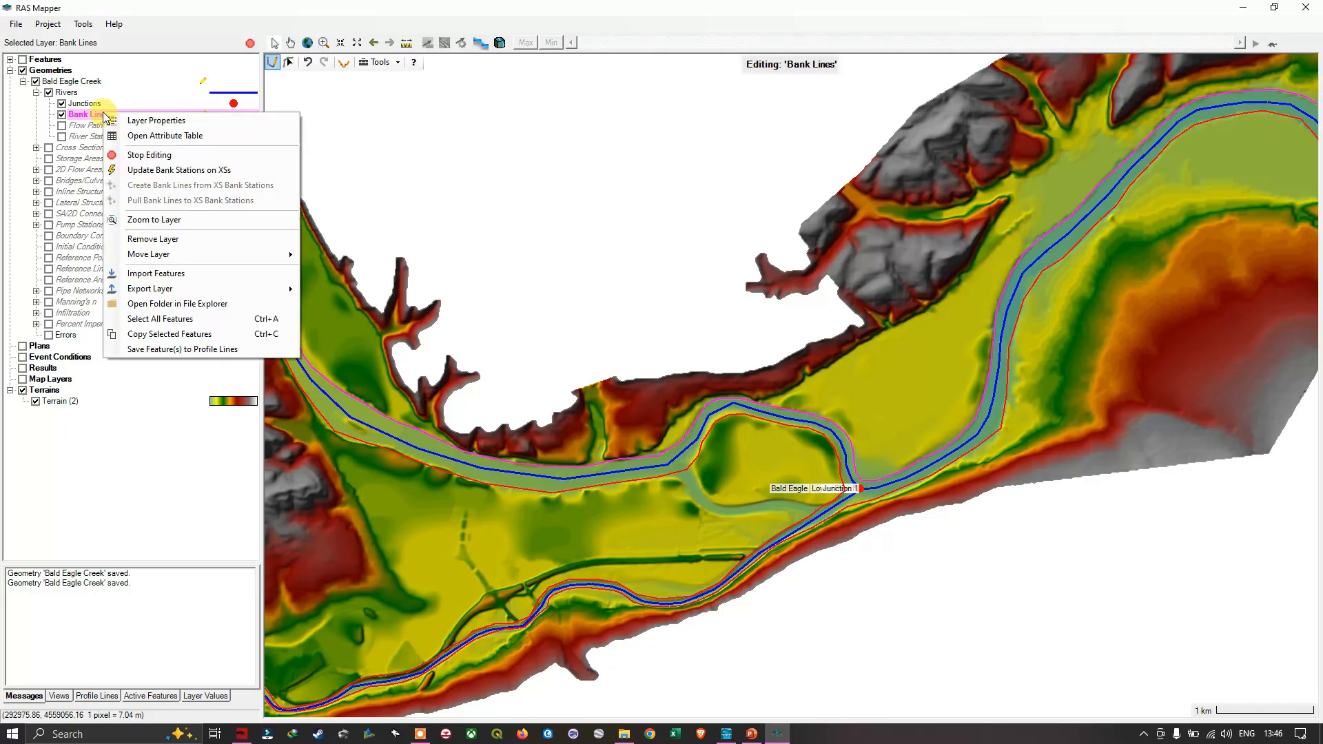
left_click(141, 156)
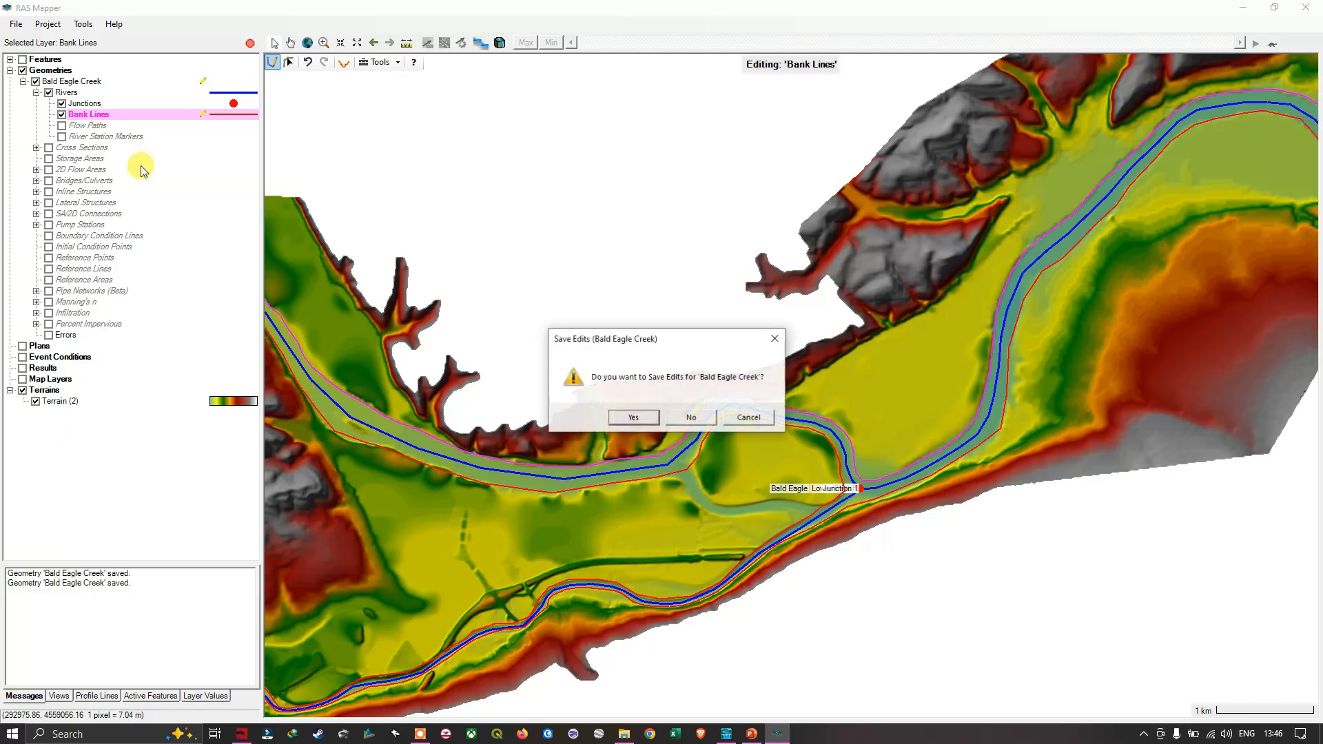
left_click(634, 418)
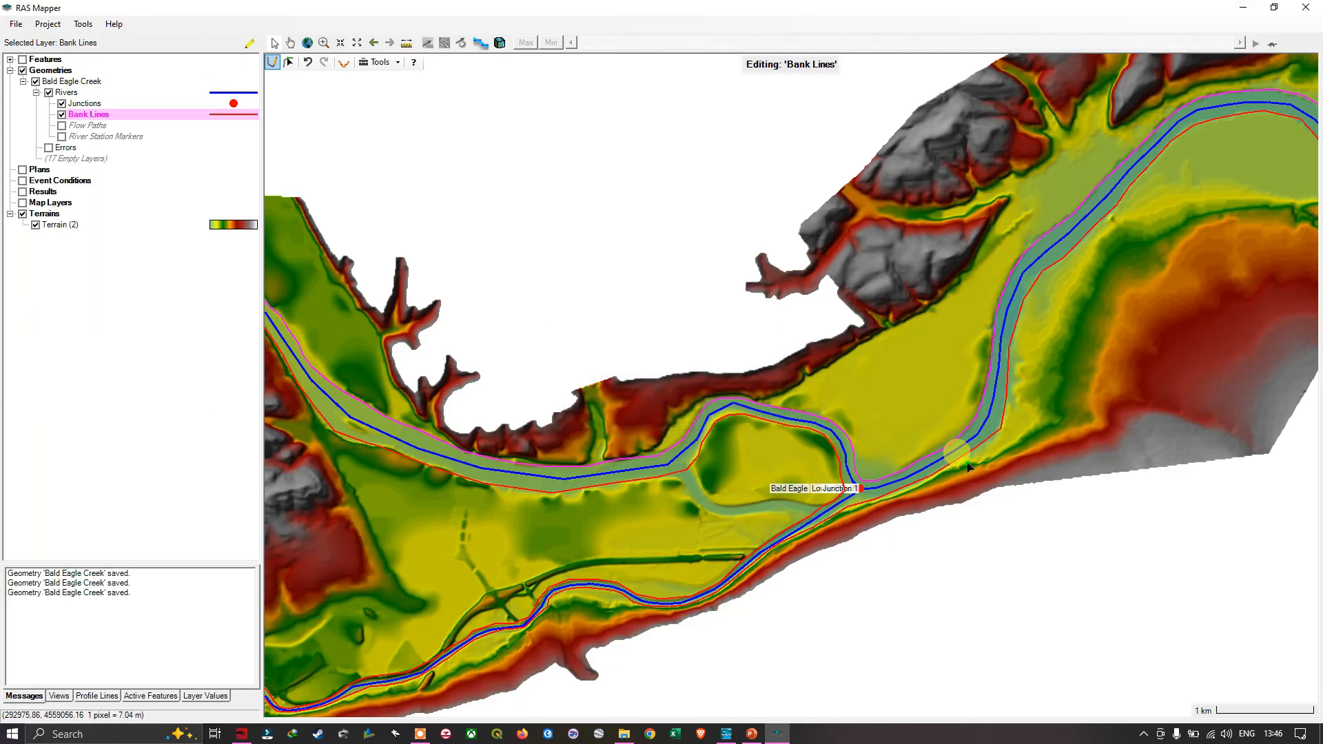
Review the saved bank lines across the terrain and check the Bank Lines layer's features in its attribute table
scroll(979, 422, "down", 3)
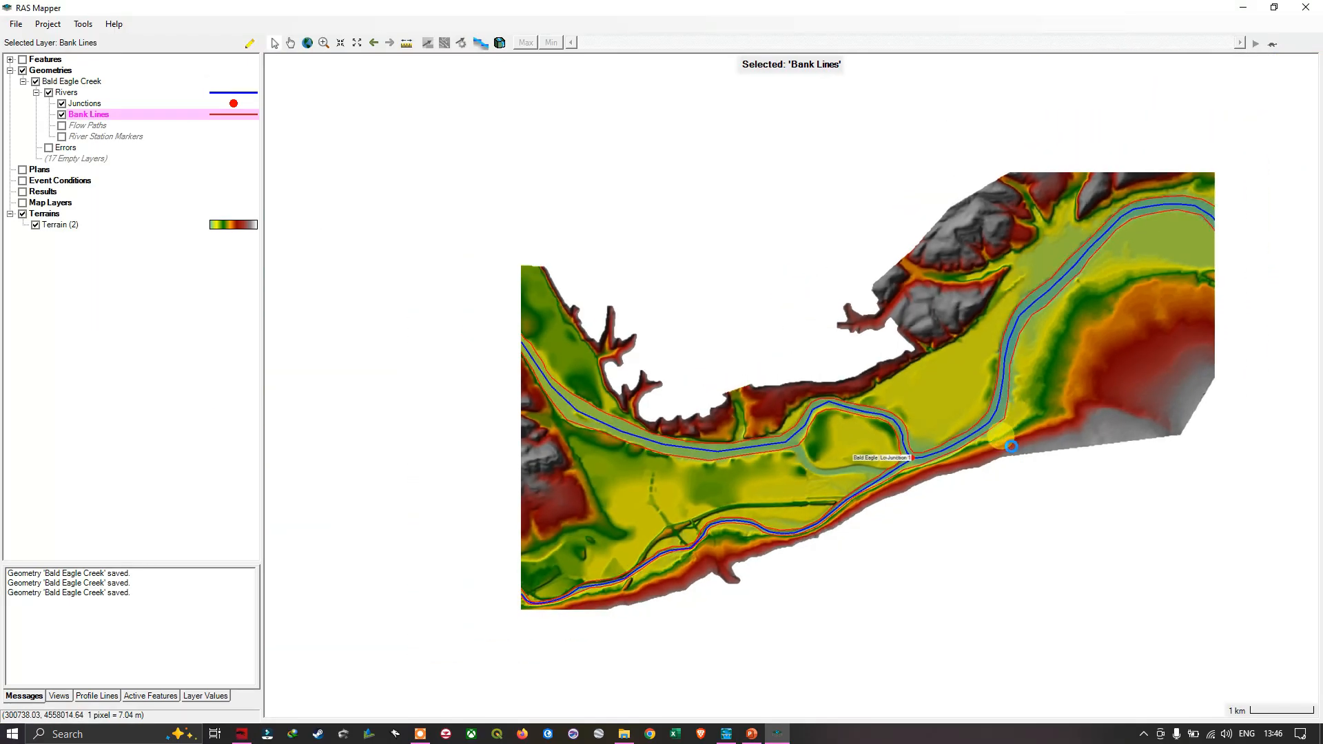
scroll(764, 566, "down", 1)
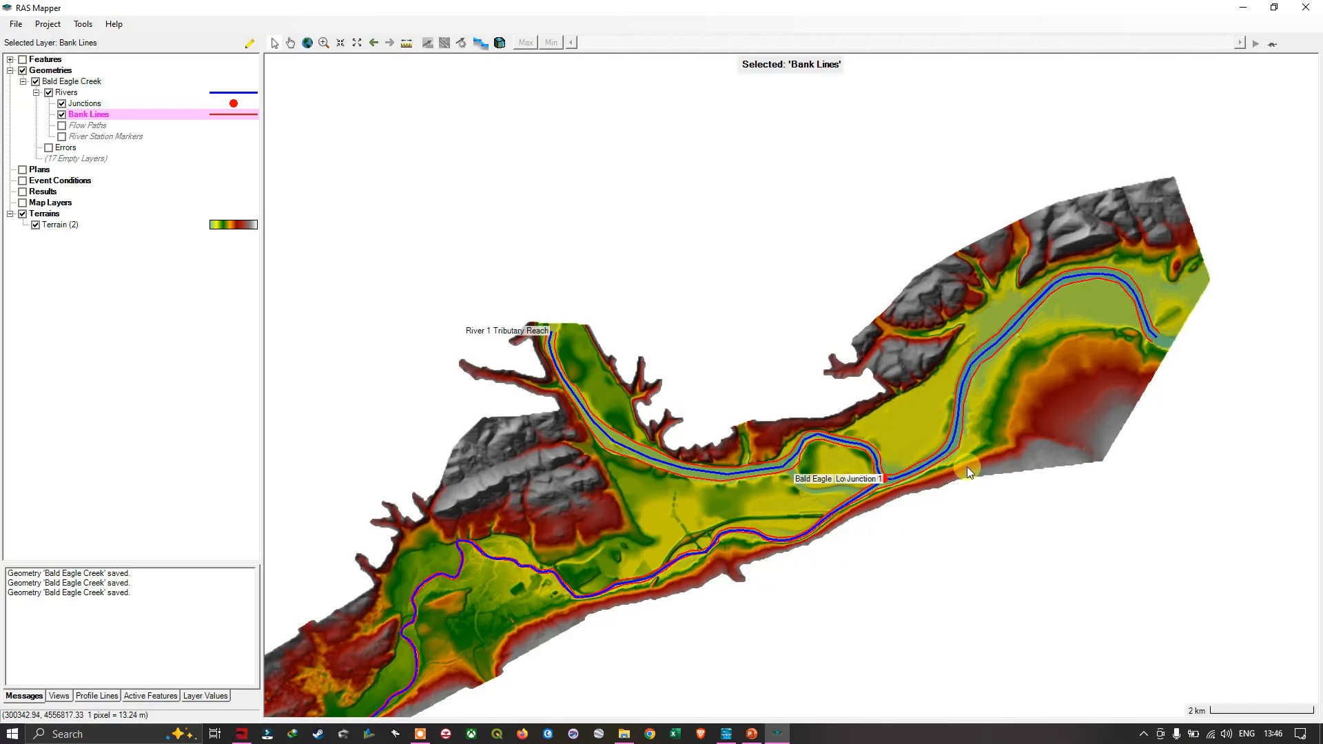
left_click_drag(692, 606, 829, 480)
left_click_drag(942, 453, 932, 419)
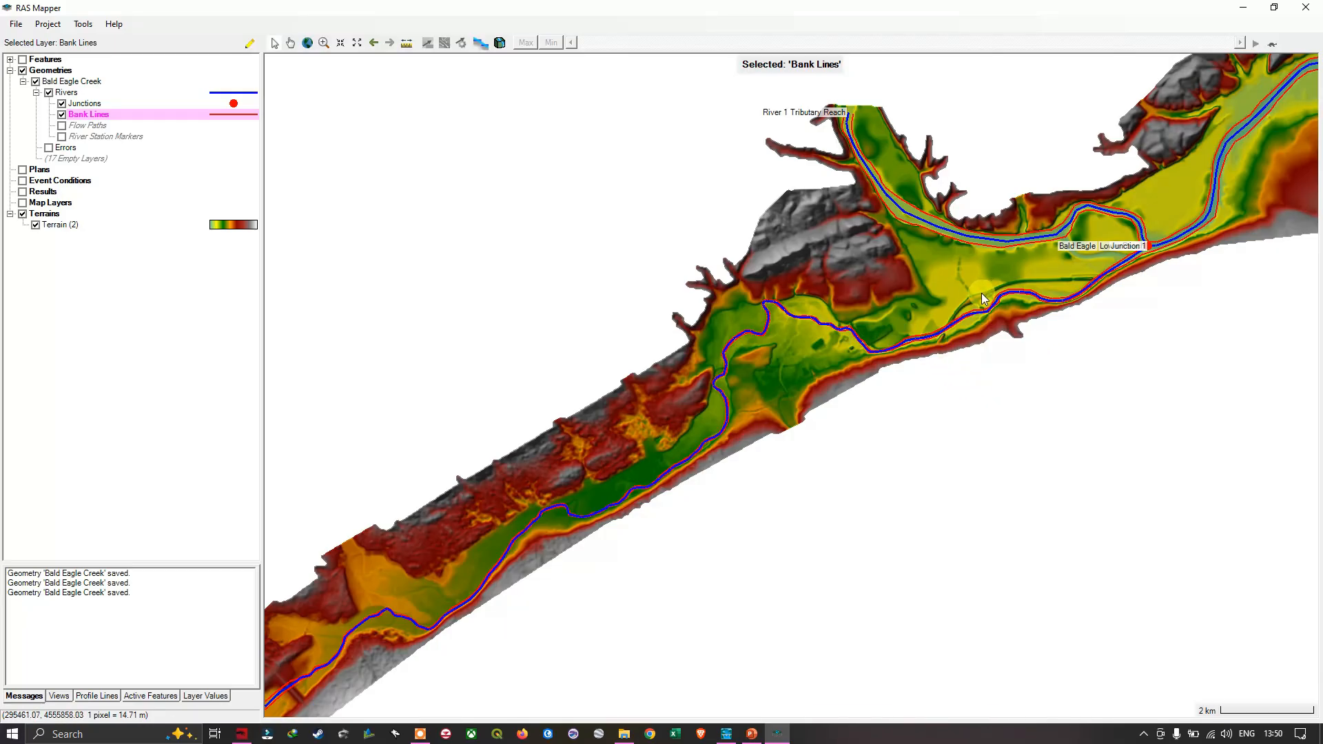
right_click(96, 116)
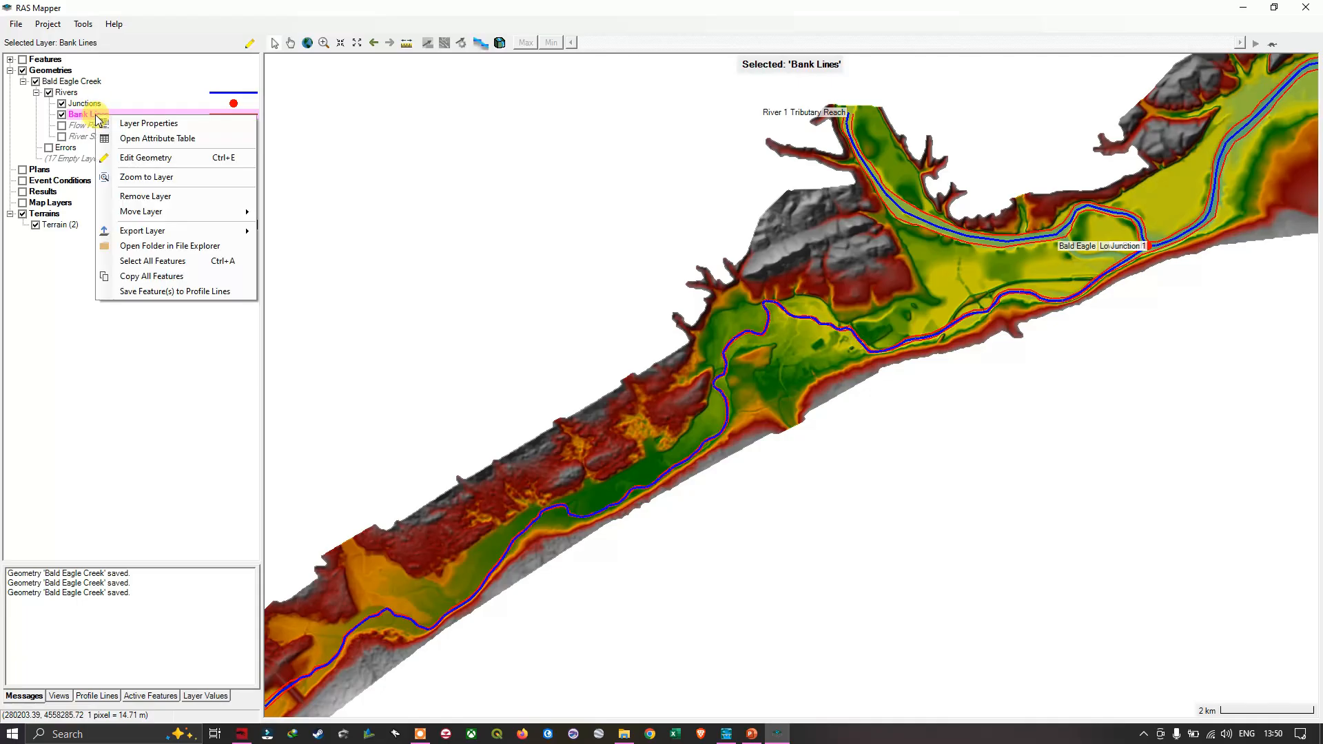
left_click(158, 140)
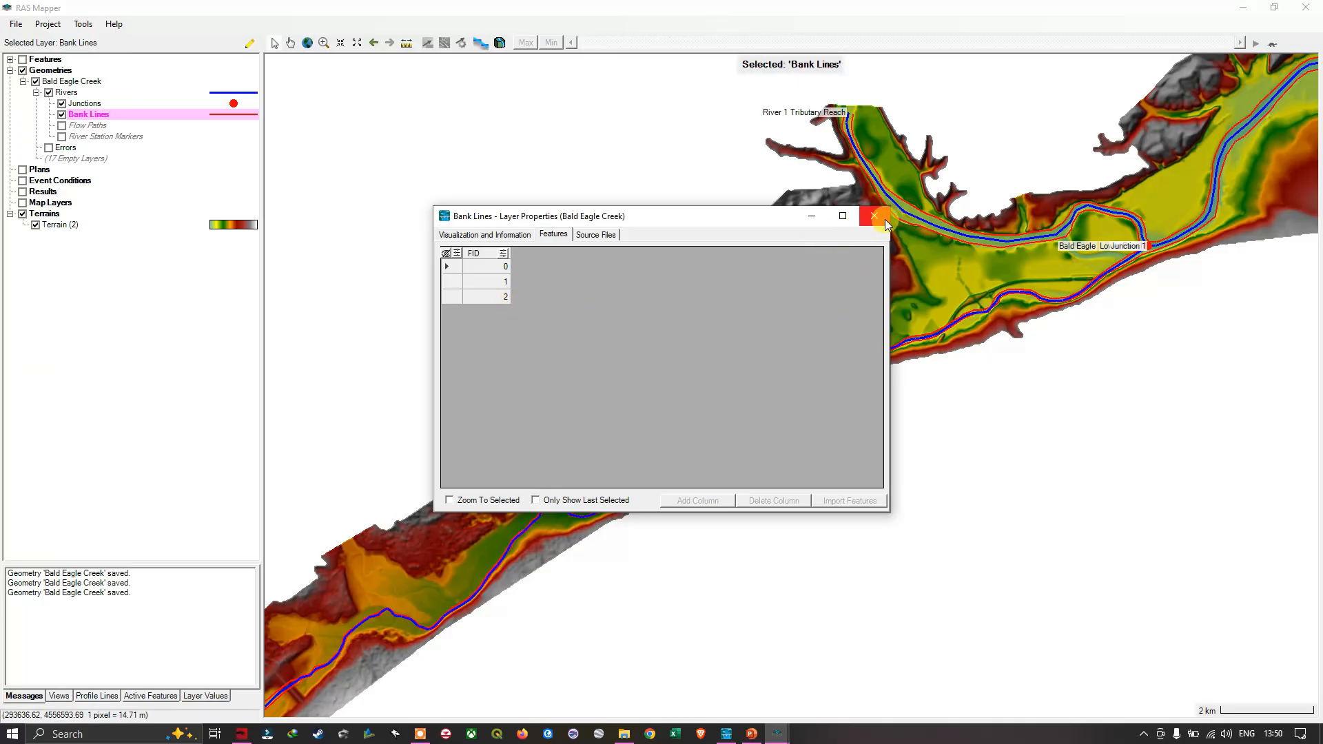
left_click(874, 216)
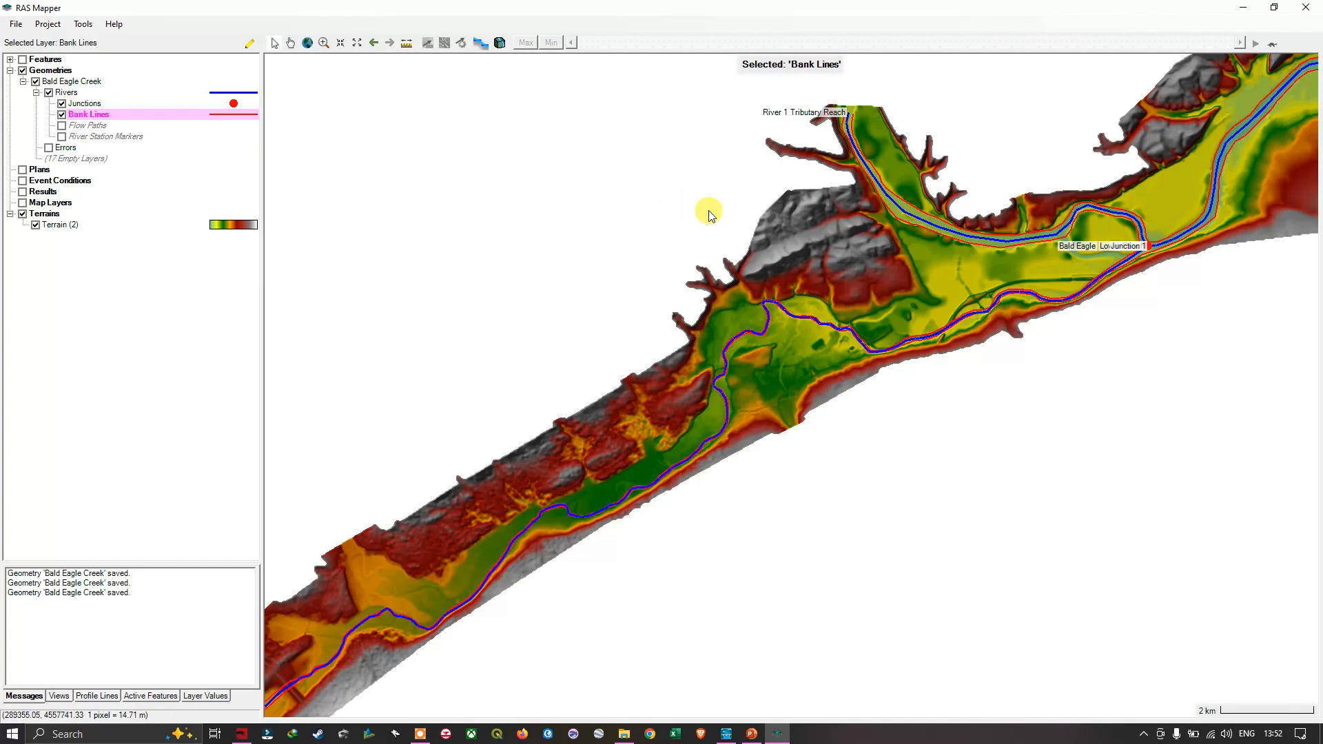
Examine the bank lines along the creek and tributary, around Junction 1 and on the reach downstream of it
scroll(886, 266, "up", 1)
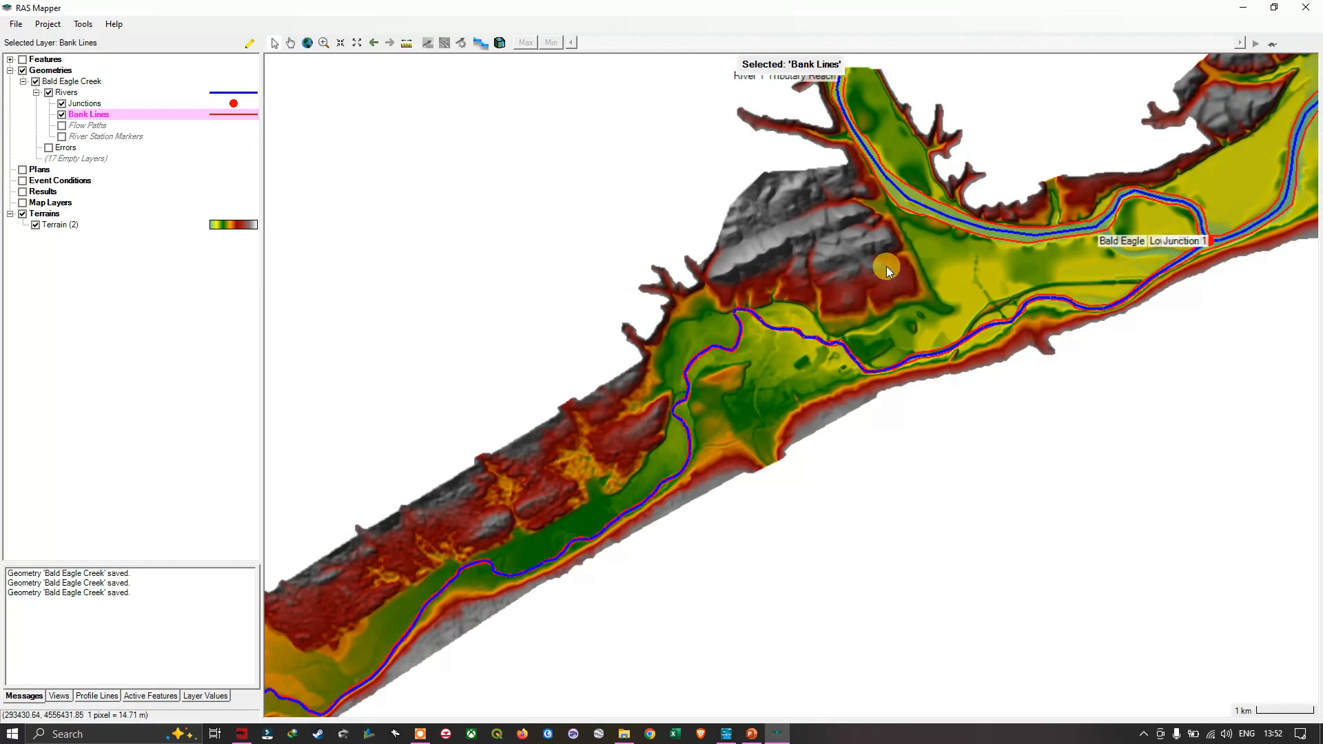
scroll(887, 266, "up", 1)
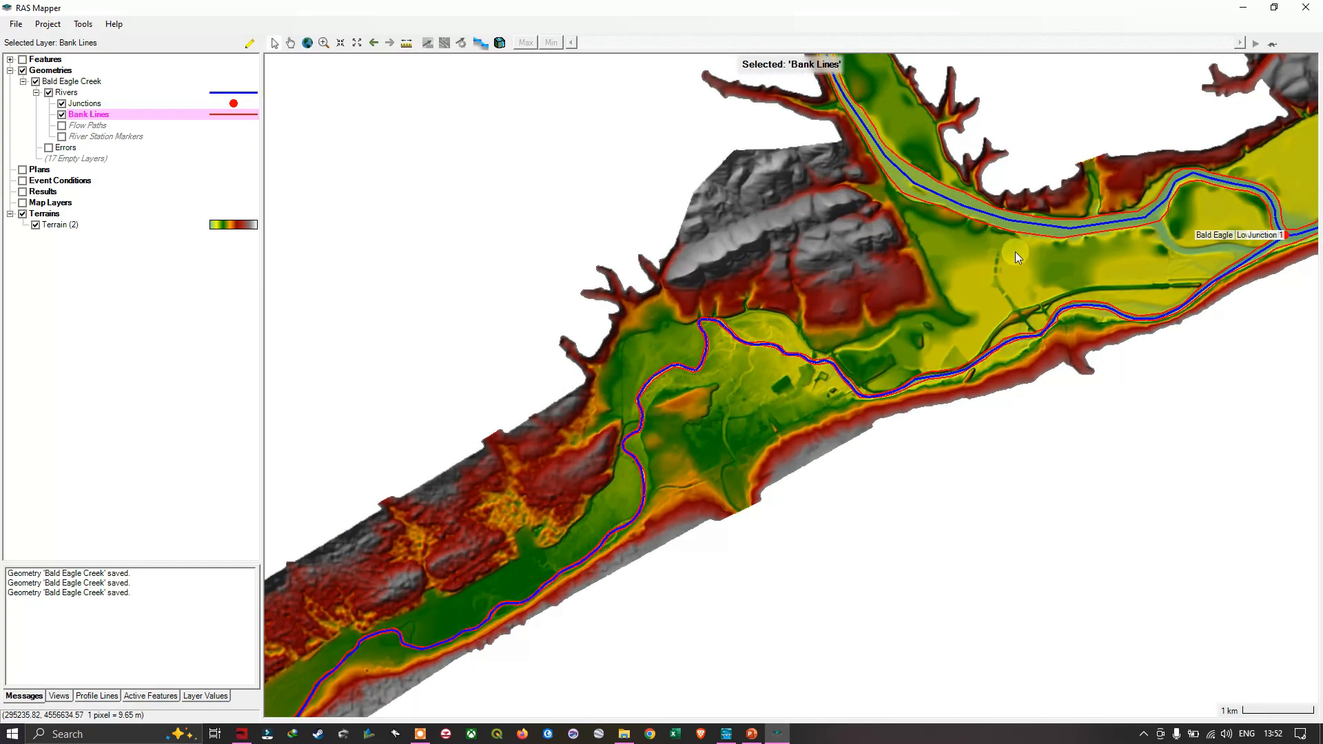
scroll(938, 278, "up", 2)
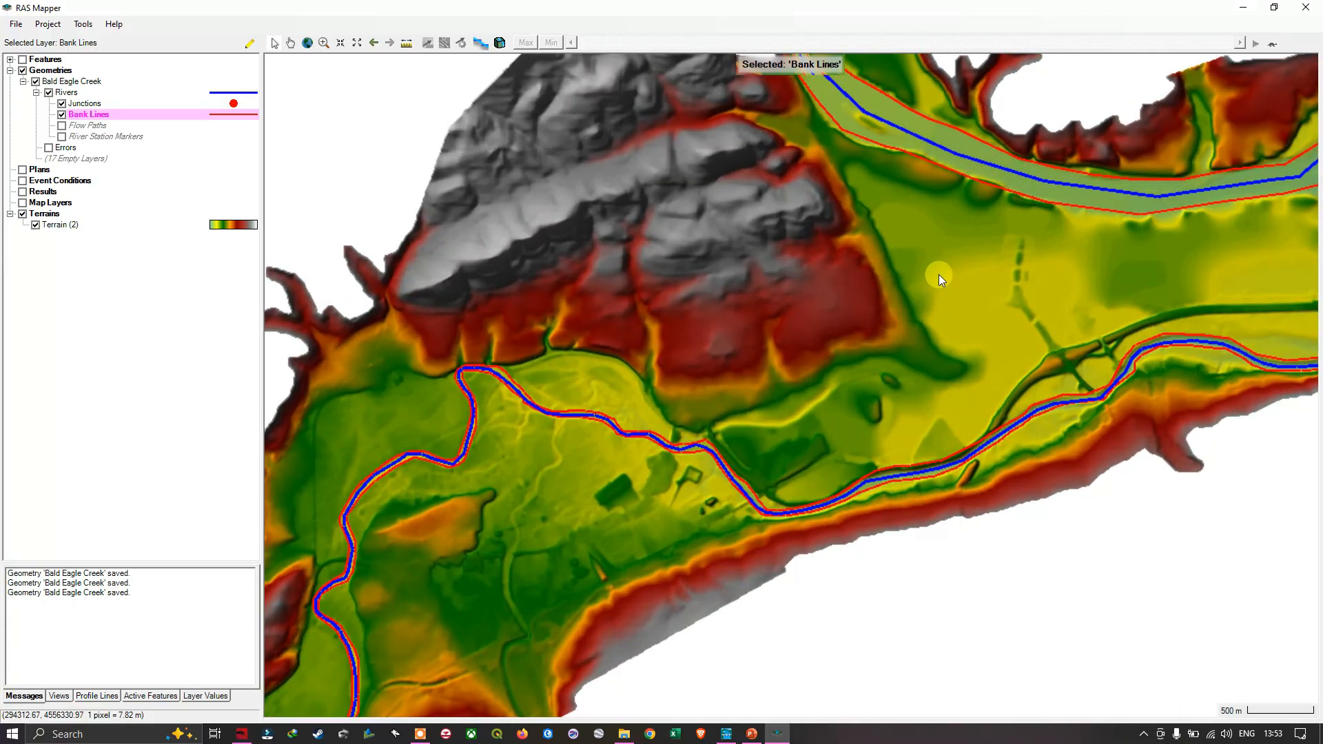
left_click_drag(1074, 247, 557, 368)
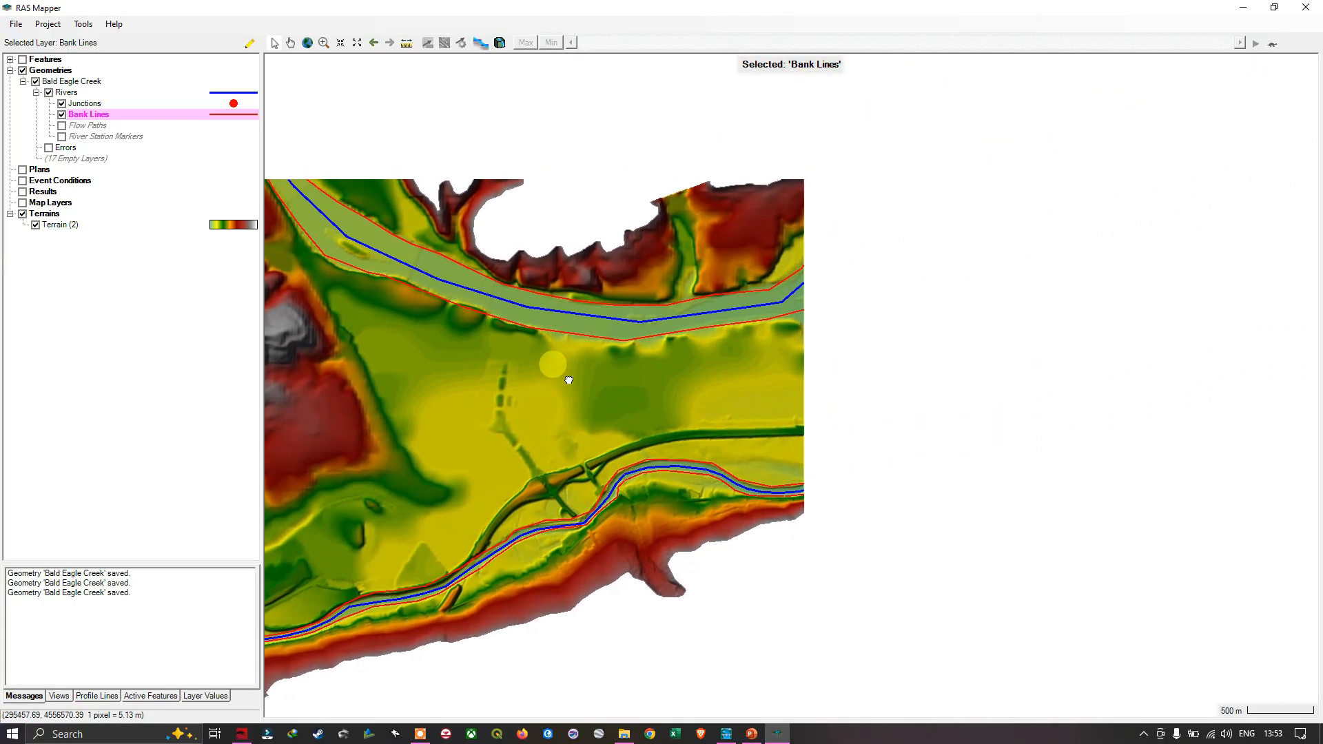
left_click_drag(1023, 280, 825, 436)
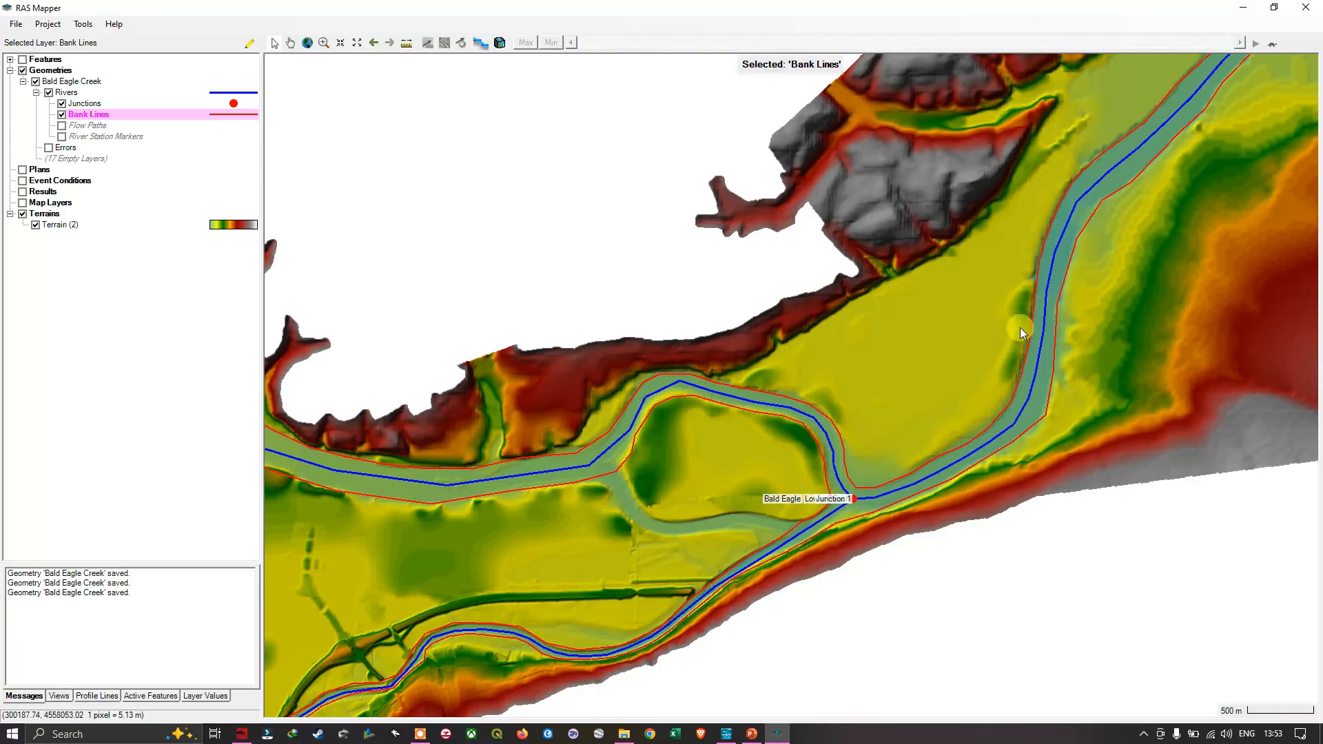
left_click_drag(1020, 333, 905, 278)
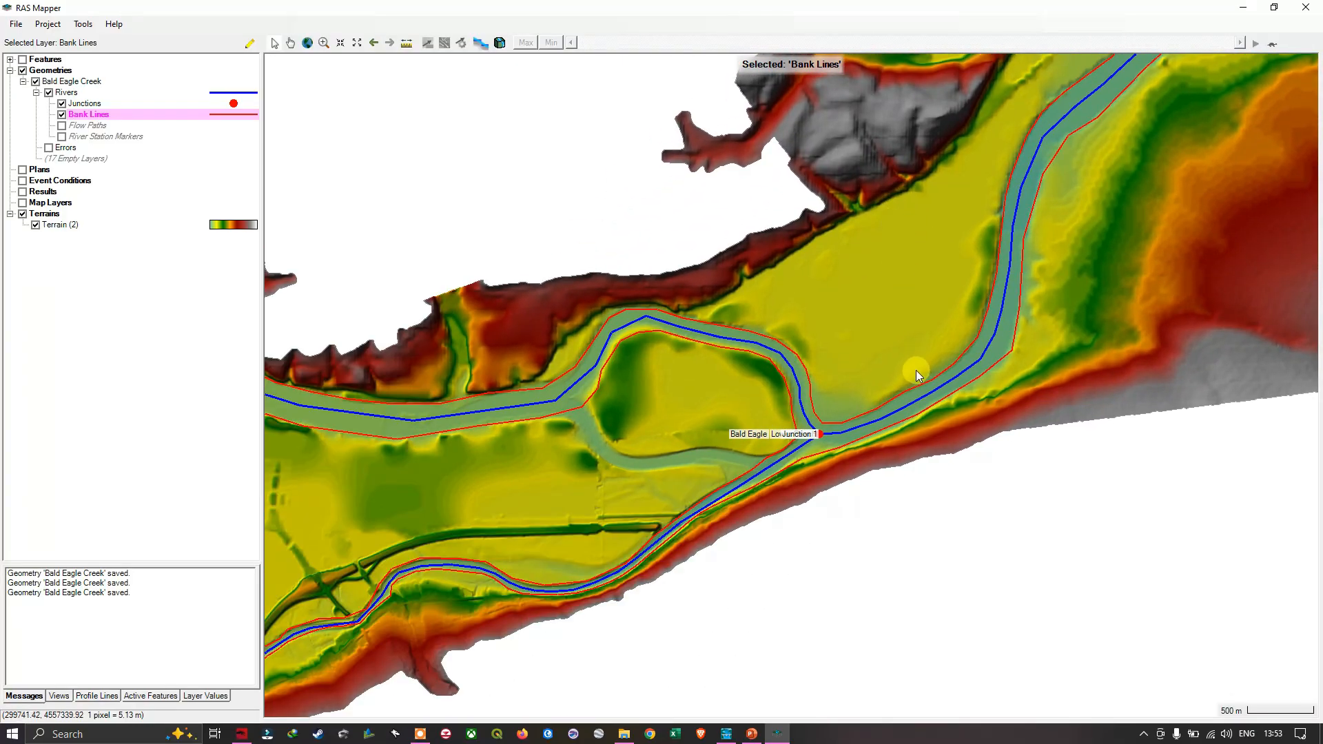